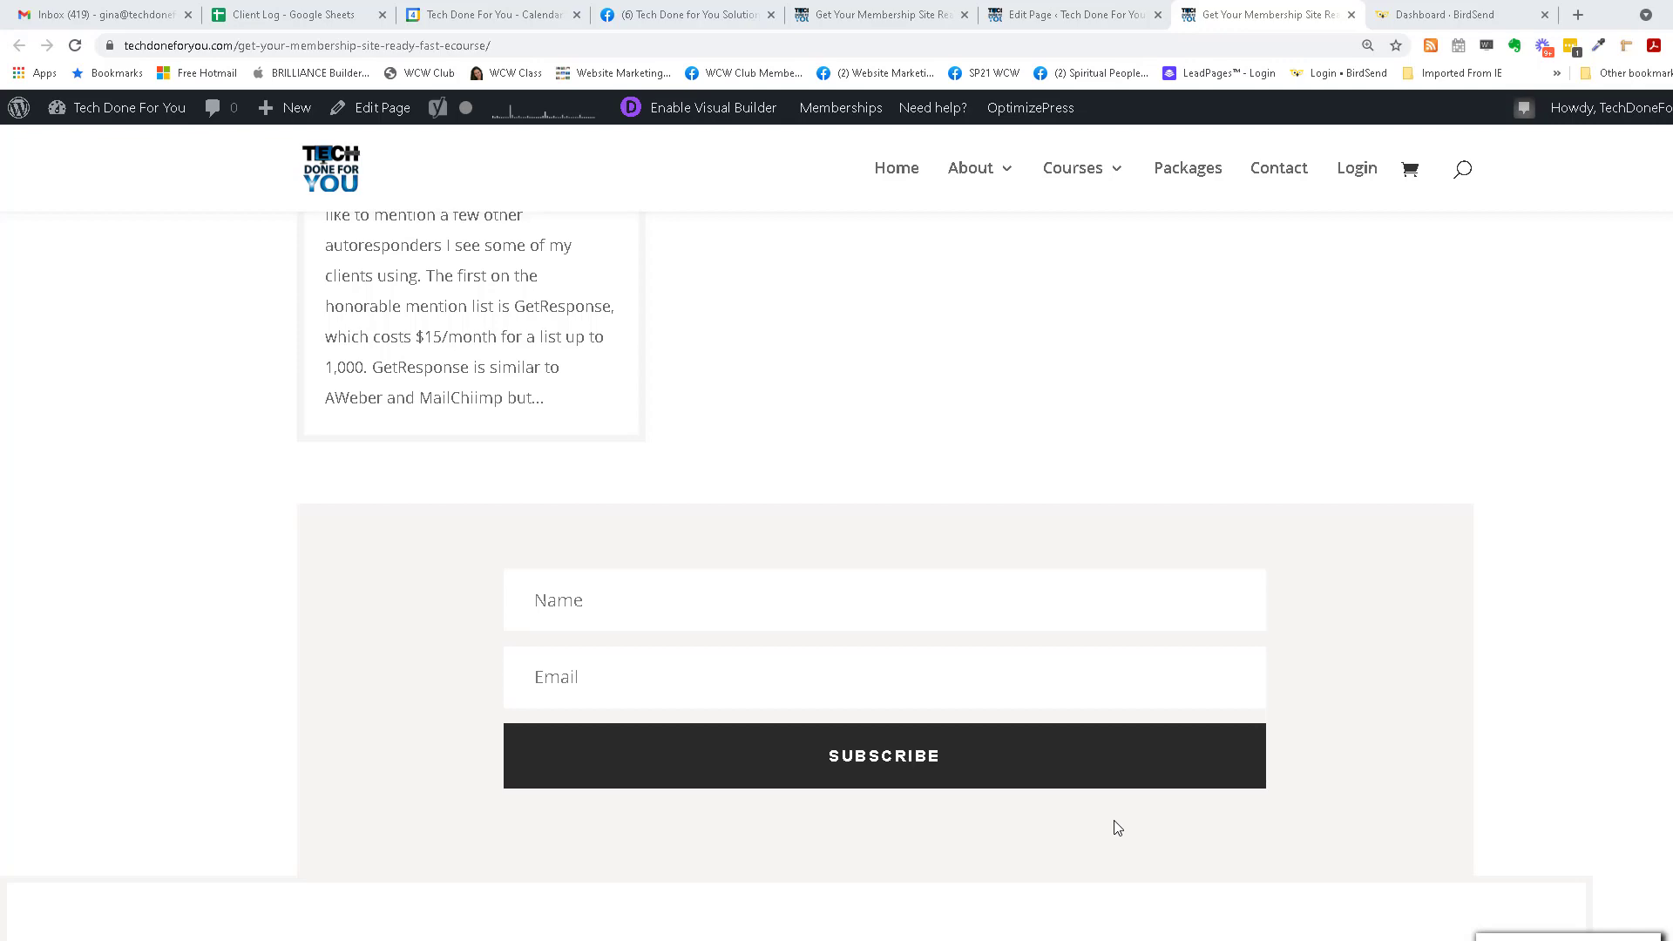
- Scroll through the live membership page to review its content
scroll(1210, 415, up, 10)
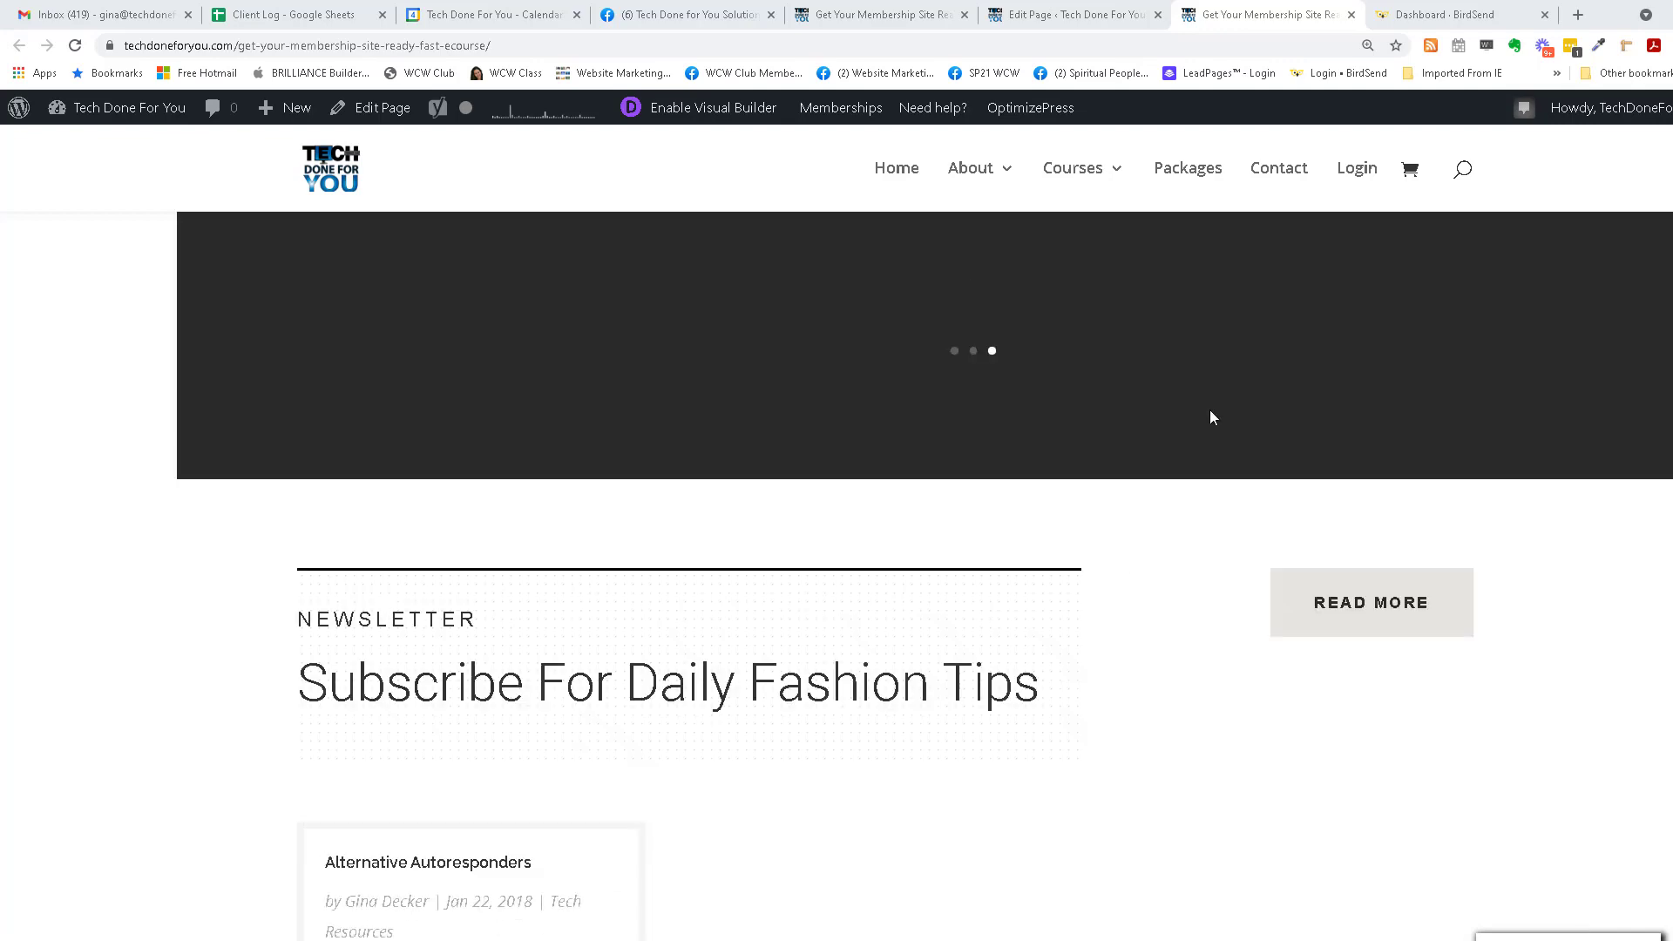
scroll(1211, 417, down, 15)
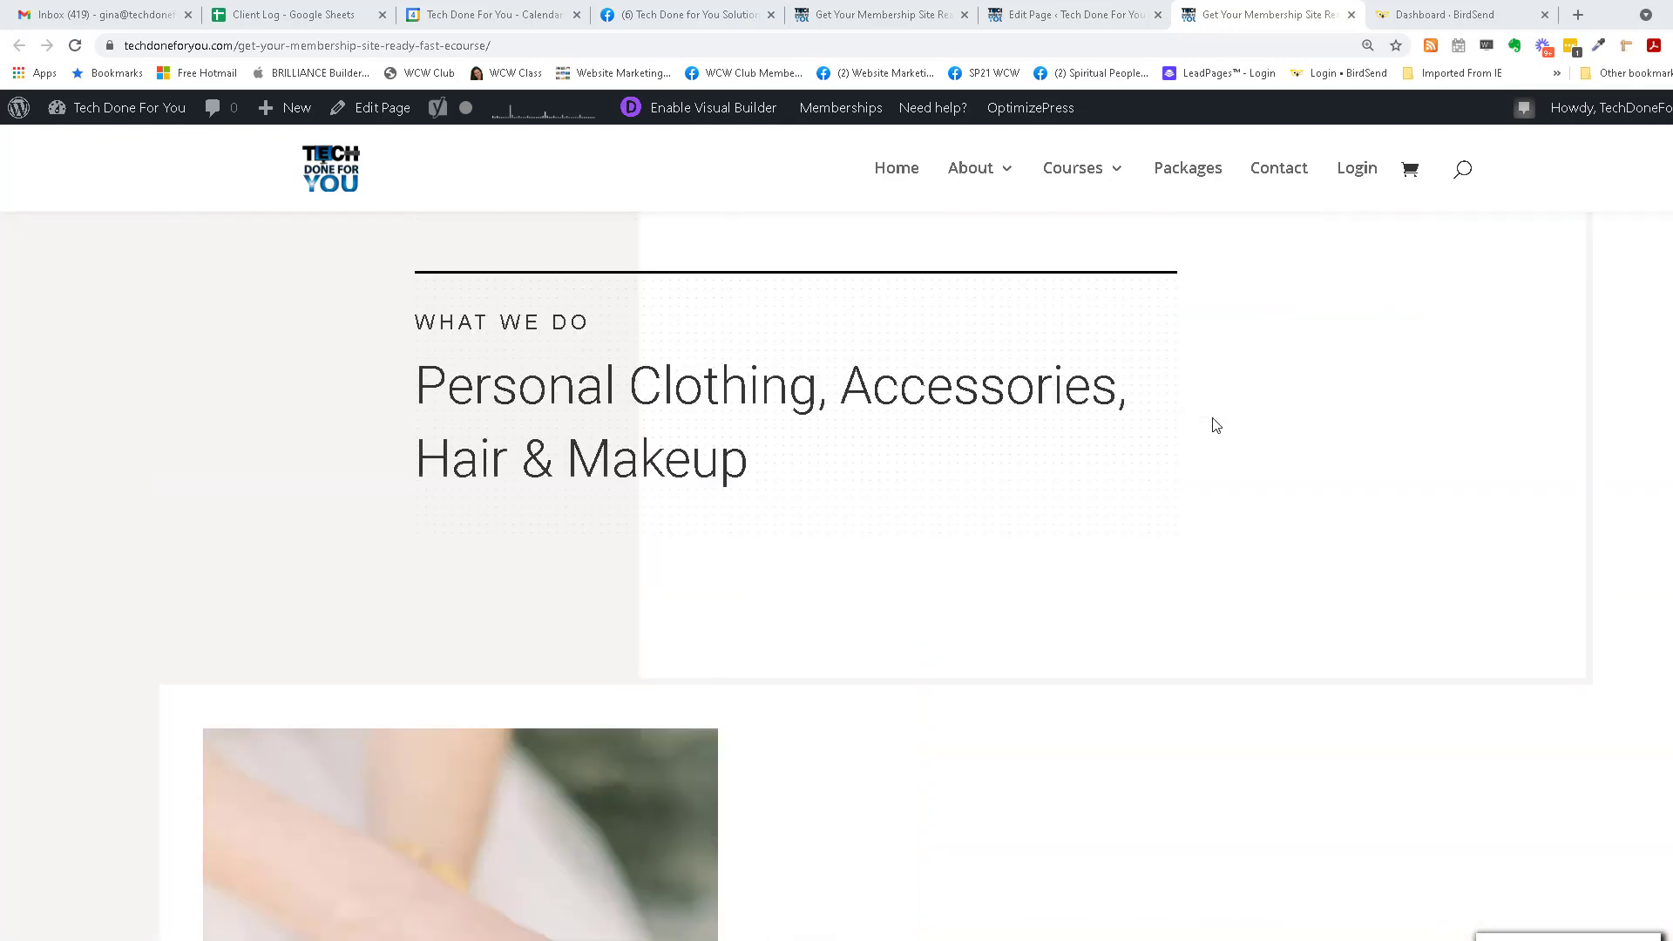
scroll(1216, 425, up, 10)
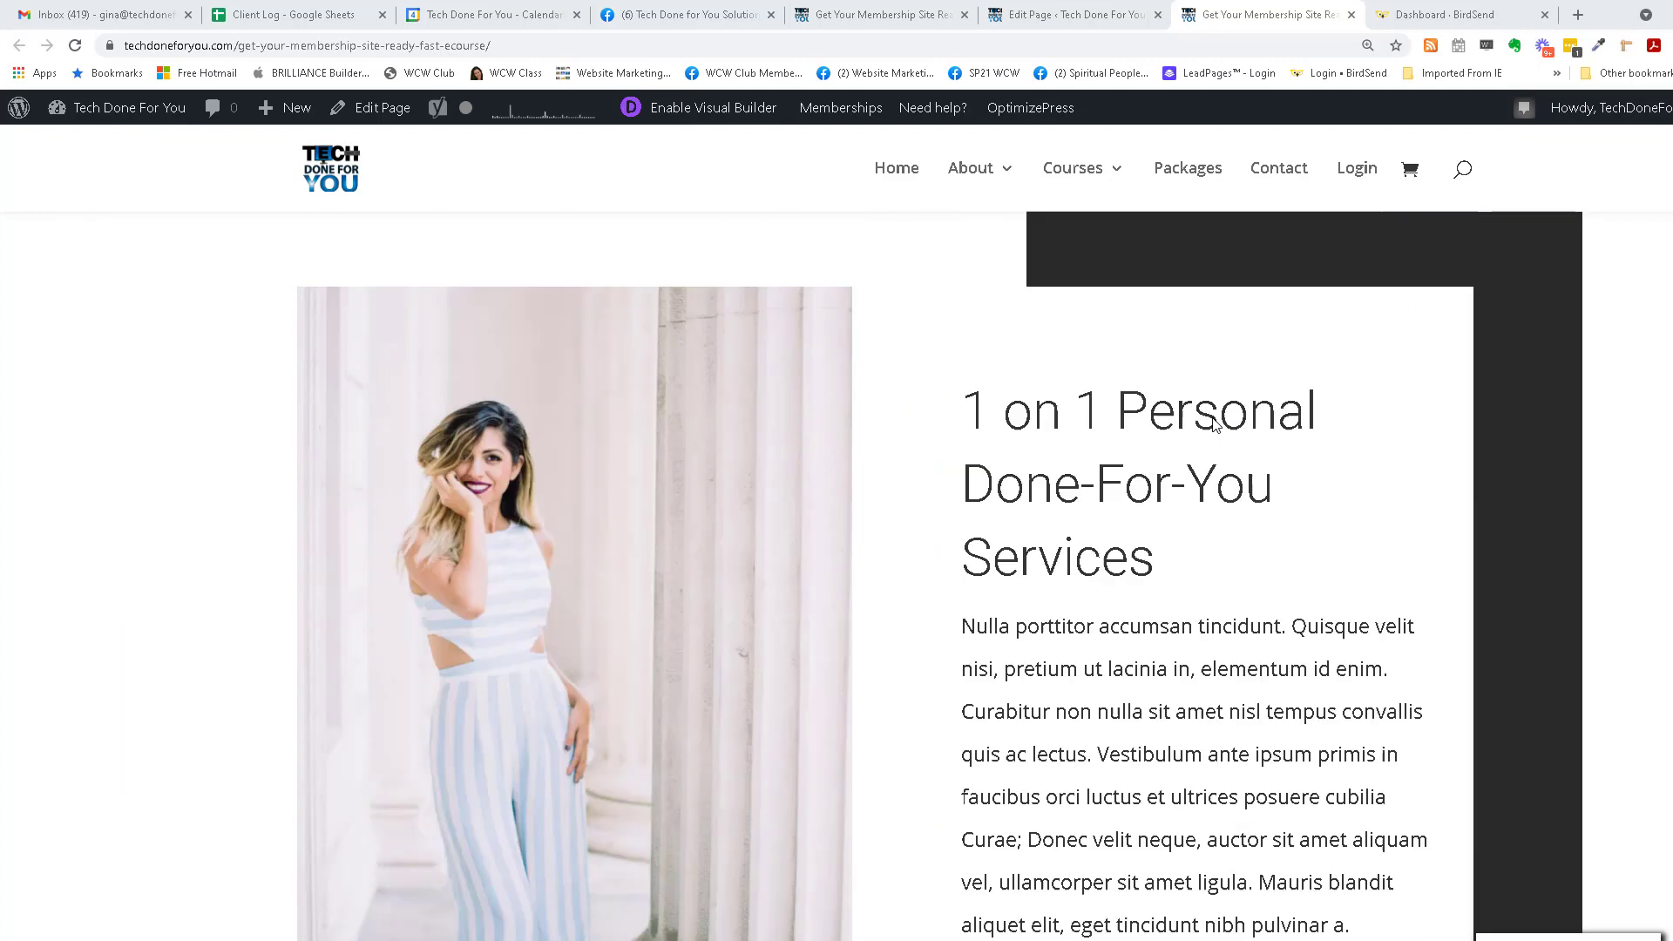
scroll(1216, 425, up, 9)
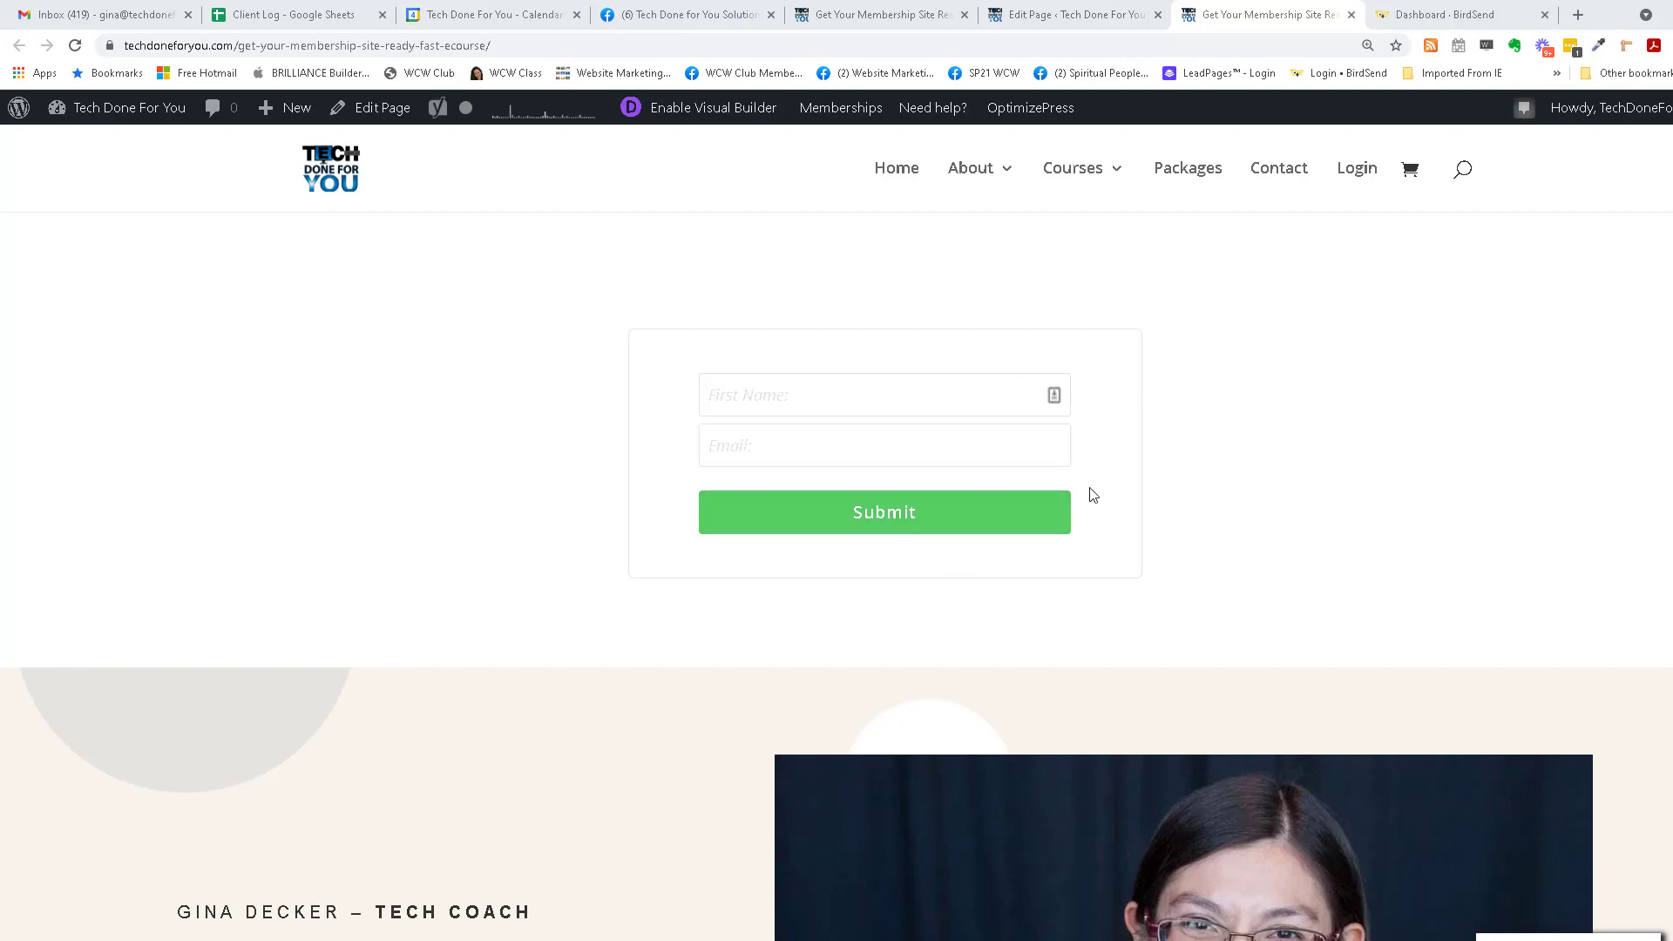
scroll(1089, 488, down, 5)
scroll(1090, 488, up, 5)
scroll(1065, 453, down, 10)
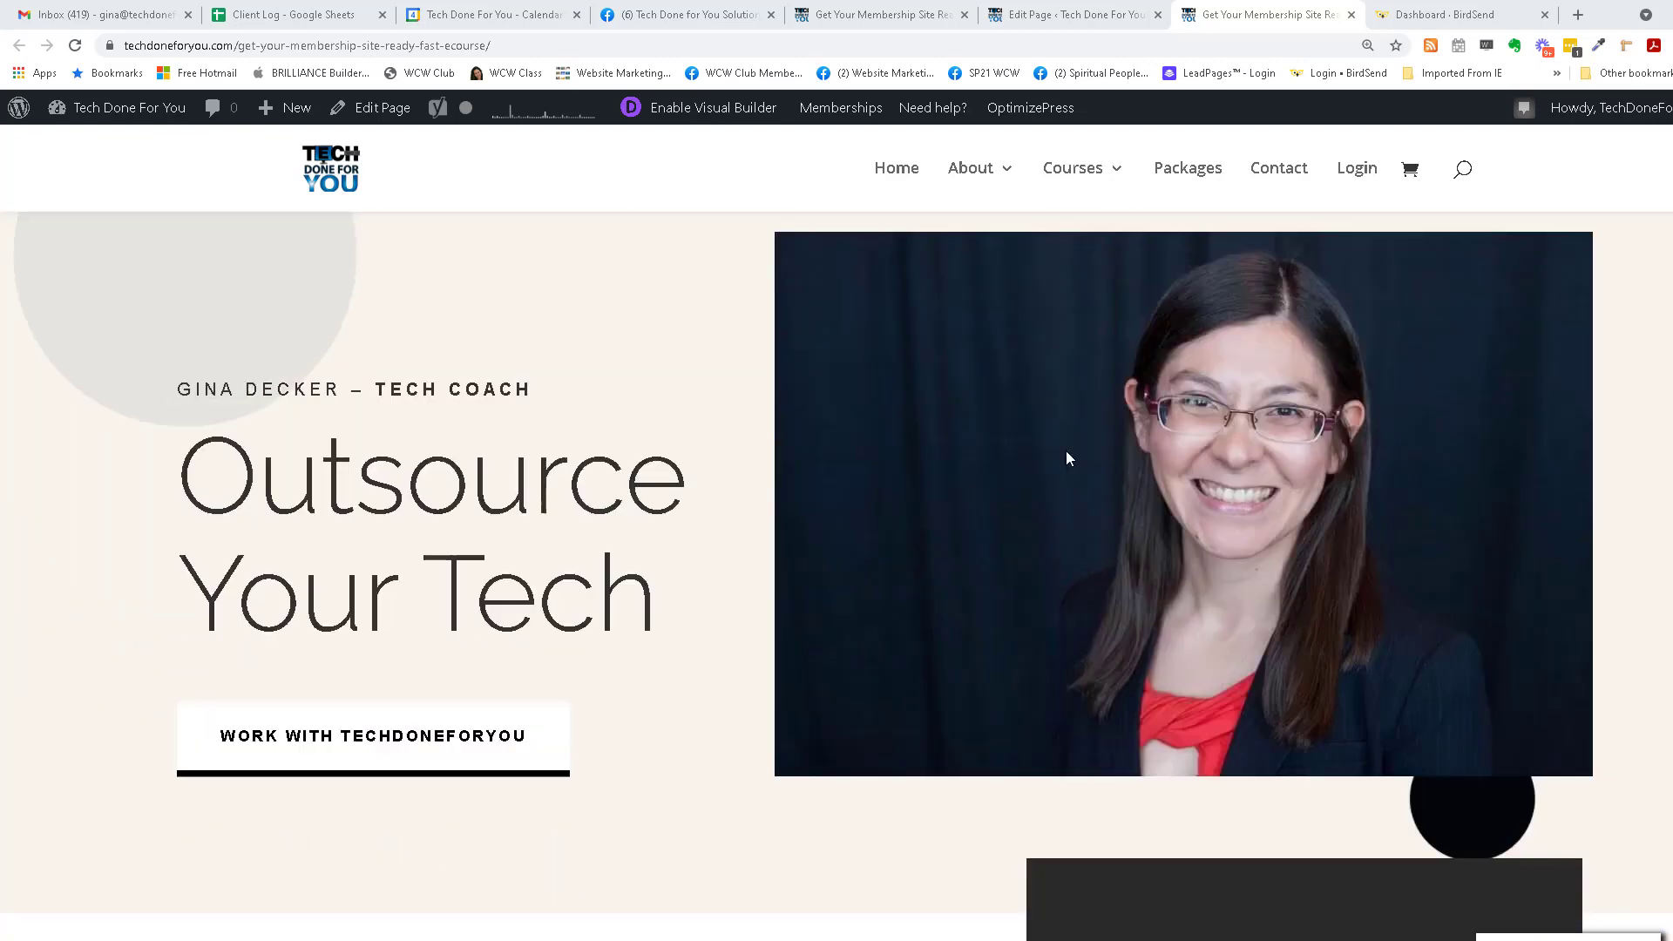
scroll(1070, 457, down, 3)
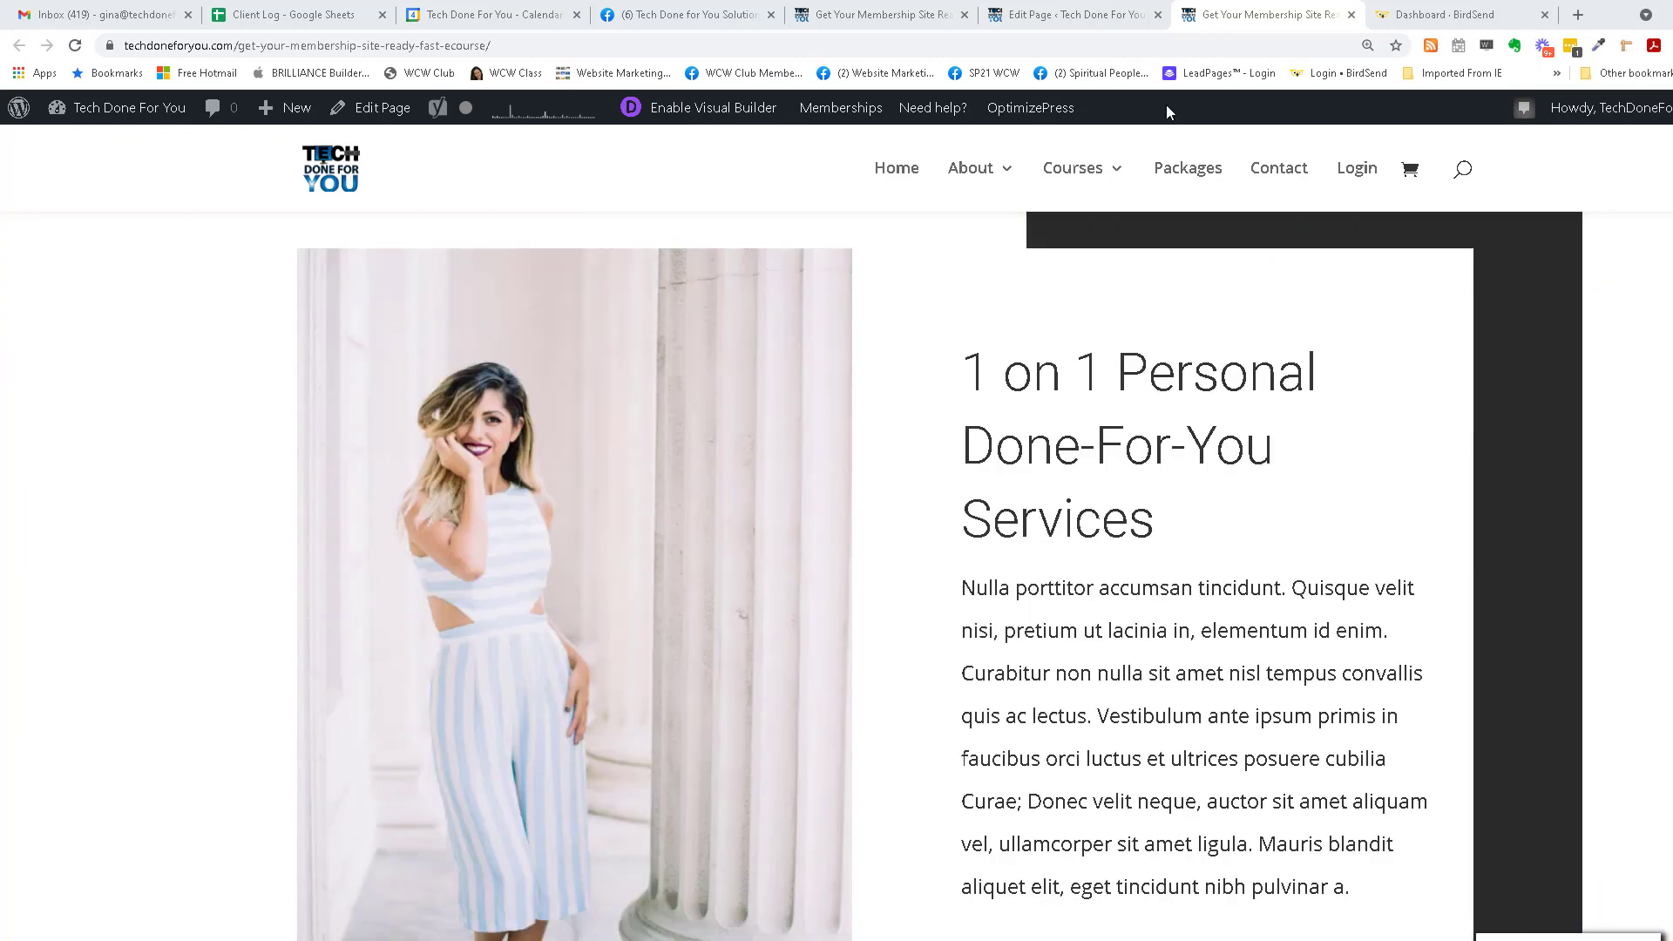
- Compare the green-button signup page, then bring up BirdSend's Forms list
click(878, 12)
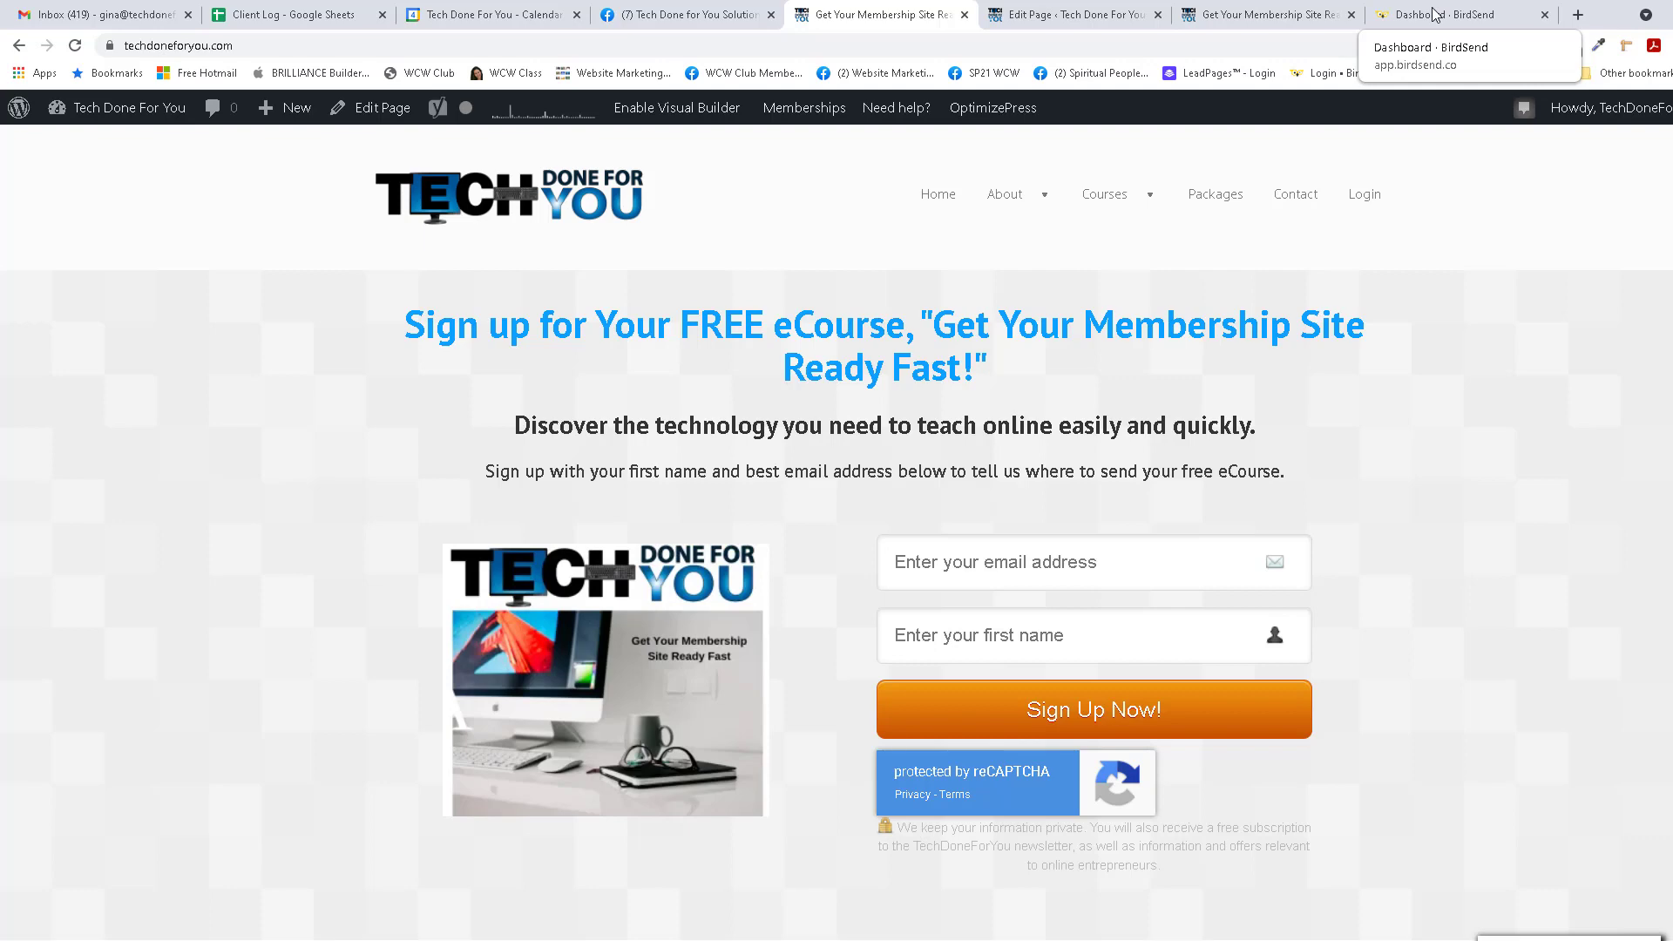
click(1241, 9)
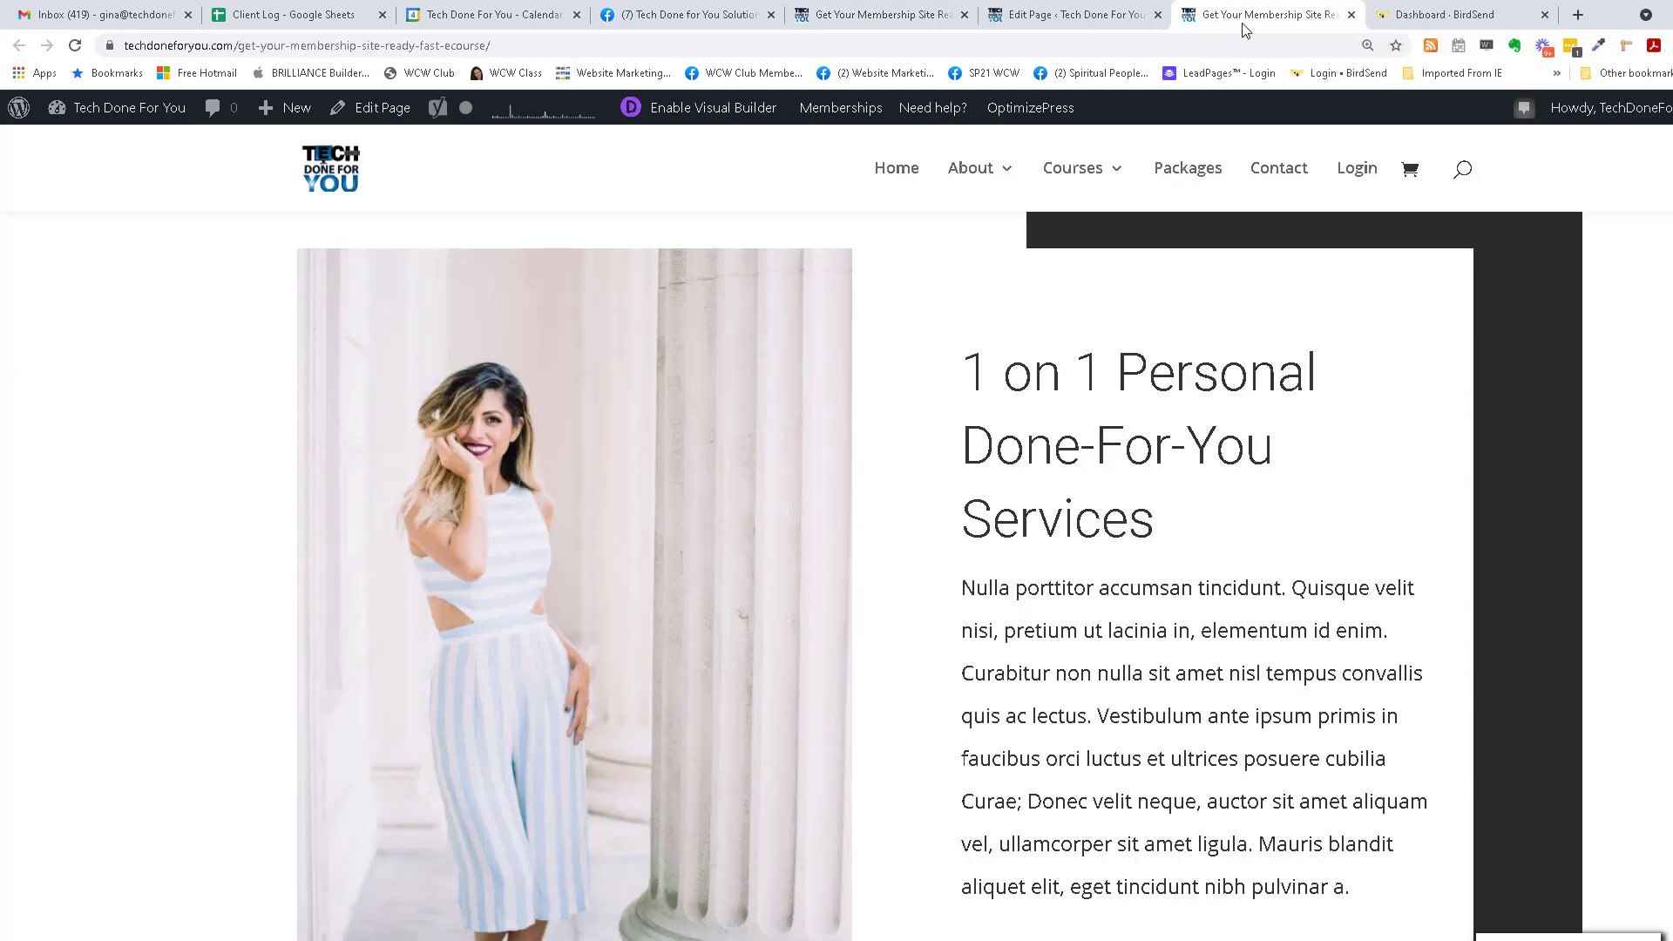
scroll(1272, 405, up, 12)
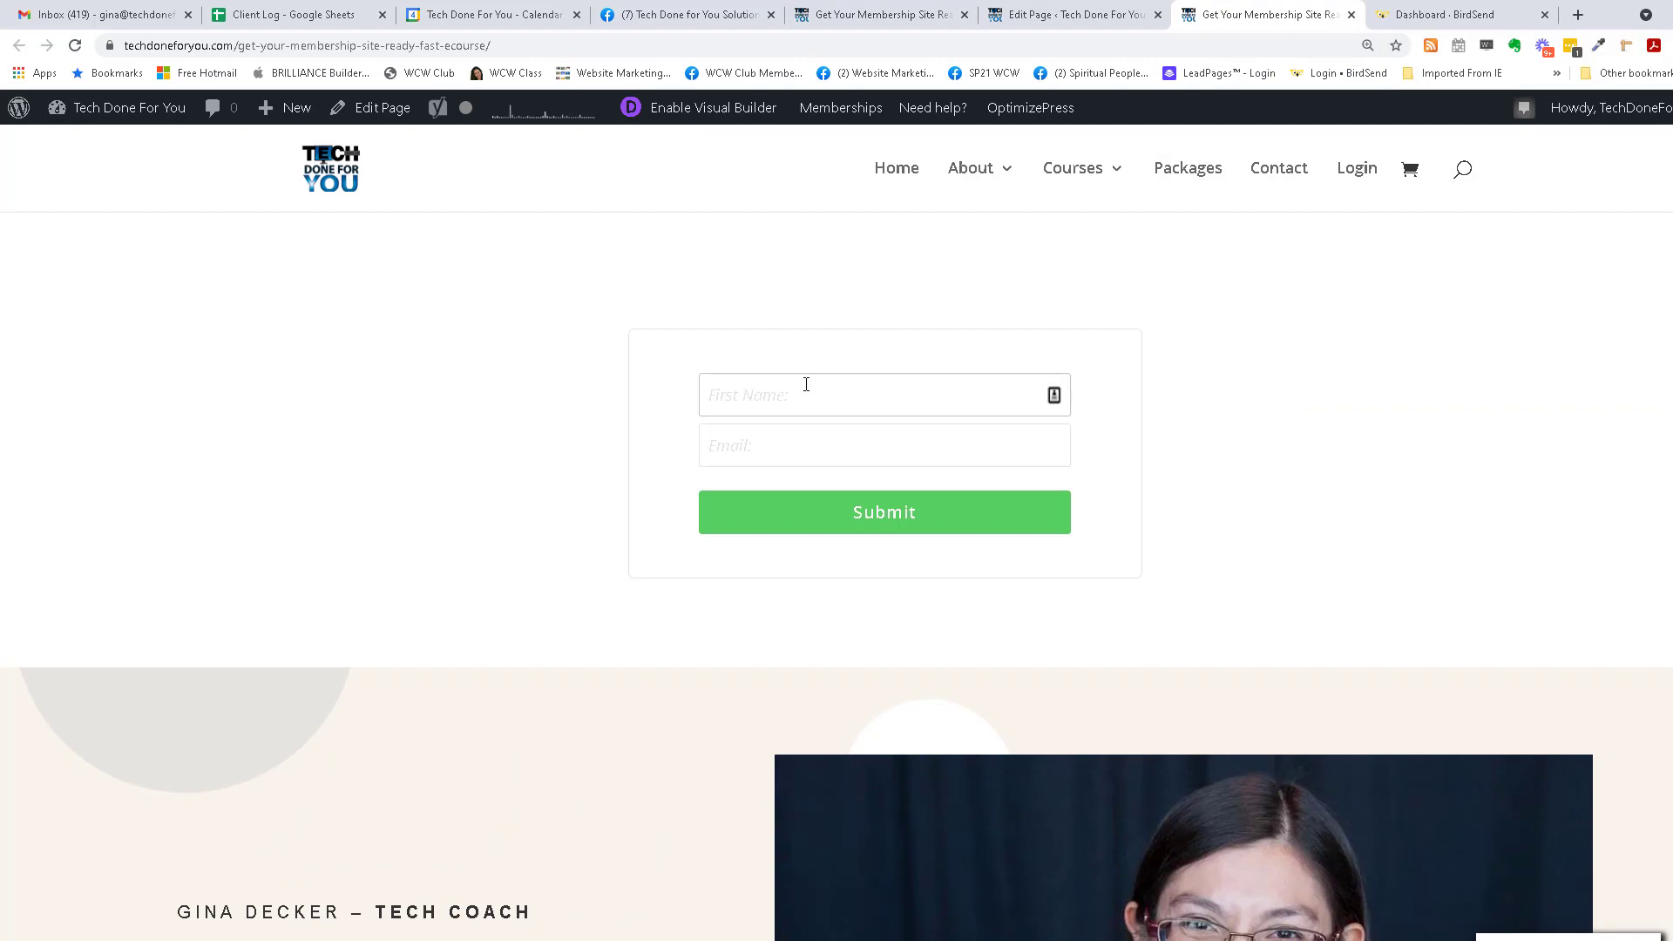
click(1444, 13)
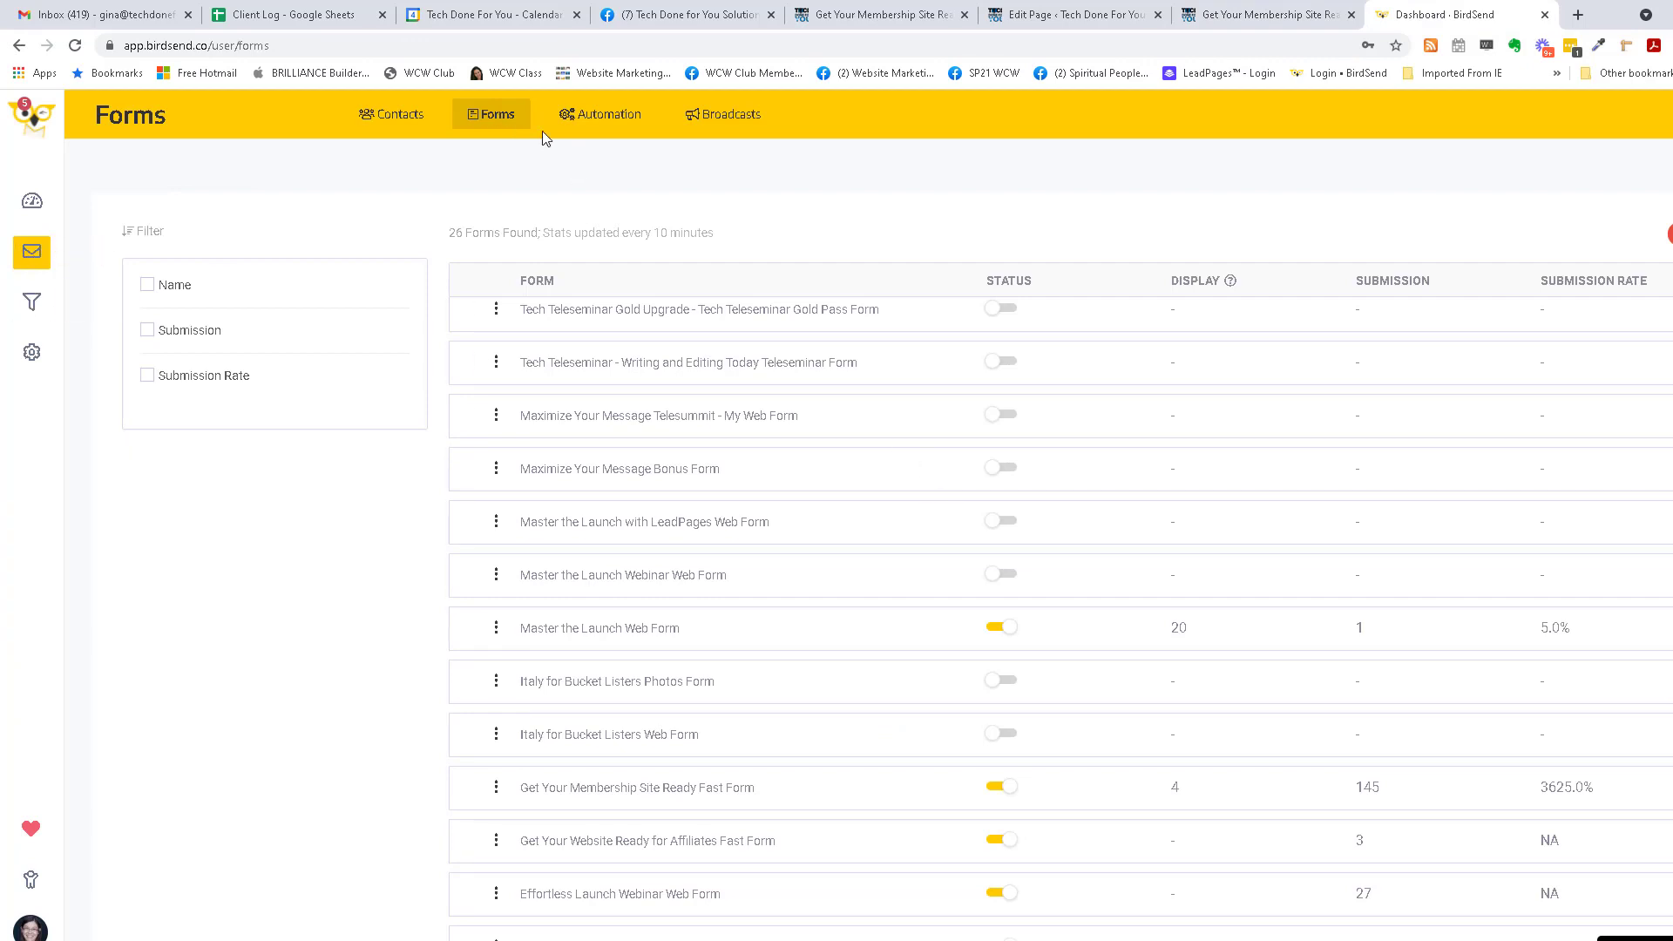
- Open Get Your Membership Site Ready Fast Form, check its First Name, Email and Submit fields, and update it
scroll(896, 482, down, 2)
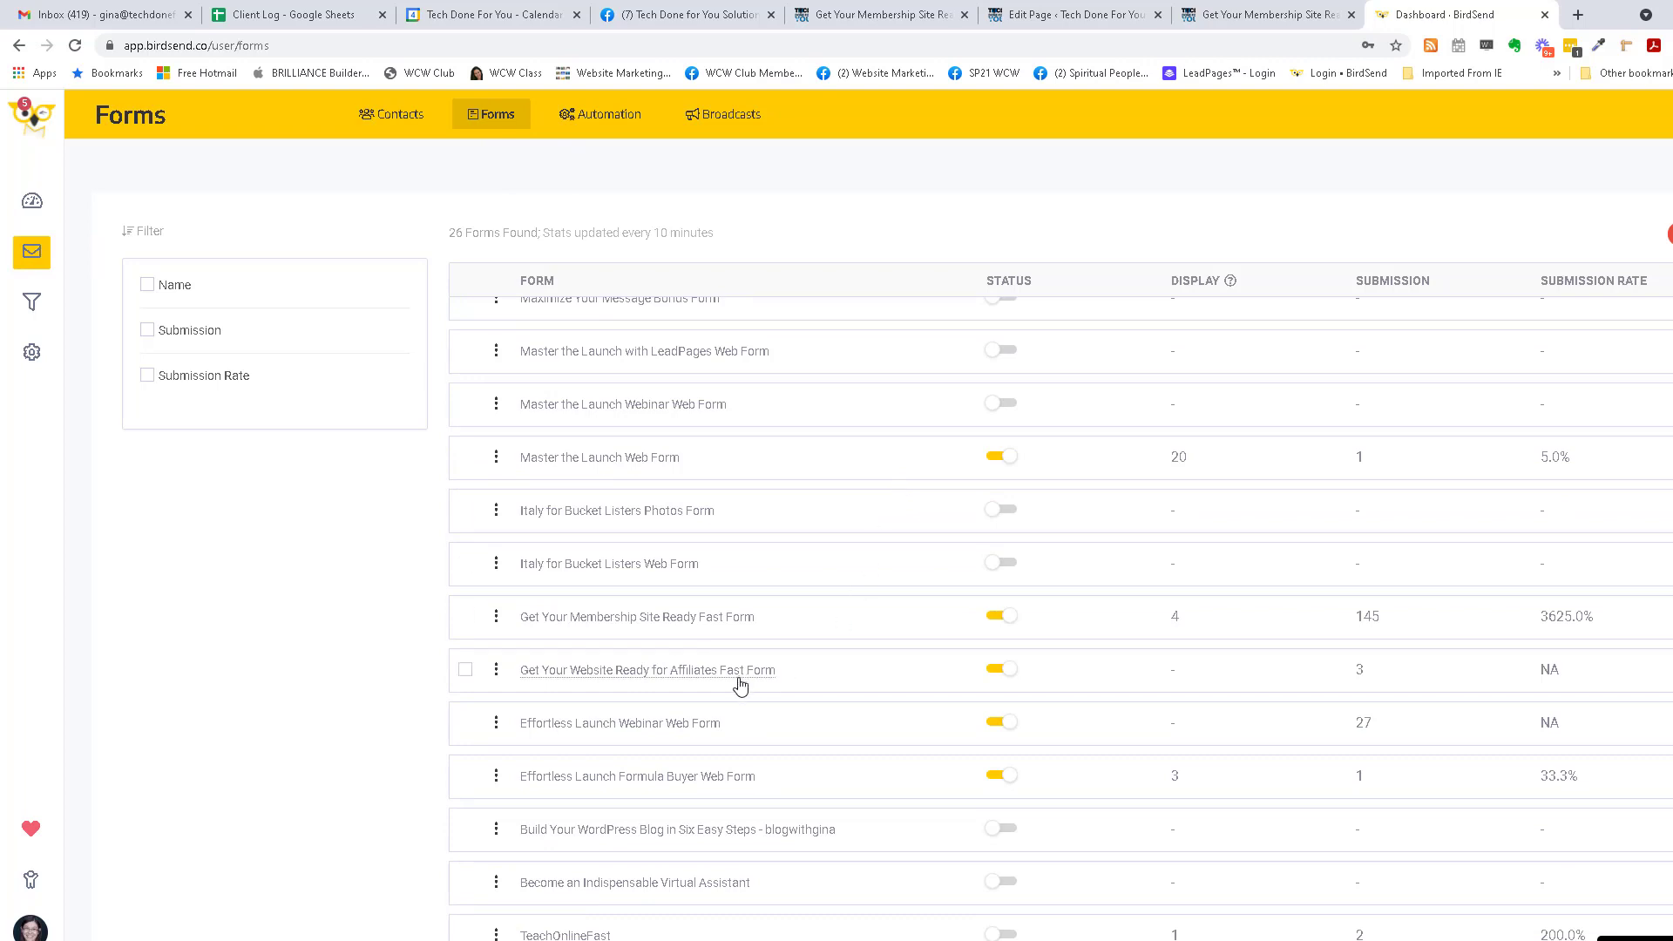
click(726, 619)
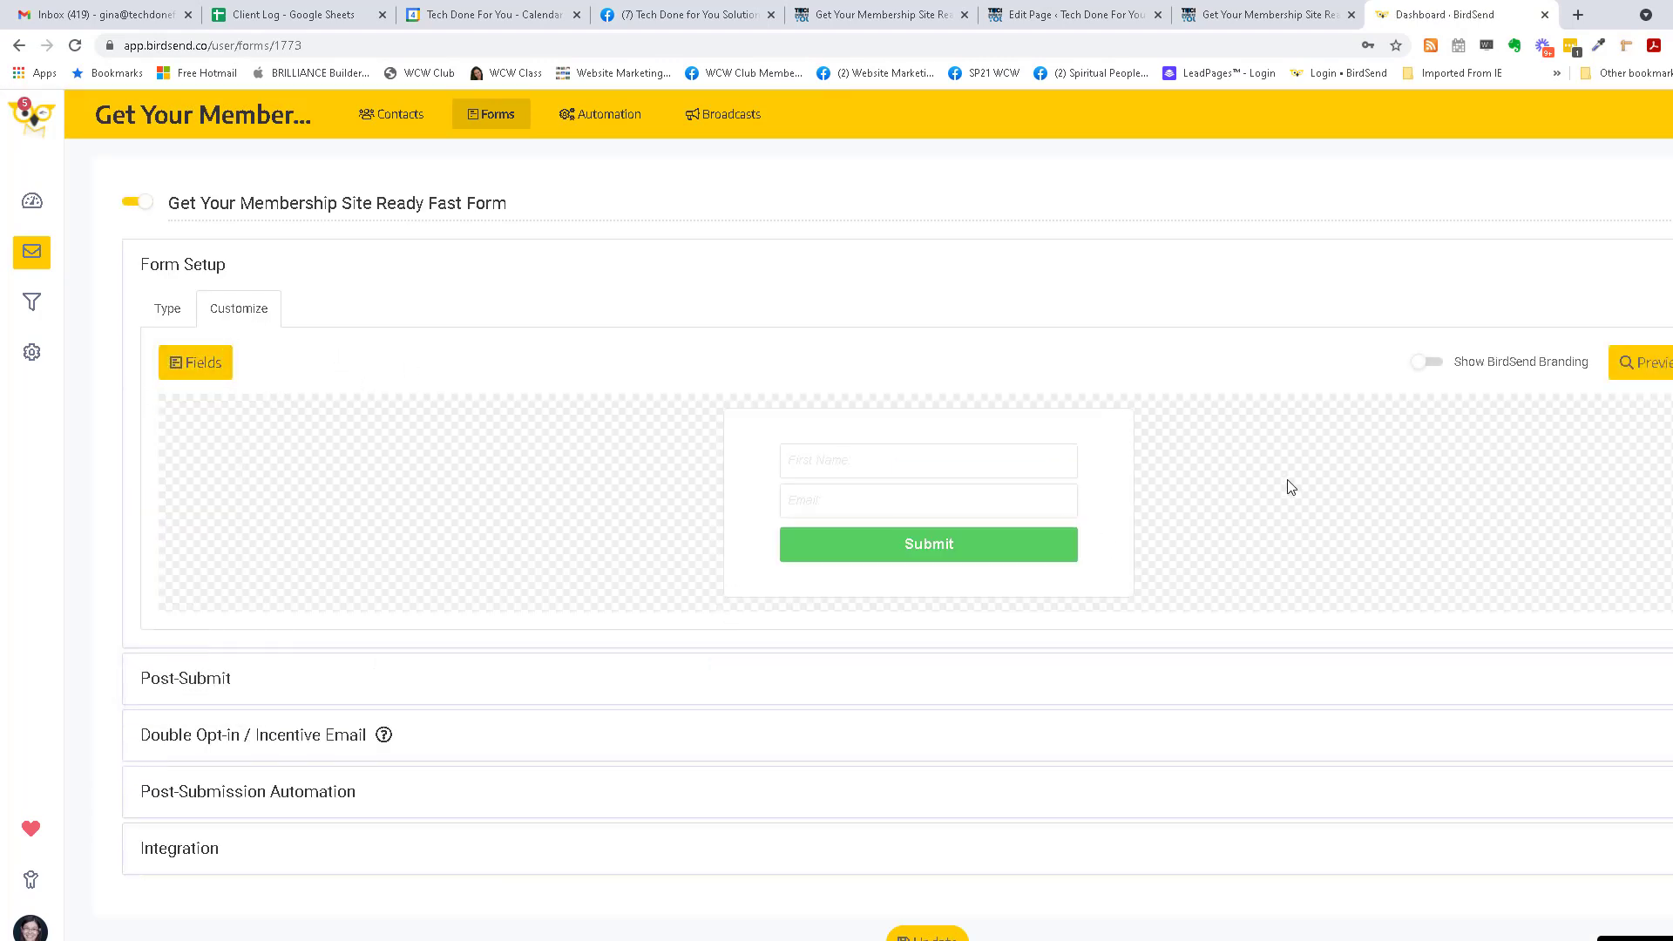
mouse_move(1068, 466)
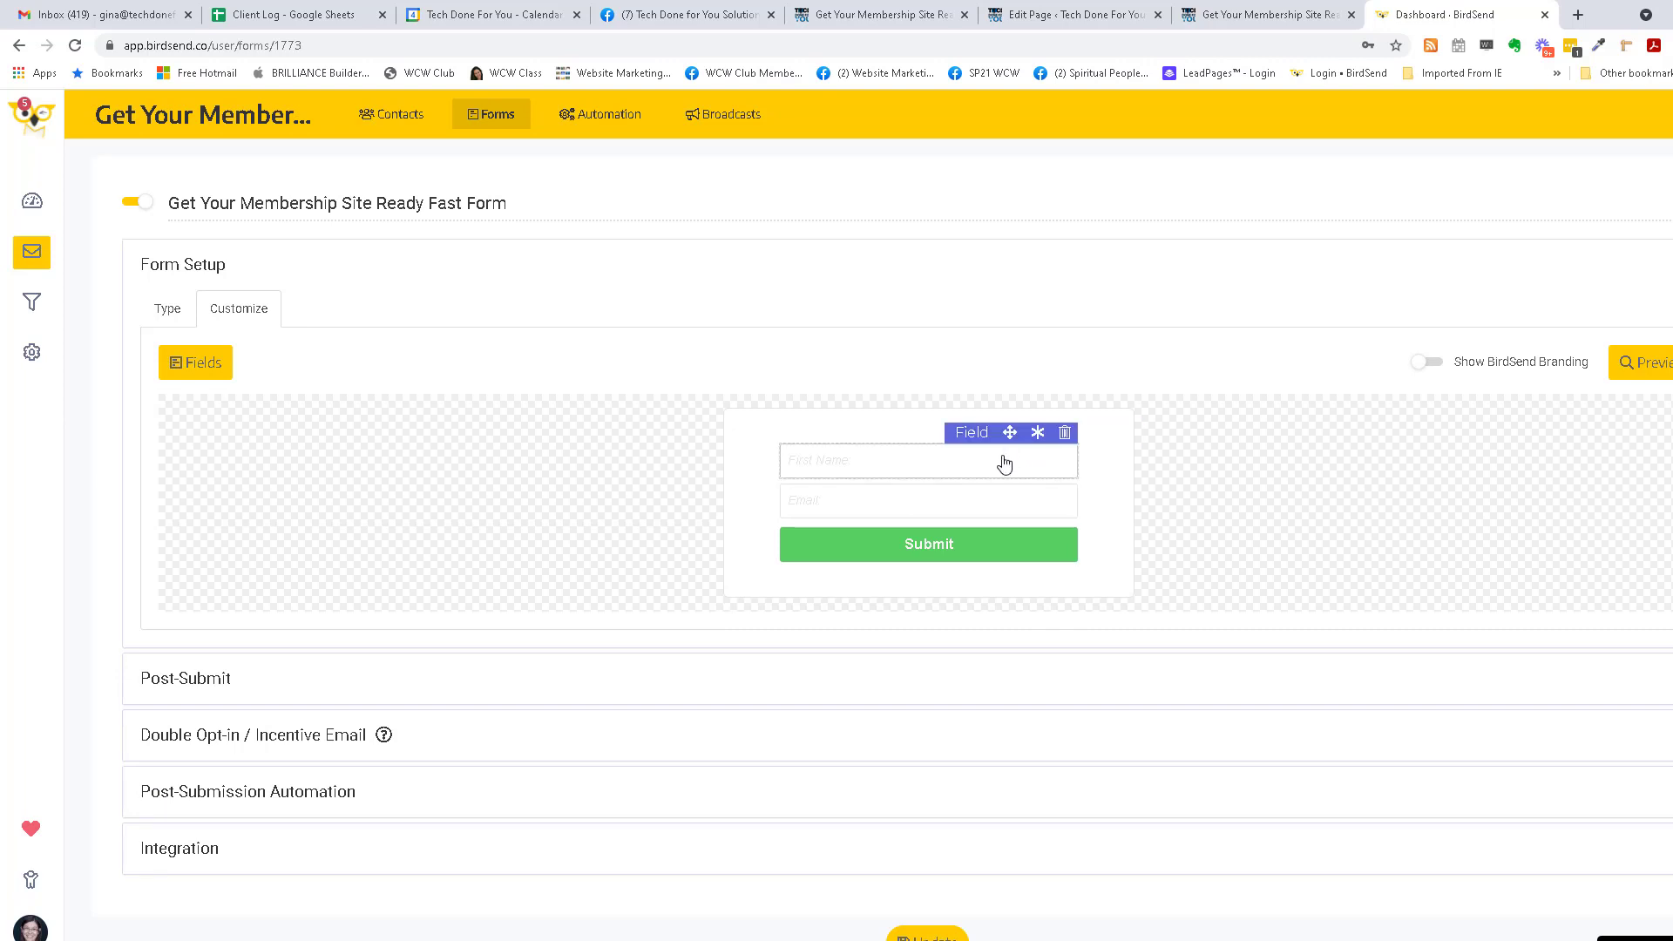
mouse_move(1020, 501)
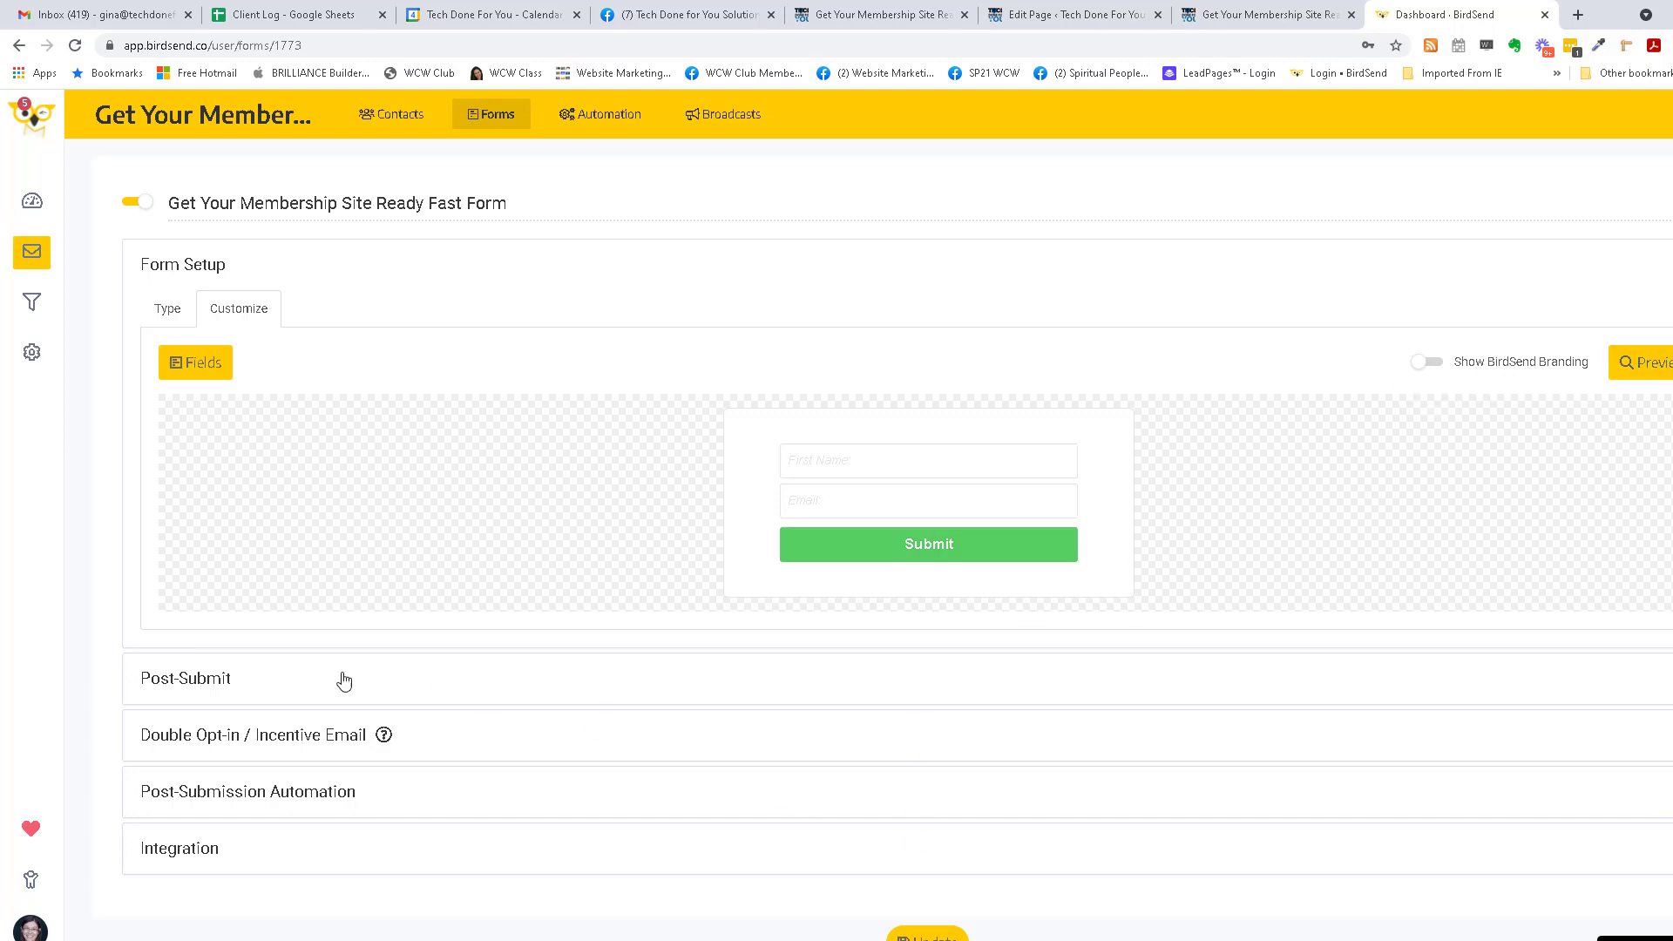
click(930, 934)
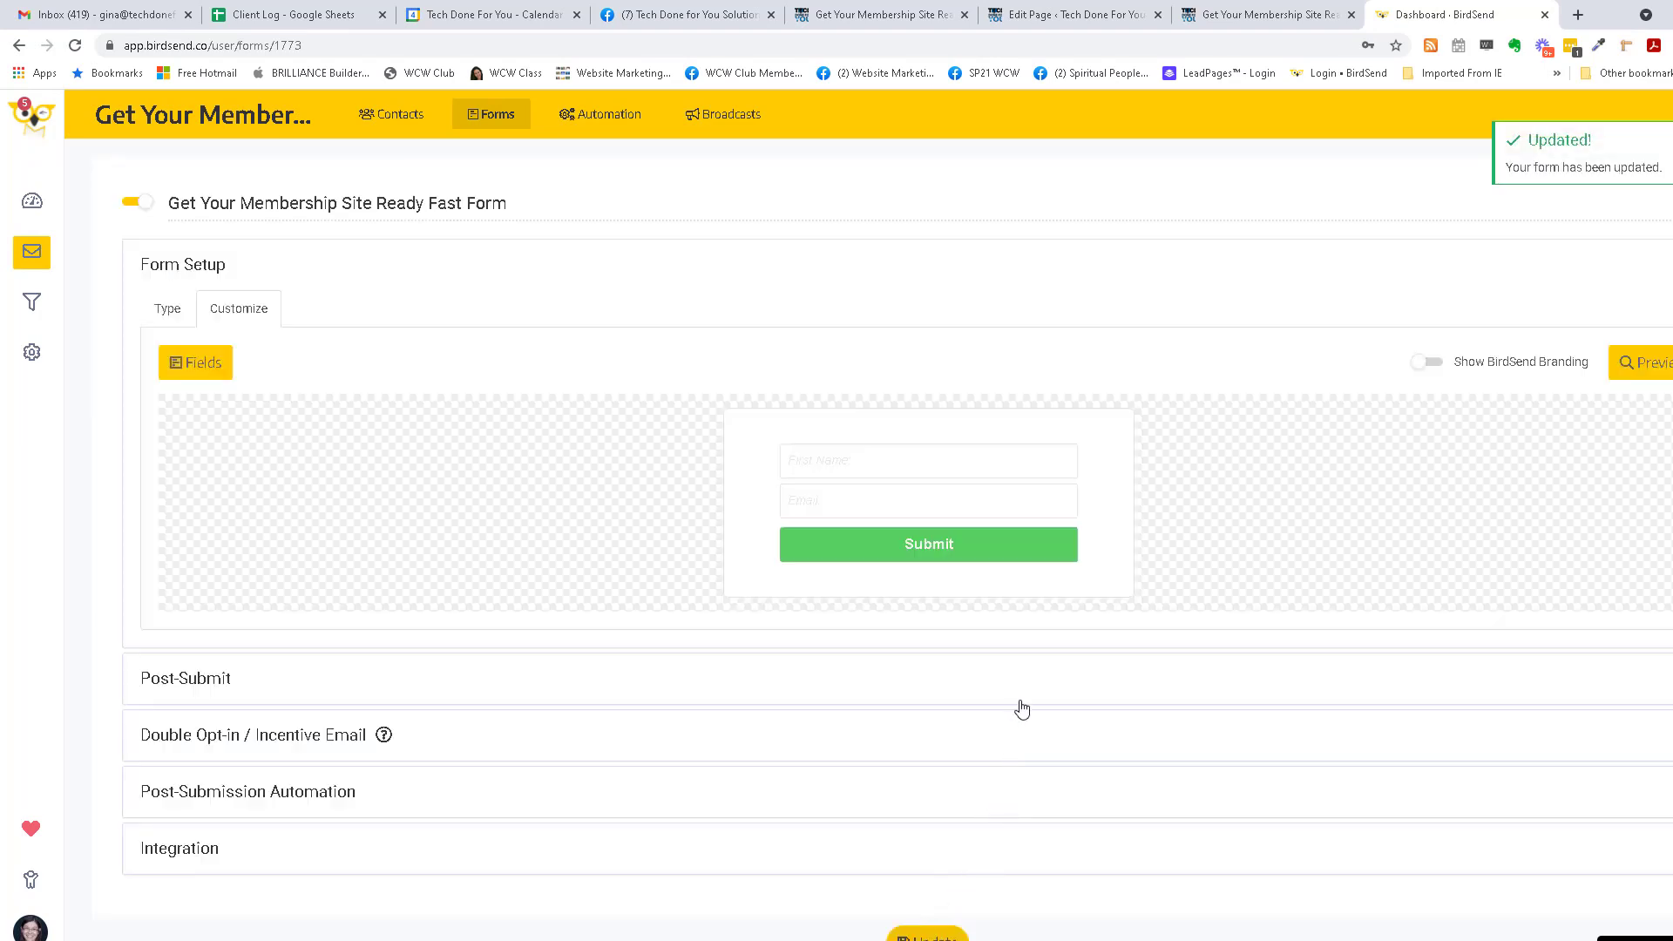
- Confirm the form type is 'Form For Use With 3rd Party' and copy its bare-essential raw HTML
click(162, 313)
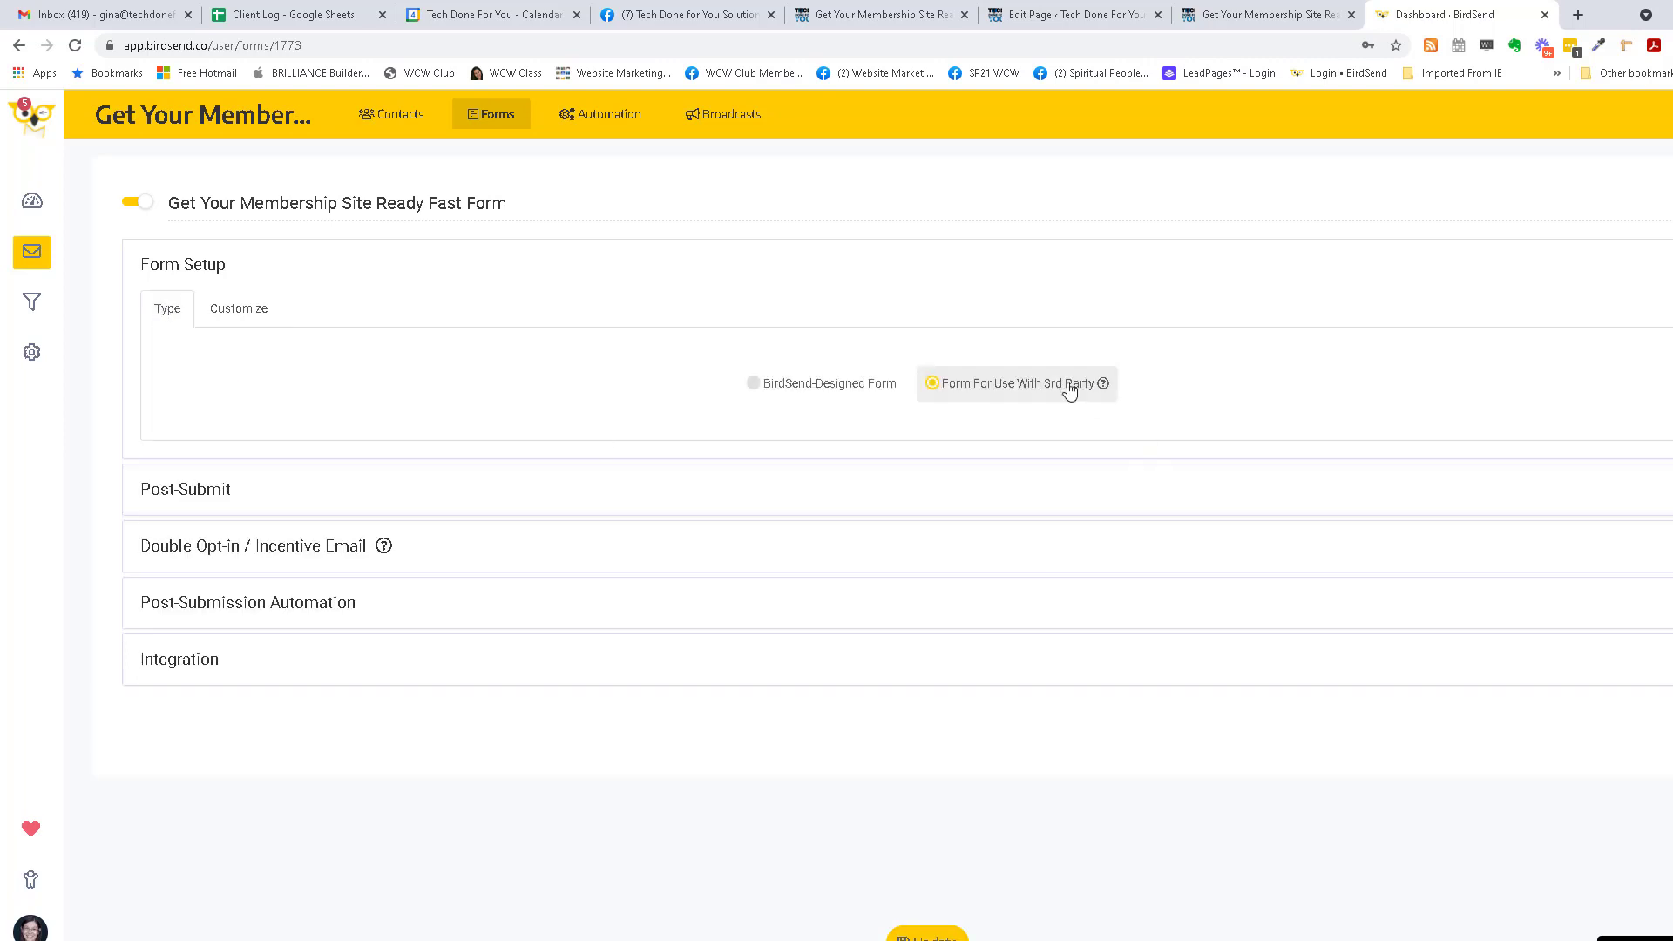
mouse_move(1105, 387)
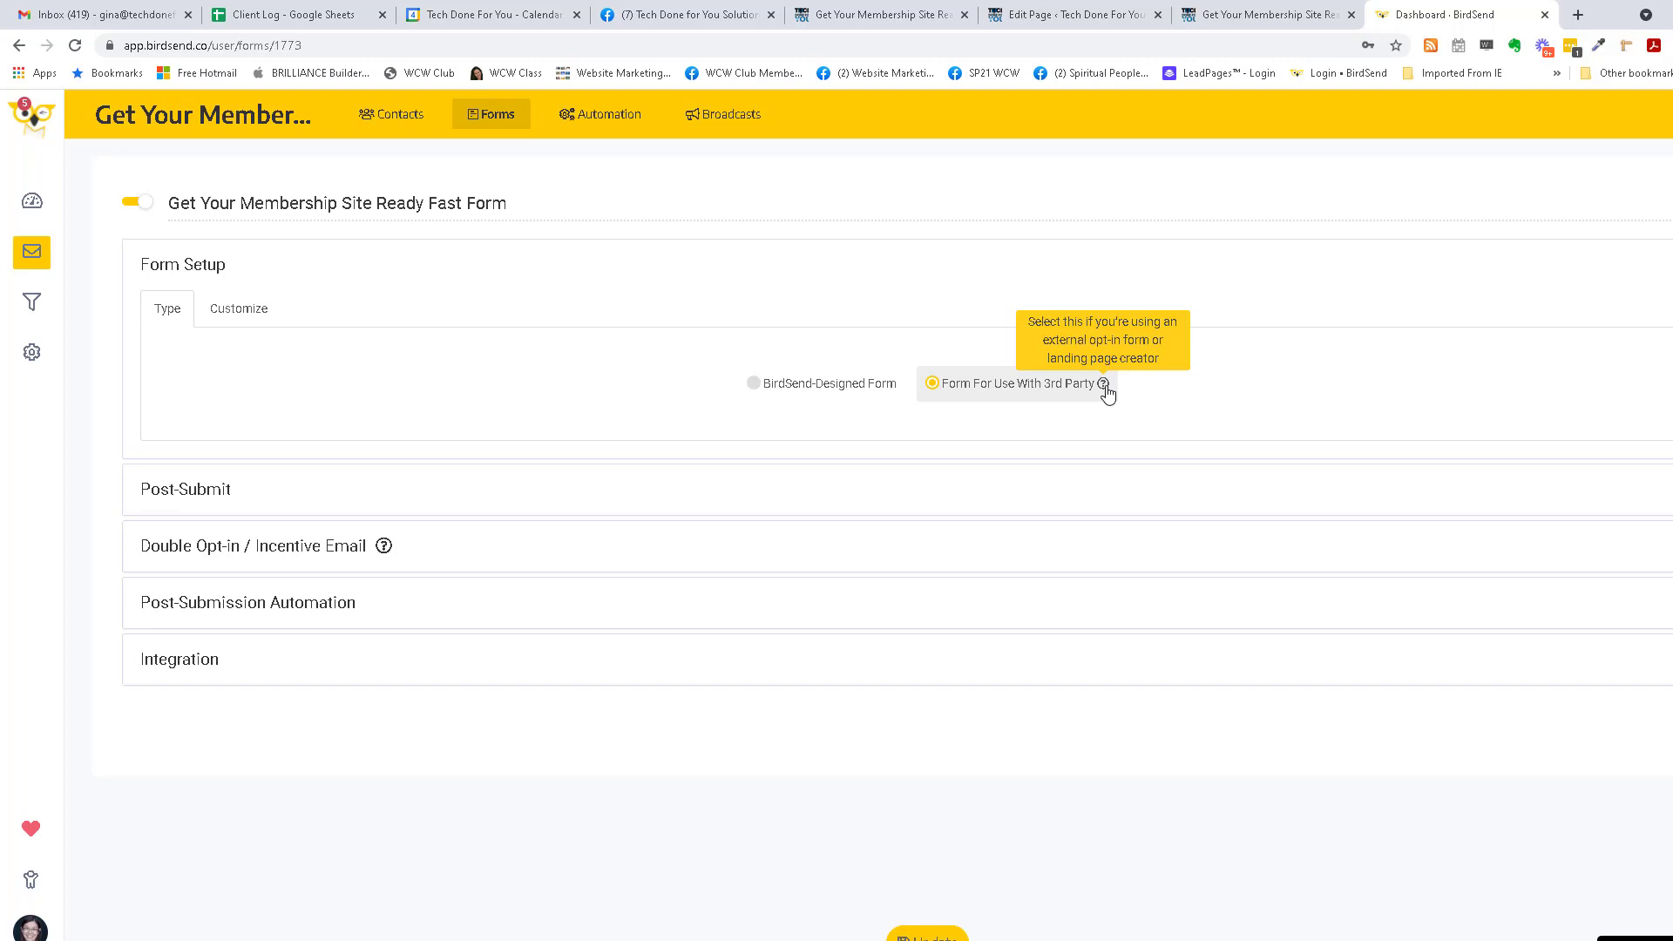
click(201, 661)
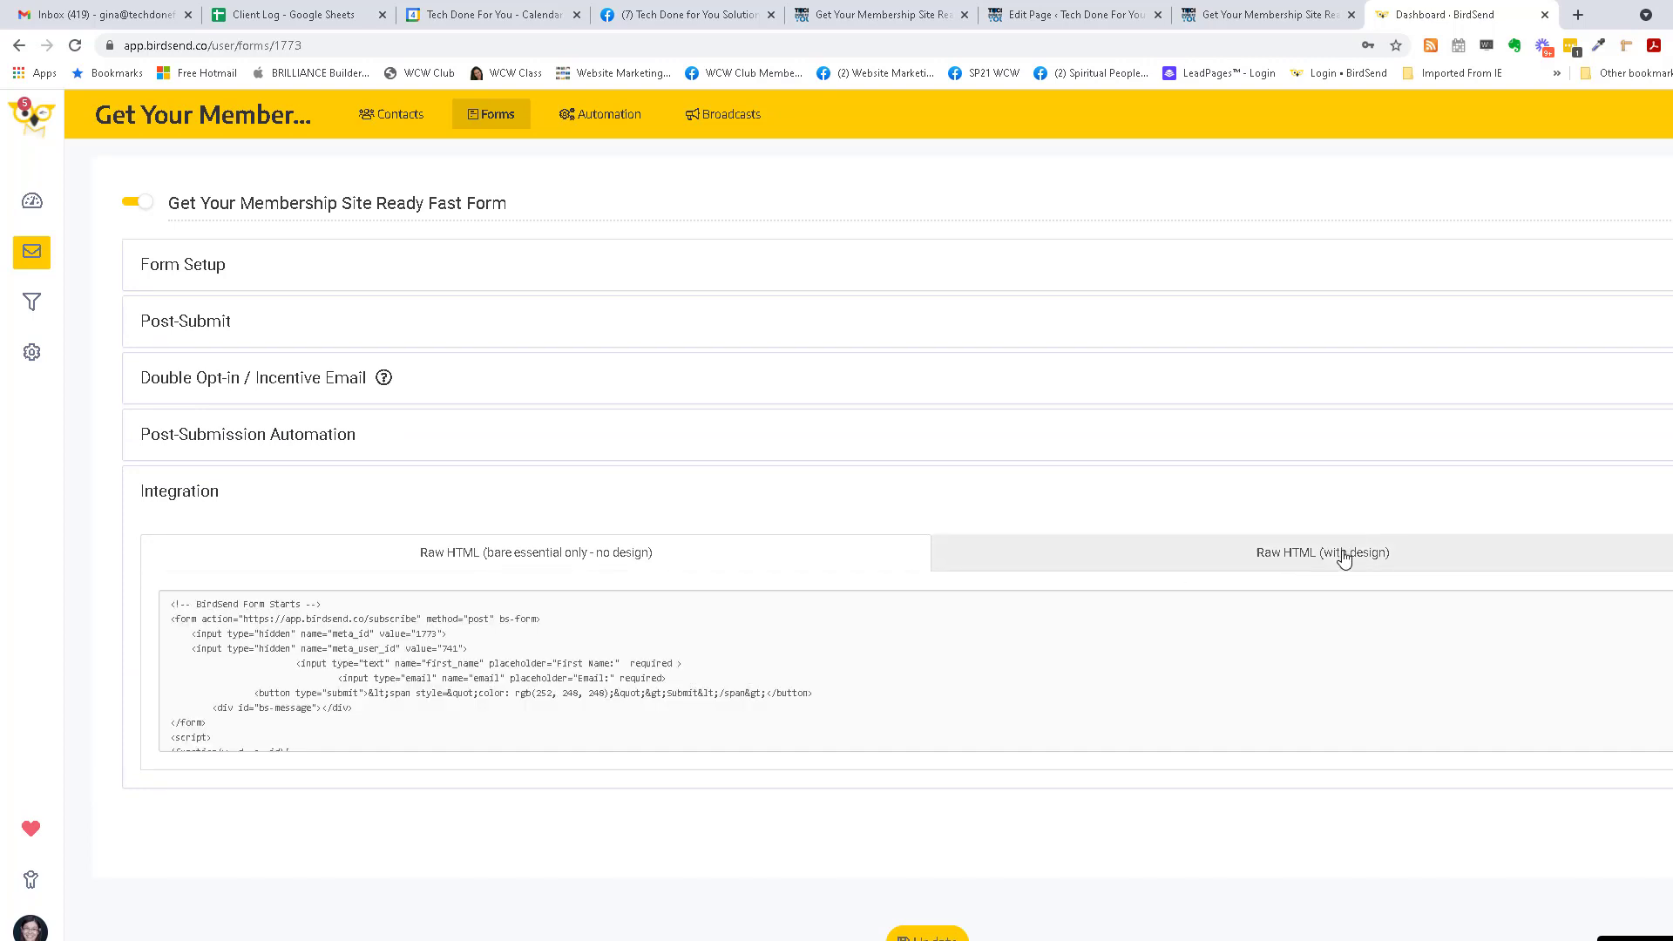
mouse_move(580, 625)
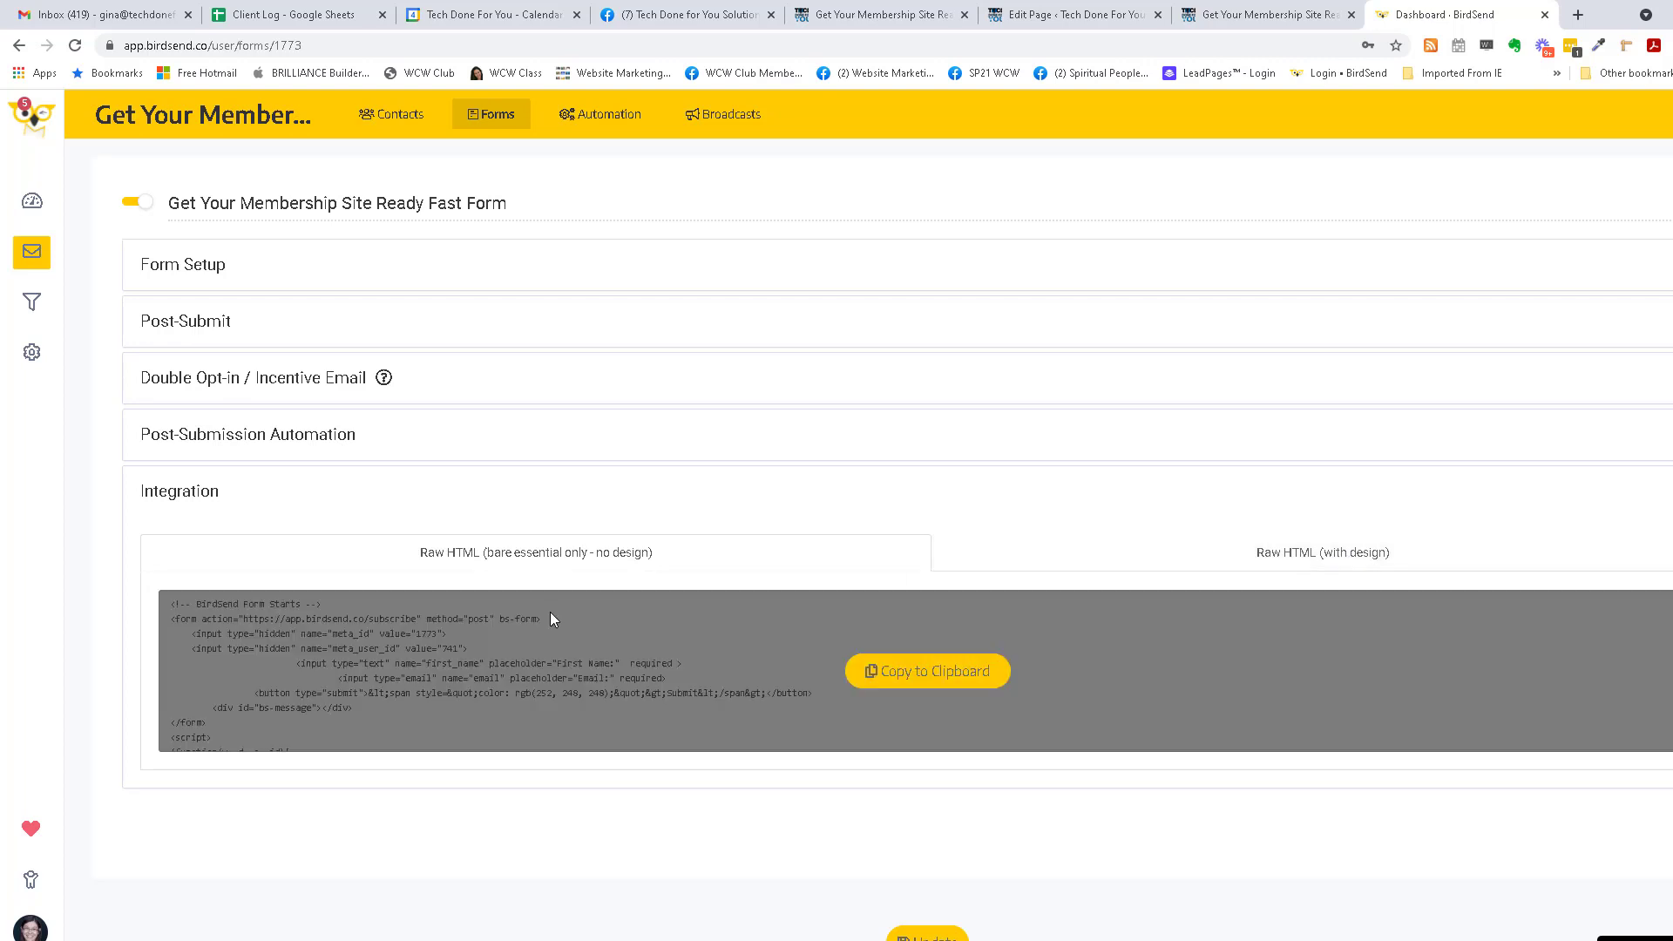
click(972, 678)
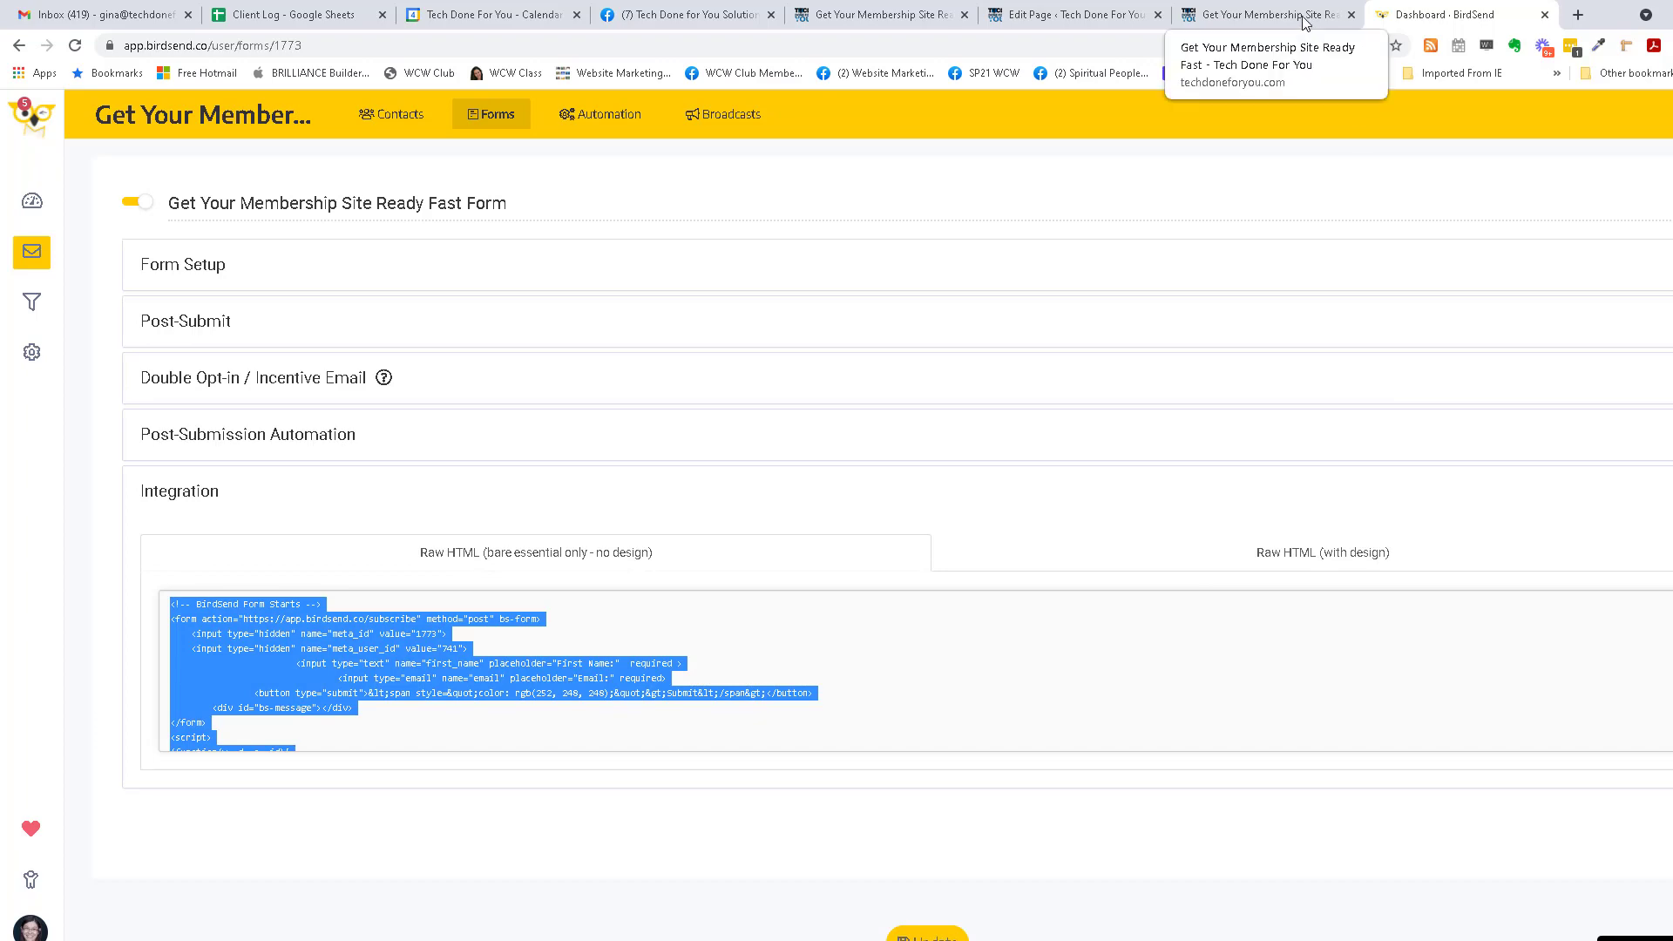
- Look over the page's Divi Builder layout in the Edit Page tab
click(1077, 15)
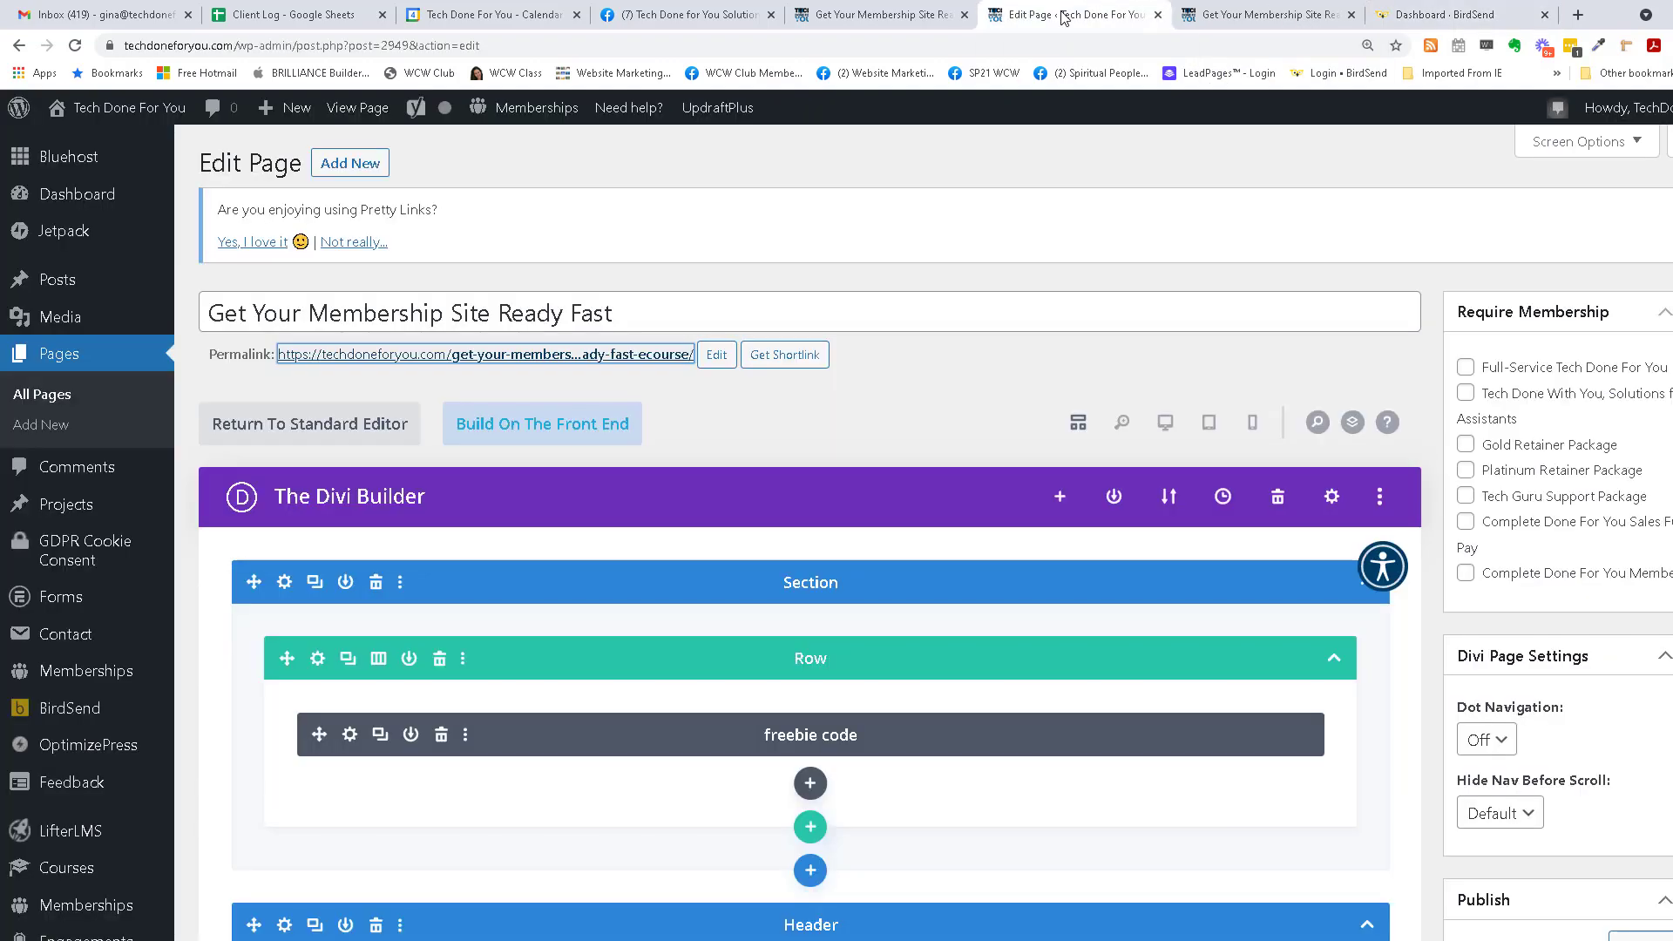
scroll(867, 620, down, 3)
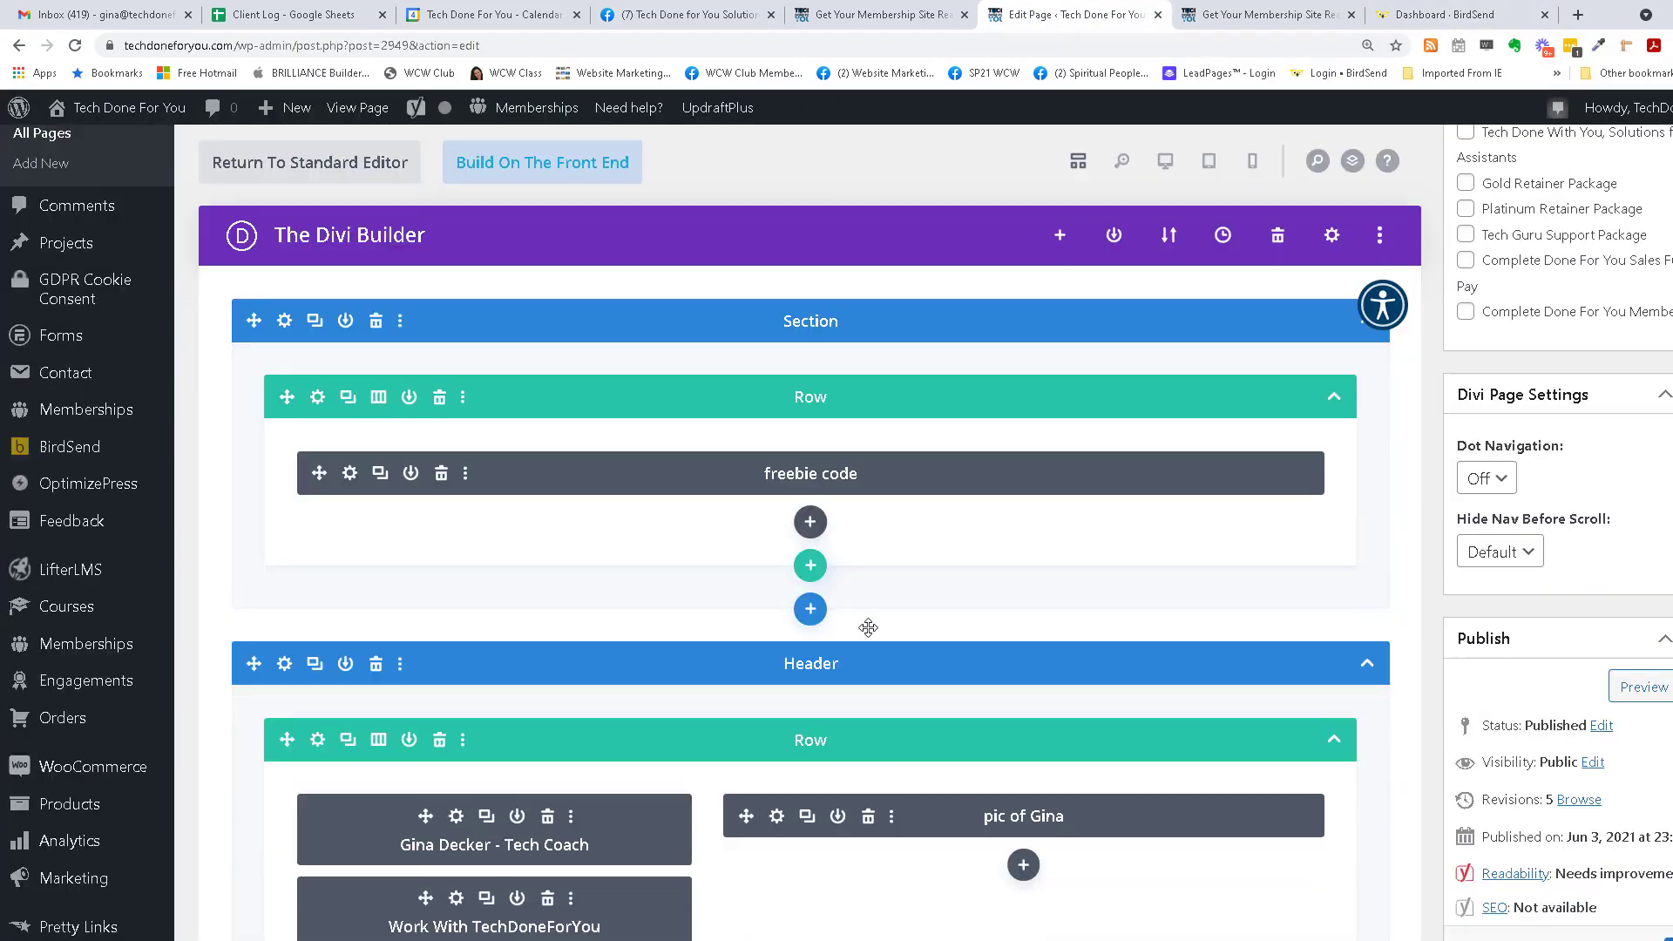
scroll(868, 628, up, 2)
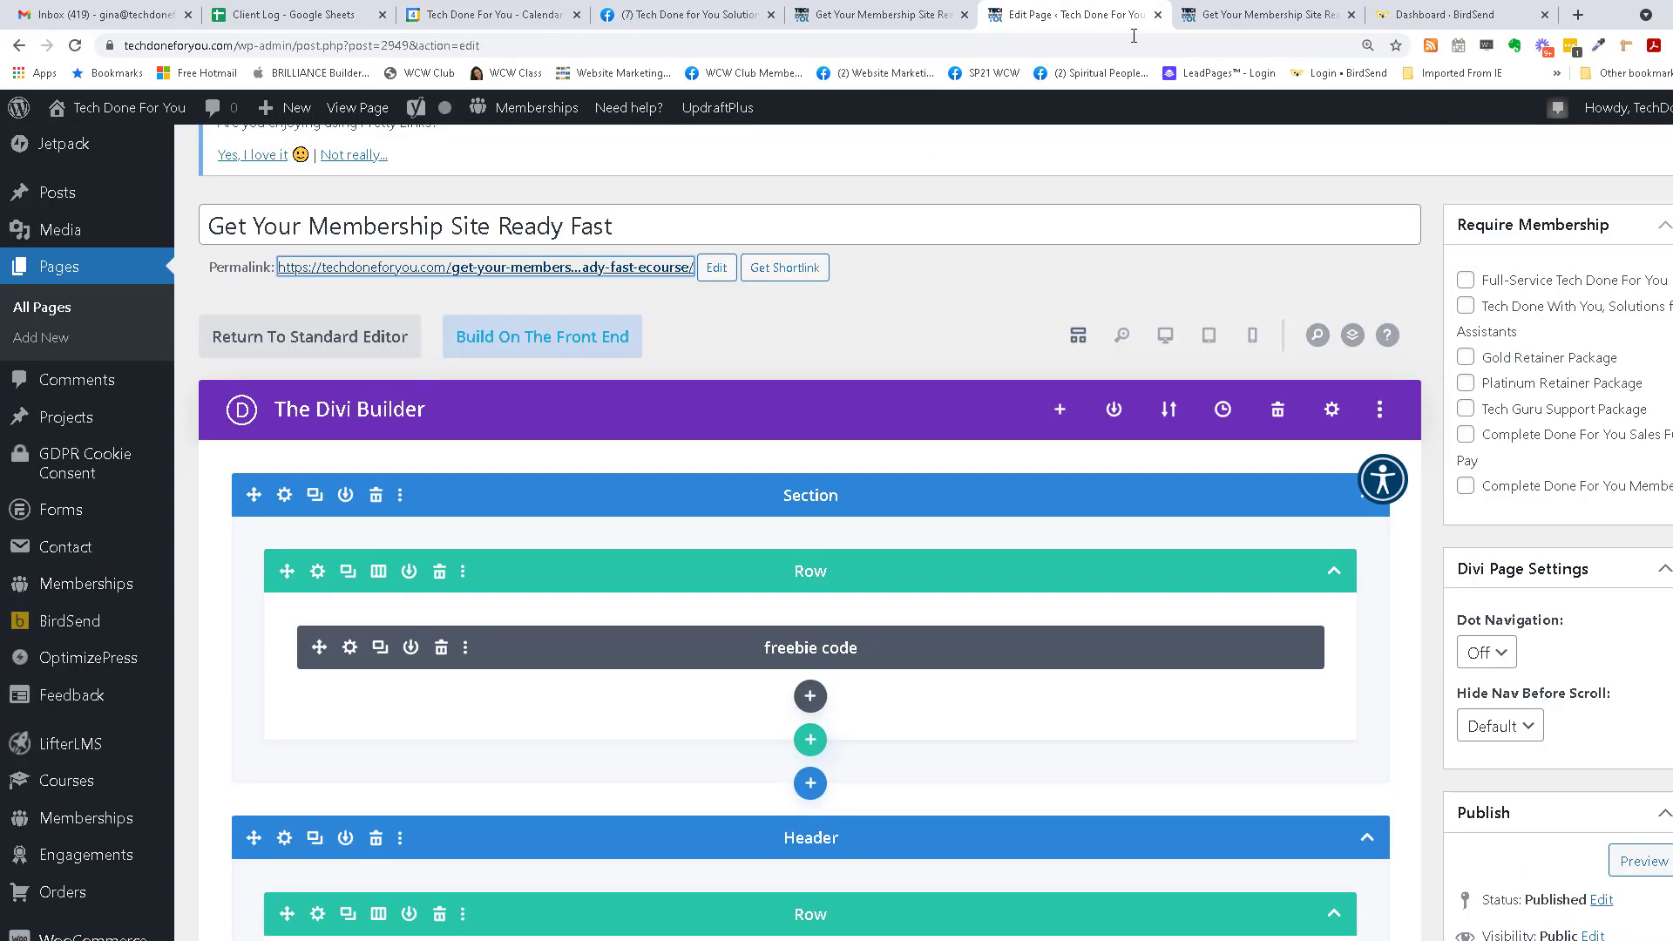
- Scroll the live membership page to its Name/Email Subscribe form
click(1255, 15)
scroll(1178, 587, down, 20)
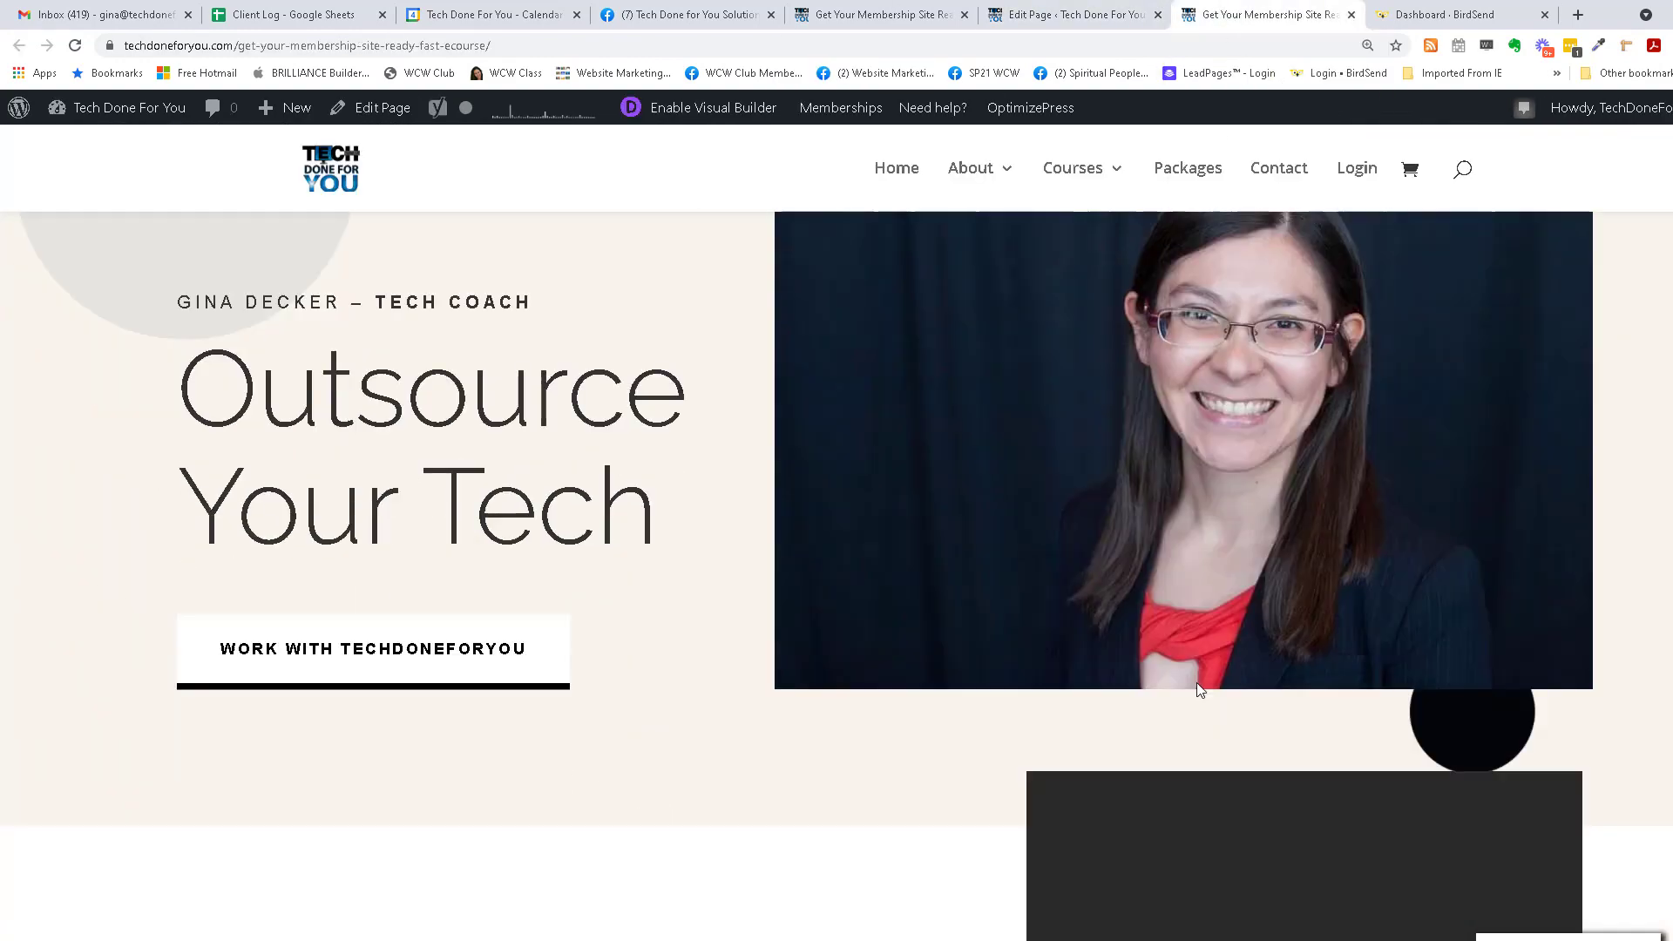
scroll(1198, 675, down, 10)
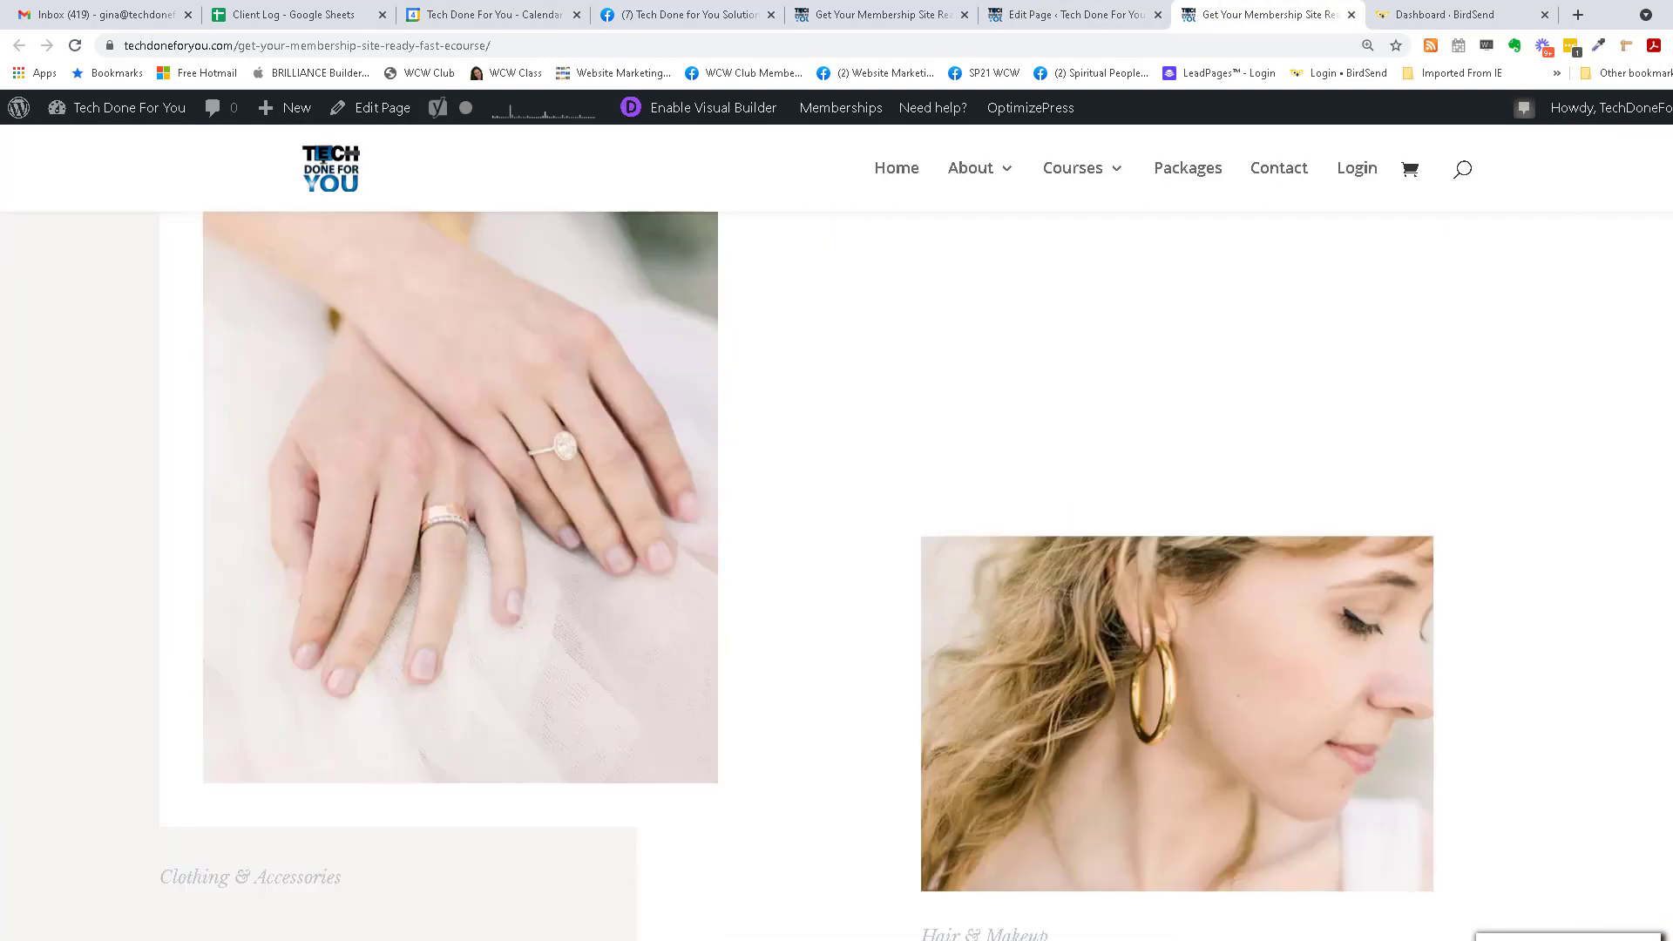
scroll(836, 575, down, 10)
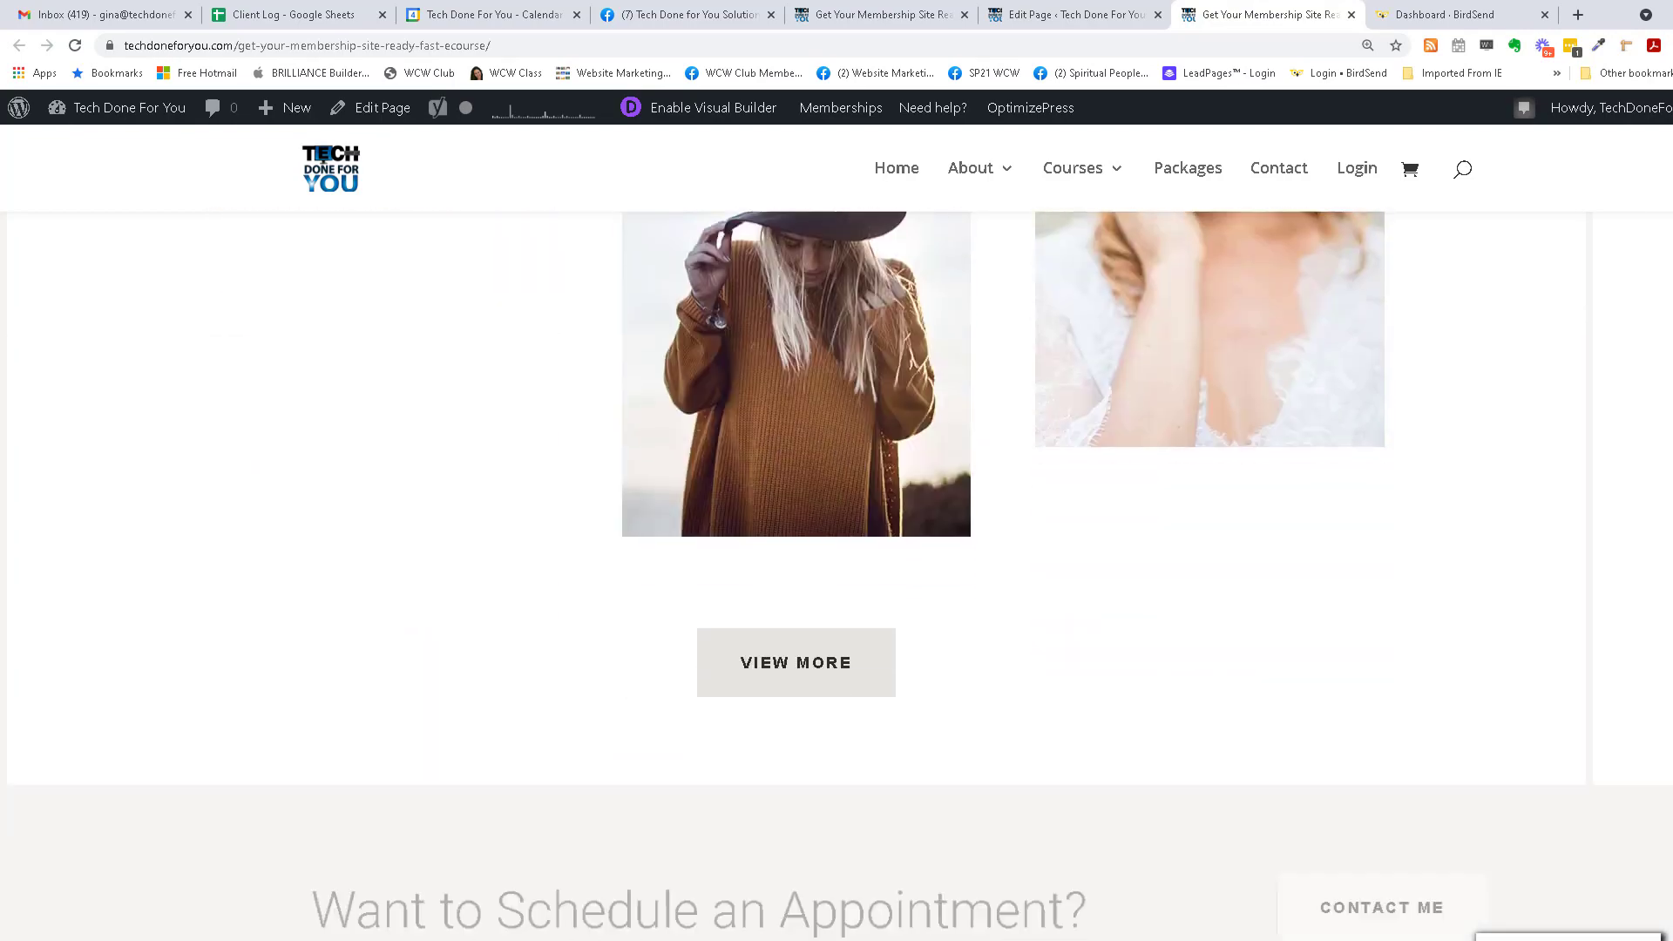
scroll(837, 575, up, 20)
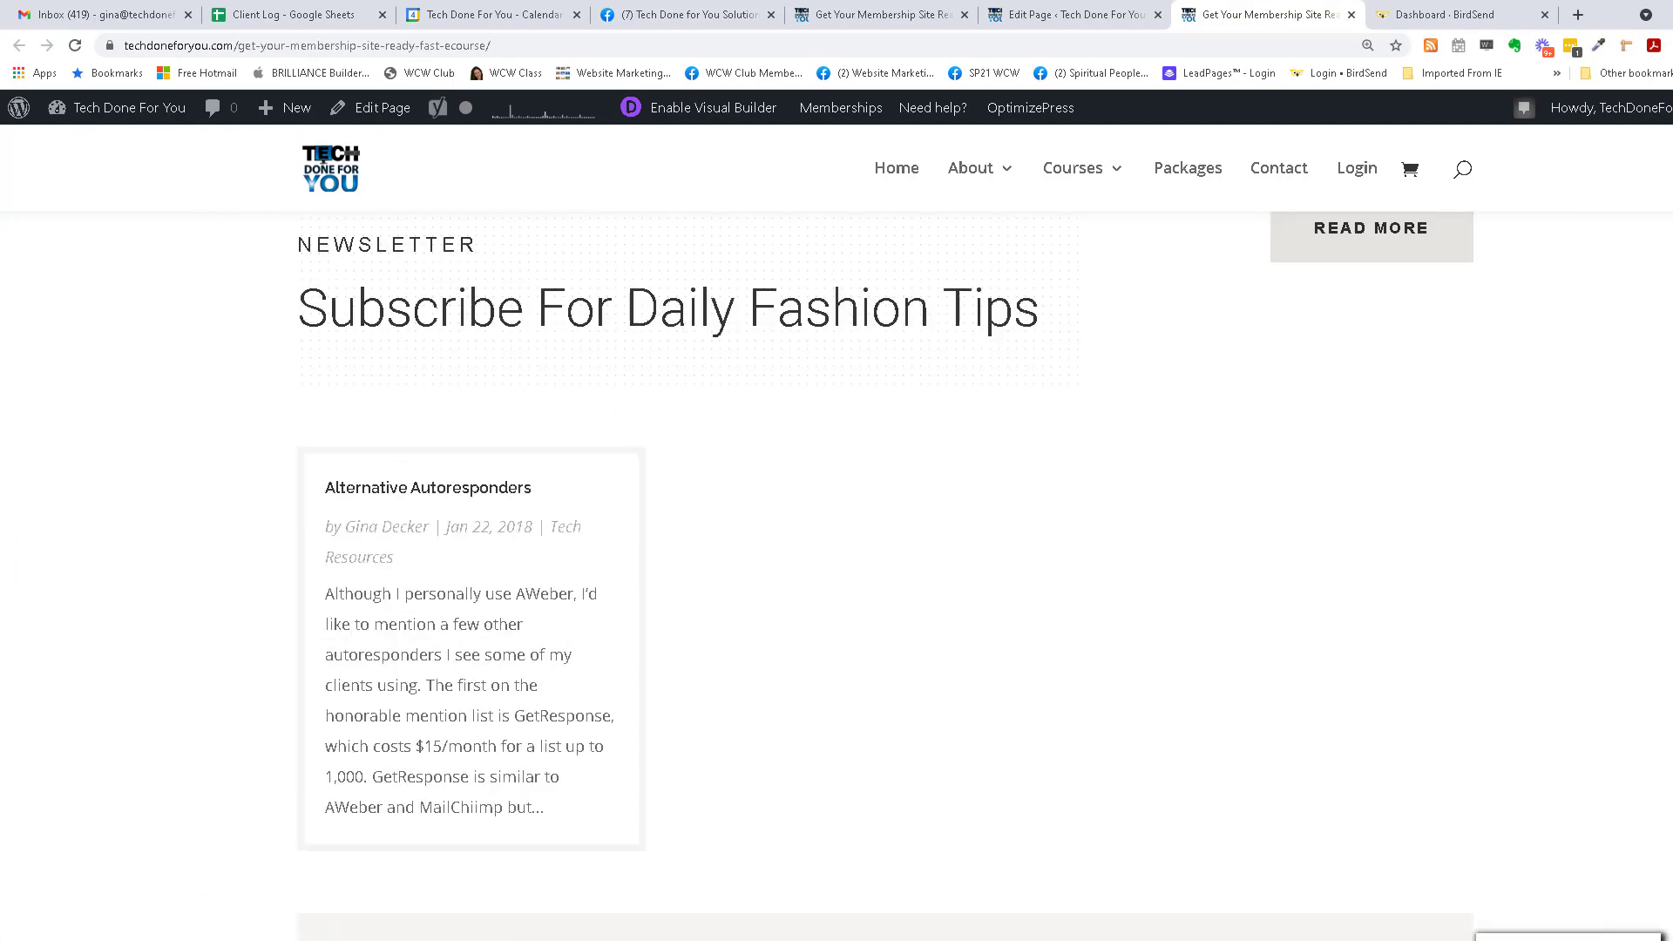
scroll(837, 575, down, 15)
scroll(837, 575, up, 6)
scroll(1411, 749, up, 4)
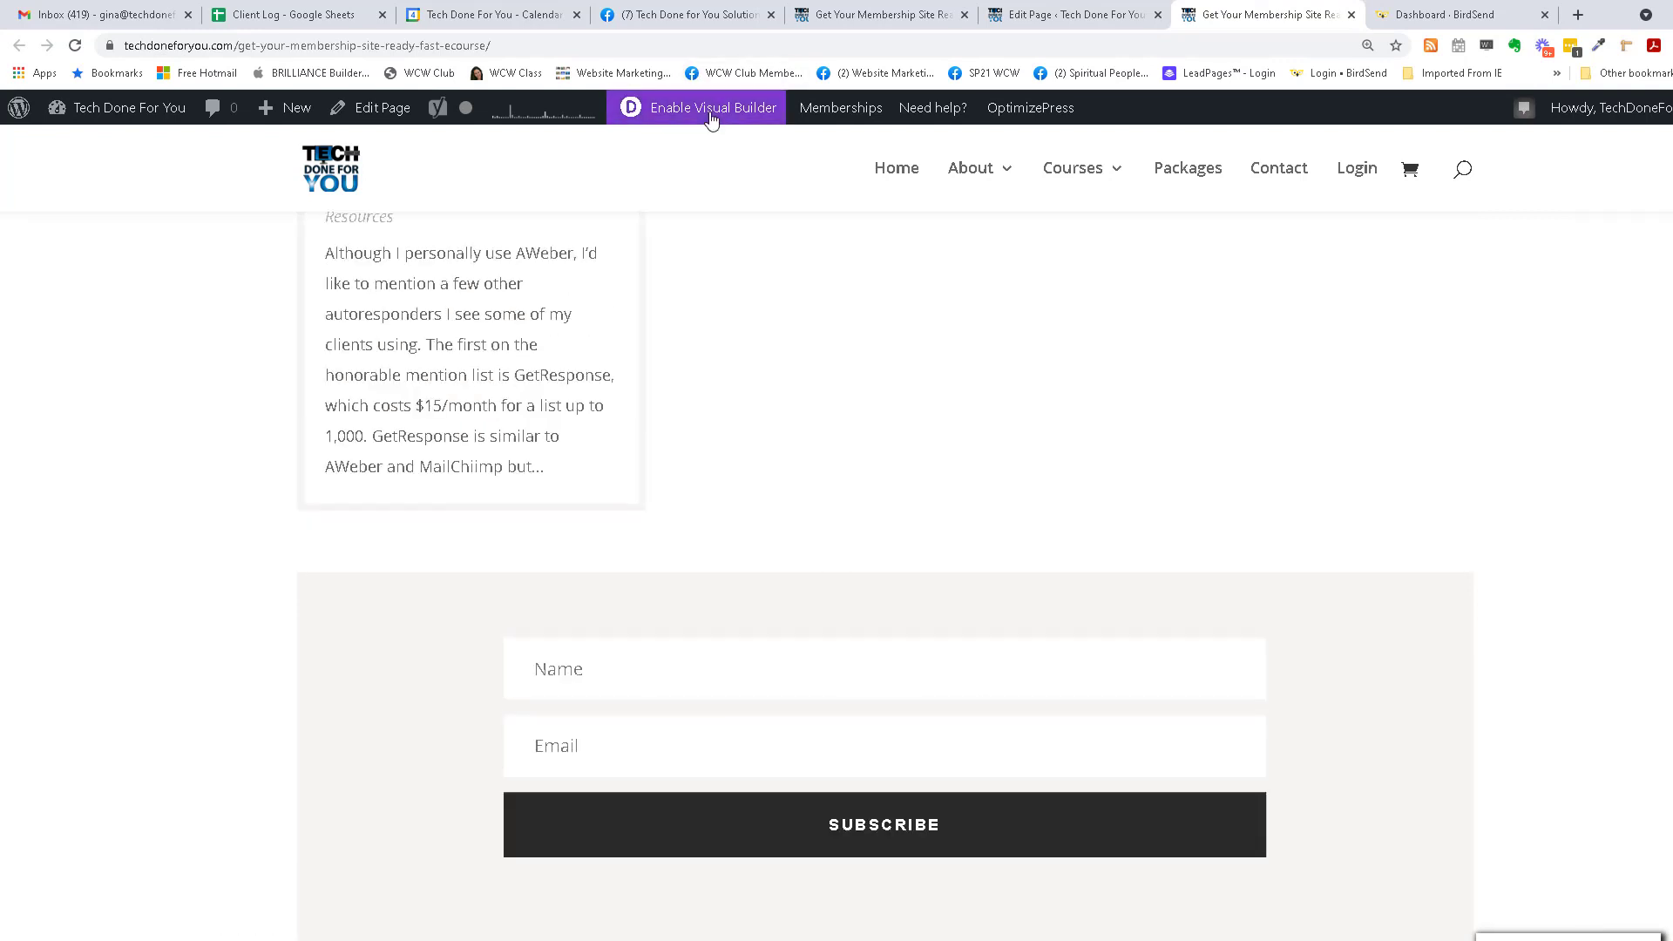
- Open the page editor and scroll the Divi layout to the Email Optin module above the Gallery section
click(388, 111)
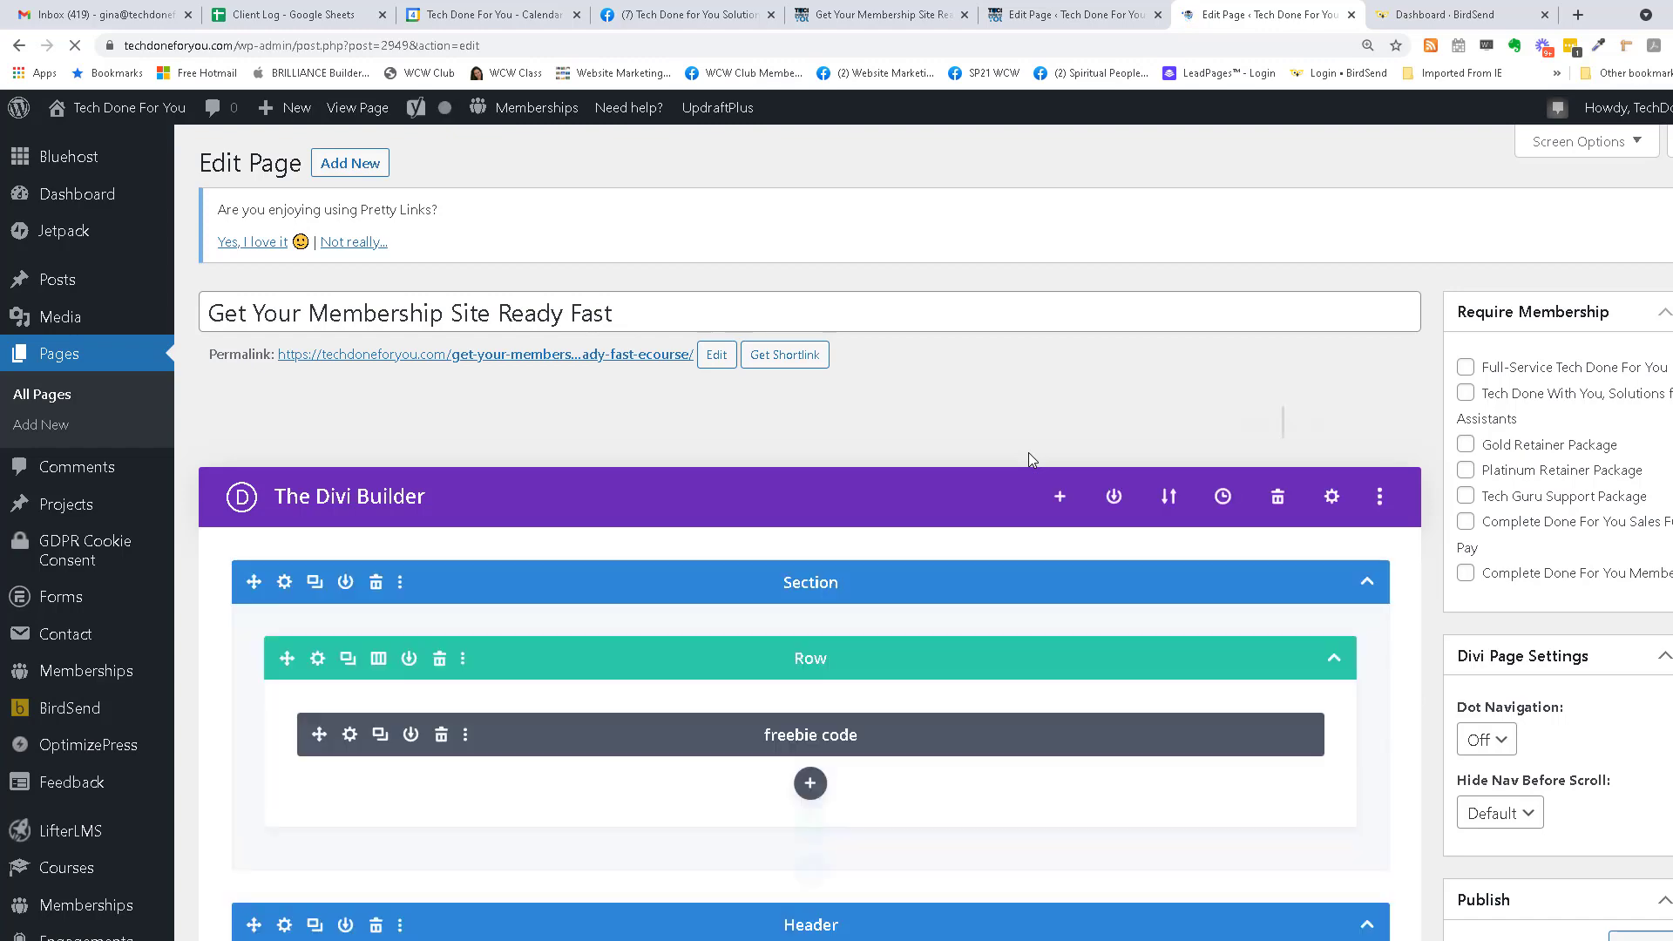
scroll(971, 529, down, 8)
scroll(958, 514, up, 3)
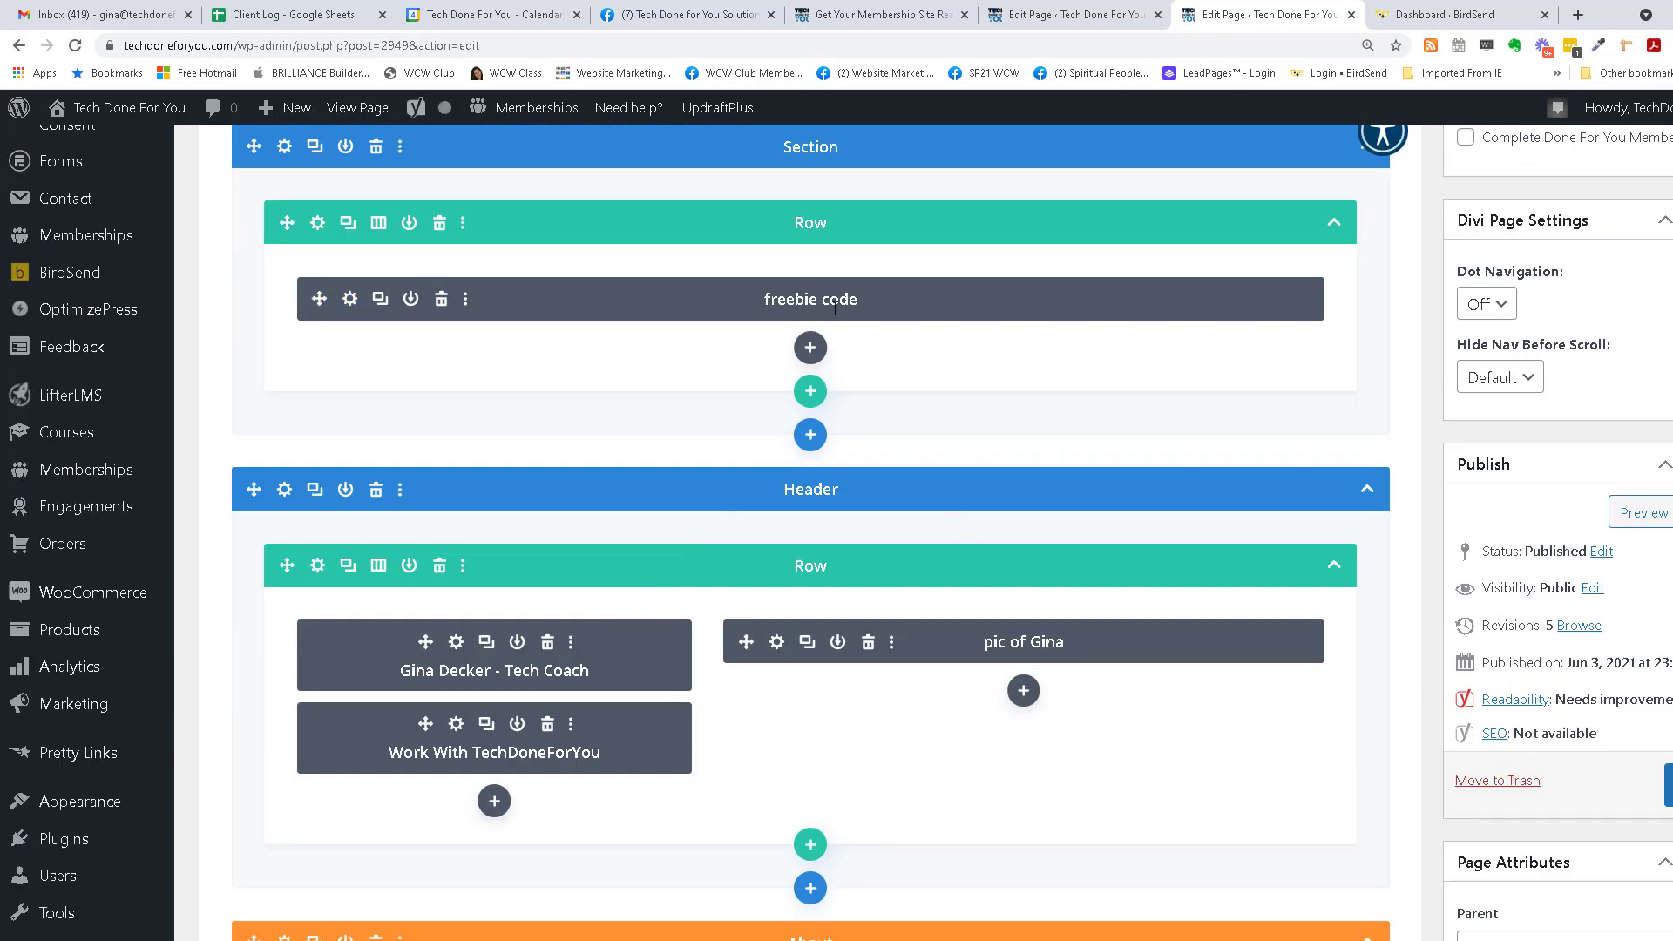
scroll(840, 359, up, 3)
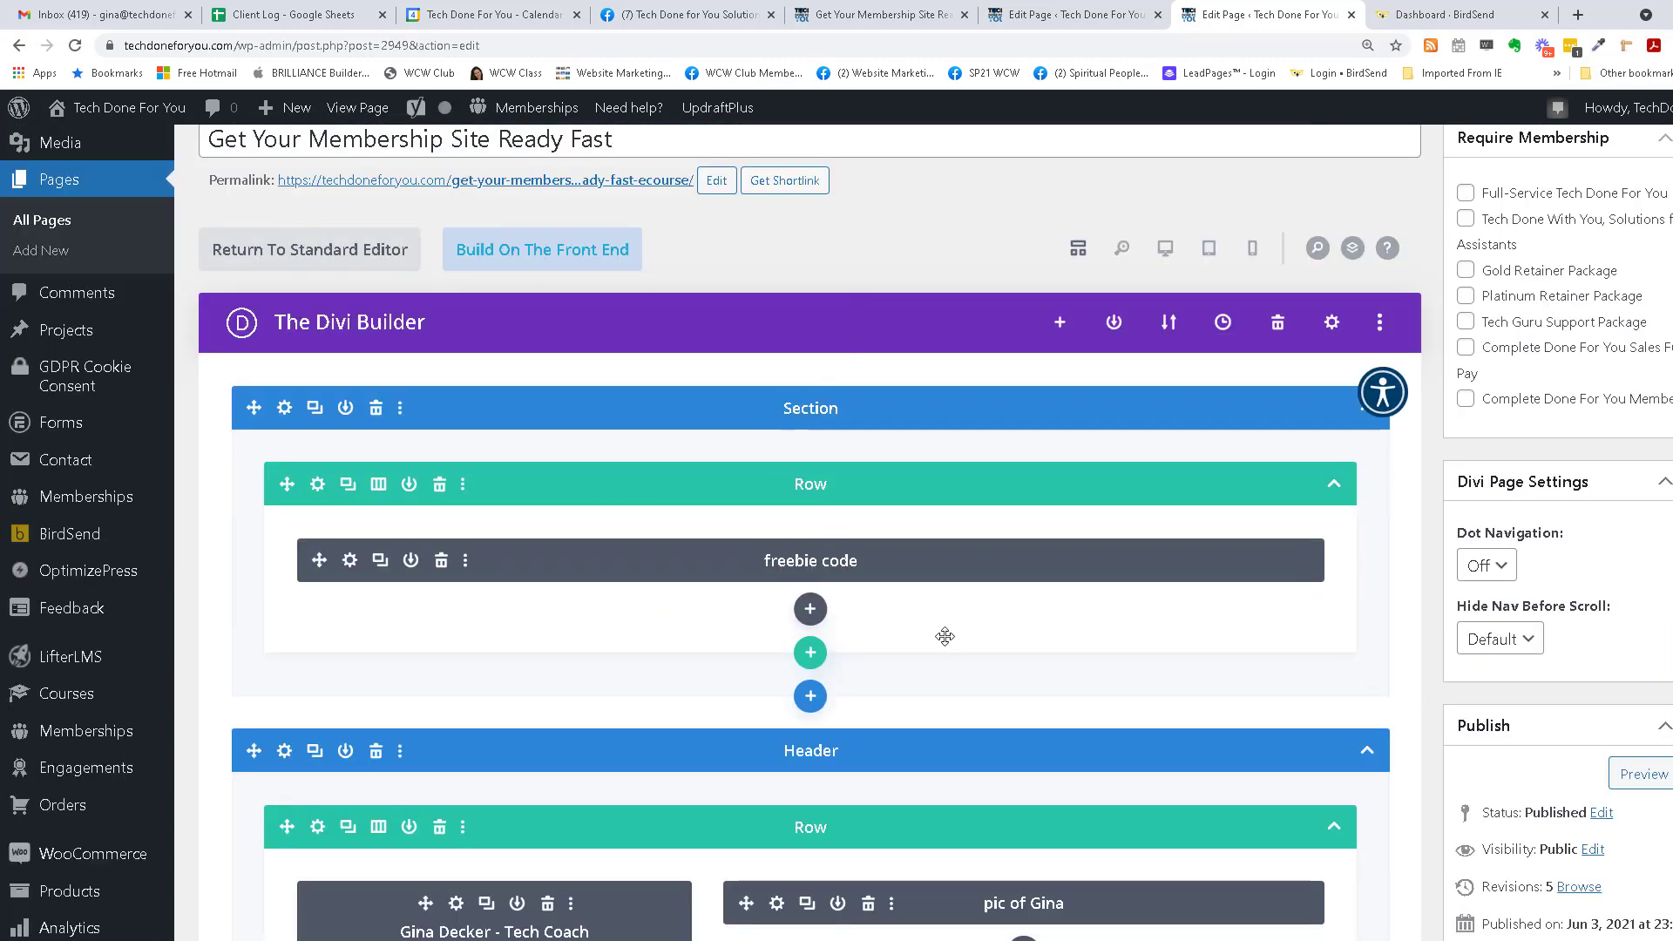
scroll(941, 630, down, 15)
scroll(941, 629, down, 20)
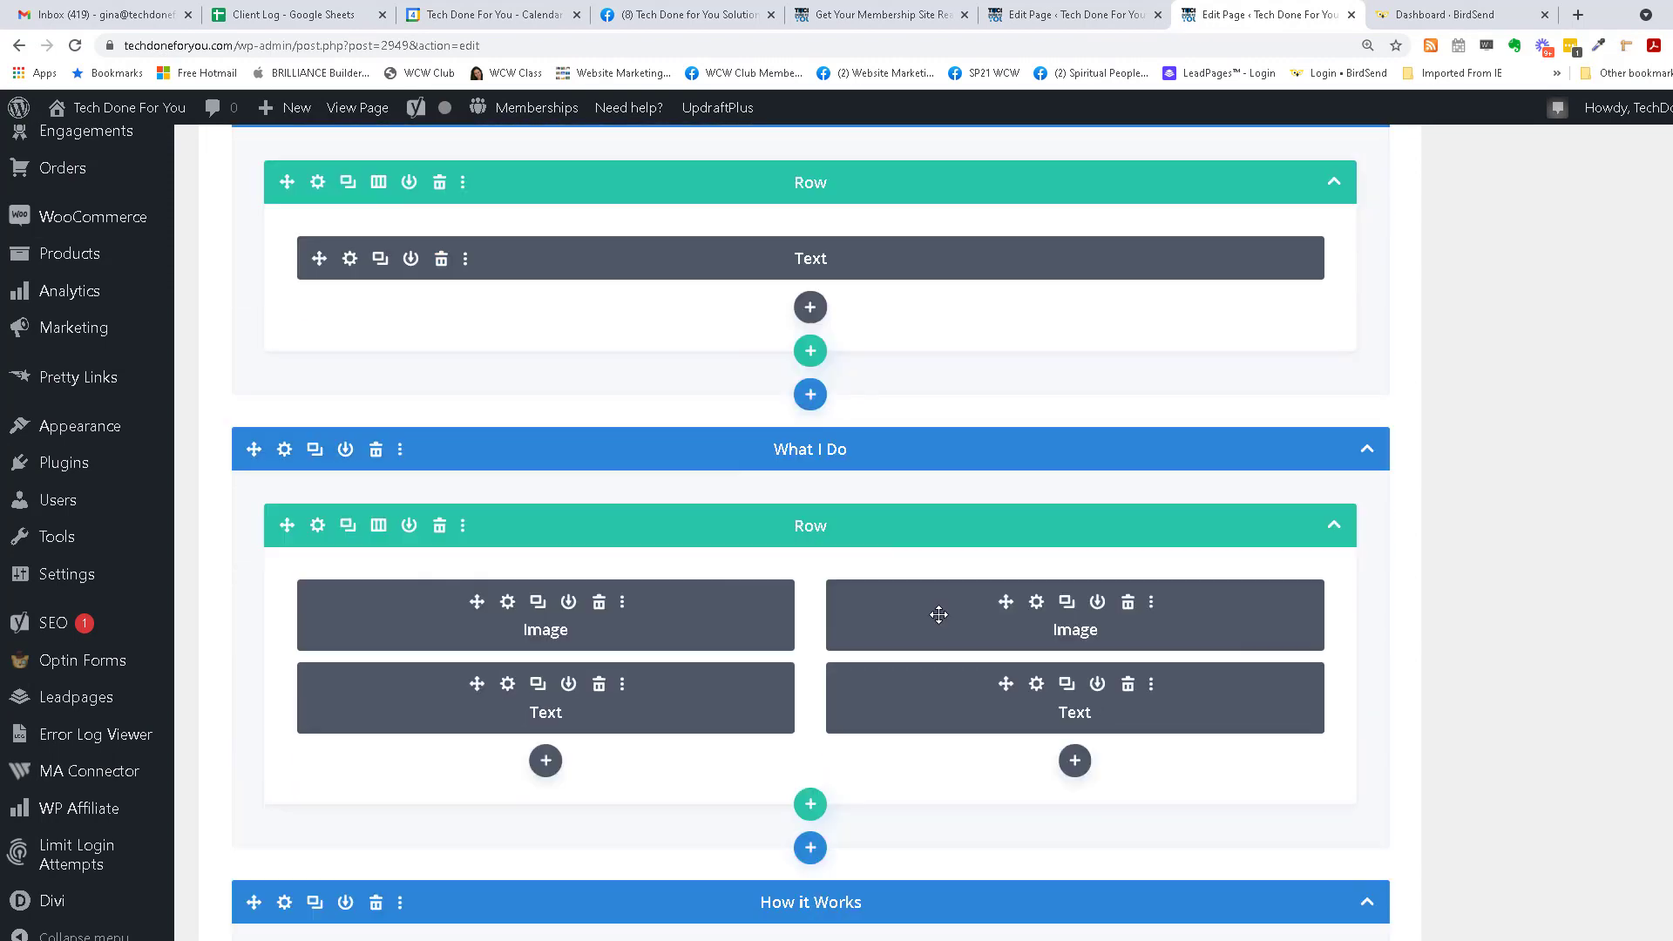
scroll(939, 616, down, 15)
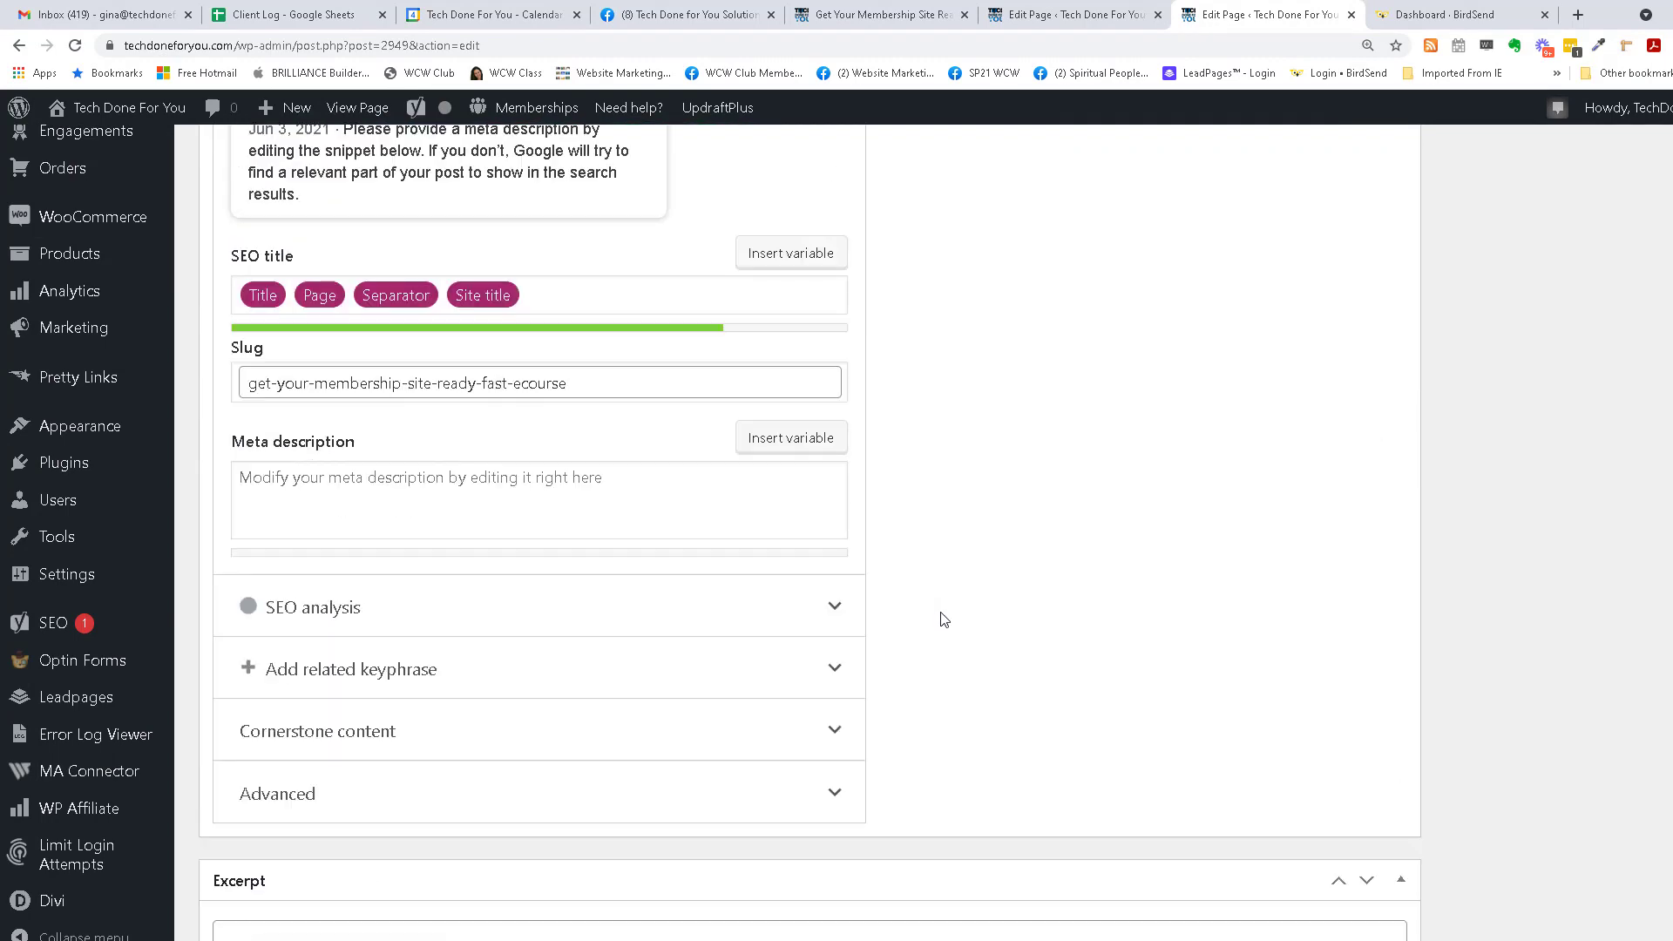
scroll(939, 616, up, 10)
scroll(944, 617, up, 10)
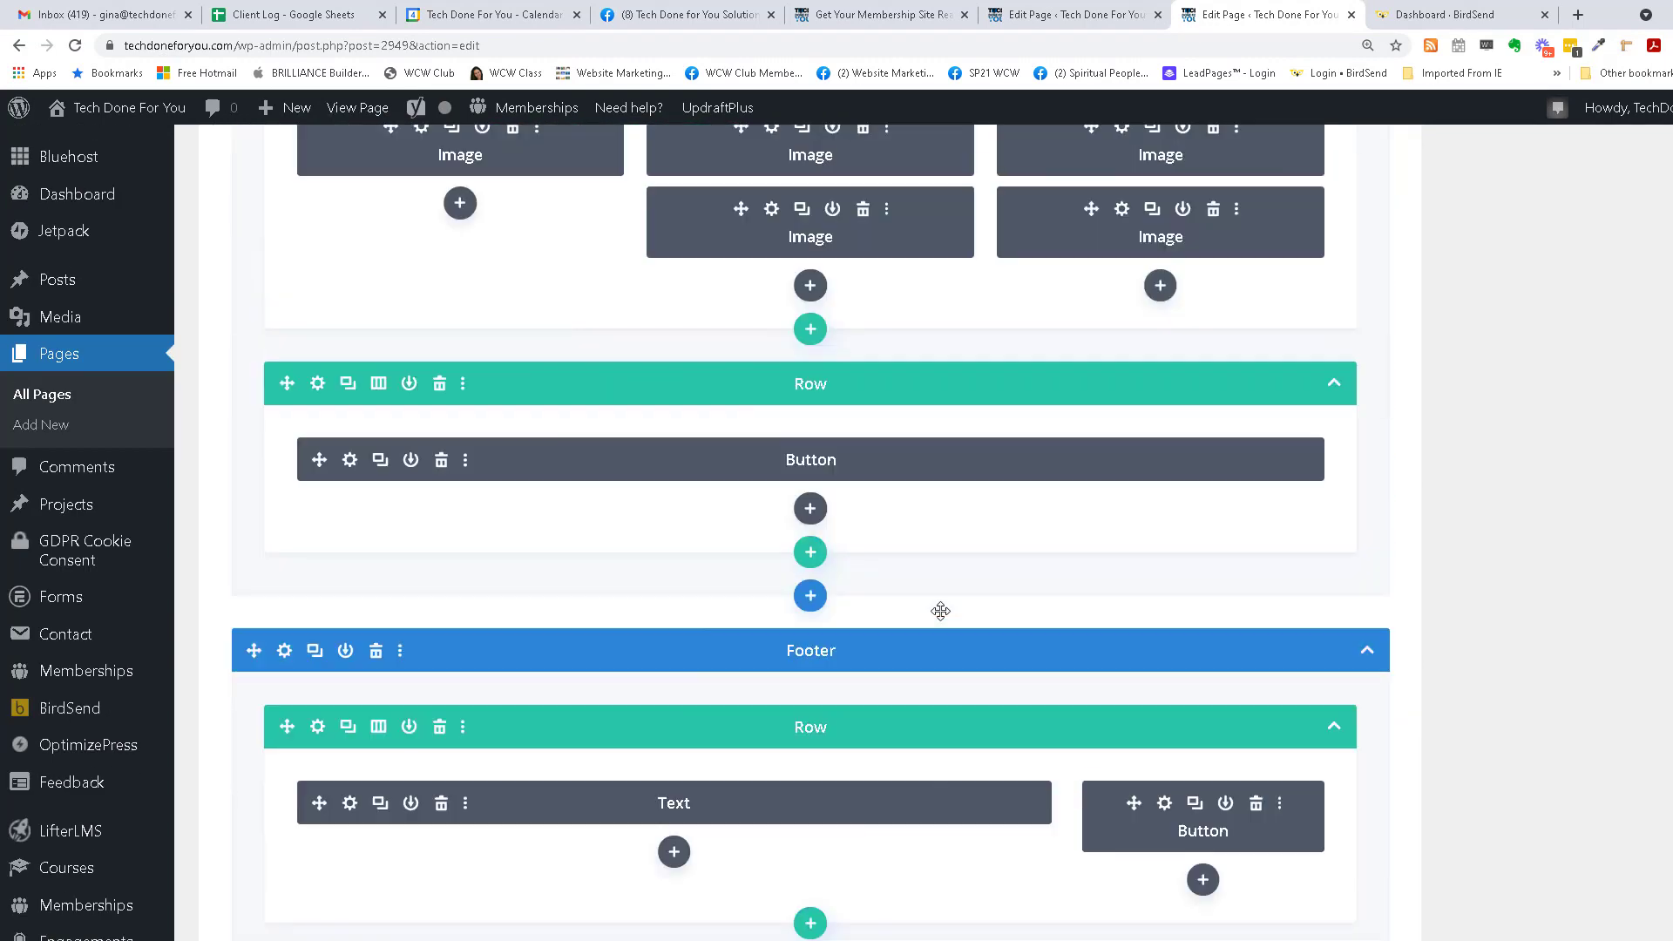
scroll(861, 609, up, 5)
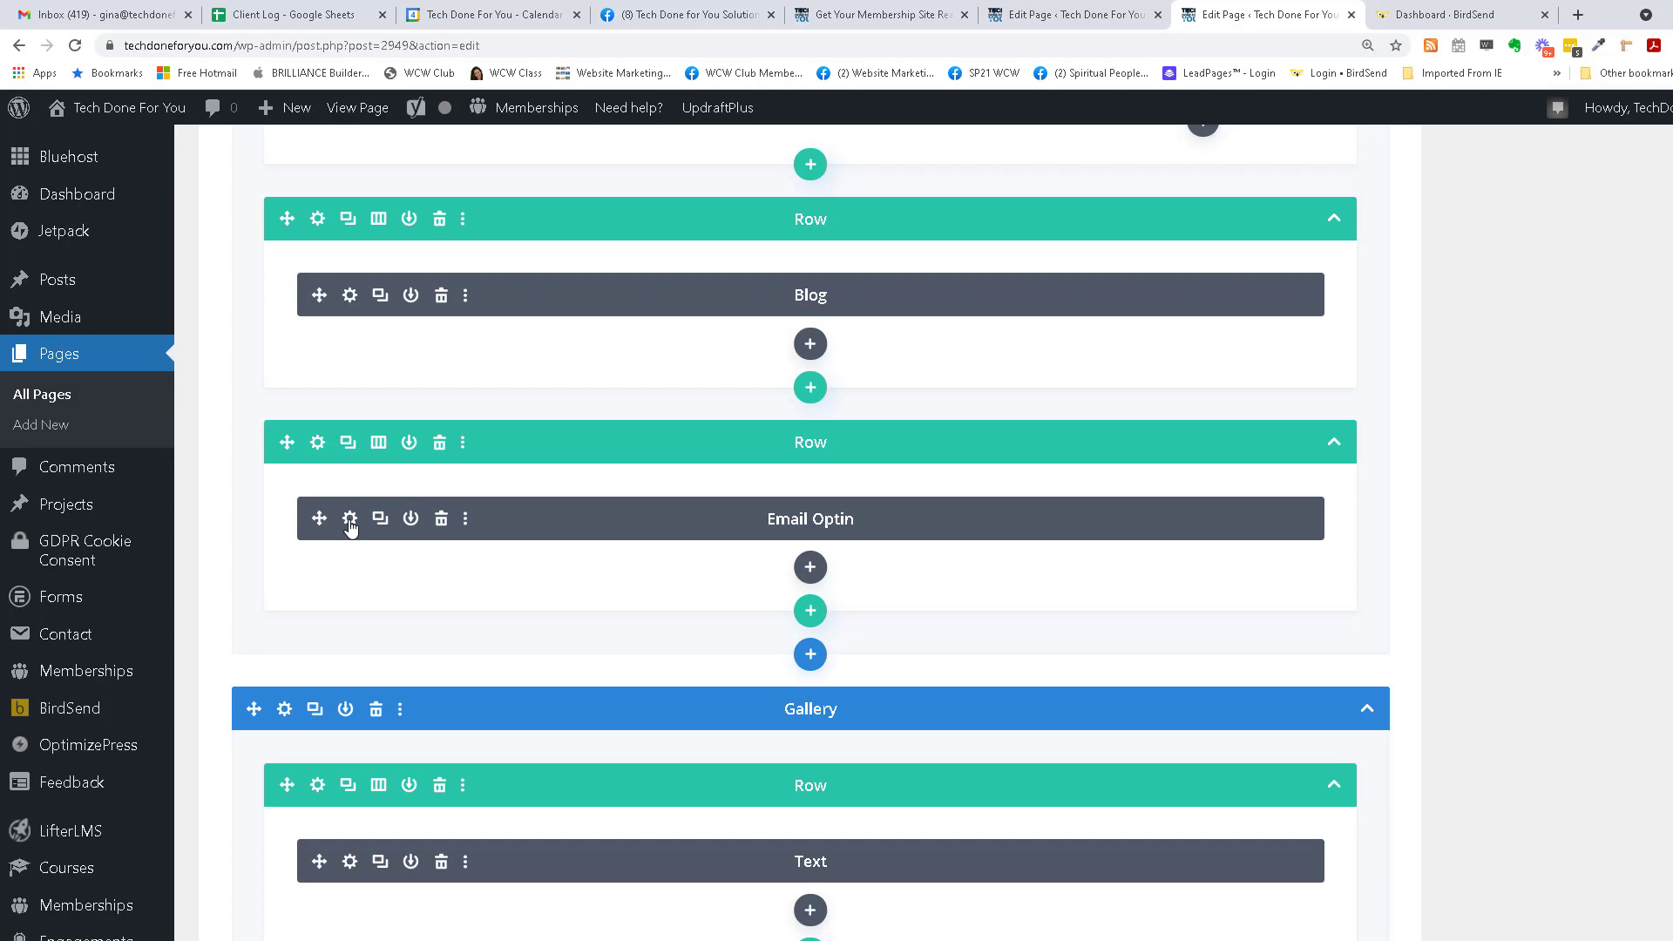
- Open the Email Optin module's settings and scroll through its Content options
click(349, 520)
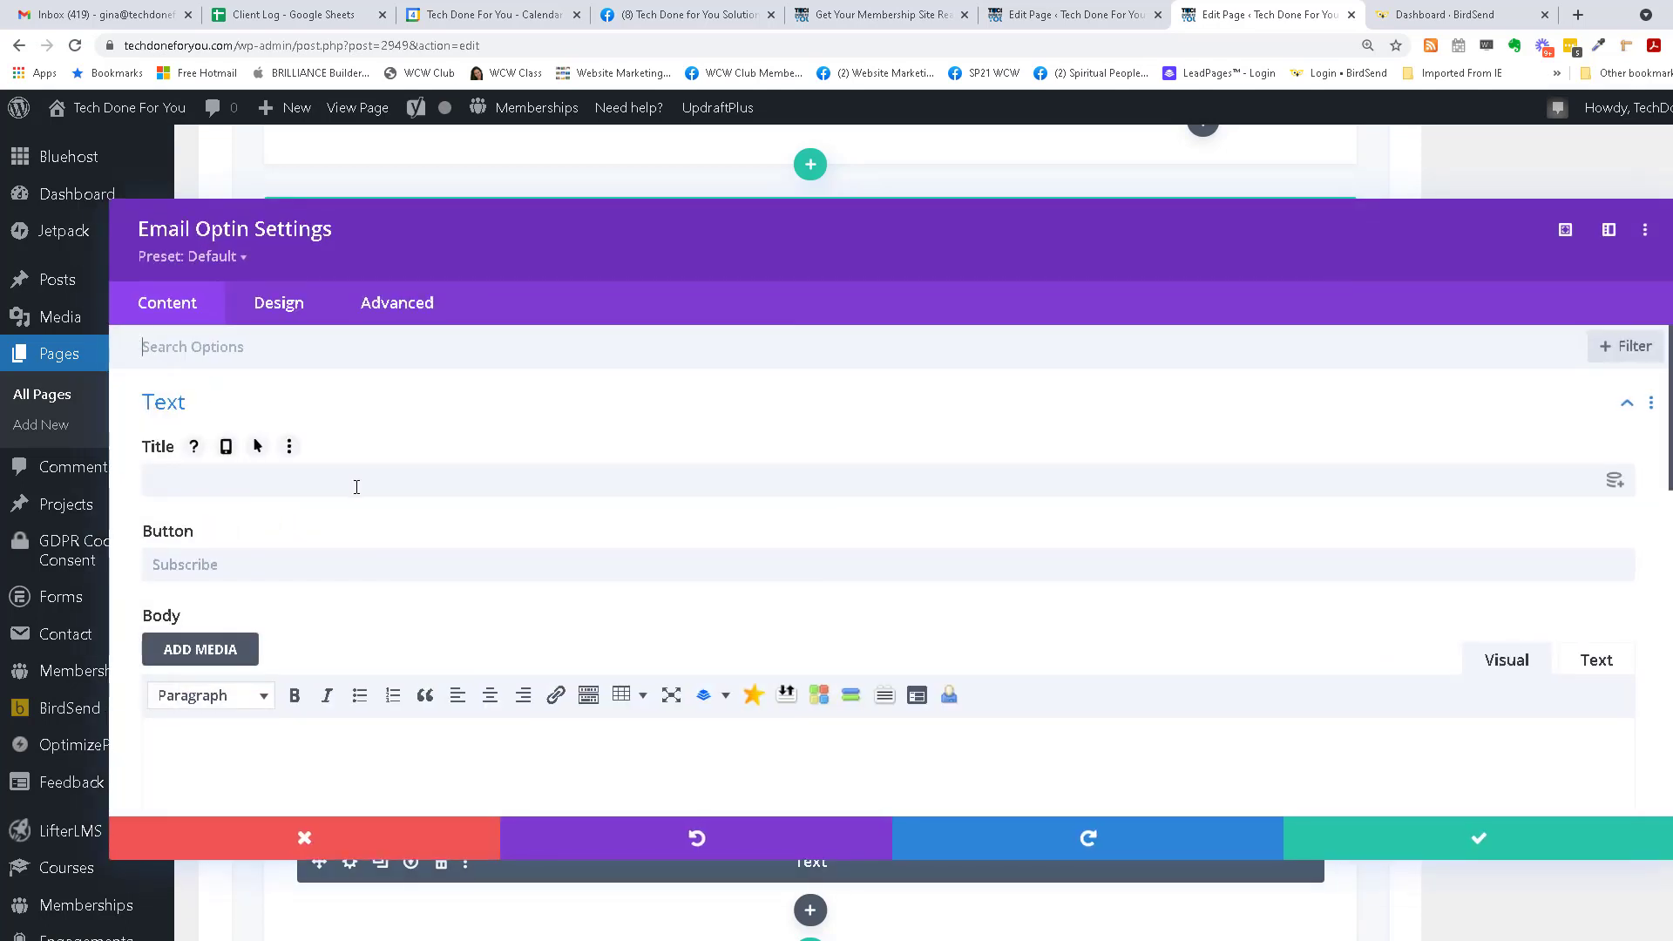
scroll(355, 499, down, 4)
scroll(364, 489, up, 2)
scroll(364, 489, down, 6)
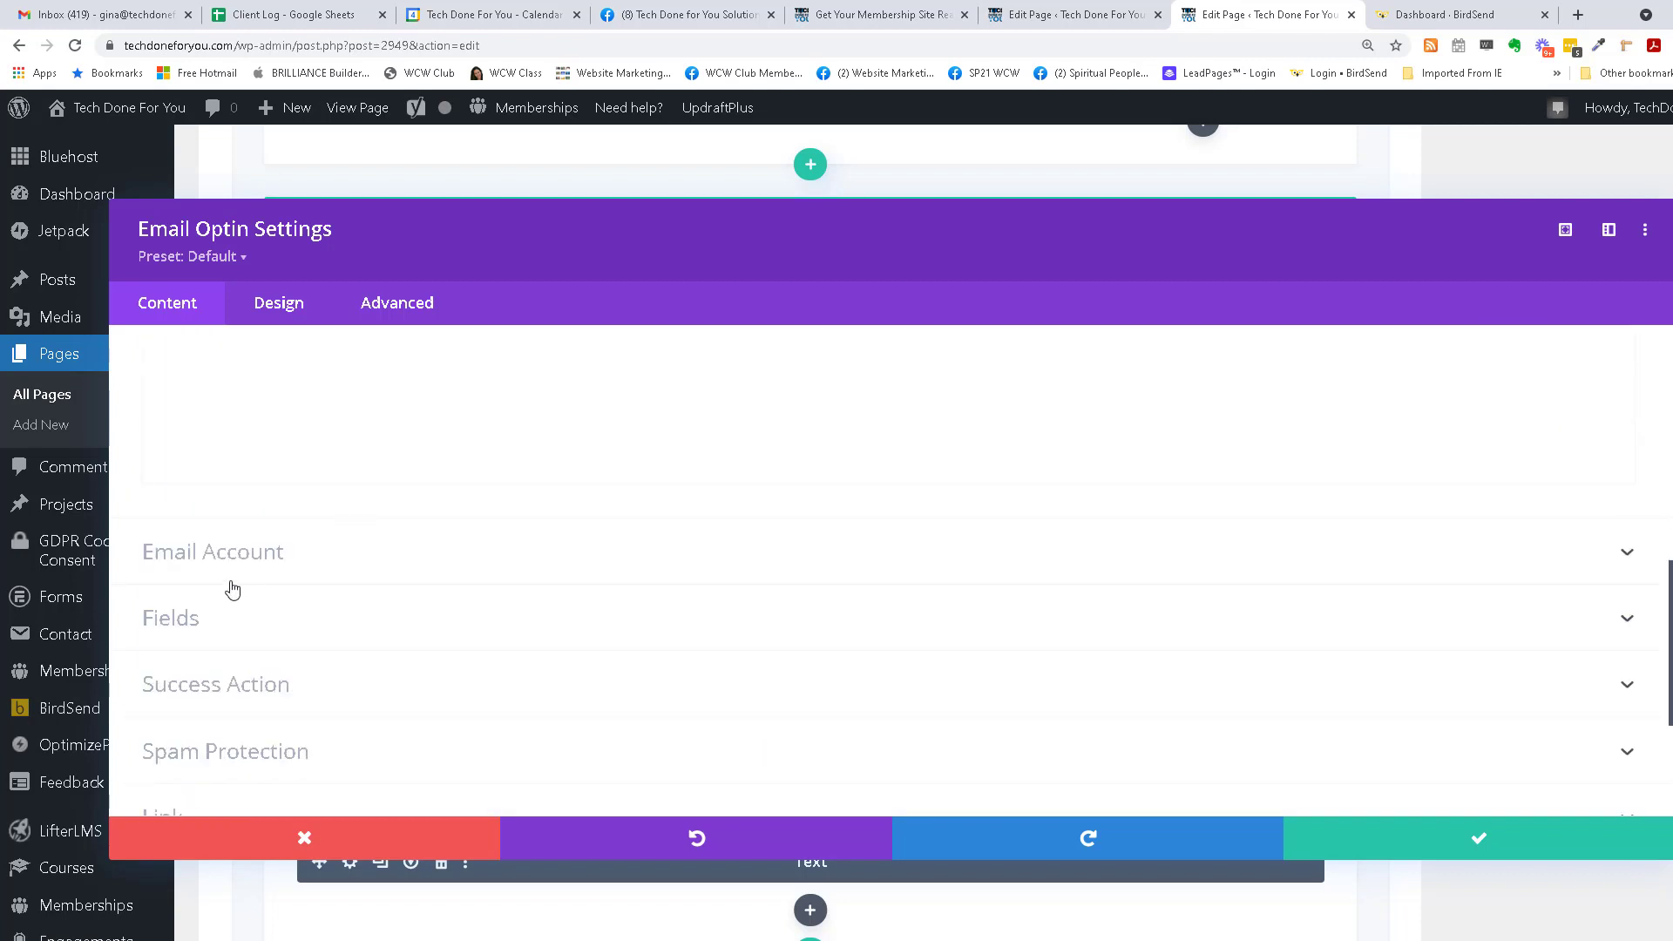
scroll(218, 663, down, 3)
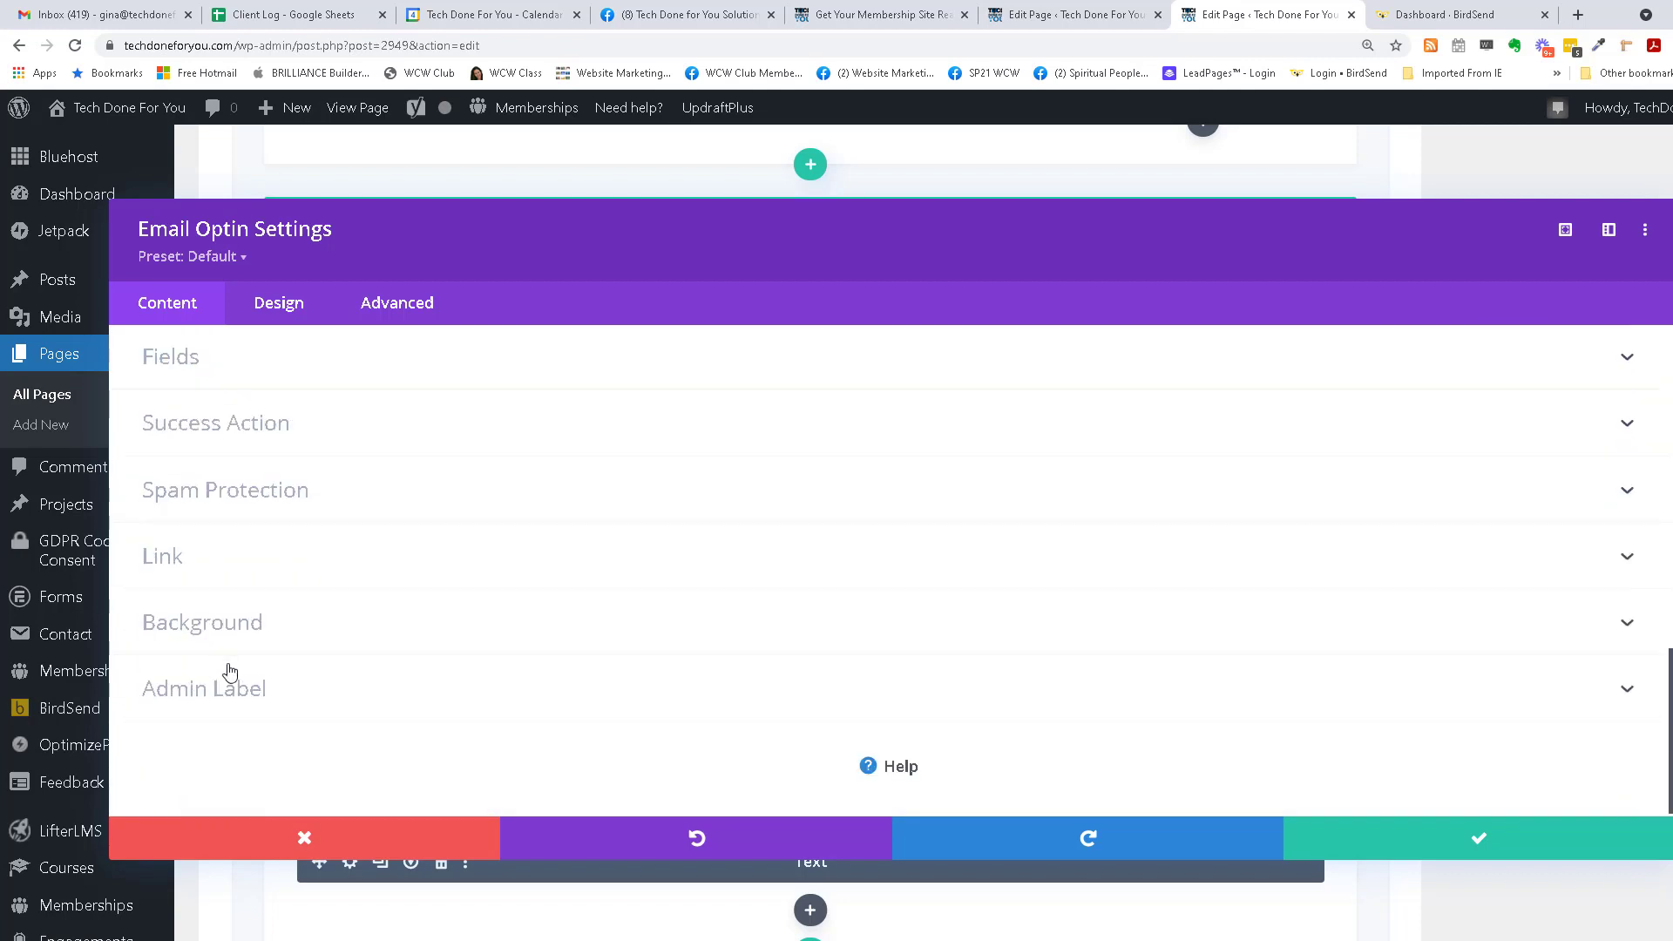
scroll(287, 658, up, 10)
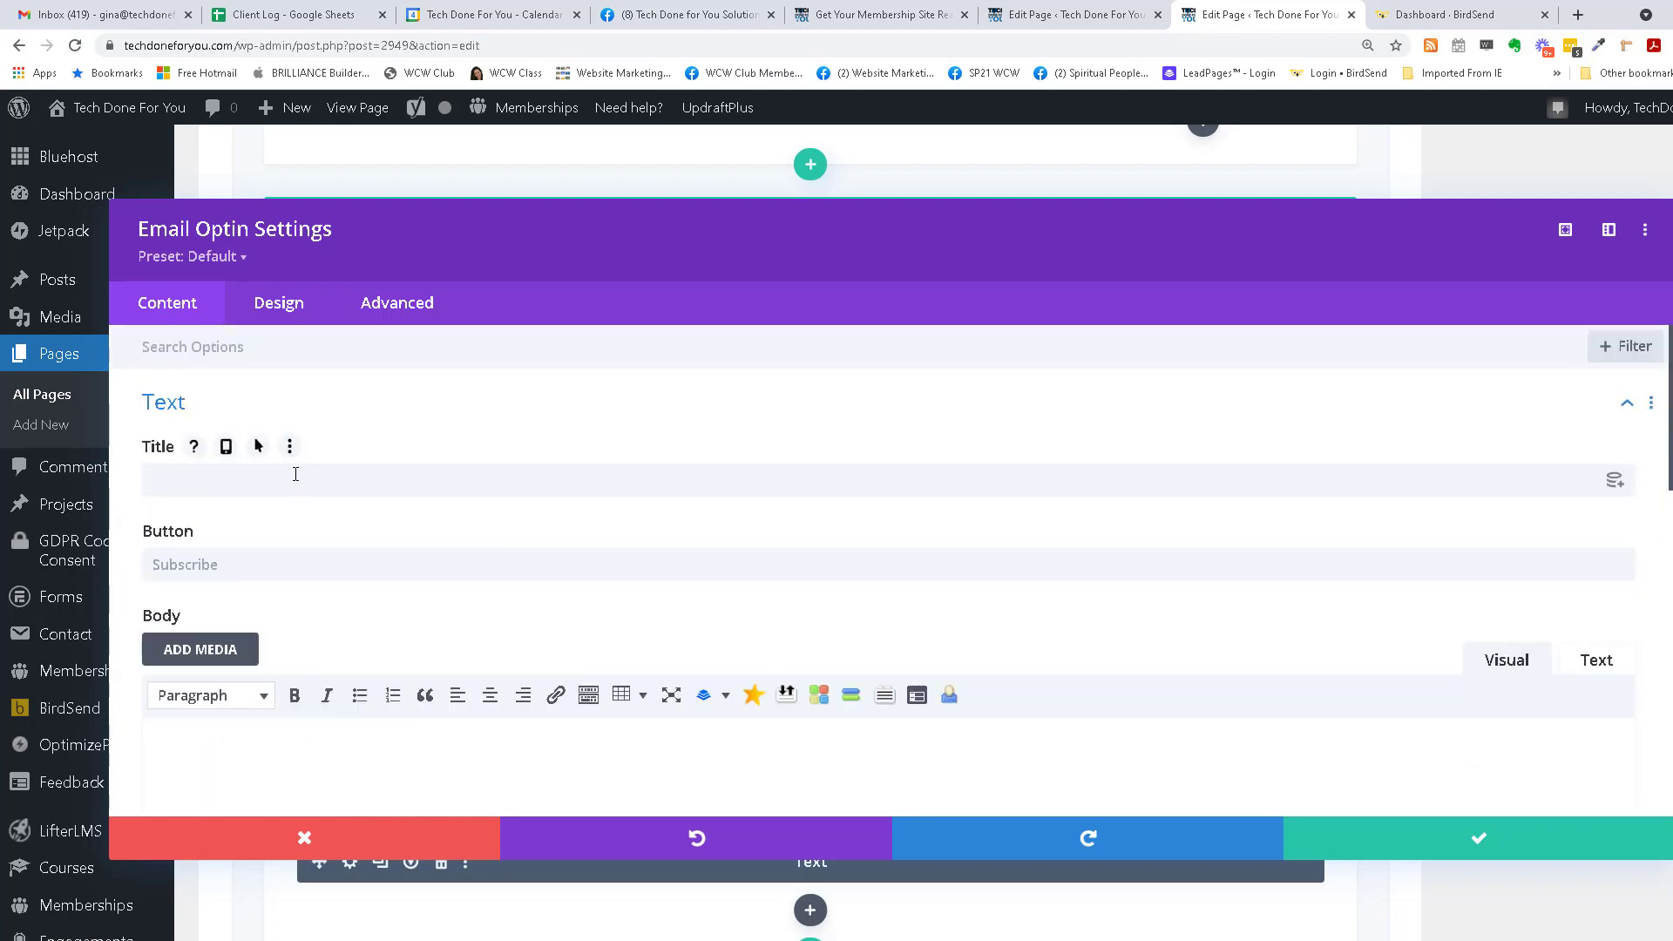
- Browse the optin's Design and Advanced tabs, then return to the Content settings
click(280, 304)
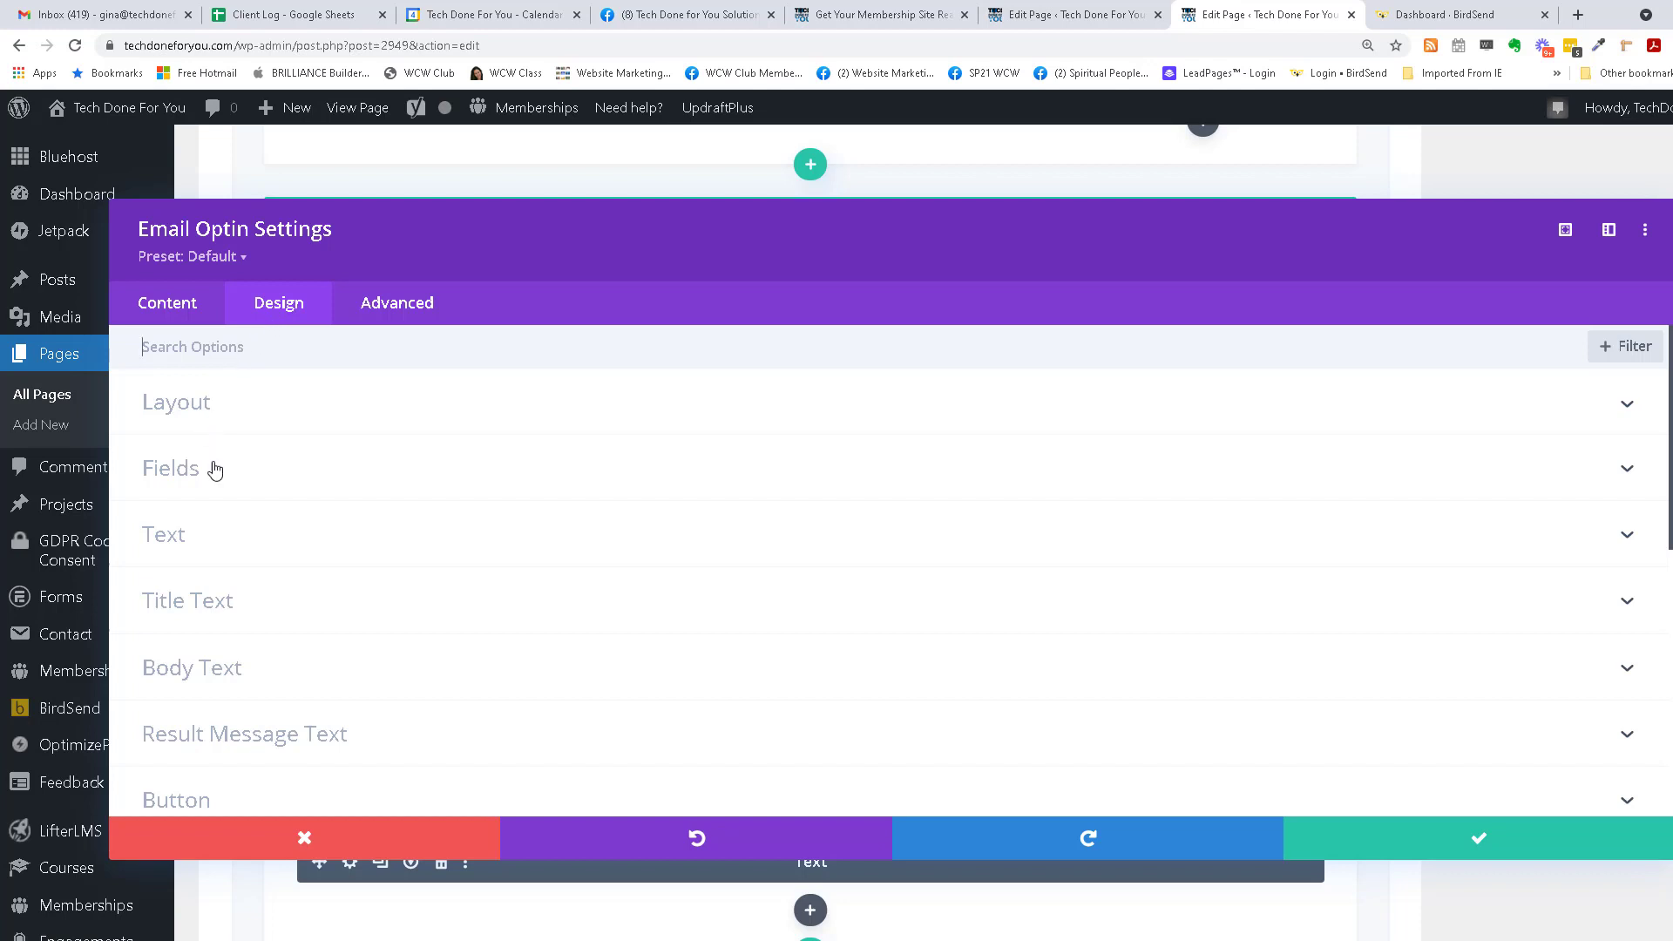
click(398, 305)
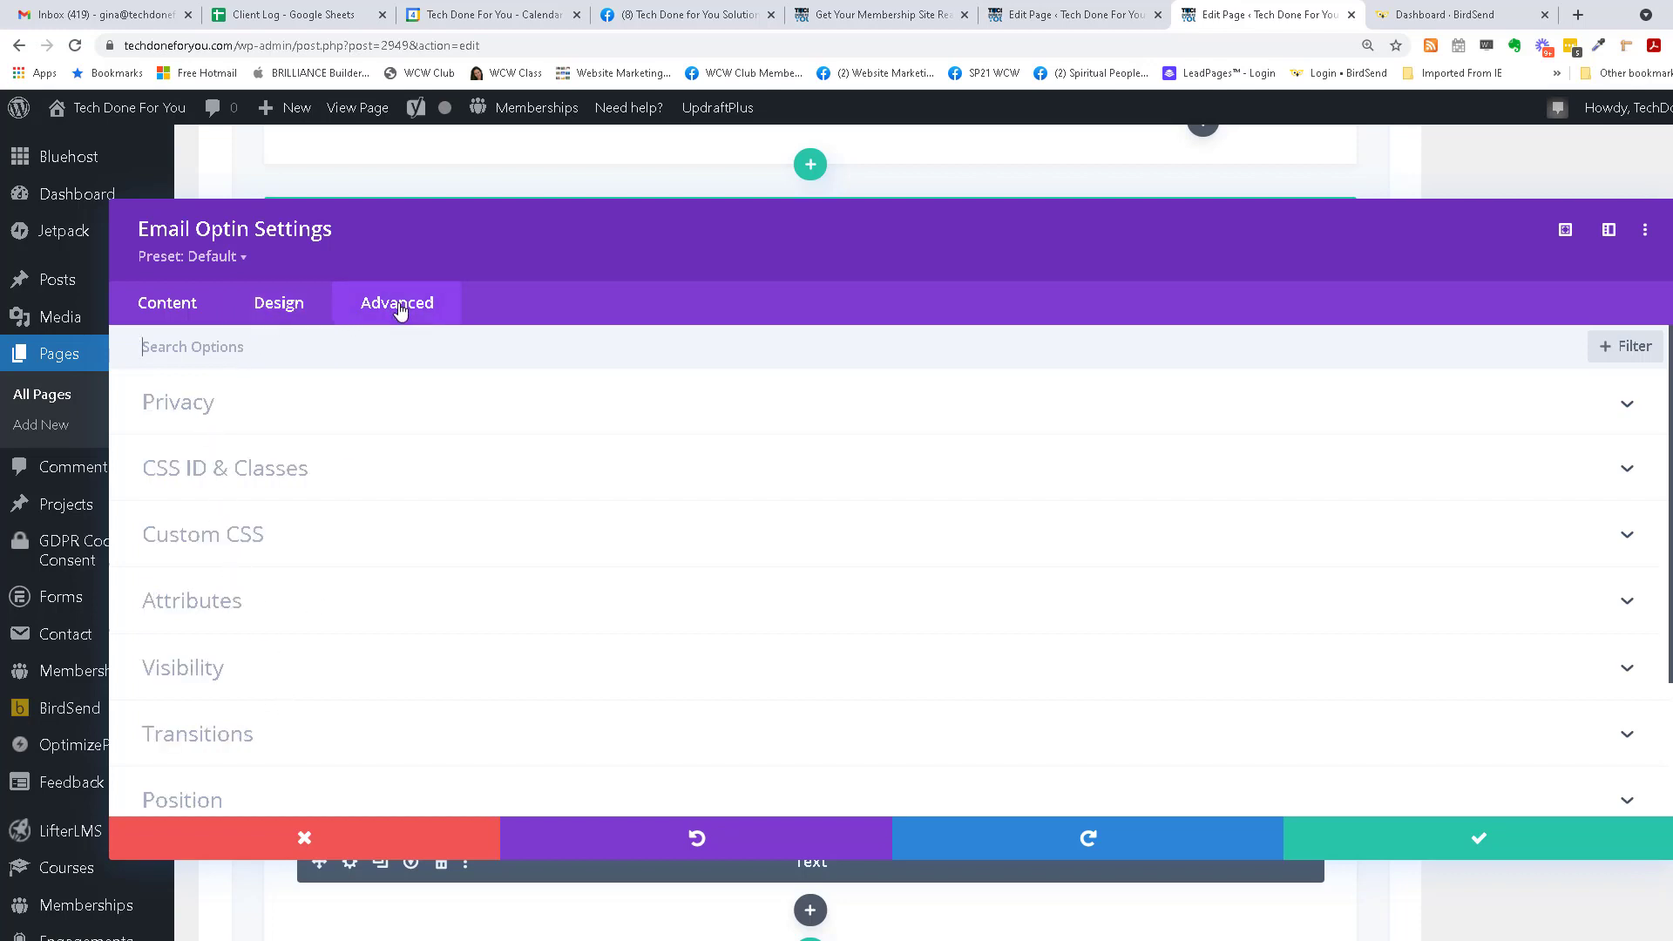
click(270, 308)
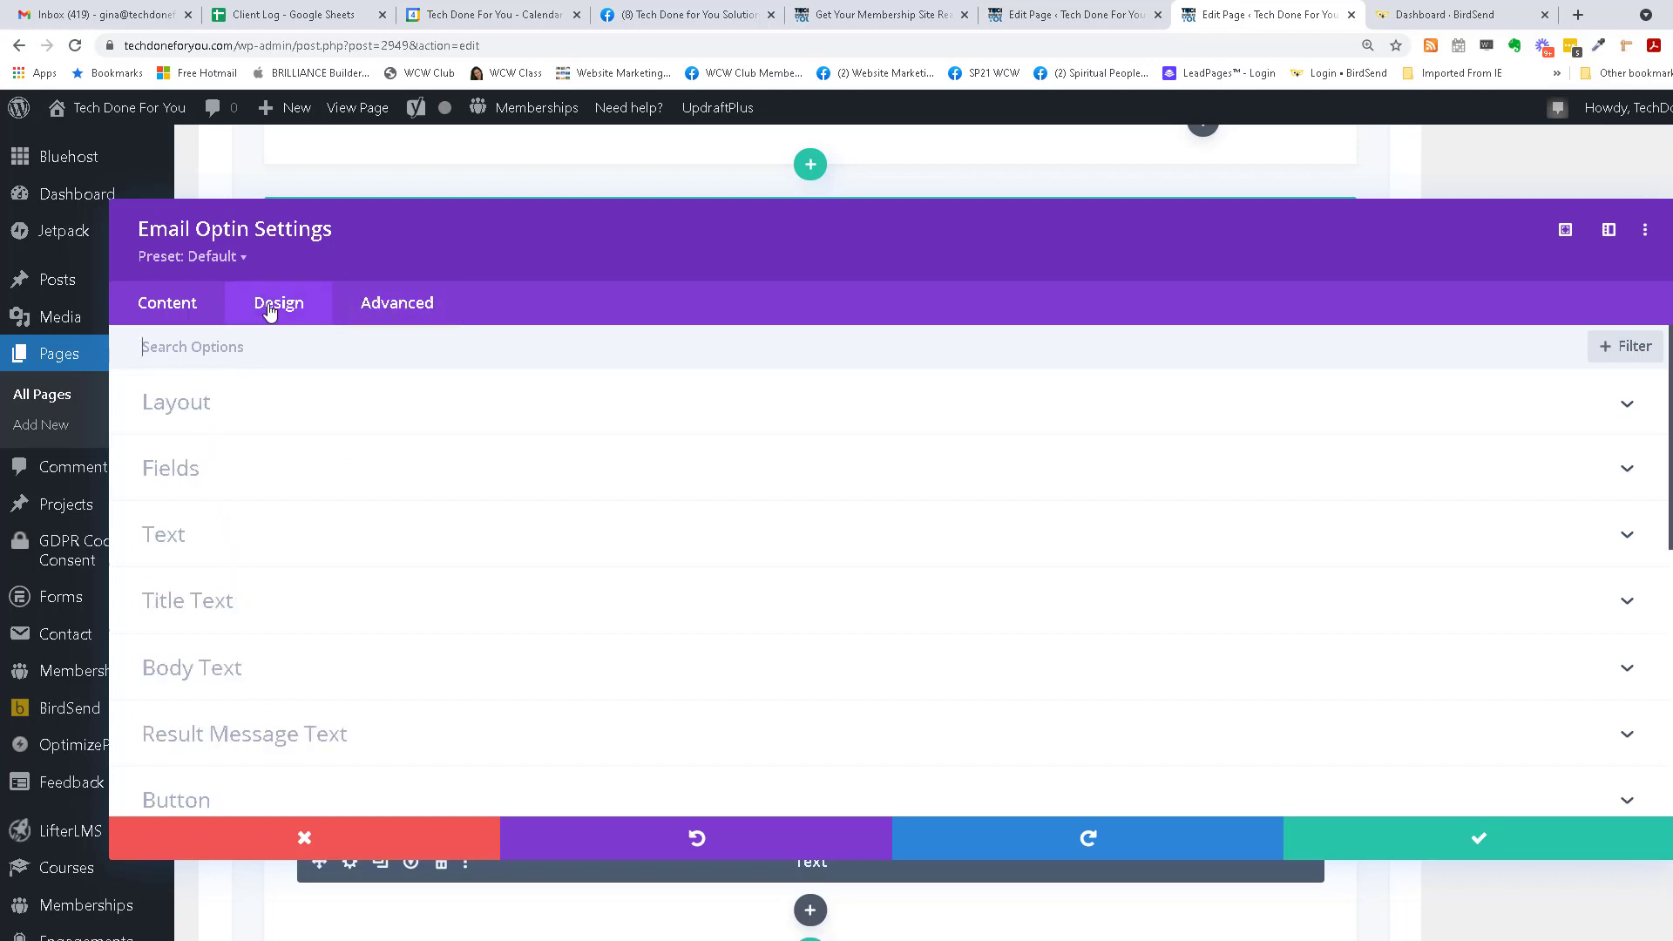
click(178, 319)
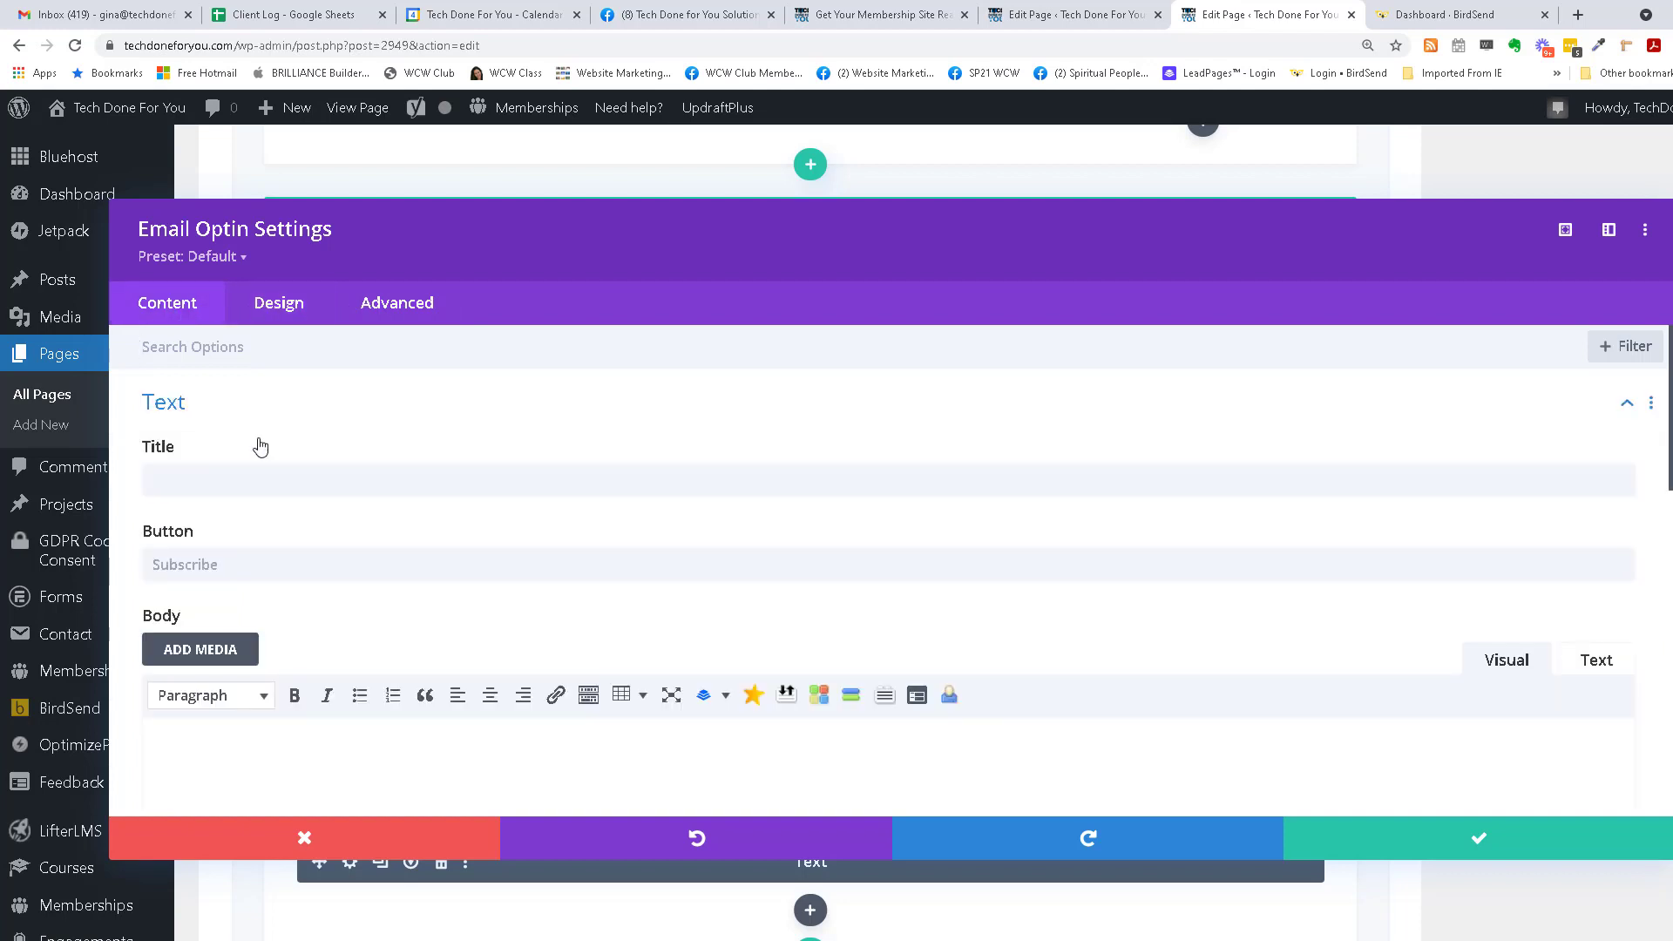
scroll(356, 562, down, 5)
scroll(356, 562, down, 3)
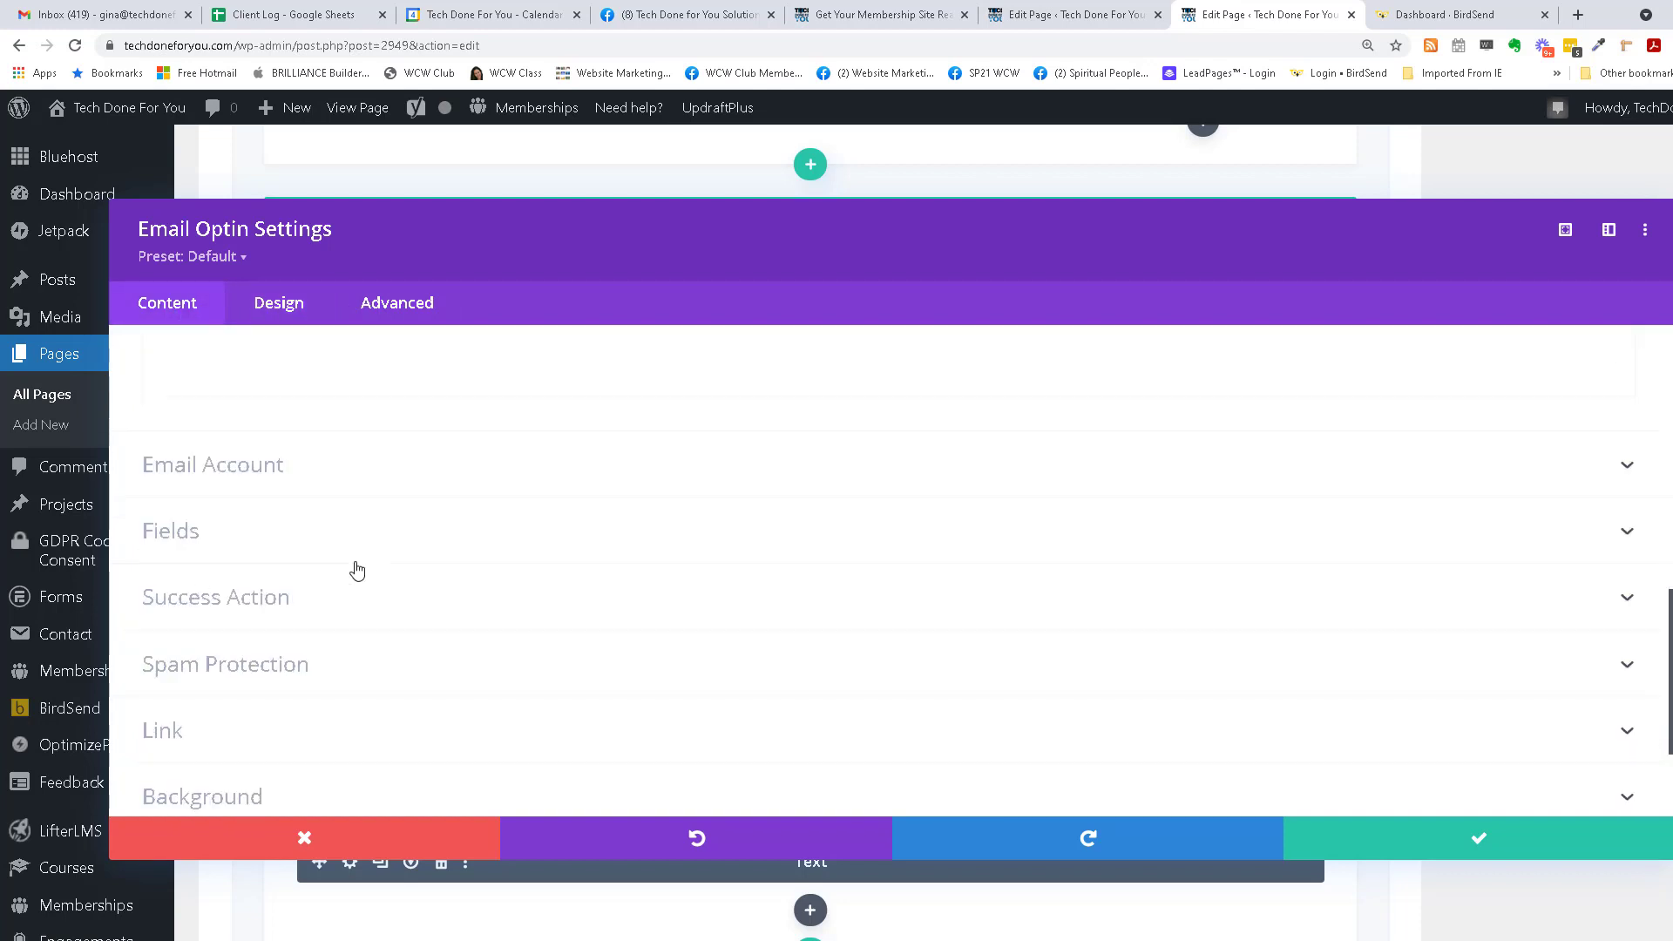
- Review the Email Account service providers, leaving MailChimp selected
click(229, 465)
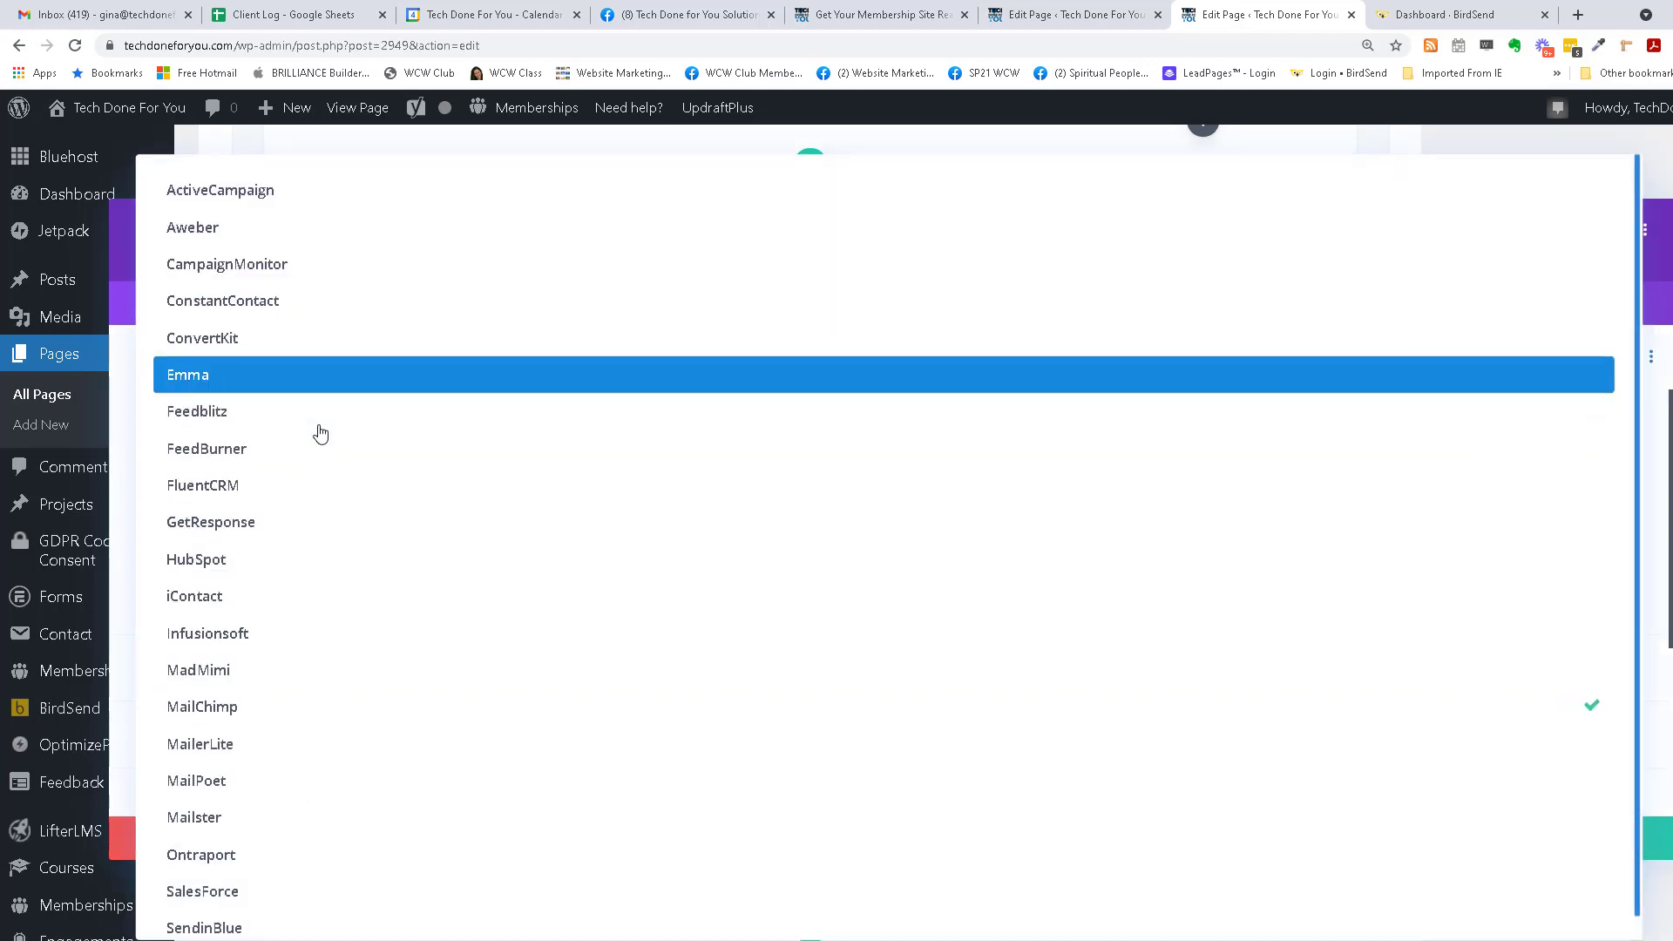
click(318, 431)
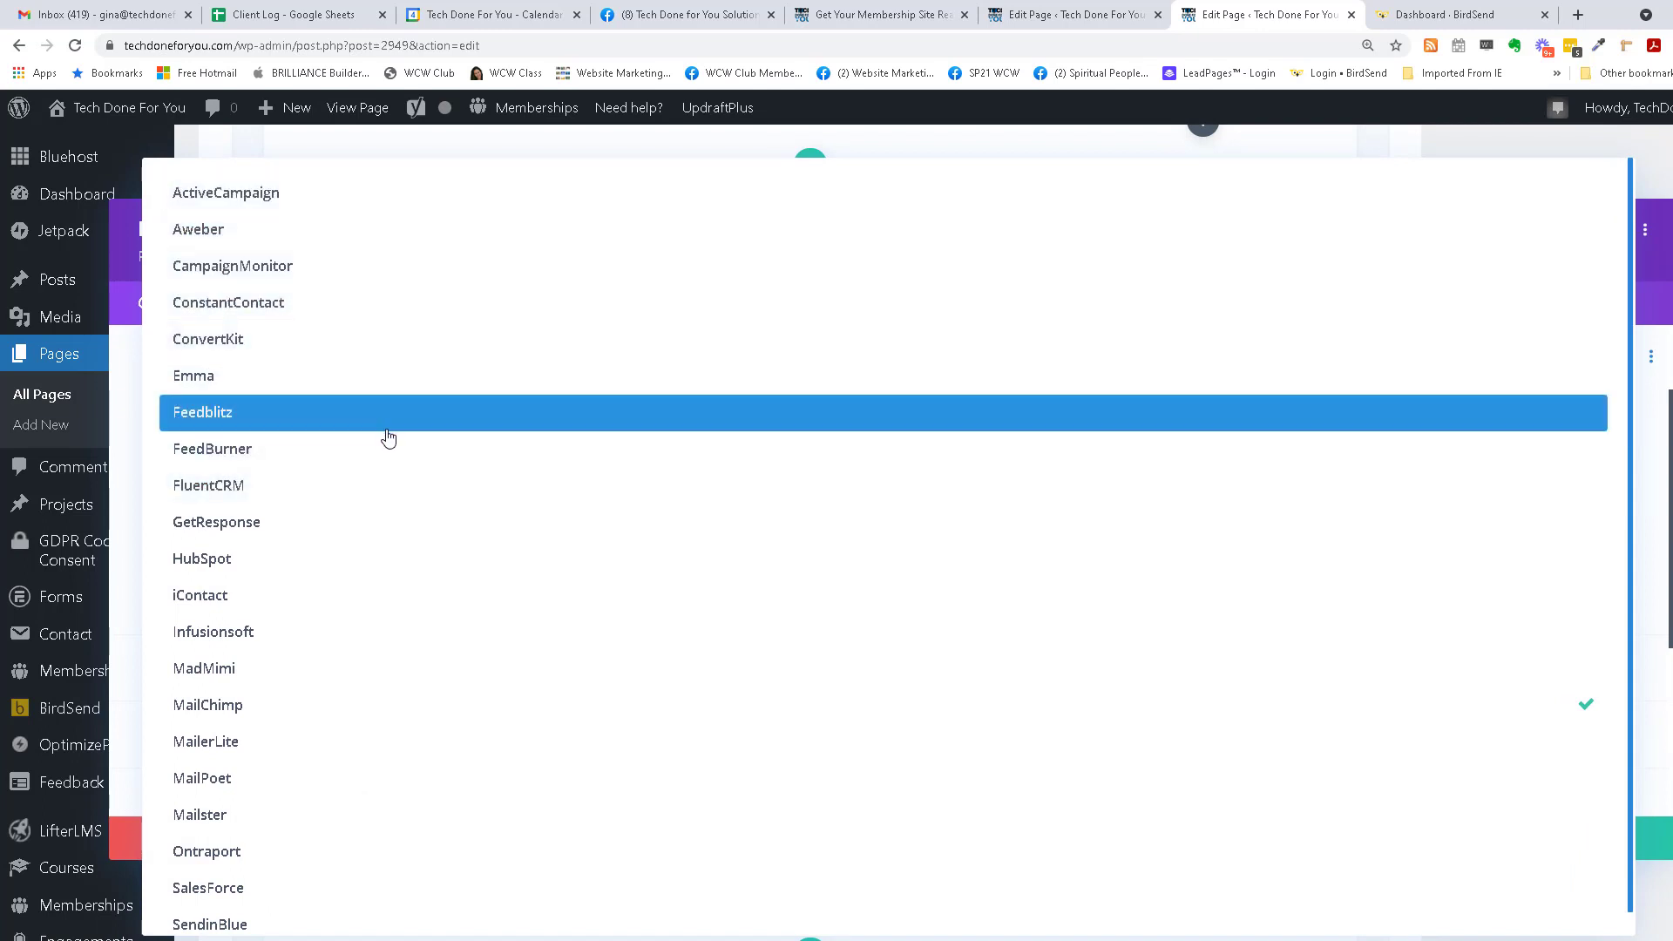
scroll(375, 627, down, 1)
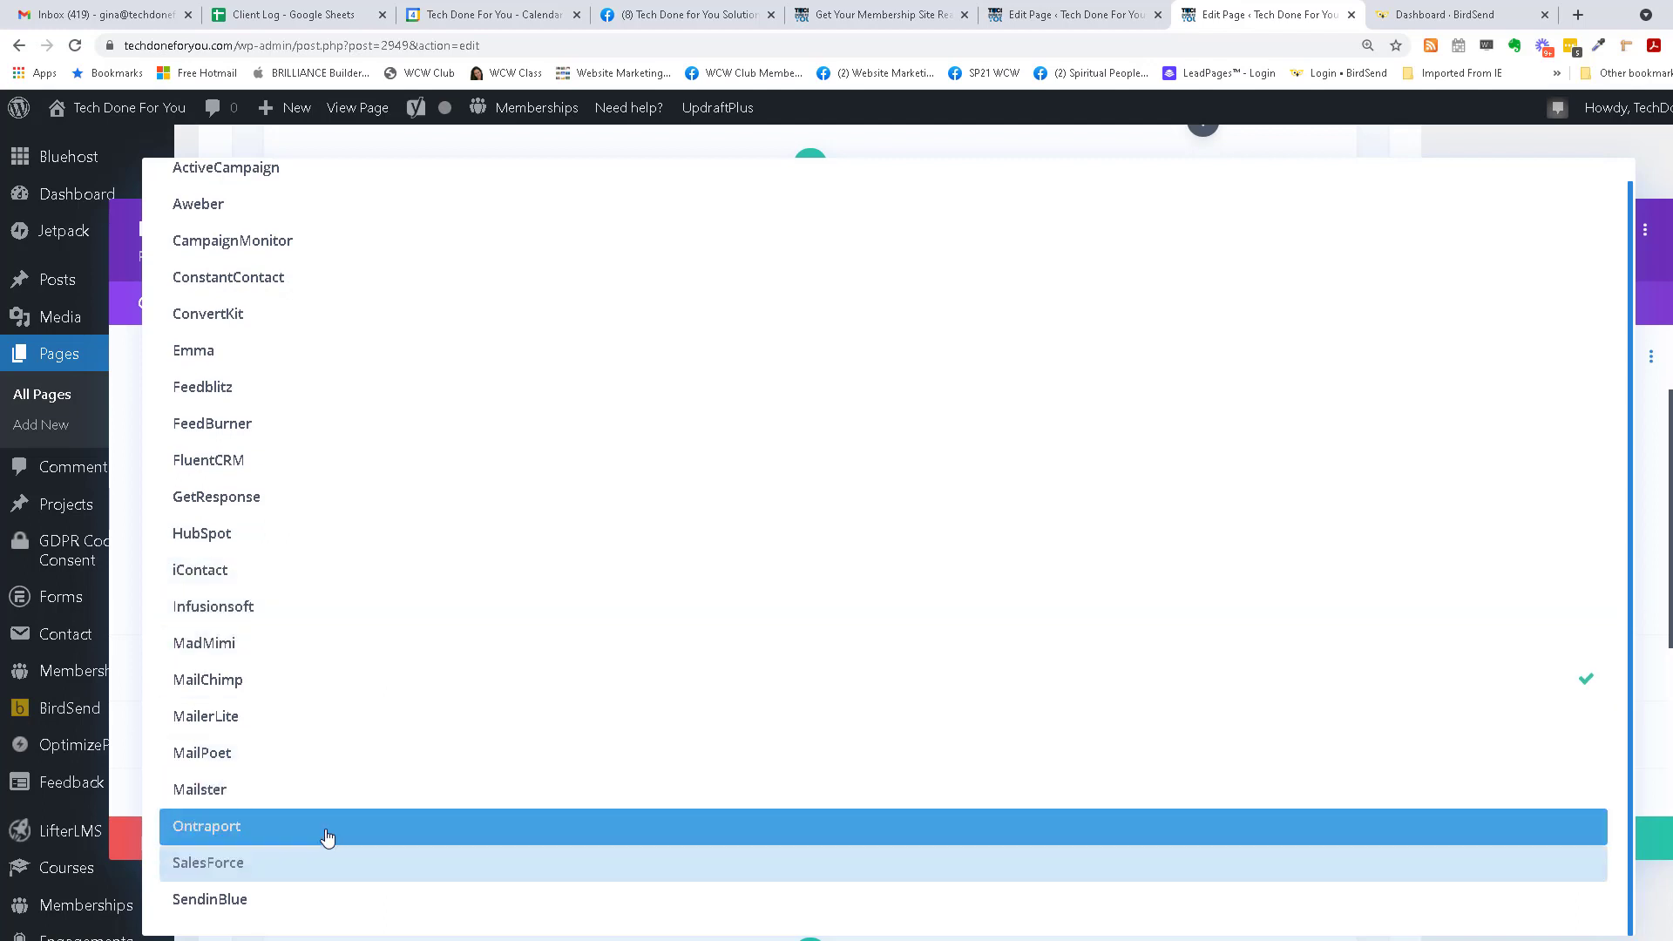
scroll(328, 837, up, 1)
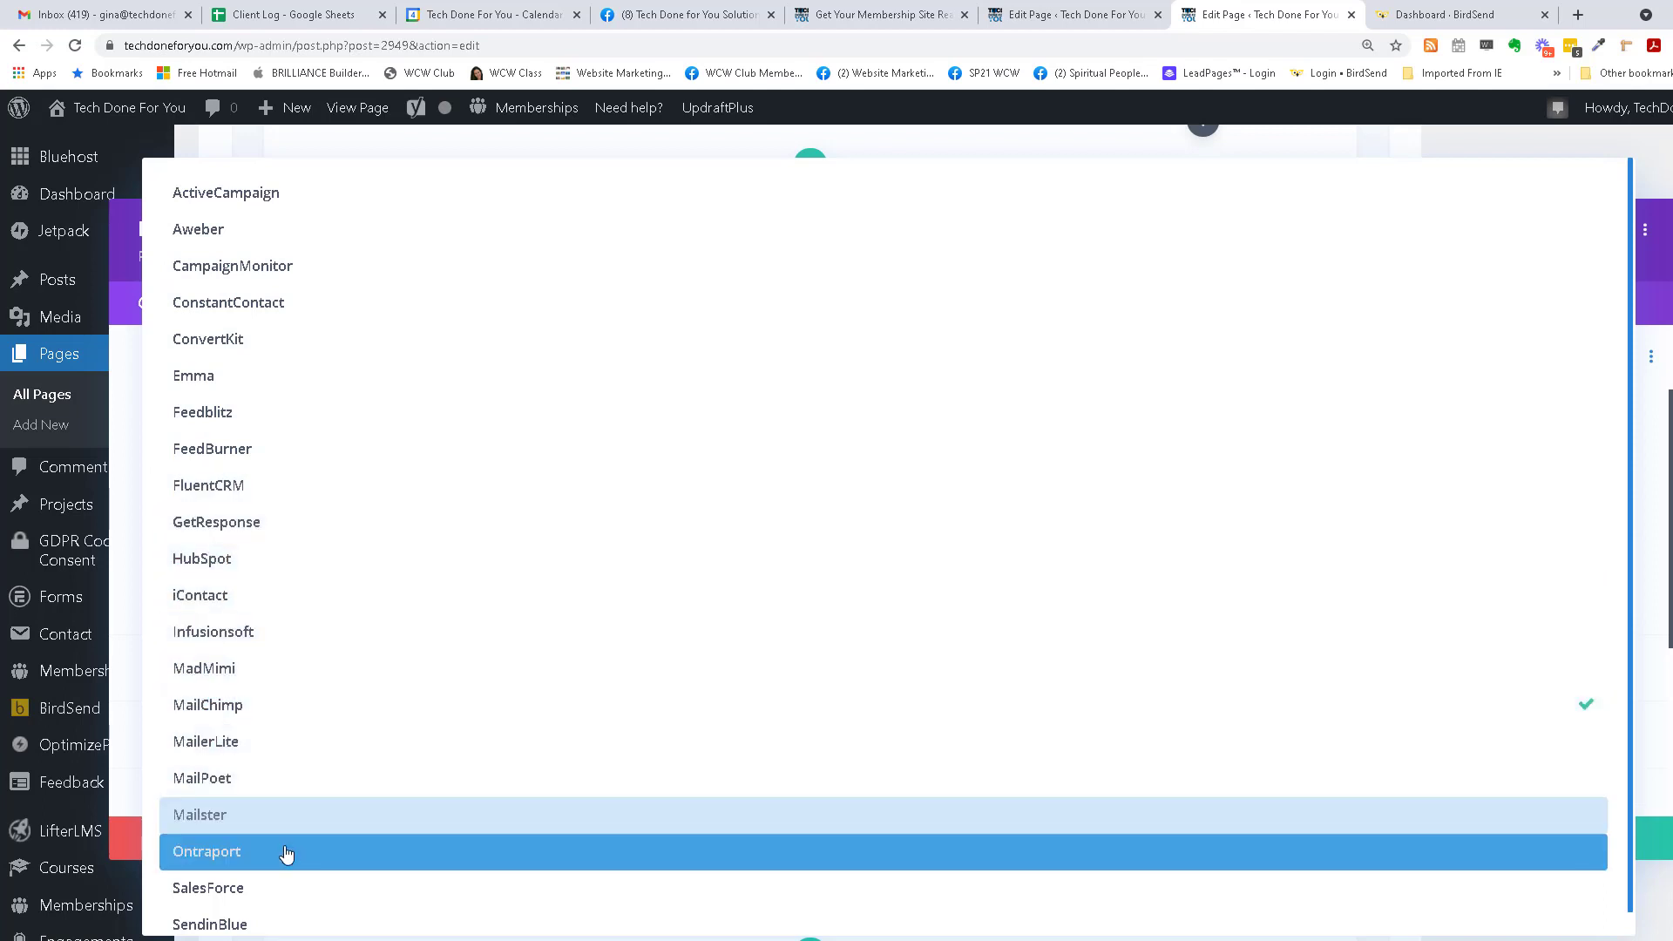
scroll(277, 880, down, 1)
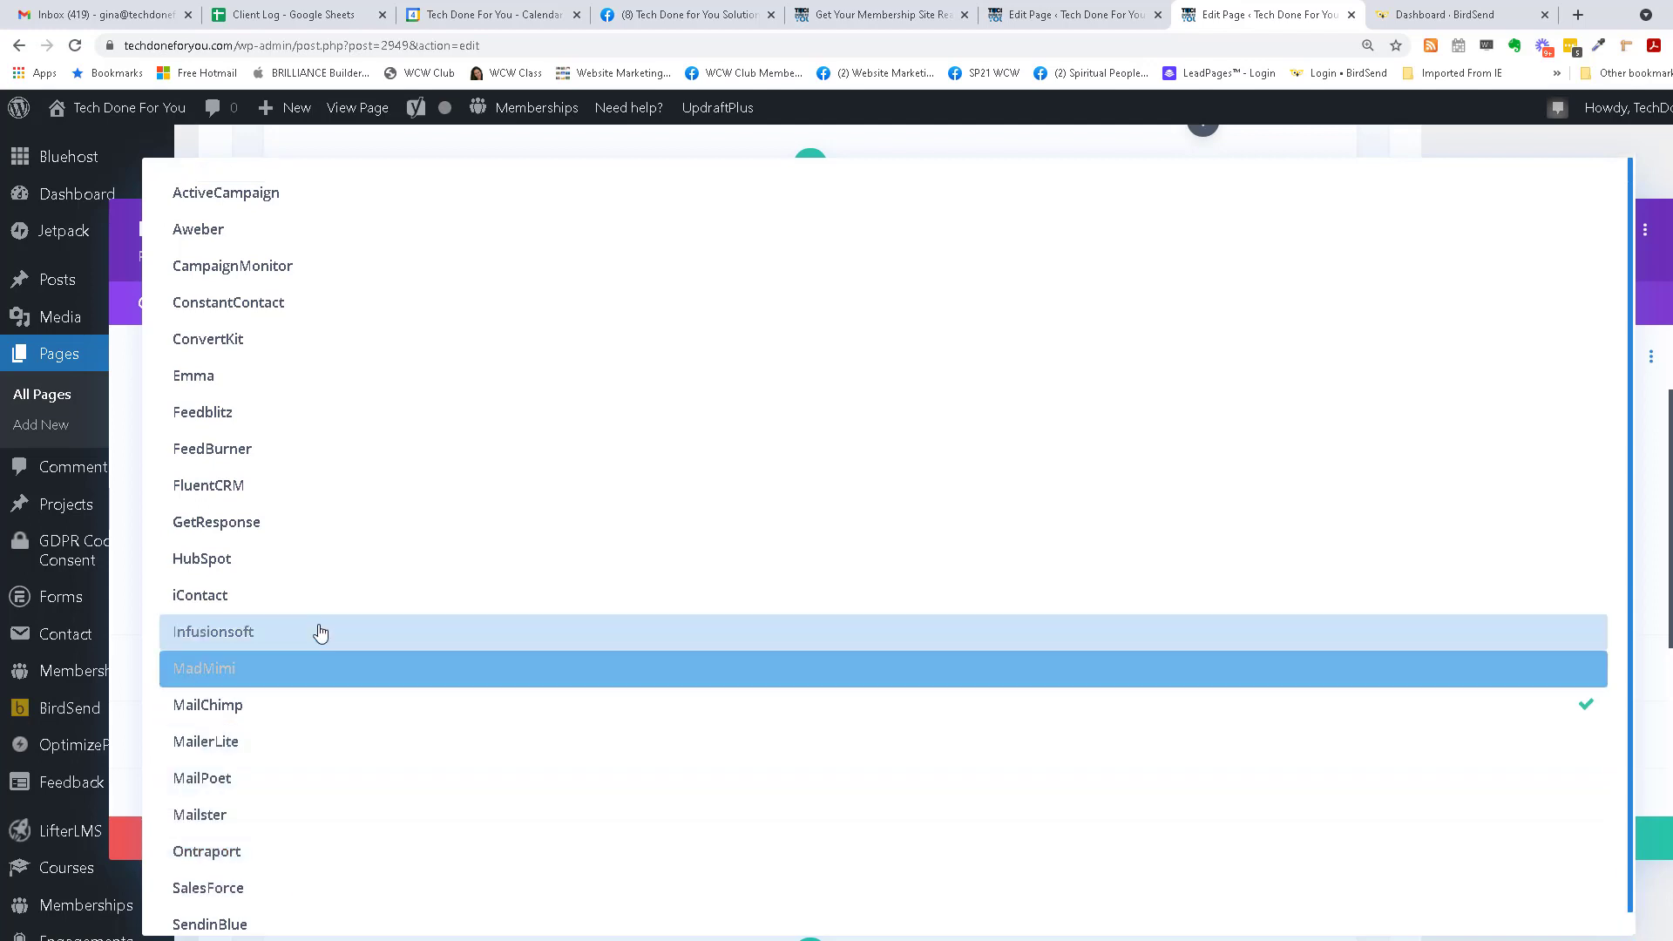
scroll(286, 174, up, 1)
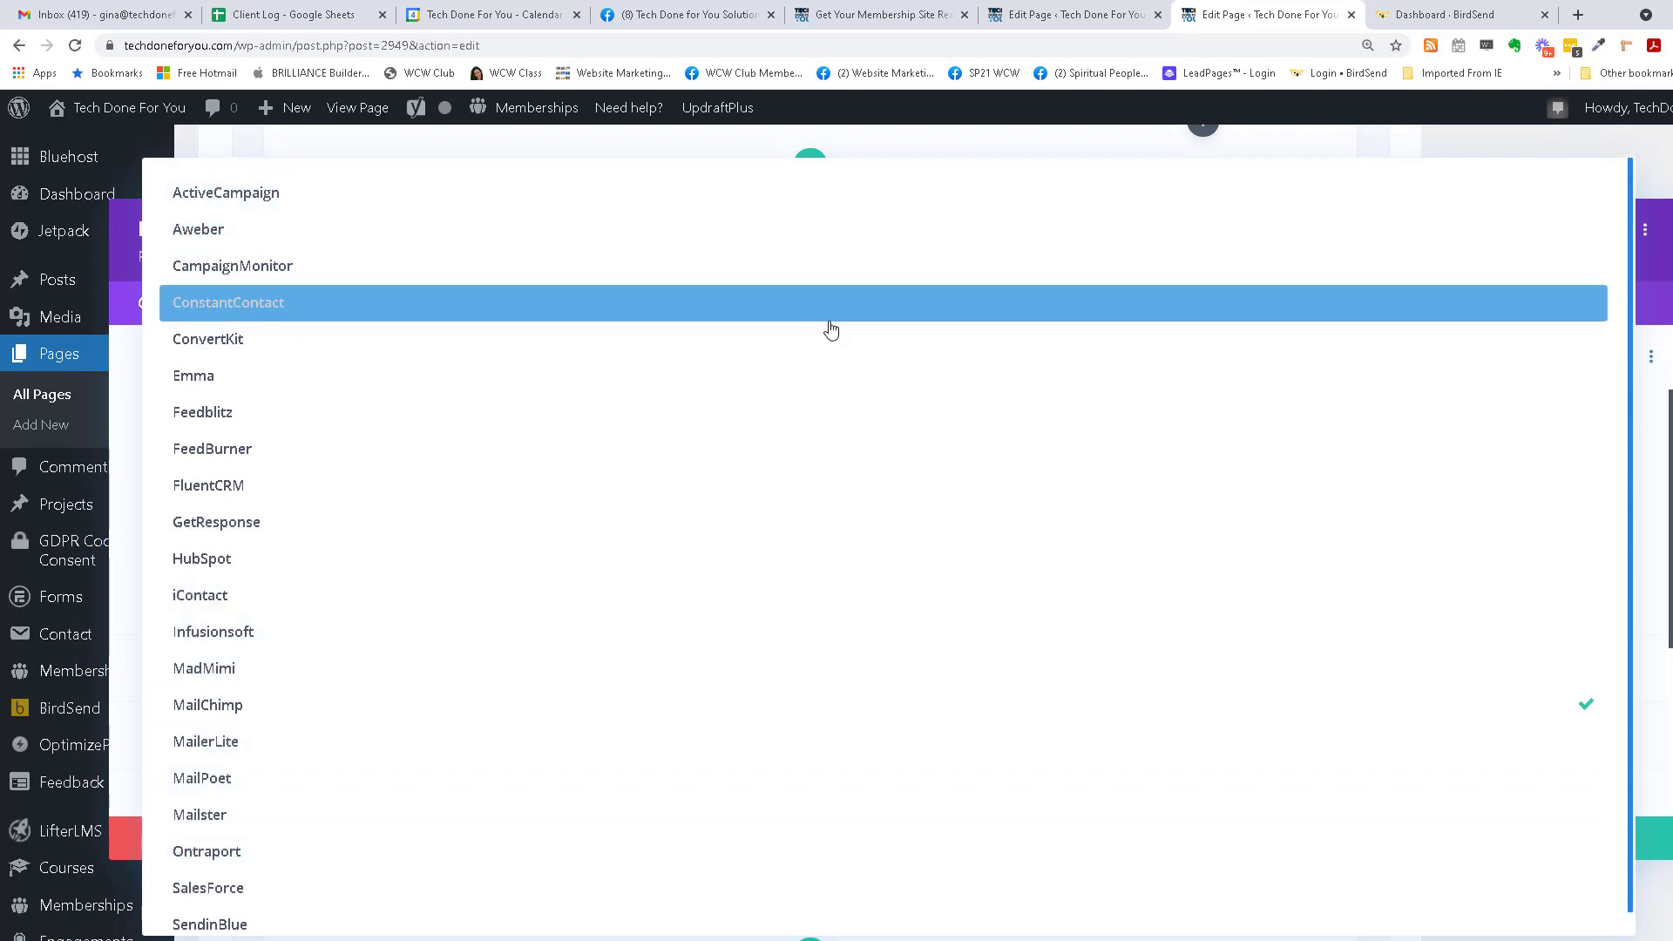
key(Escape)
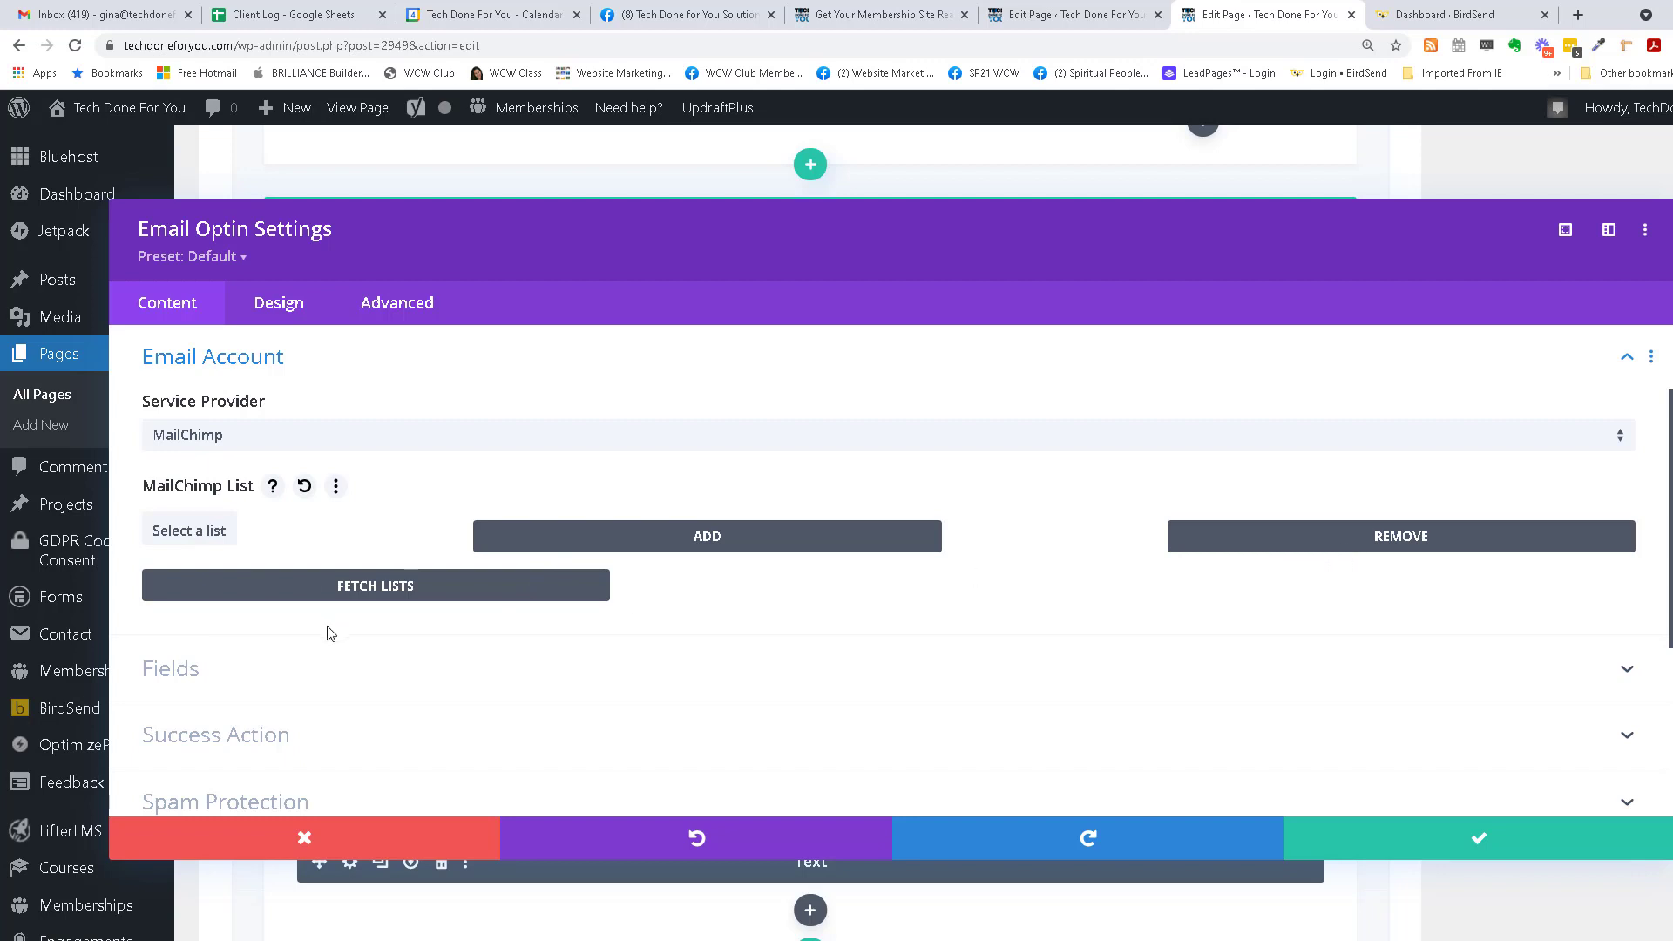
- Set the module's Admin Label to 'Email Optin'
scroll(322, 641, down, 2)
scroll(205, 654, down, 2)
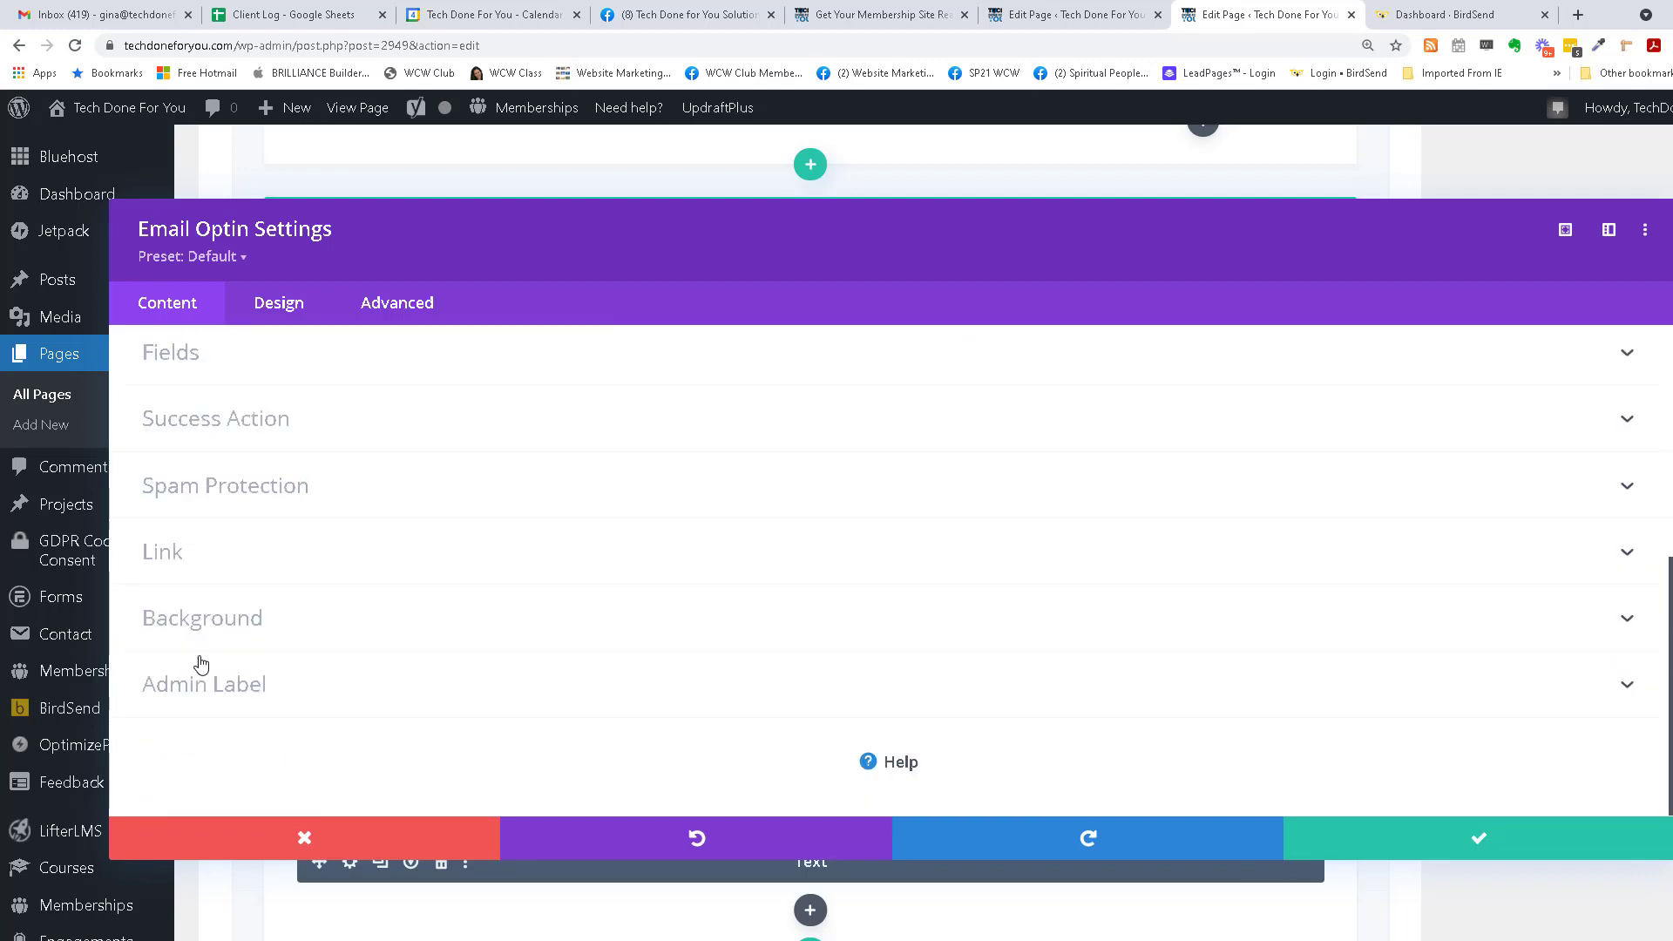
click(221, 684)
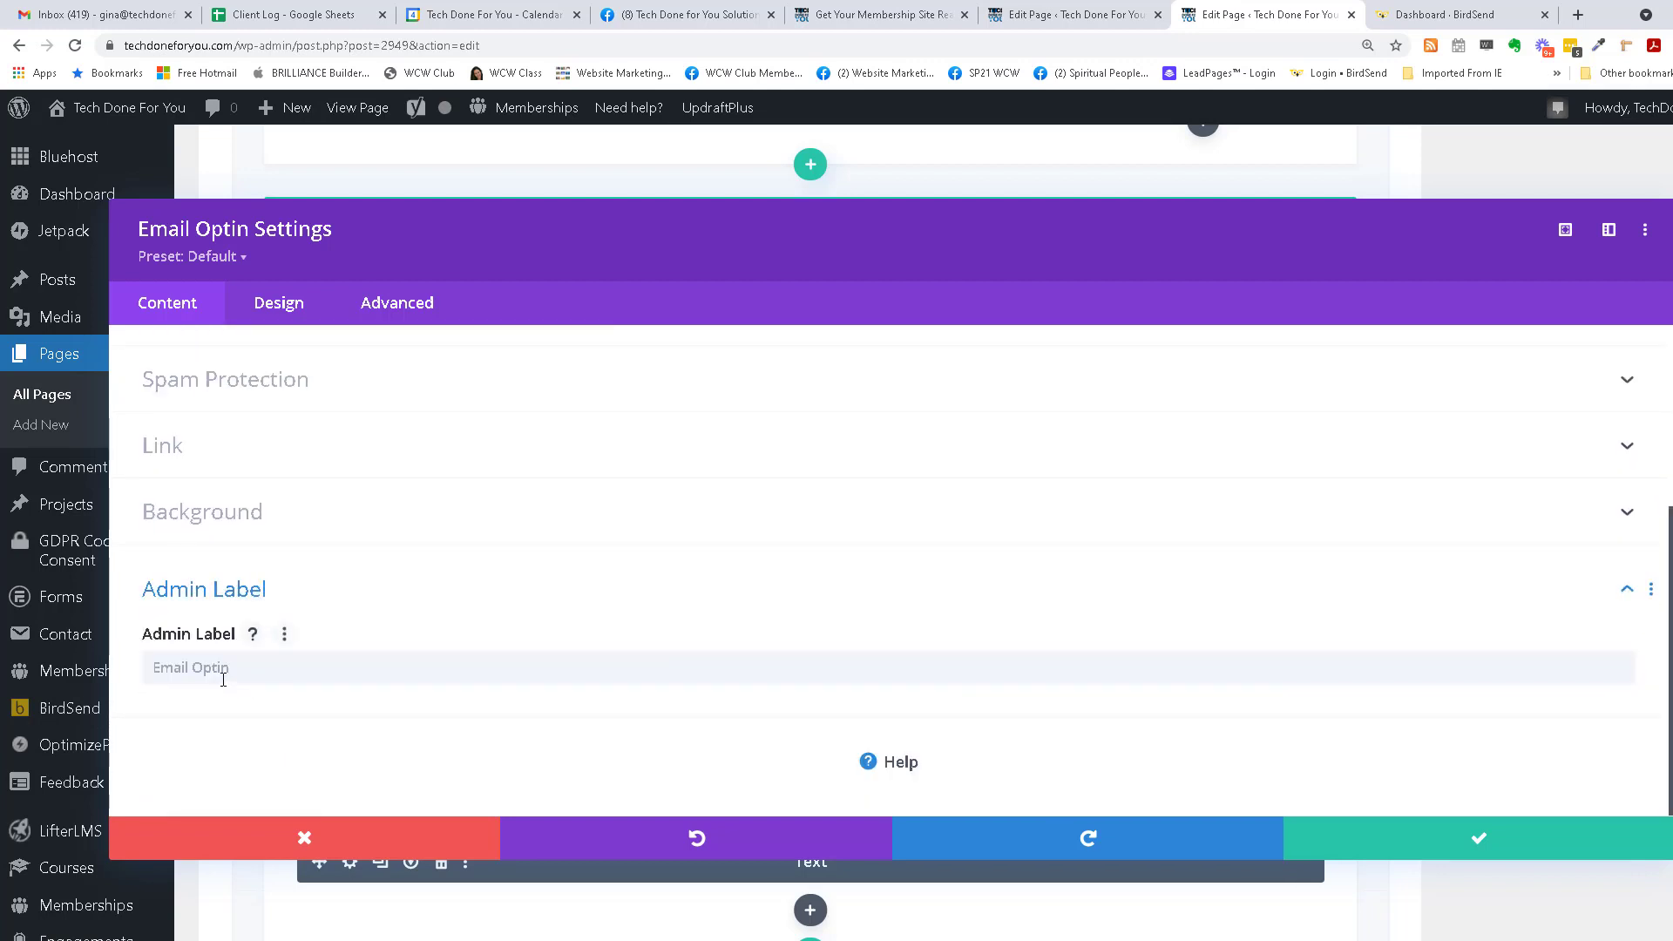
text(Ema)
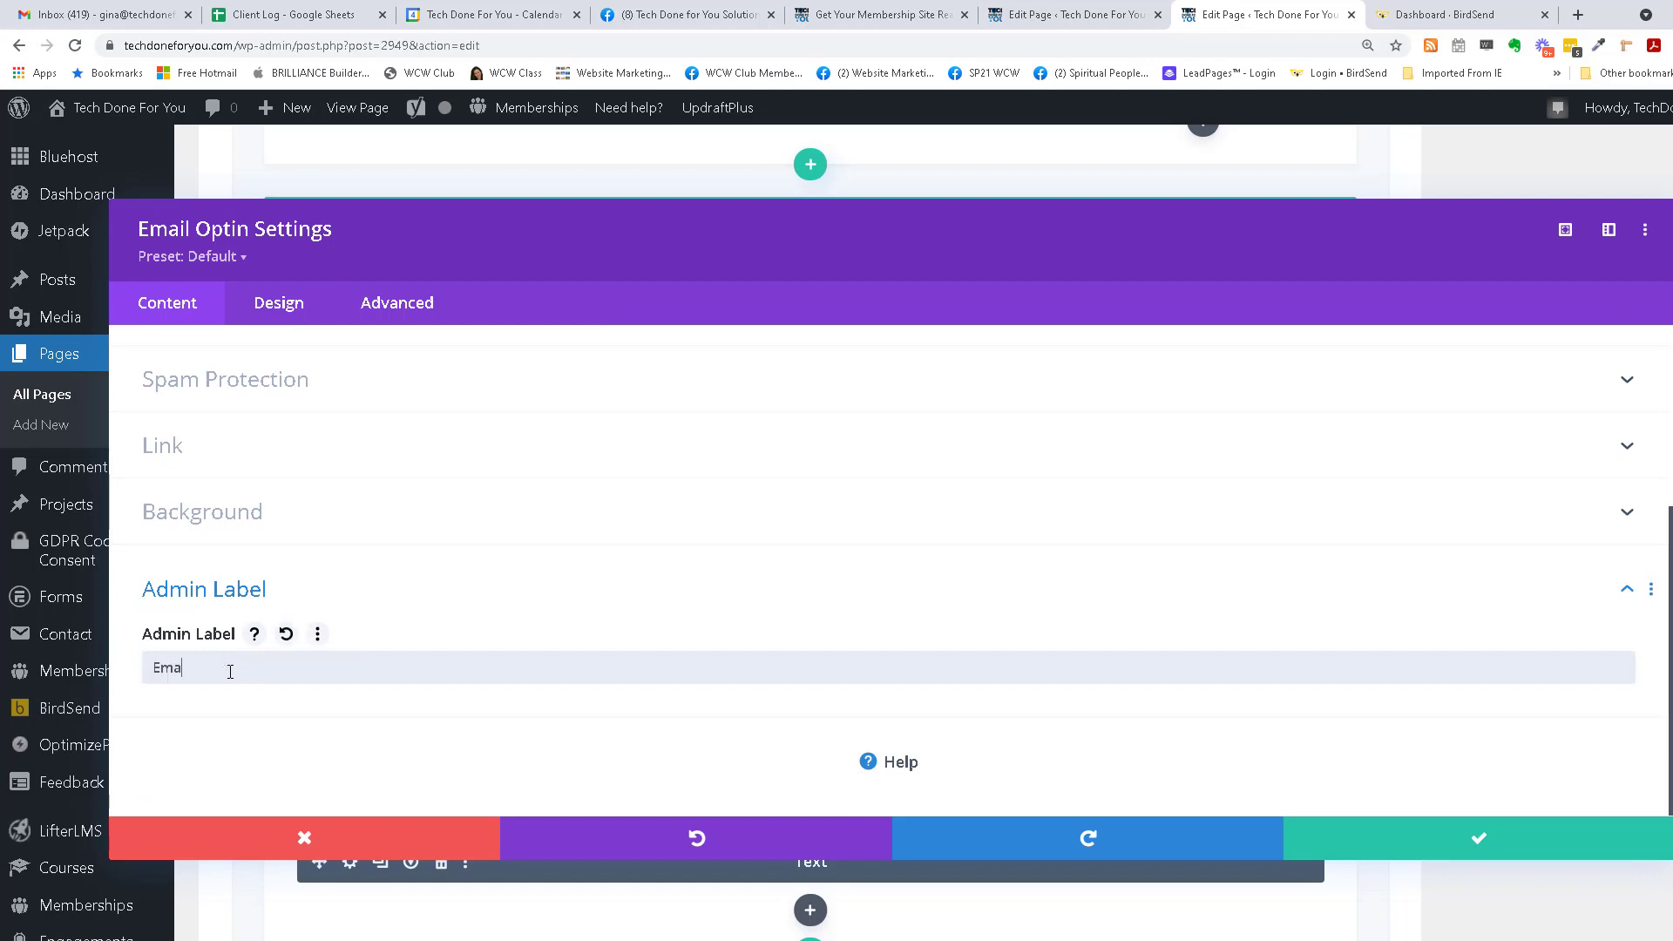
text(il Optin)
- Save the Email Optin settings and scroll to the freebie code module
click(1395, 839)
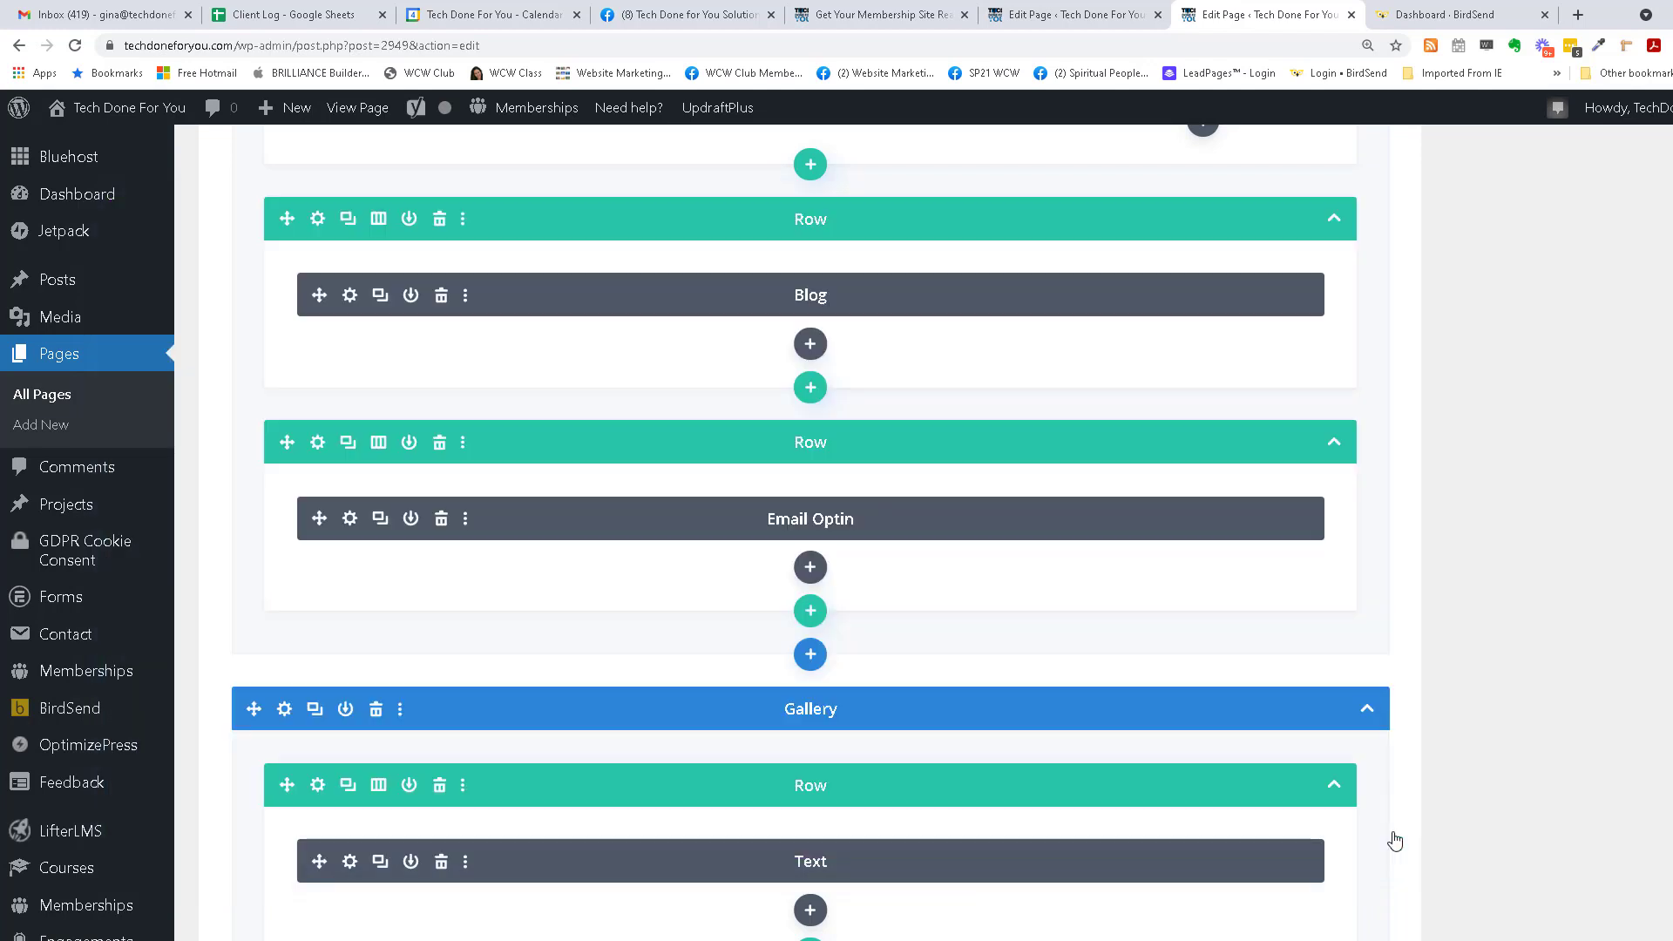
scroll(1337, 790, up, 15)
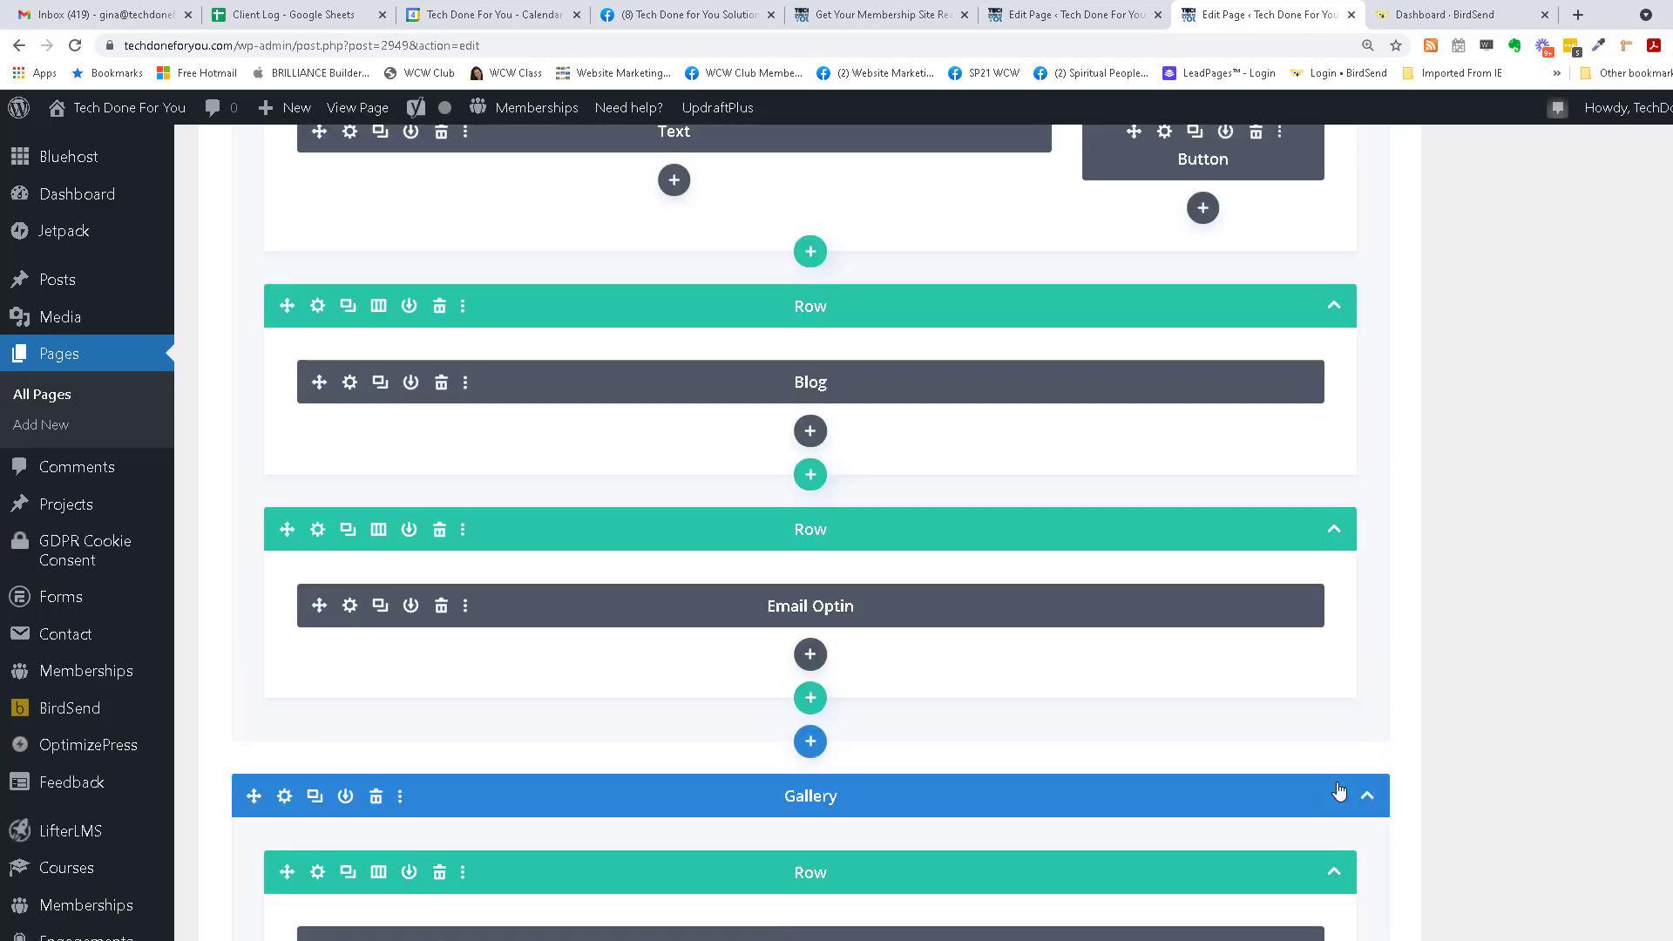
scroll(1344, 771, up, 10)
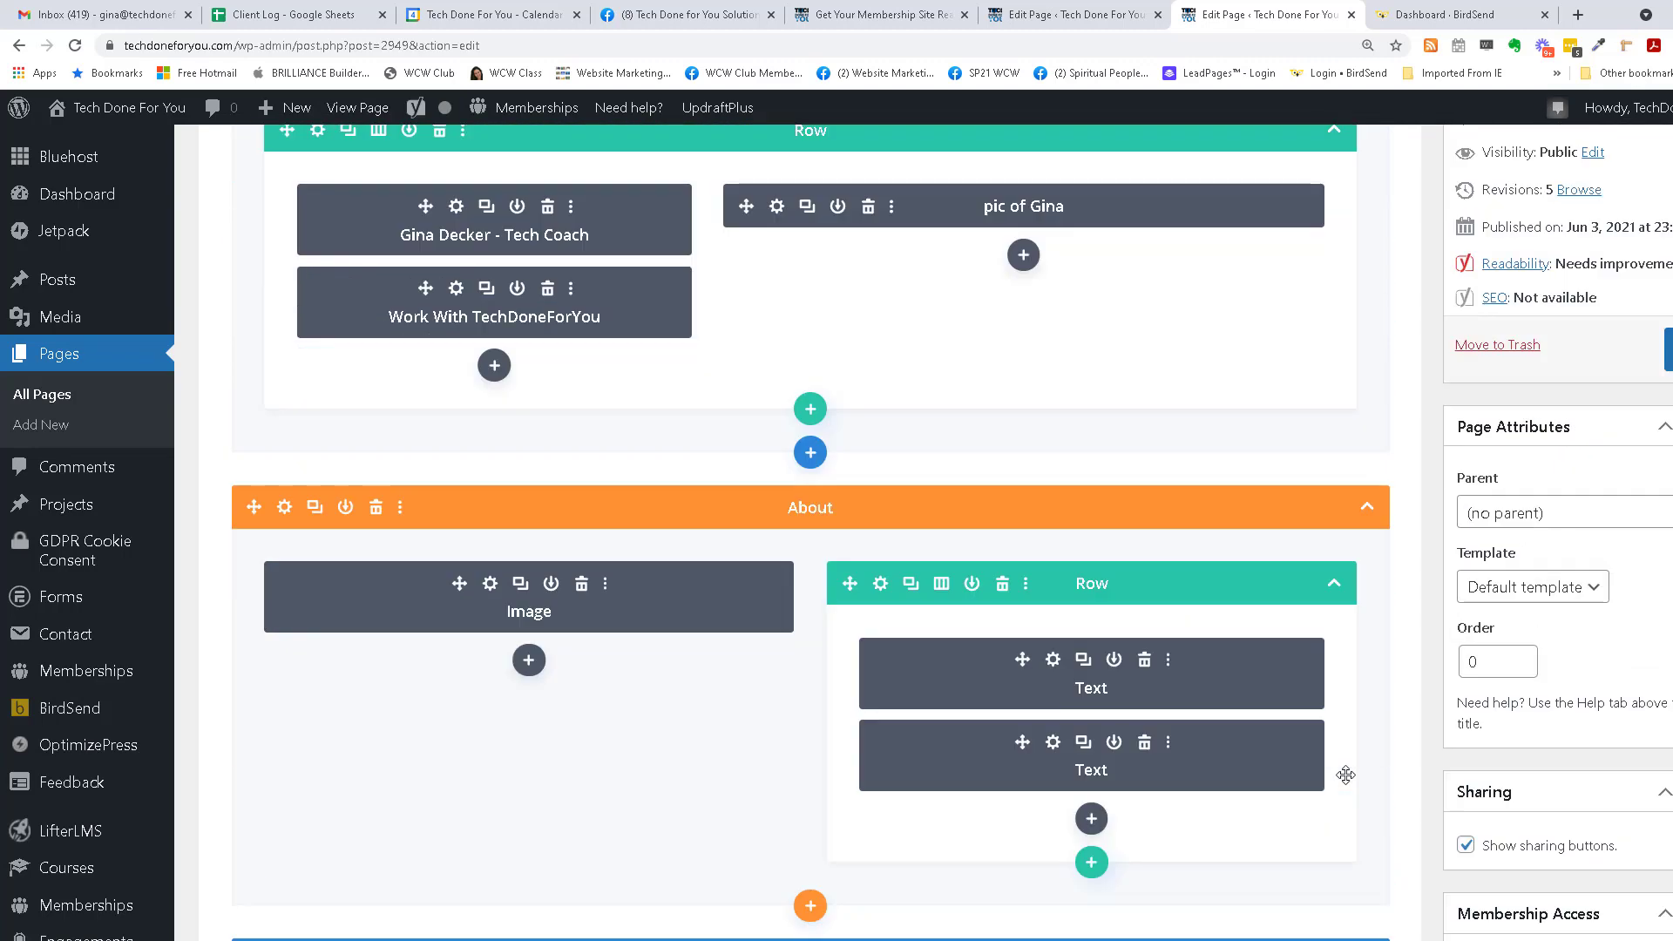
scroll(943, 688, down, 1)
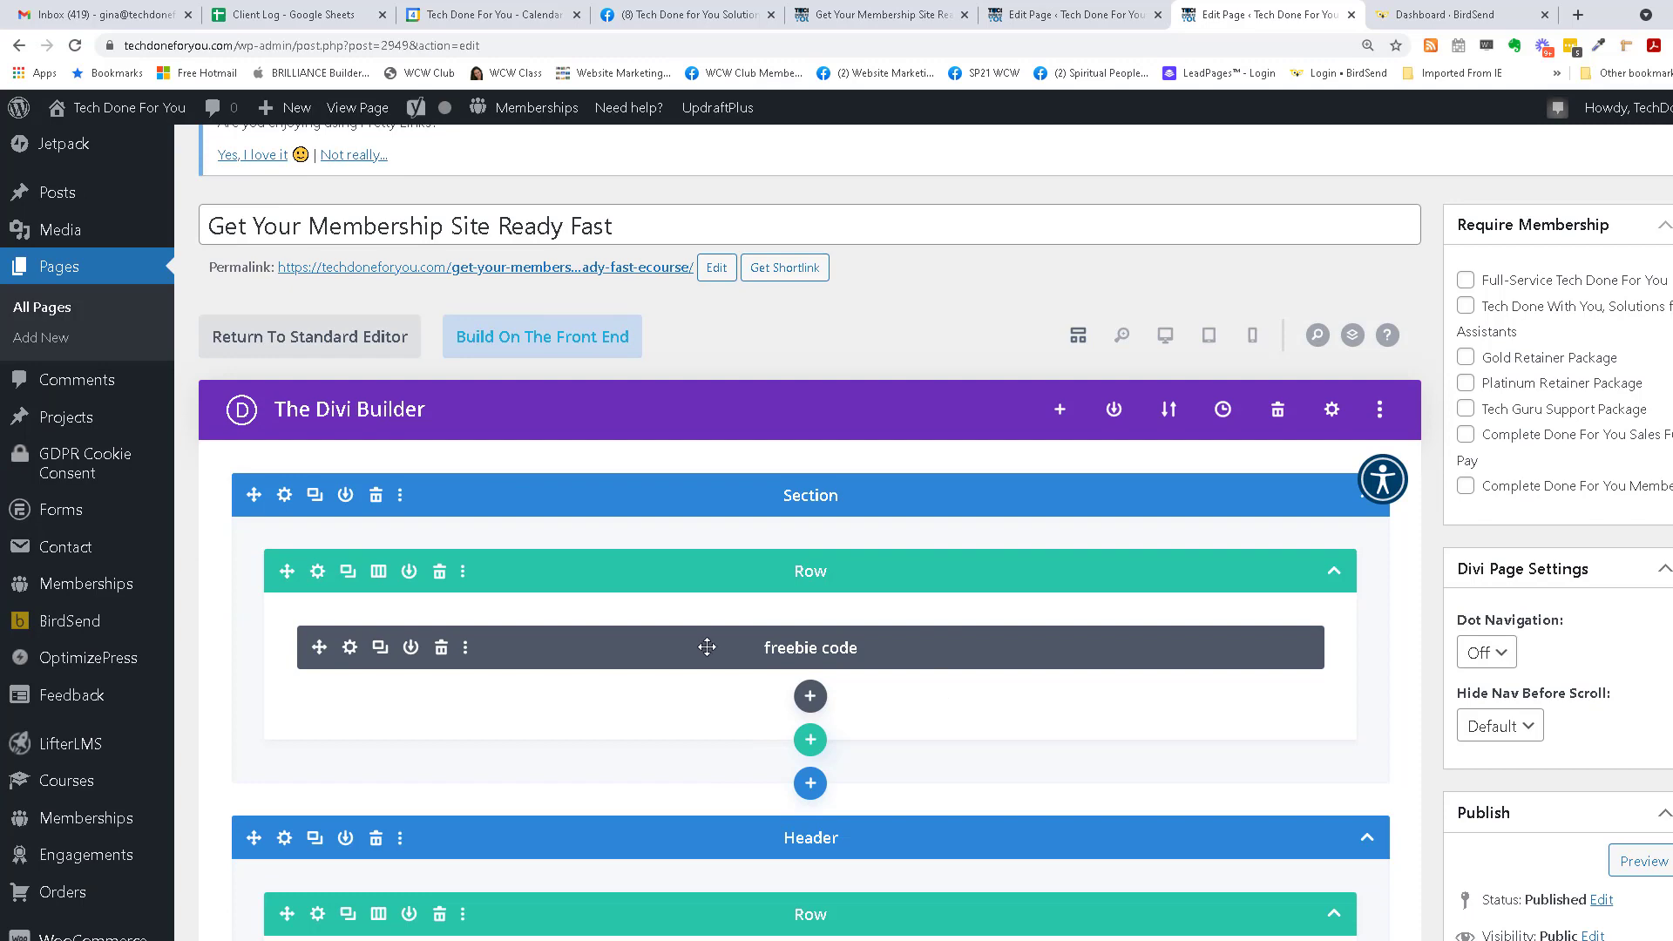
- Open the 'freebie code' Code module to review its embedded BirdSend form HTML and admin label
click(350, 652)
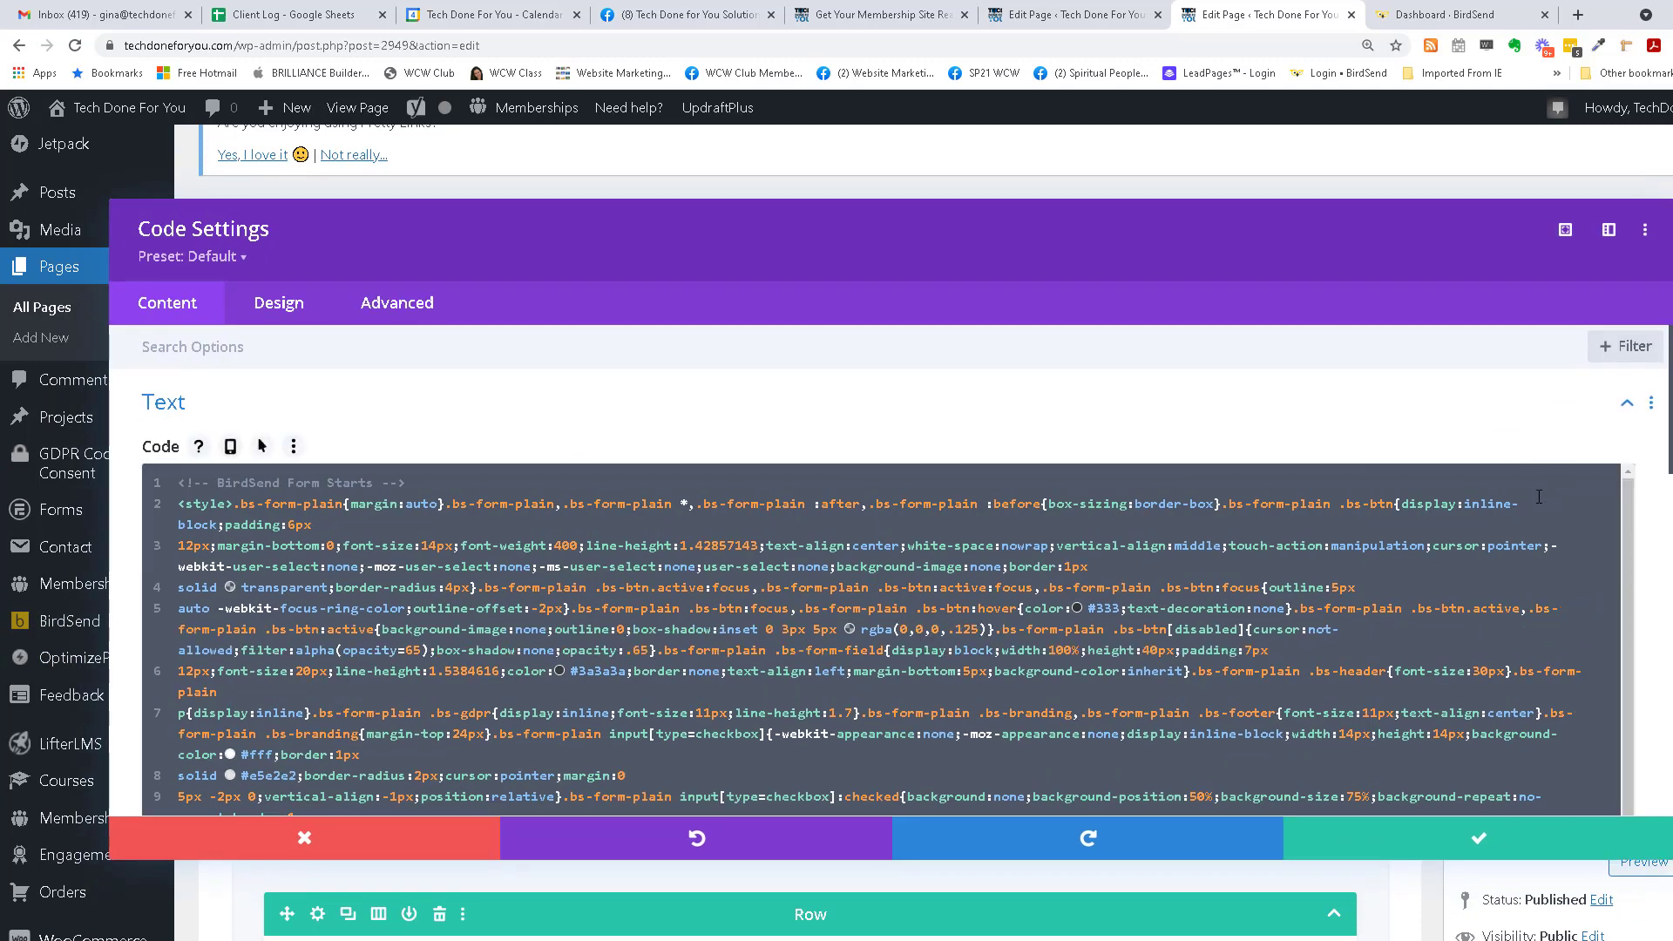
scroll(1552, 496, down, 10)
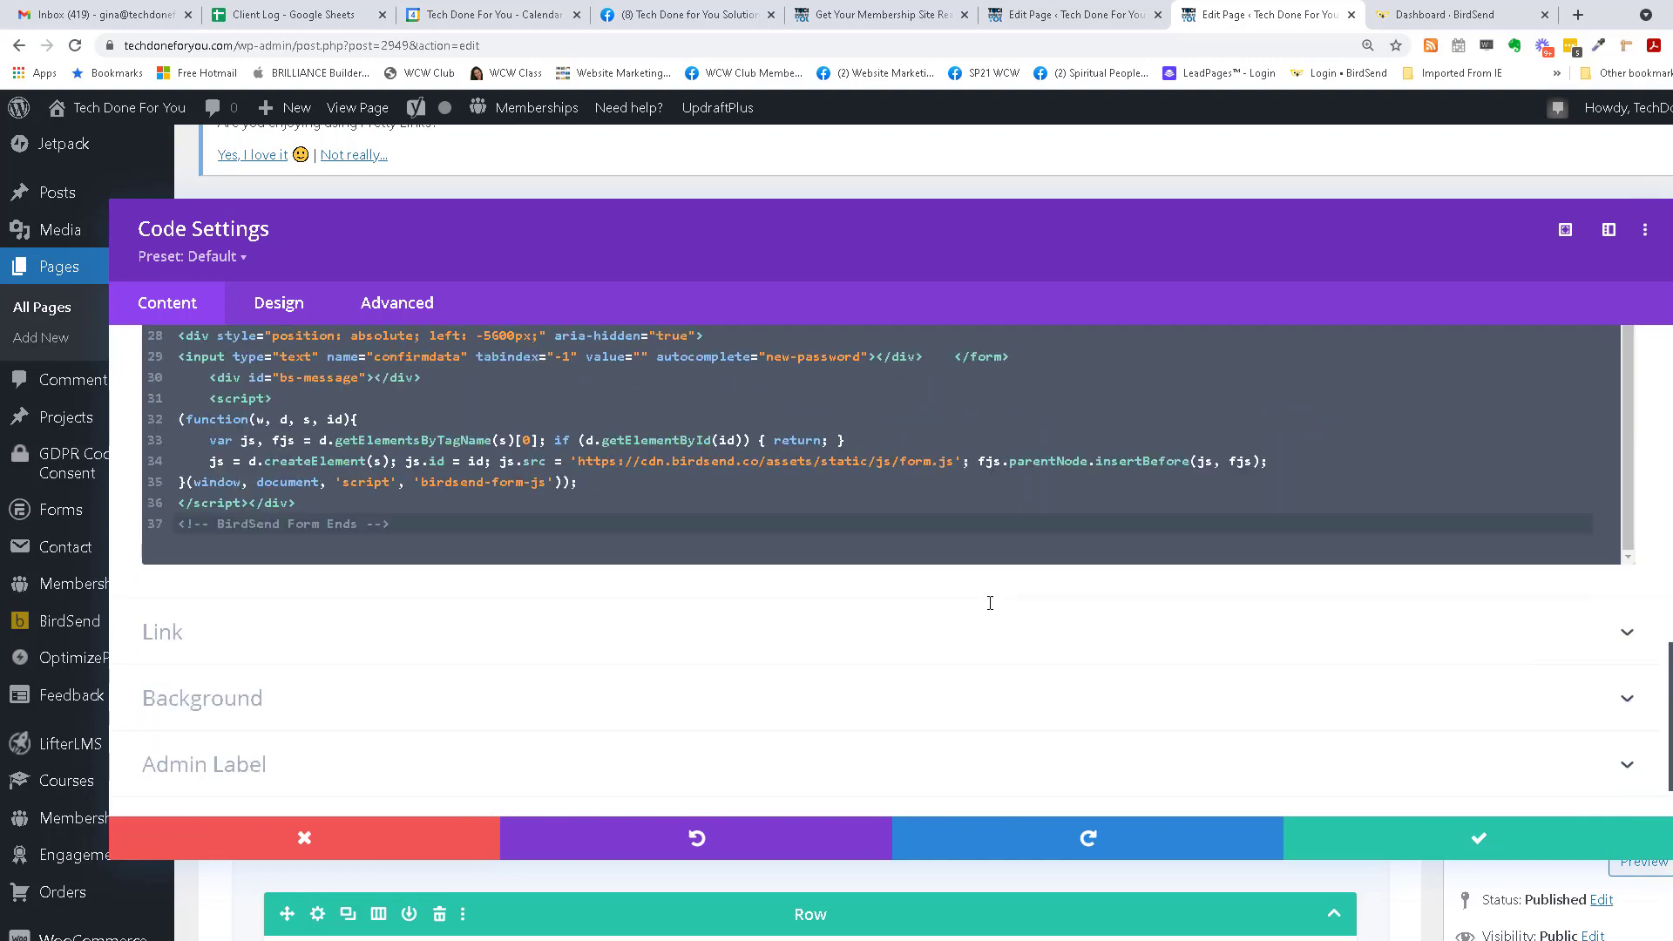
scroll(990, 603, down, 1)
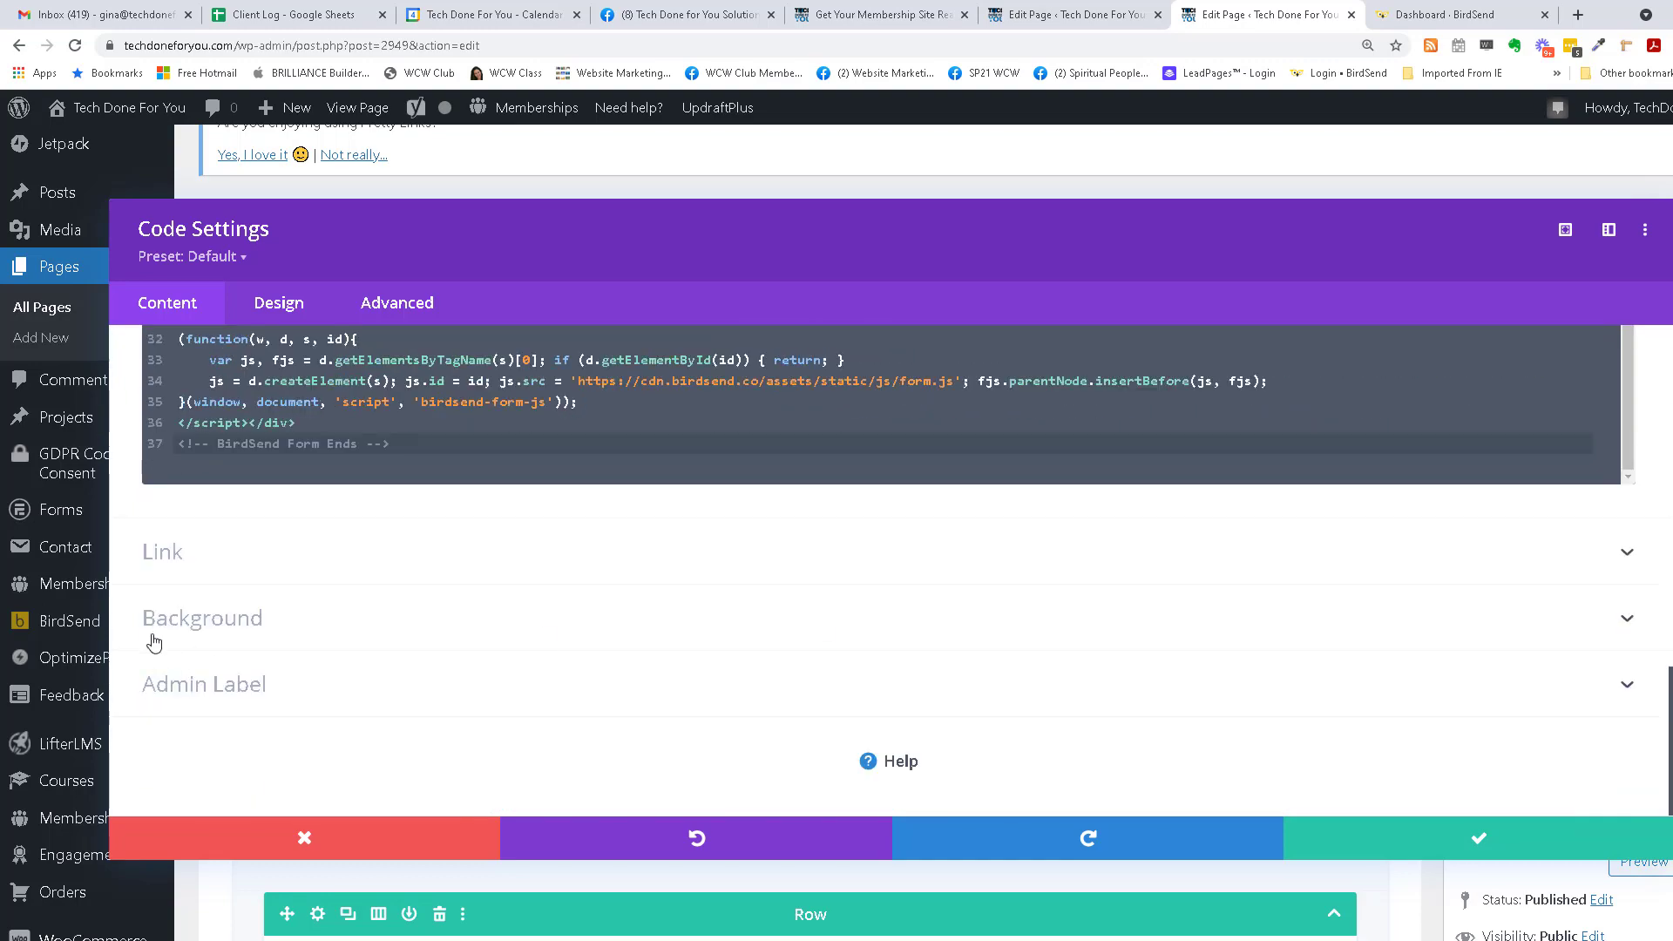
click(224, 691)
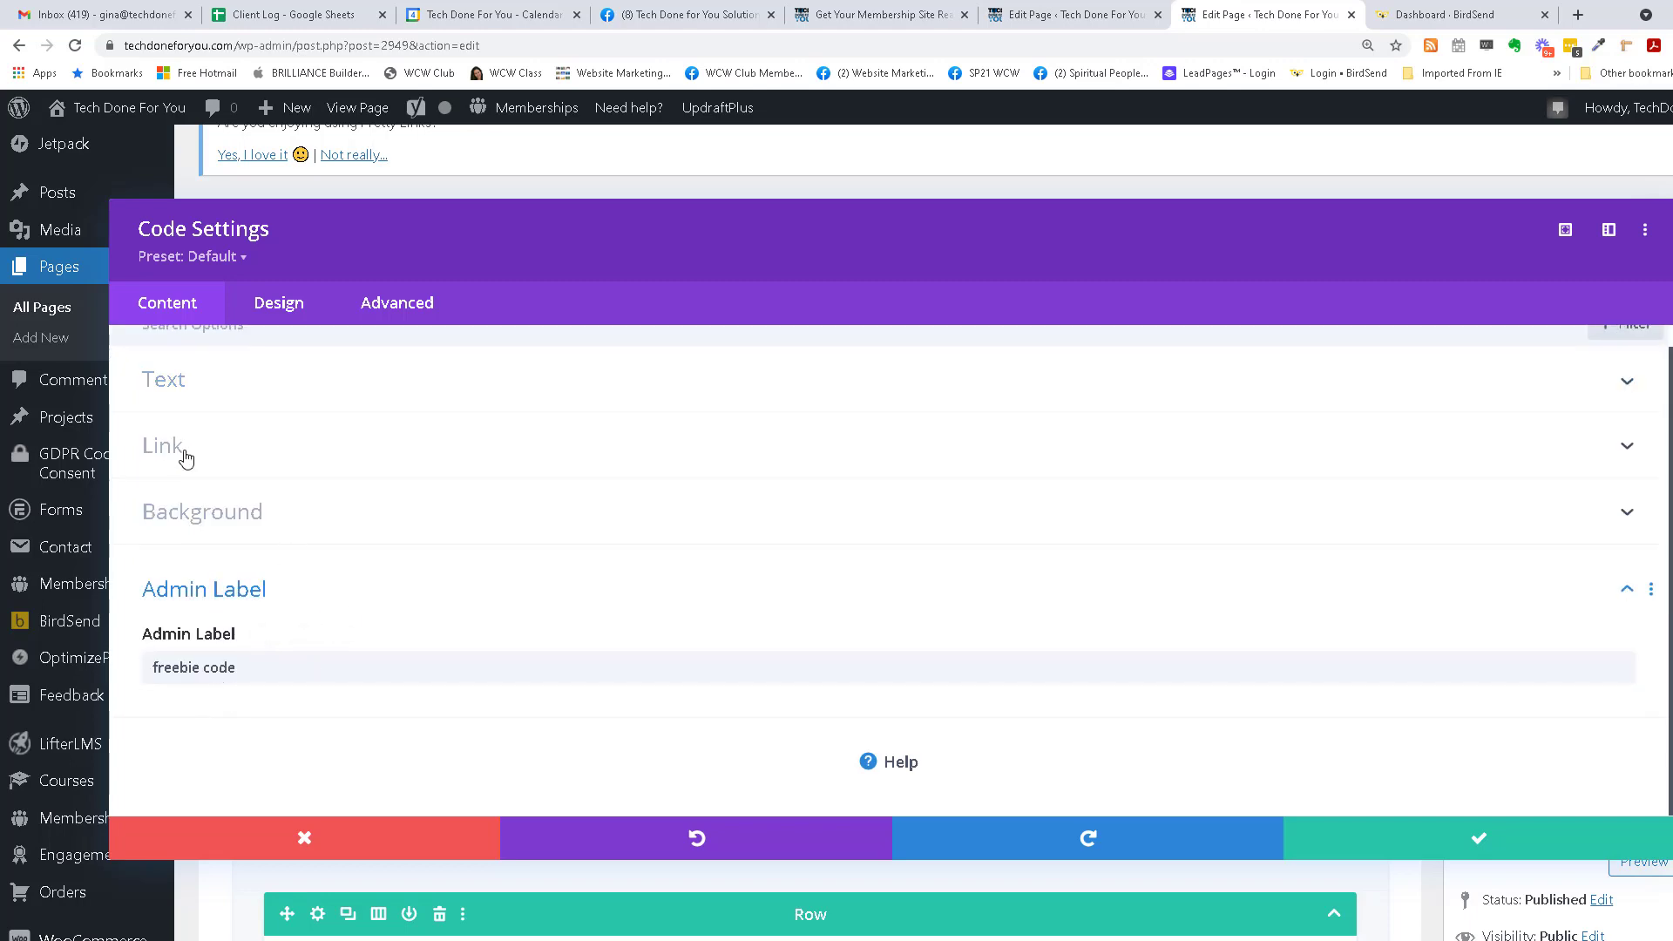
scroll(193, 457, up, 1)
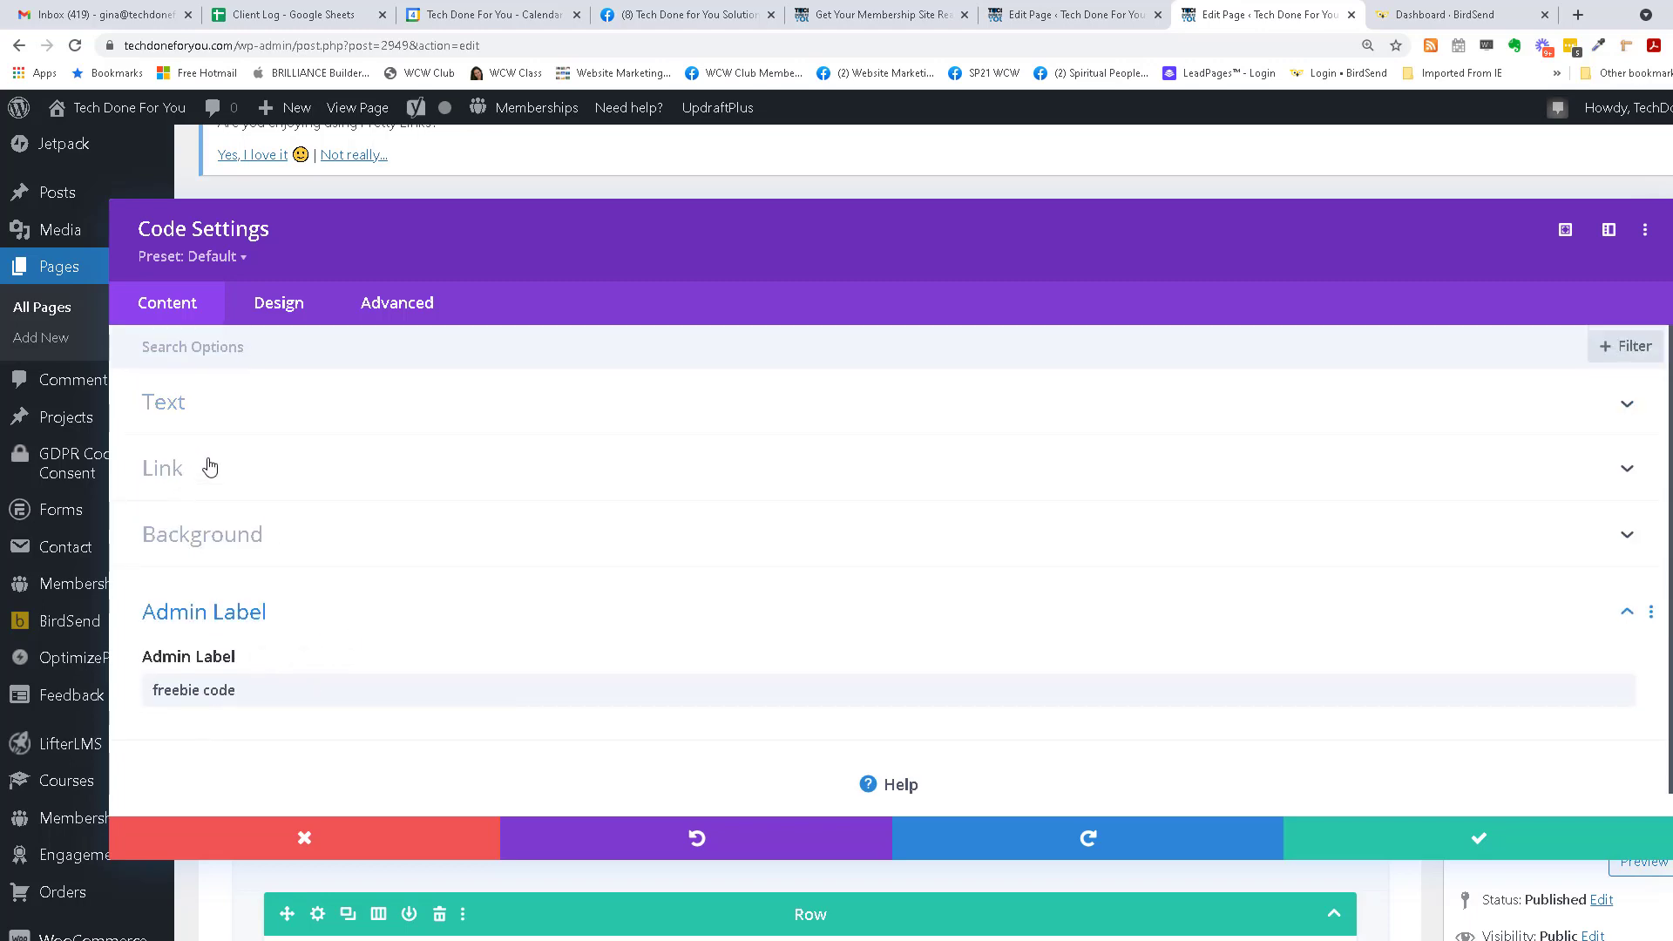
click(190, 415)
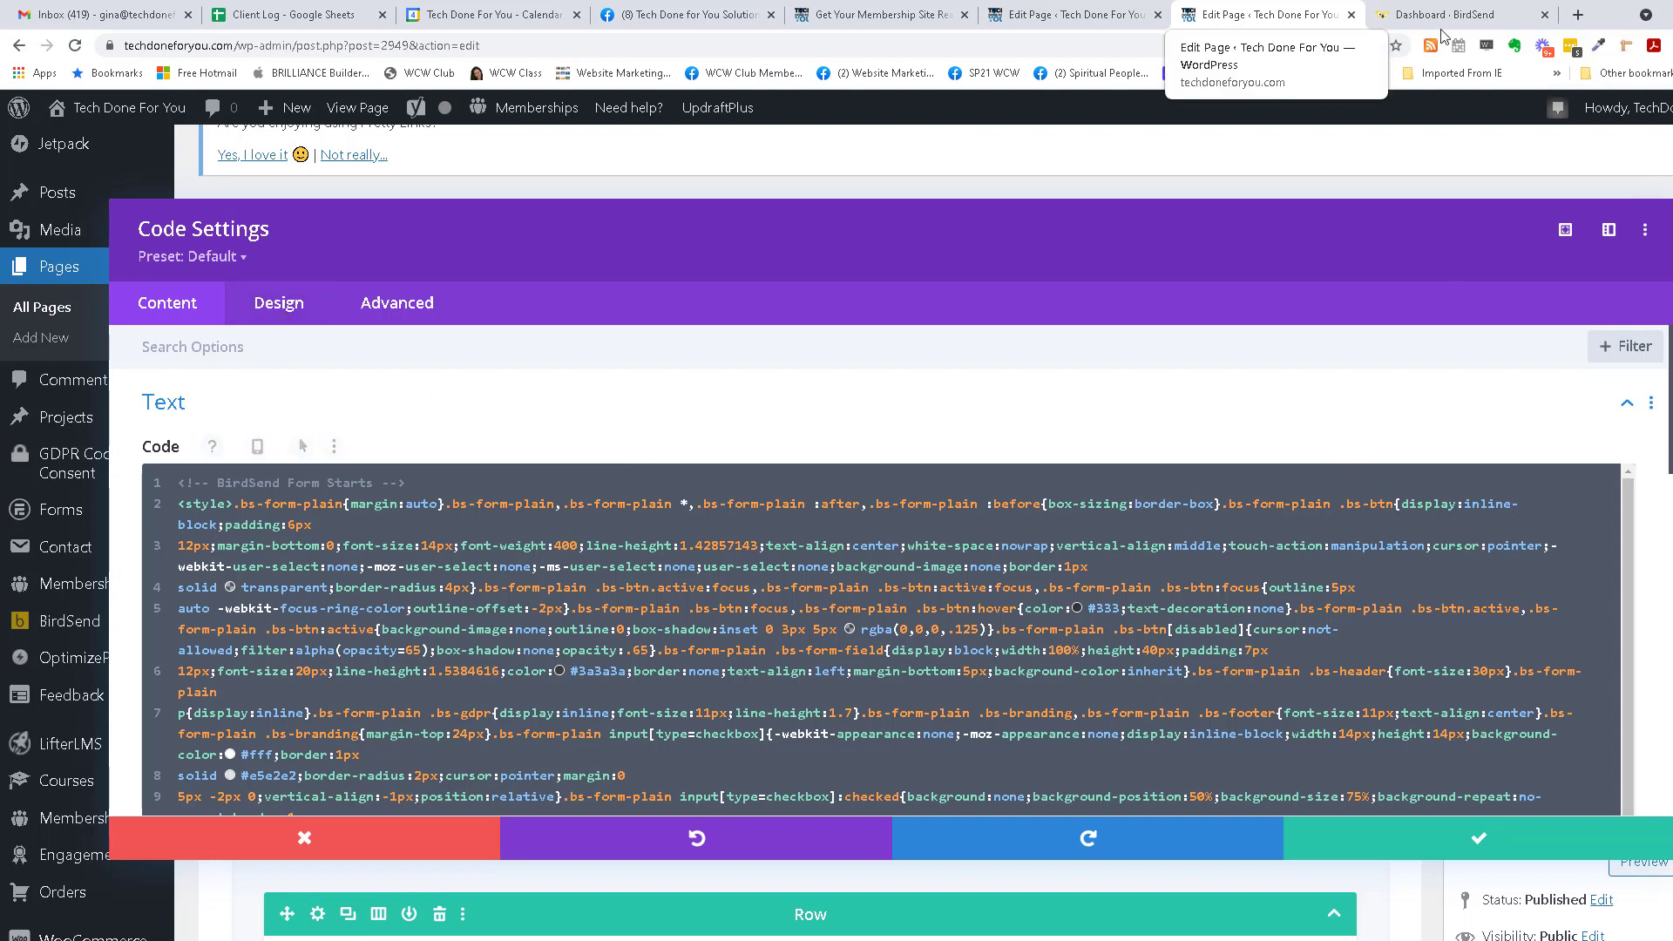
- Switch to BirdSend and open the Forms list showing all 26 forms
click(1415, 7)
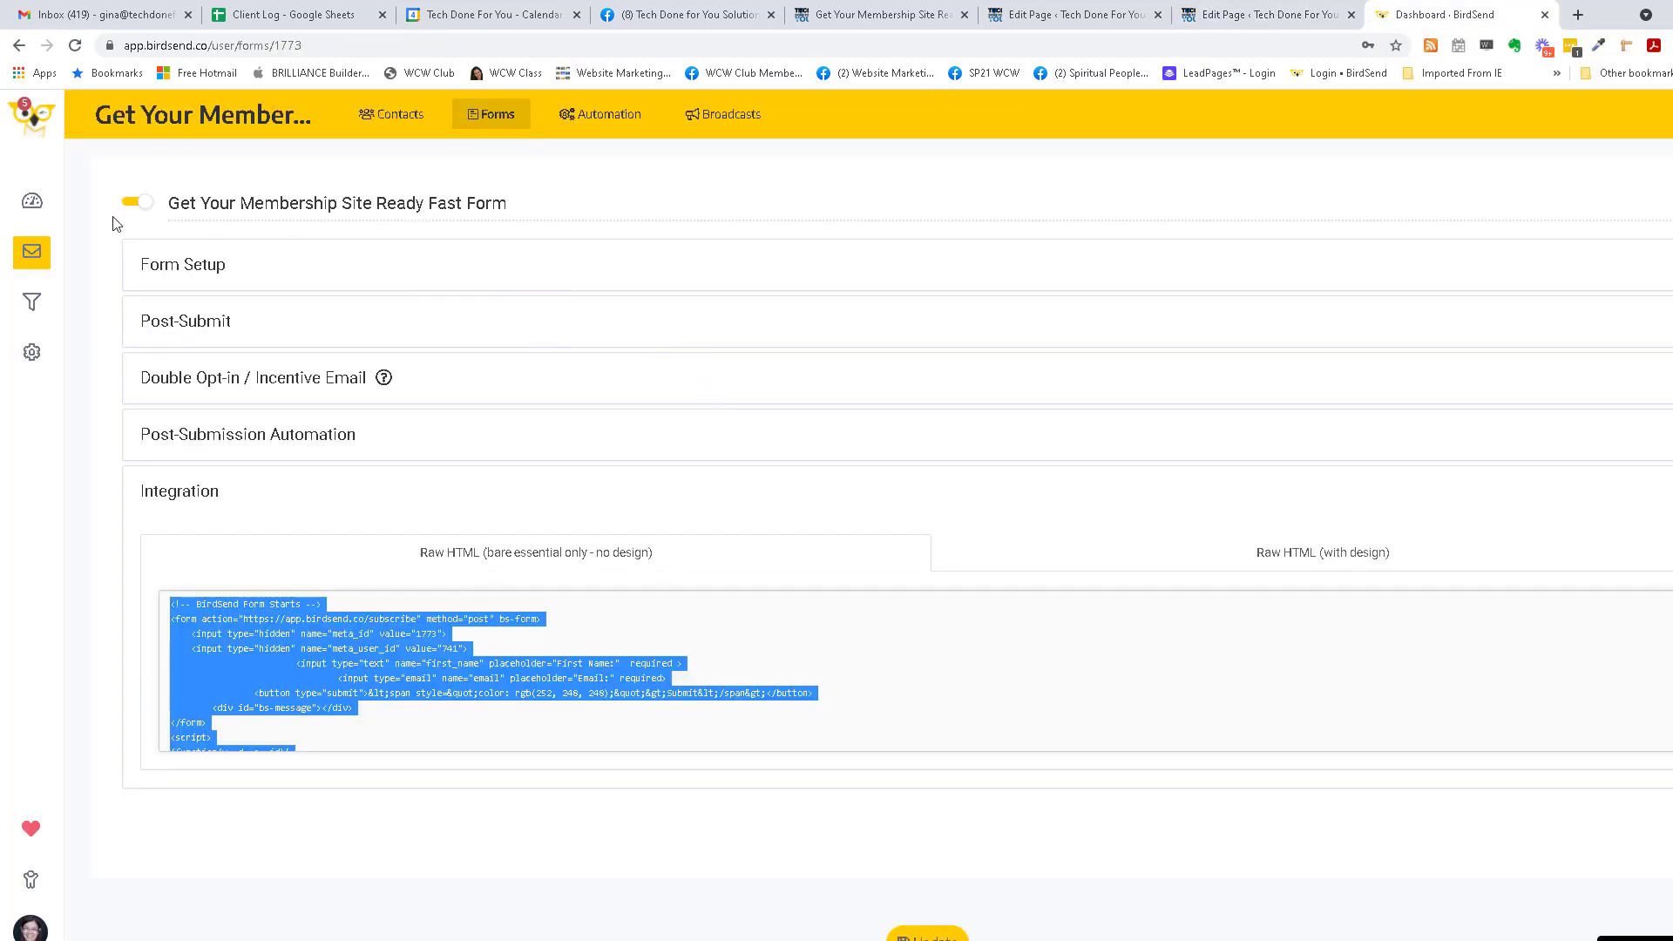
click(32, 257)
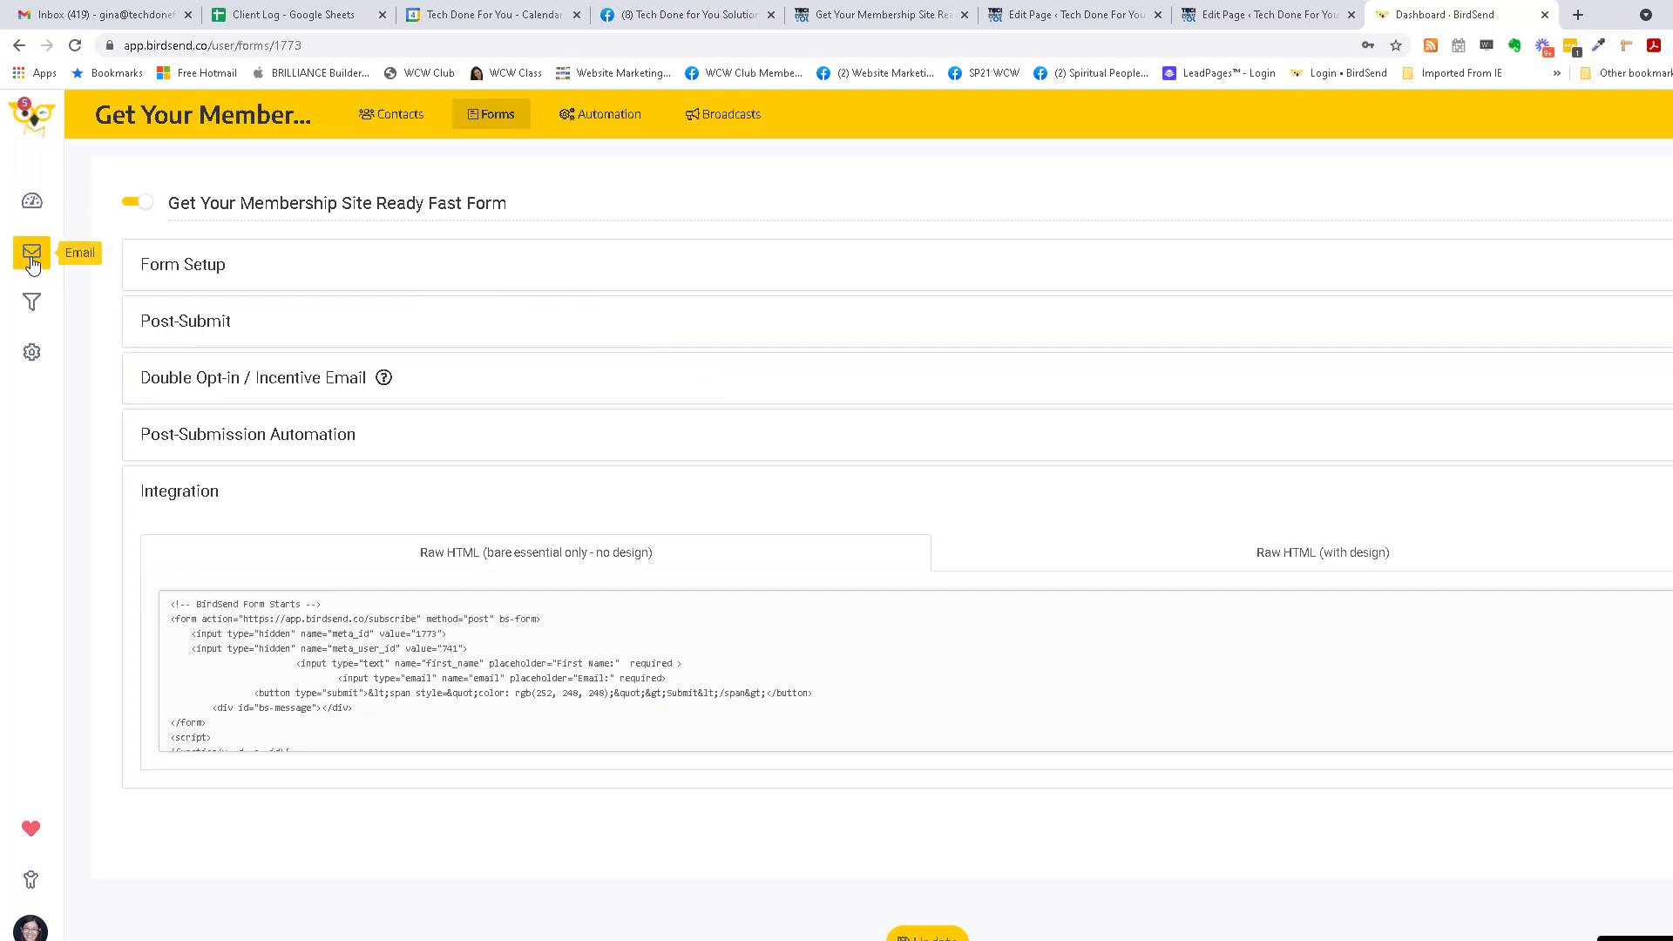
click(511, 121)
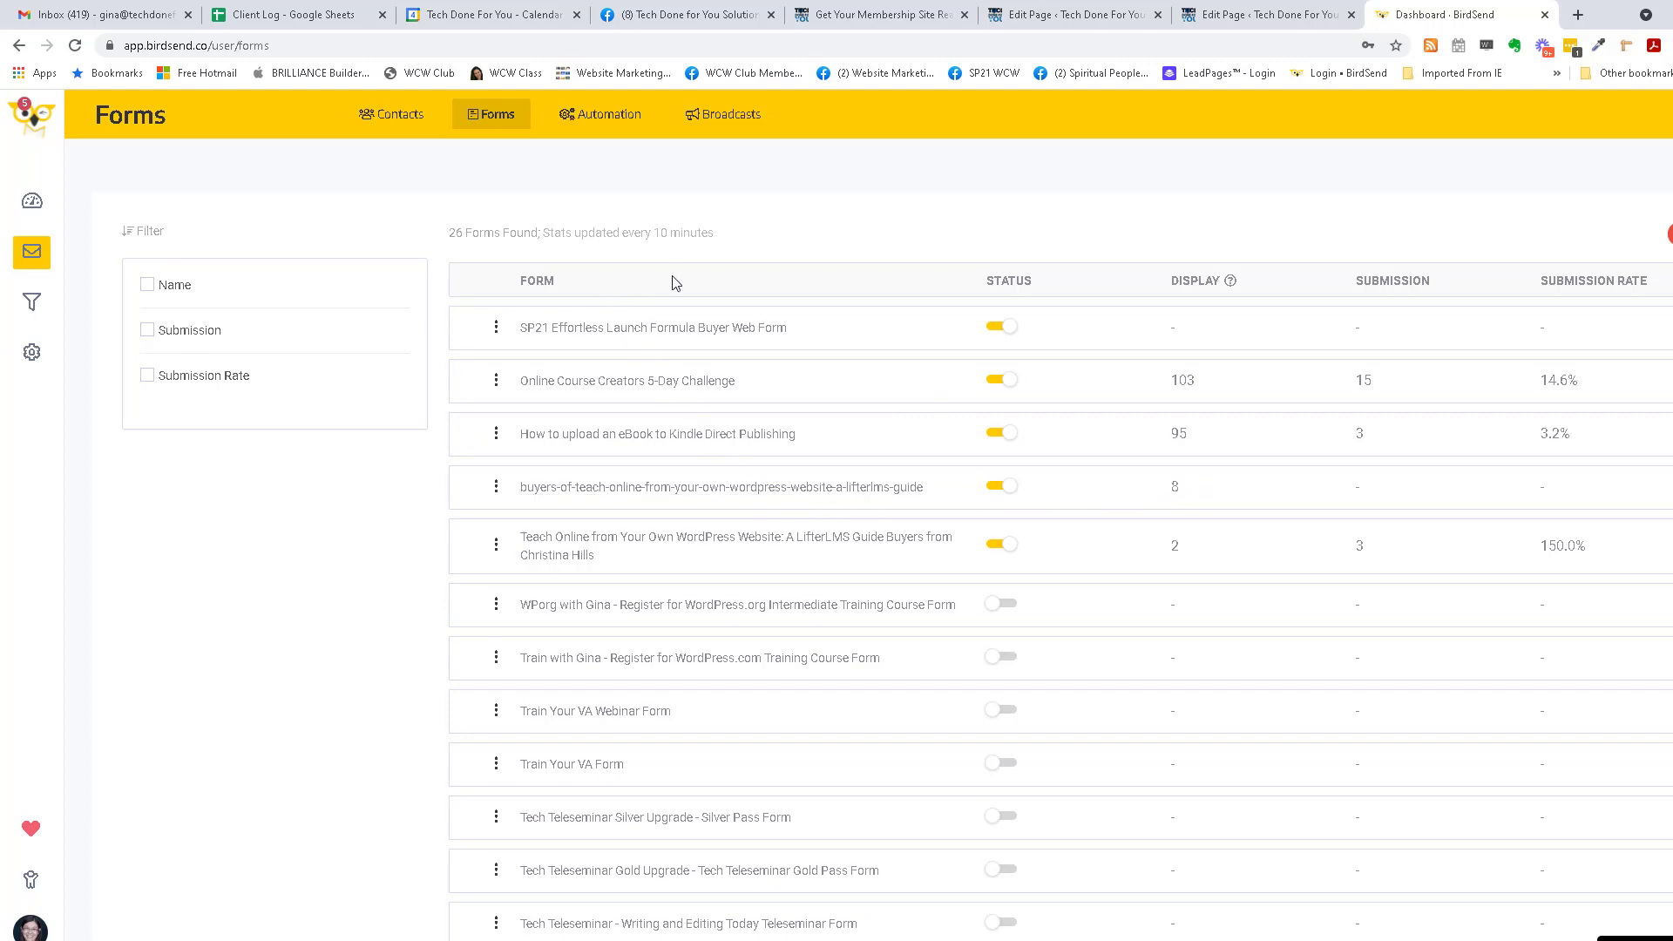
- Open the 'How to upload an eBook to Kindle Direct Publishing' form and compare its Type and Customize setups
click(734, 442)
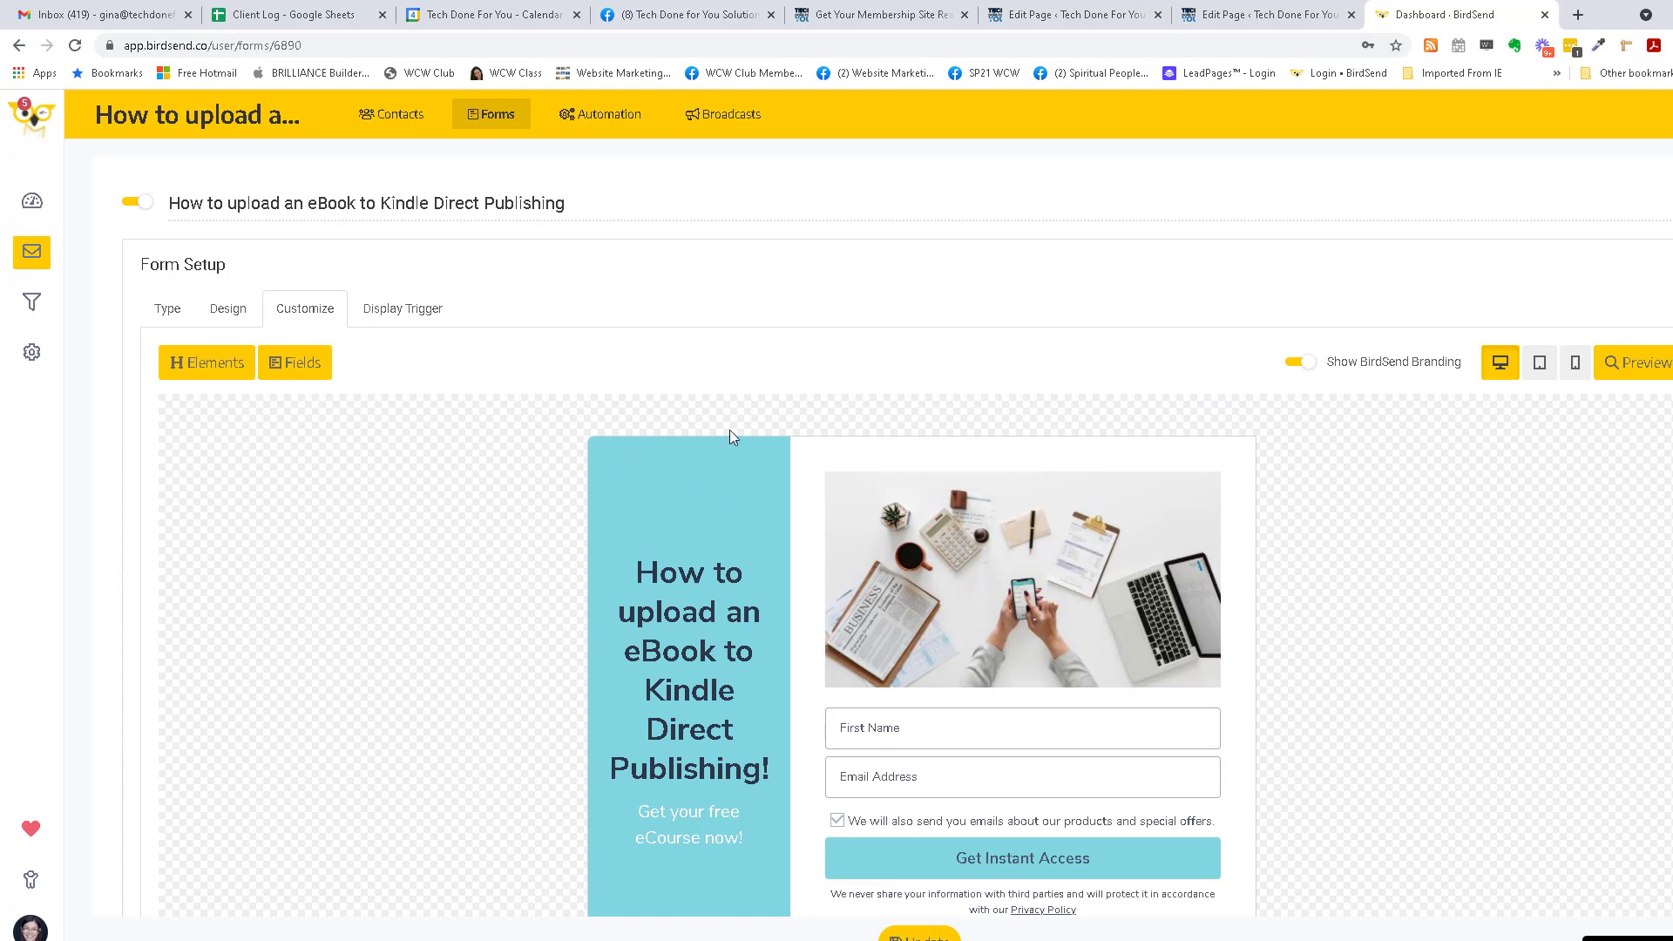
click(183, 318)
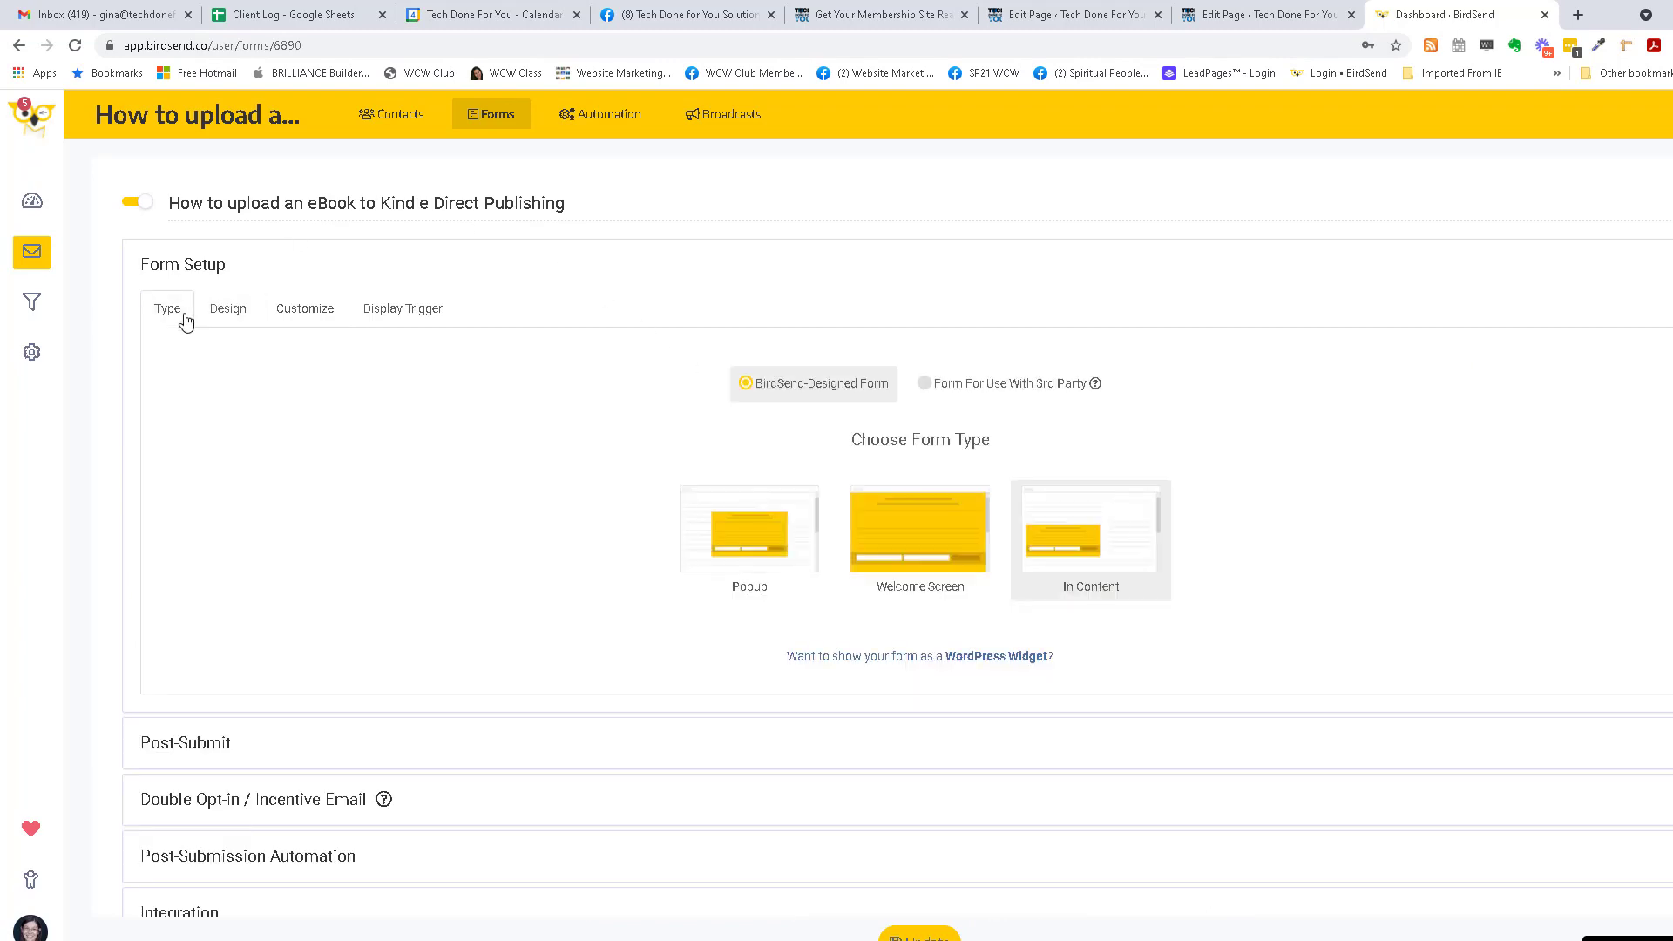
click(338, 314)
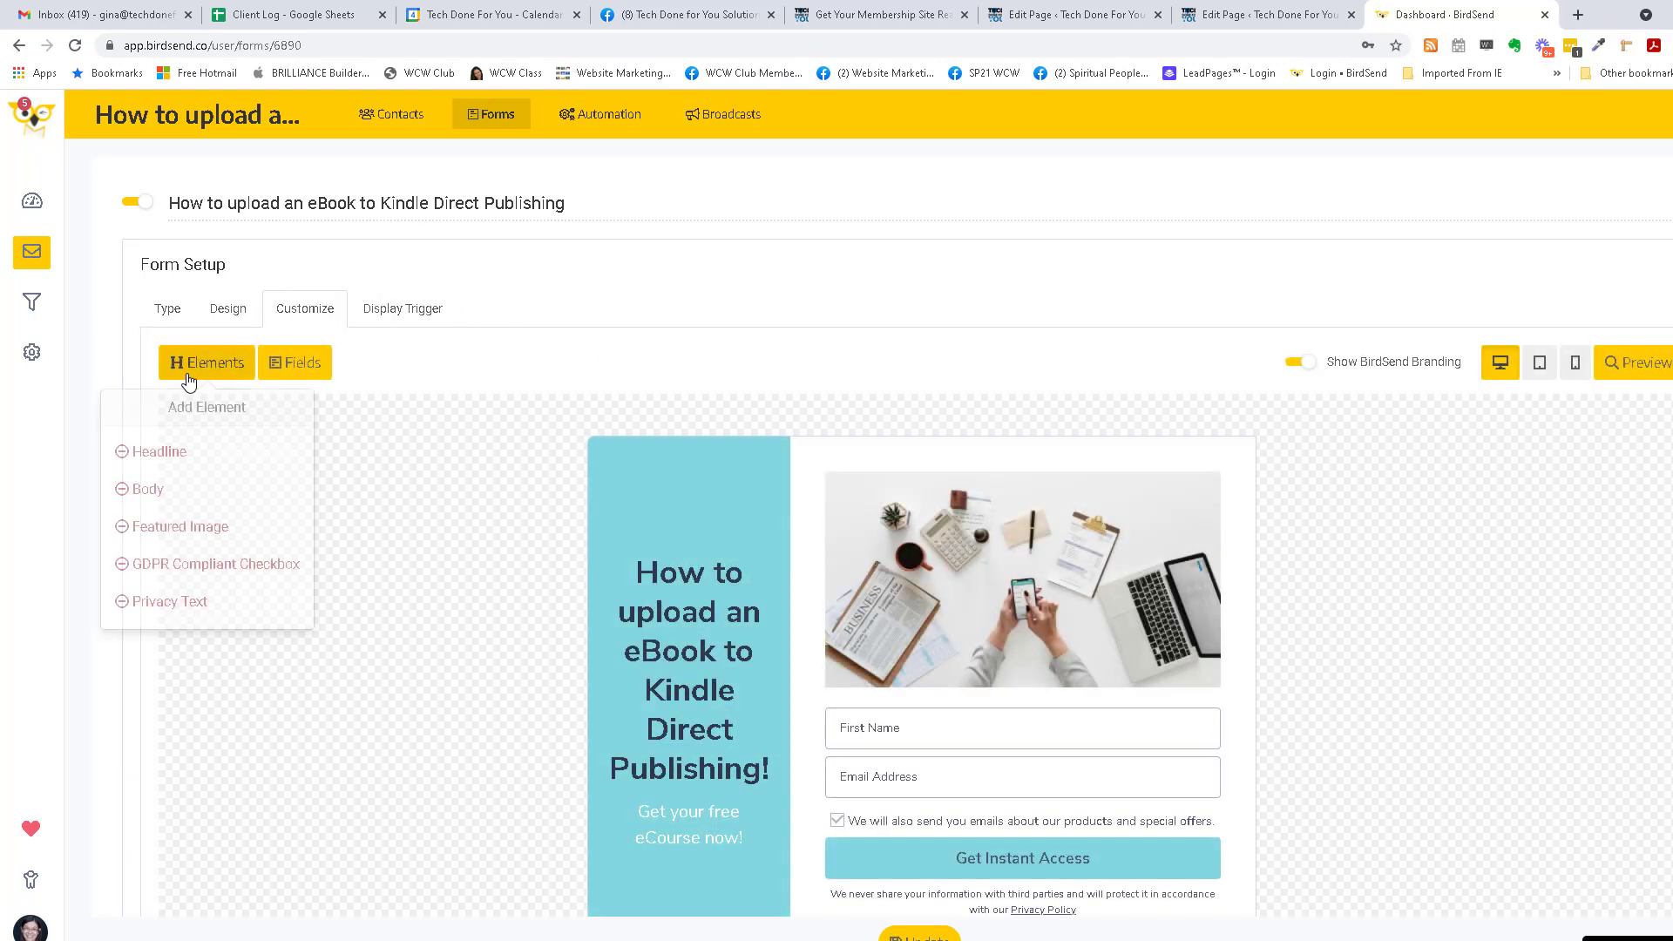
scroll(1336, 478, down, 4)
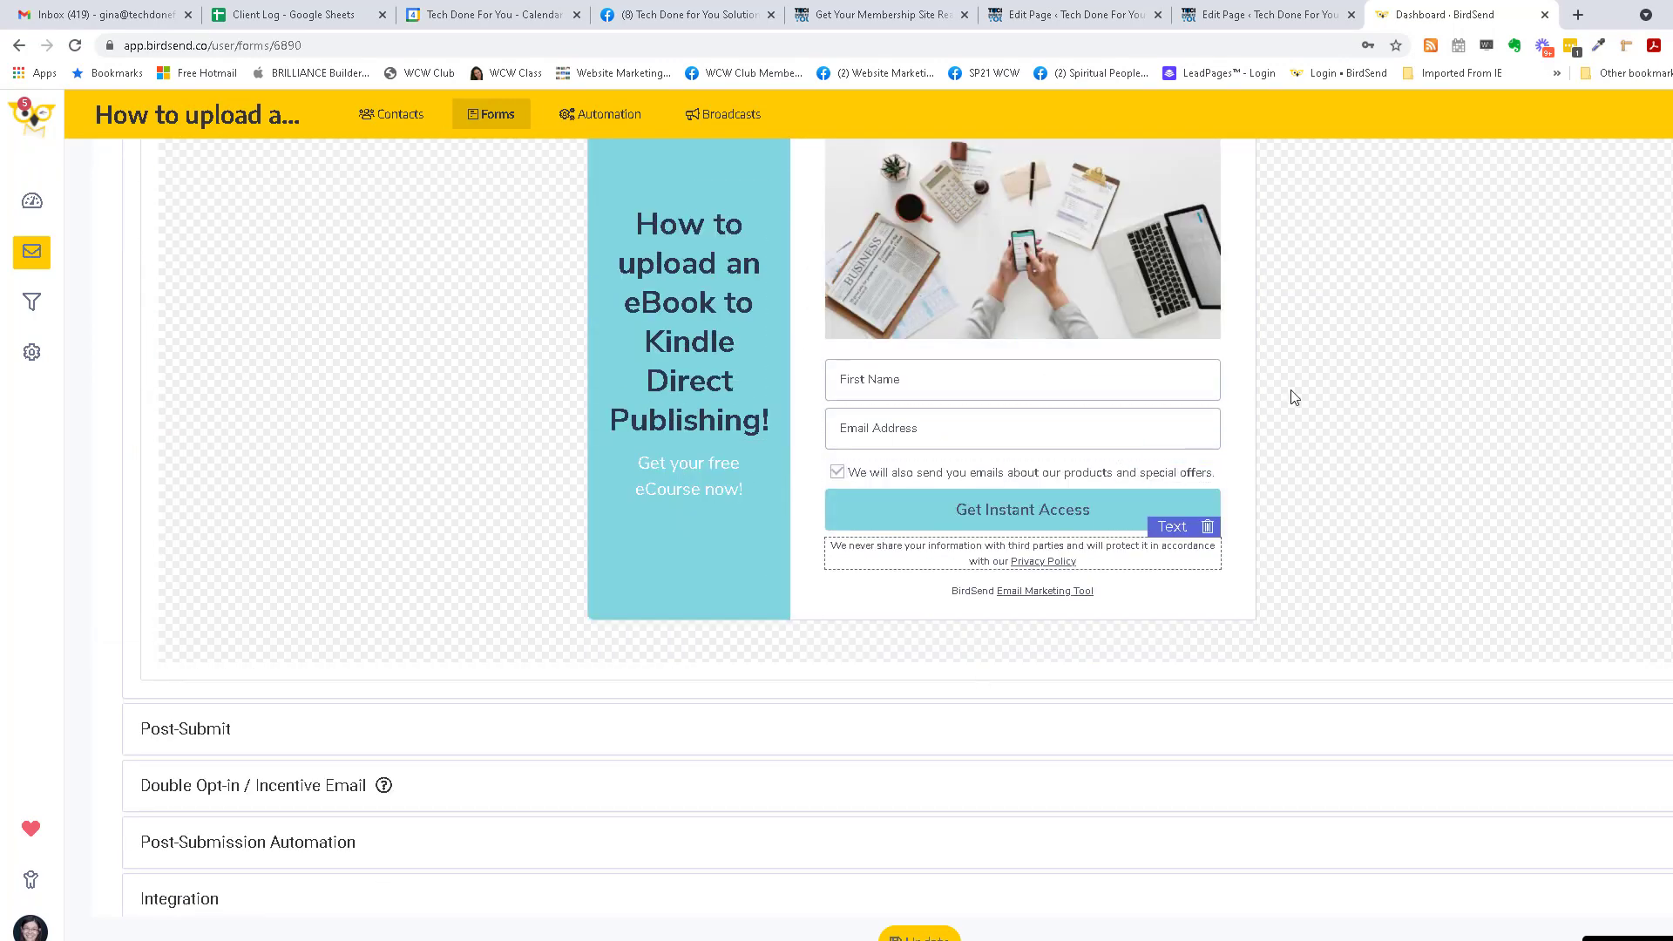
scroll(1100, 601, up, 4)
click(169, 311)
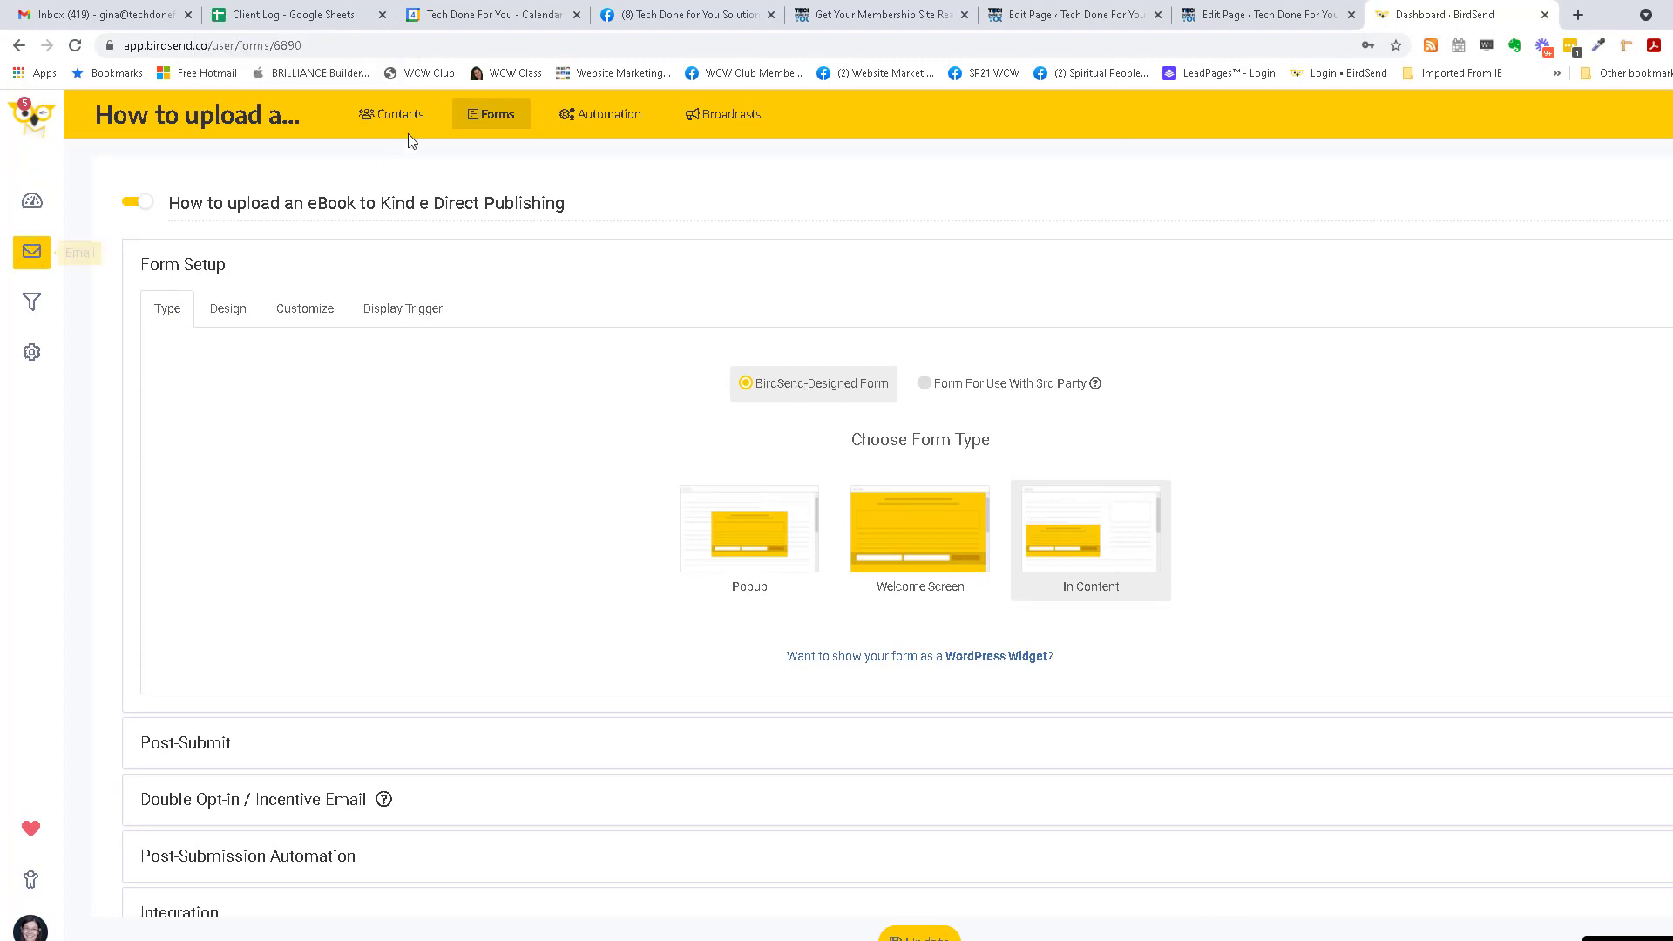
- Open the Get Your Membership Site Ready Fast form from the BirdSend forms list
click(490, 123)
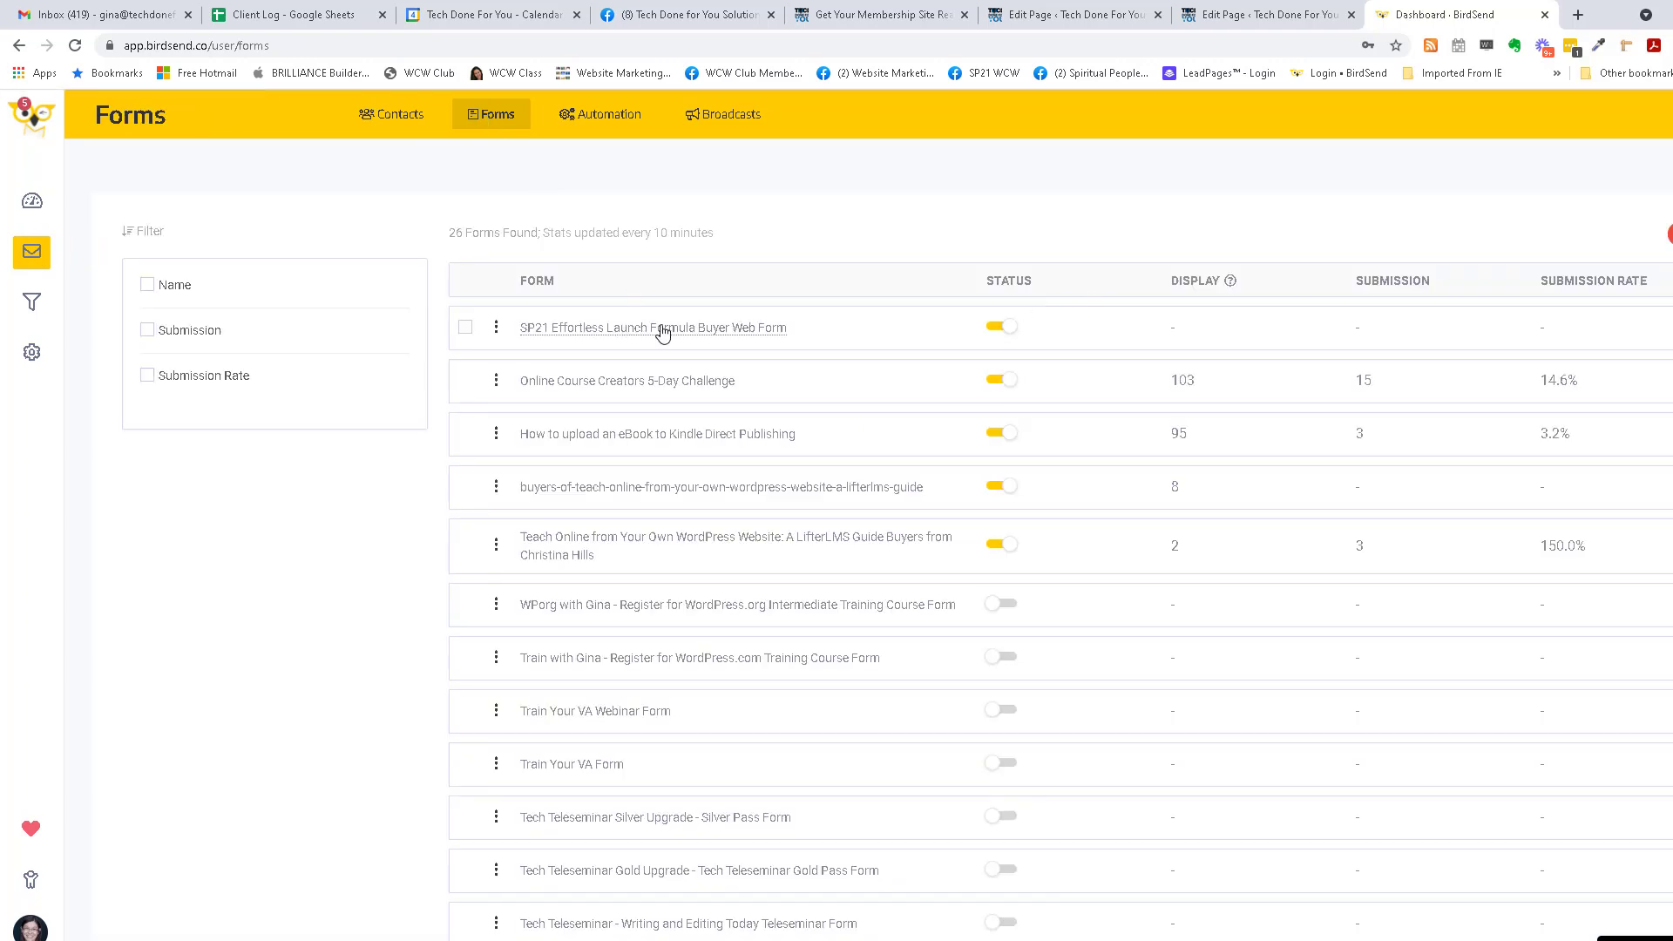
scroll(684, 554, down, 10)
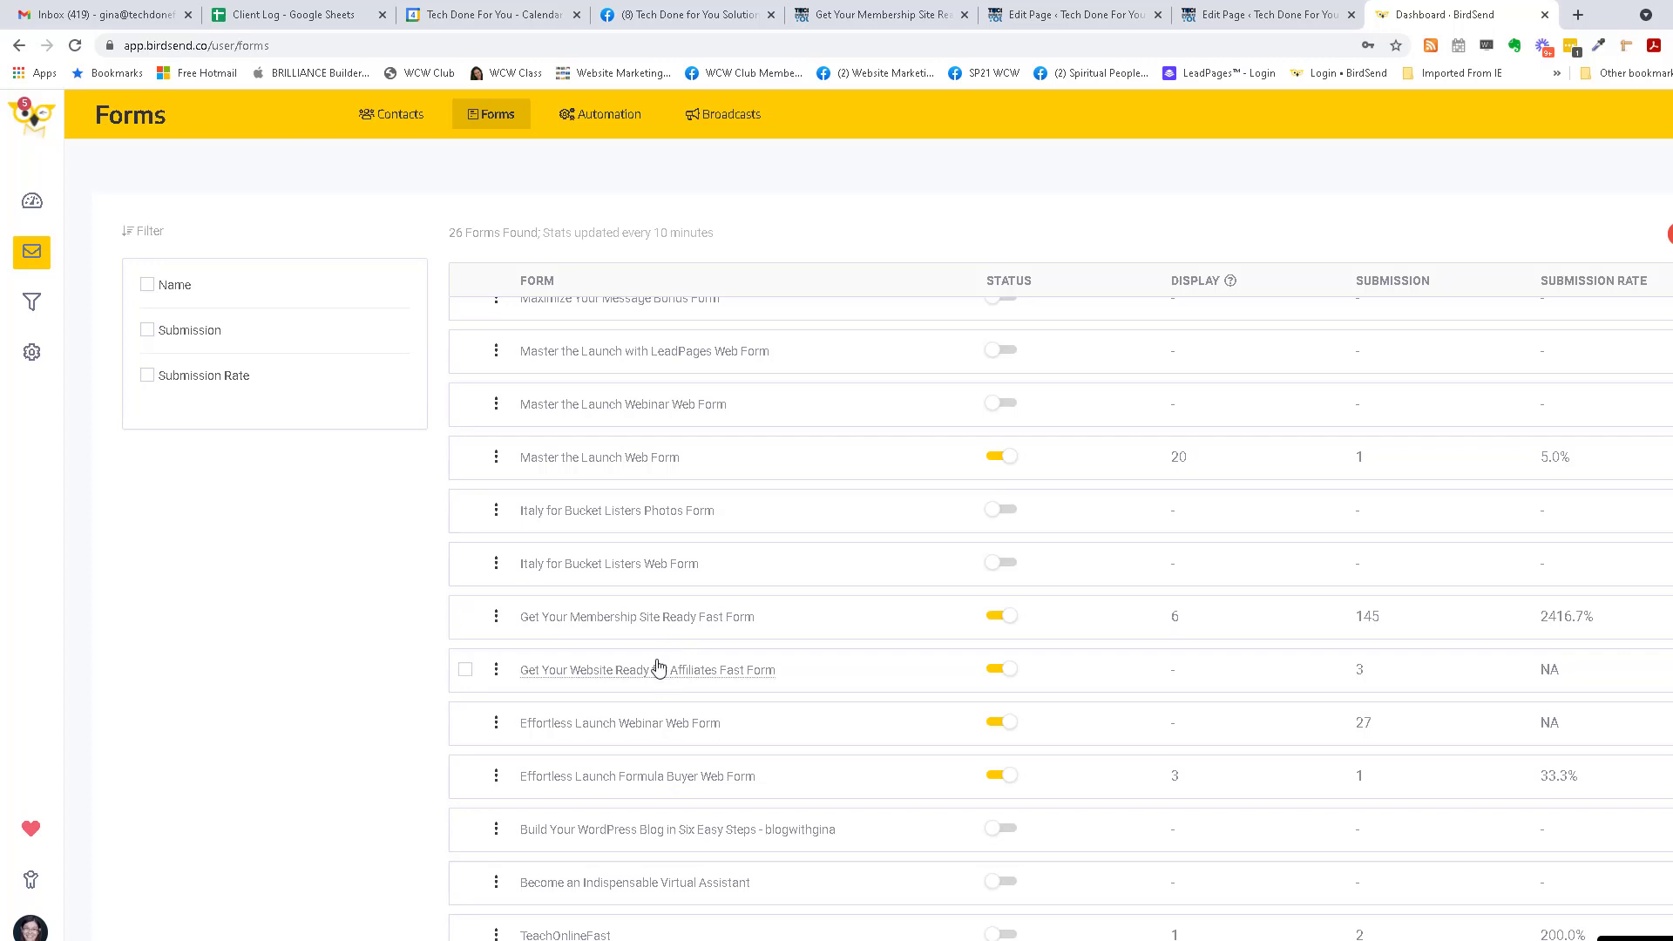
click(654, 620)
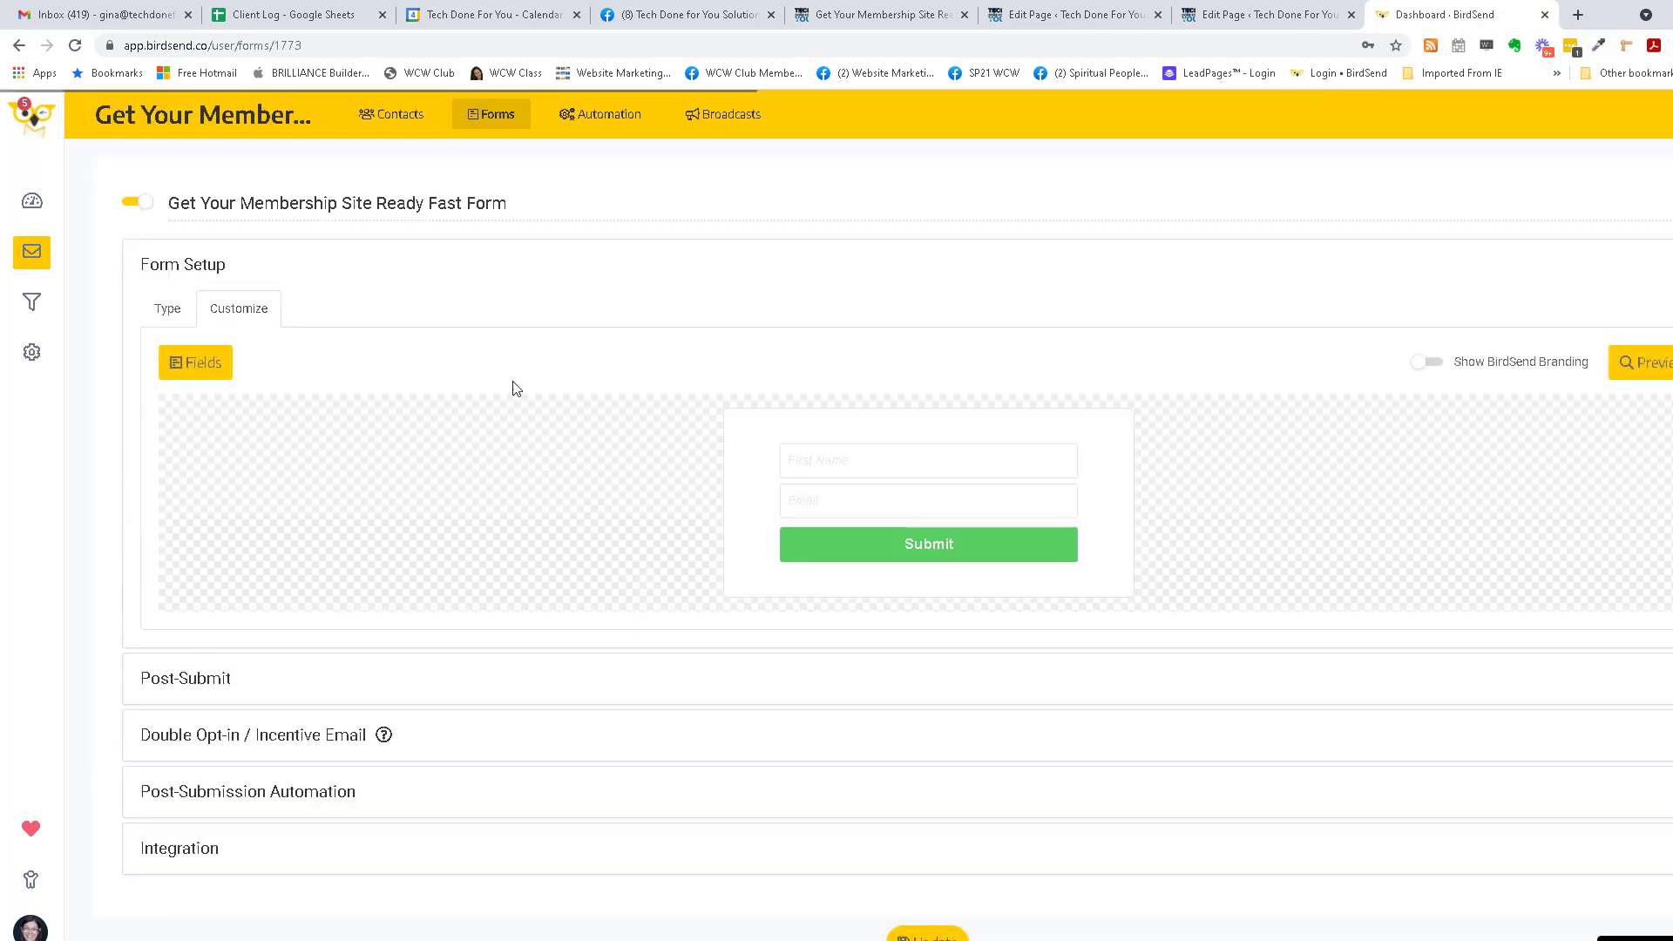
- Make it a BirdSend-designed In Content form, settling on the first design
click(178, 309)
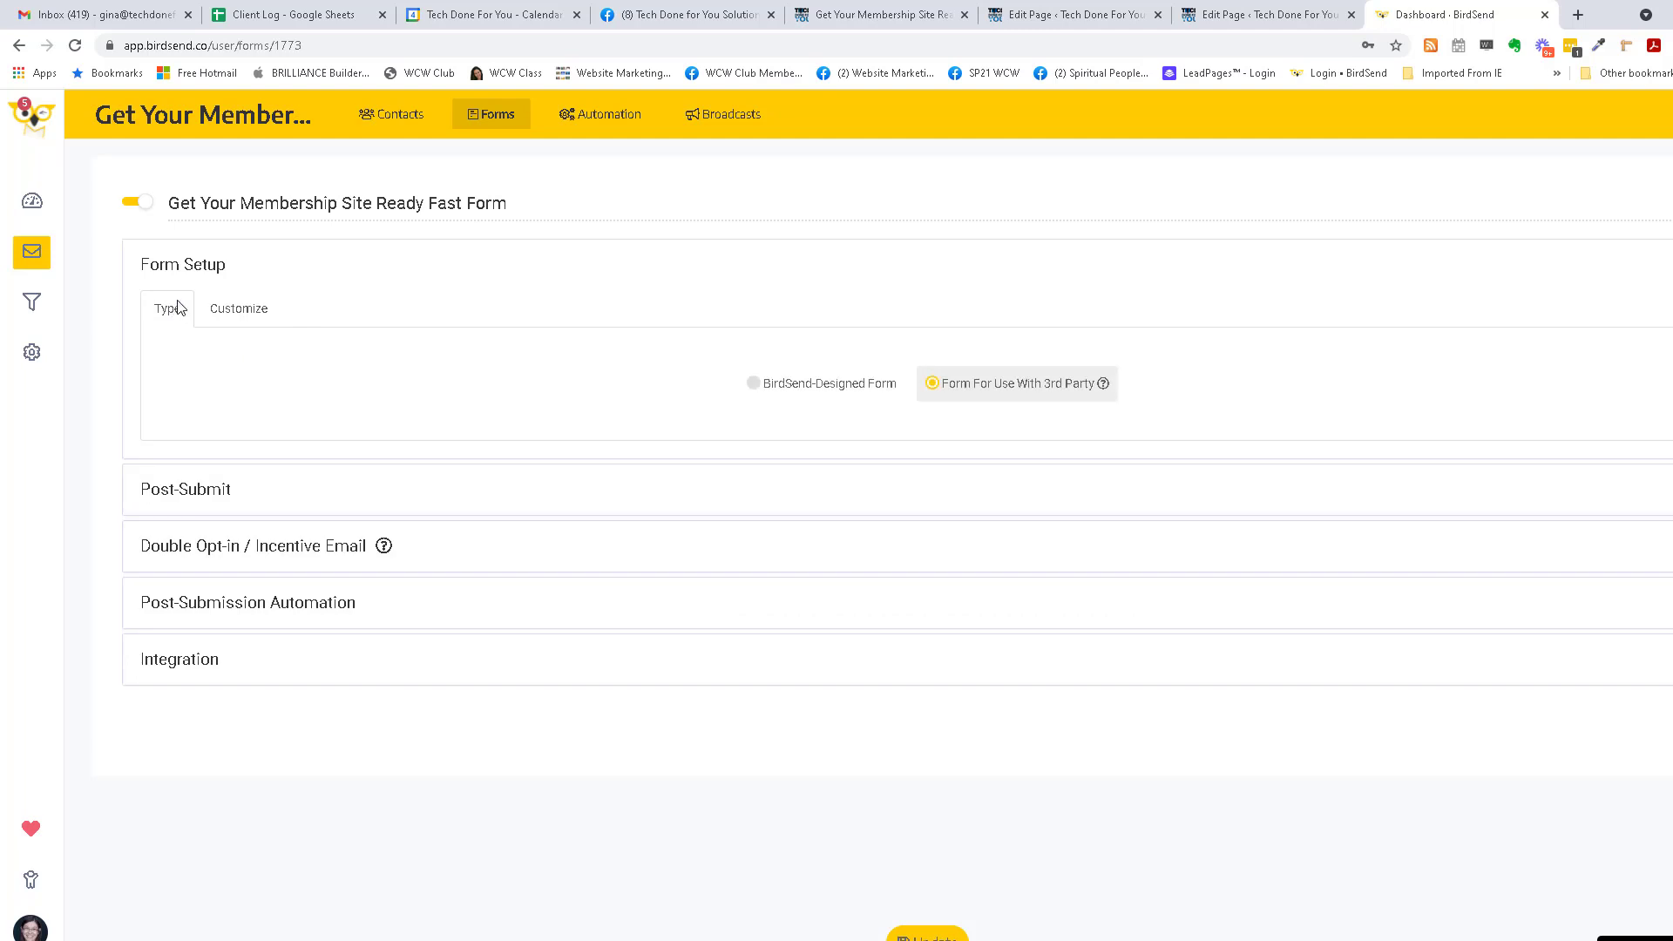
click(760, 384)
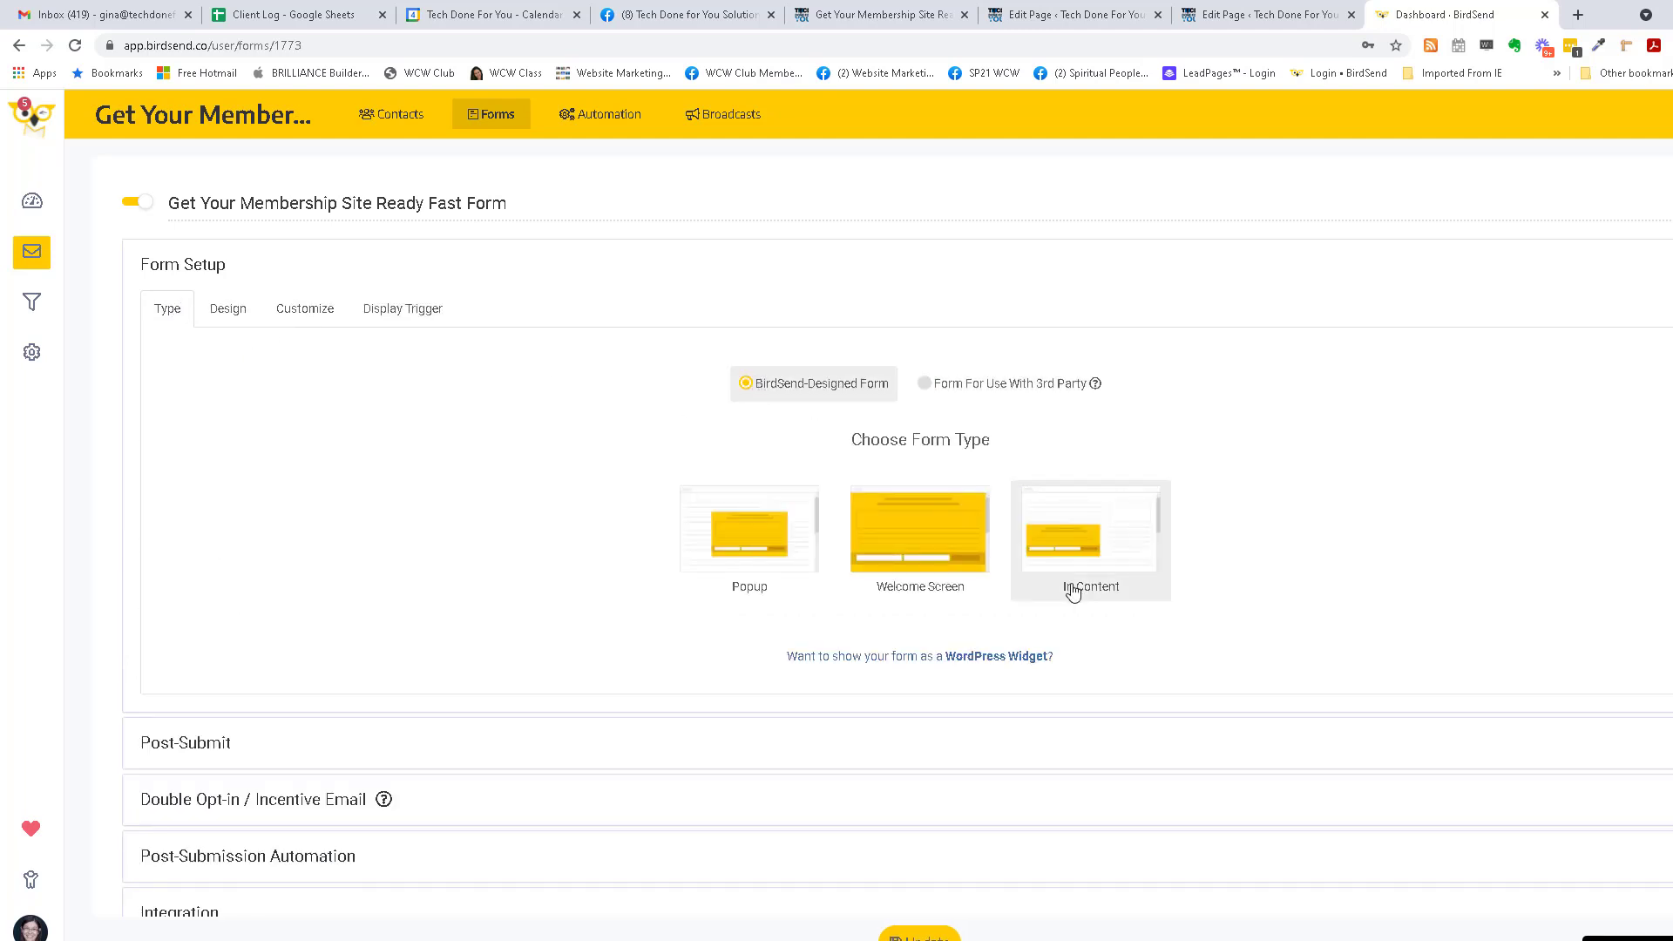
click(1089, 588)
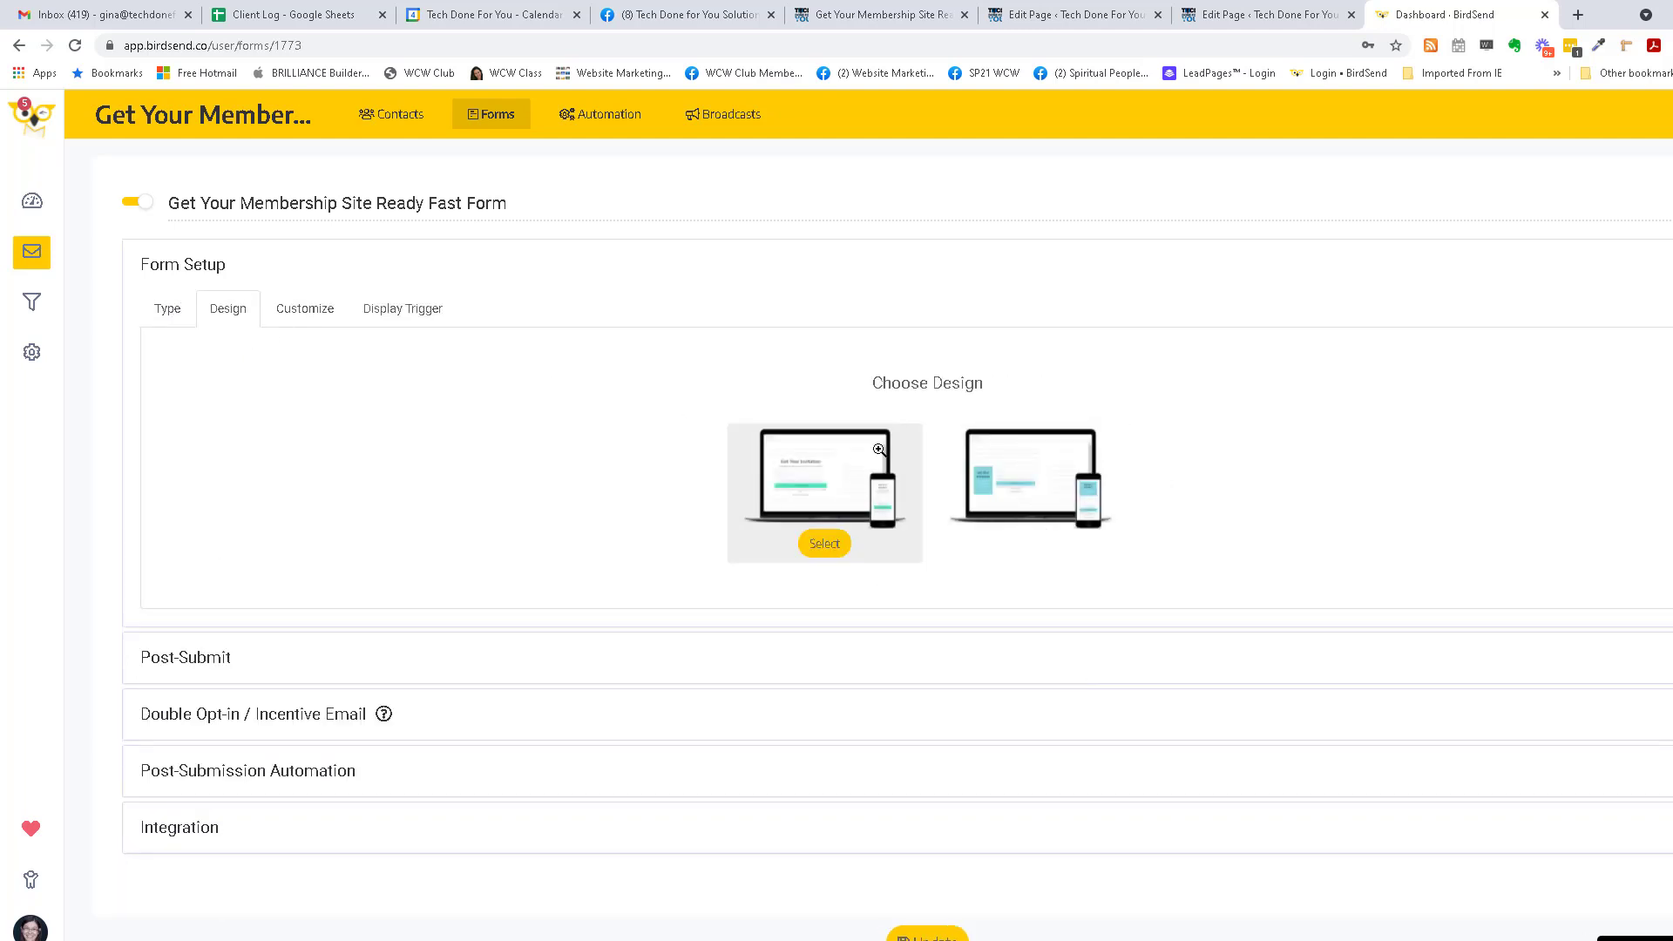
click(1066, 470)
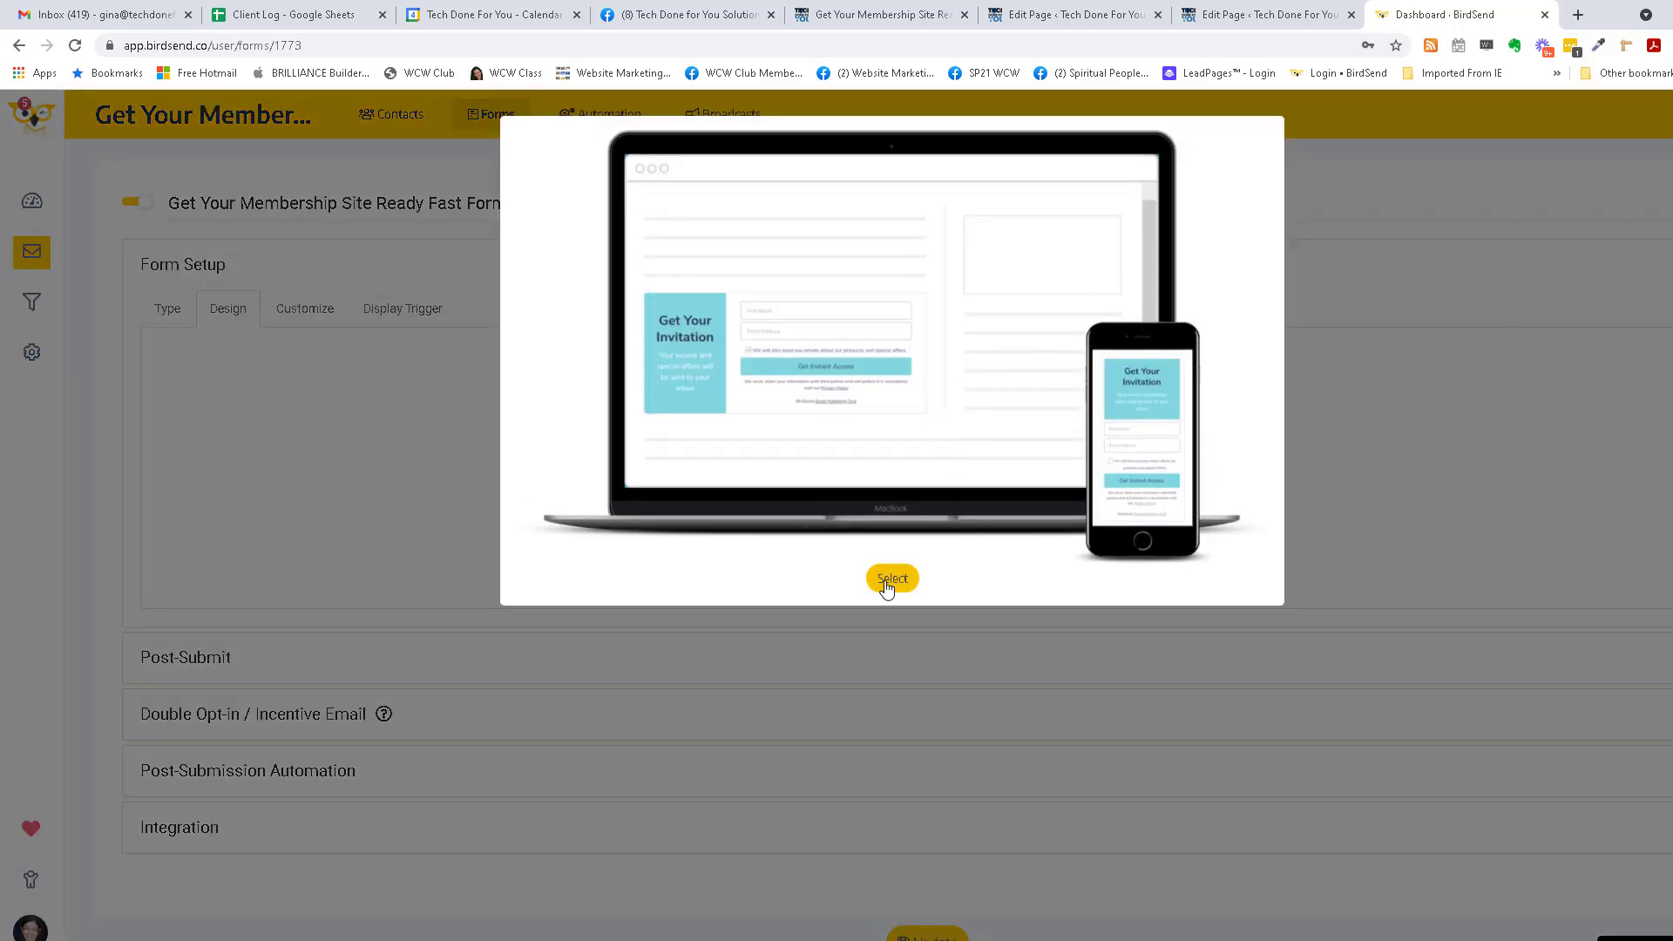
click(889, 578)
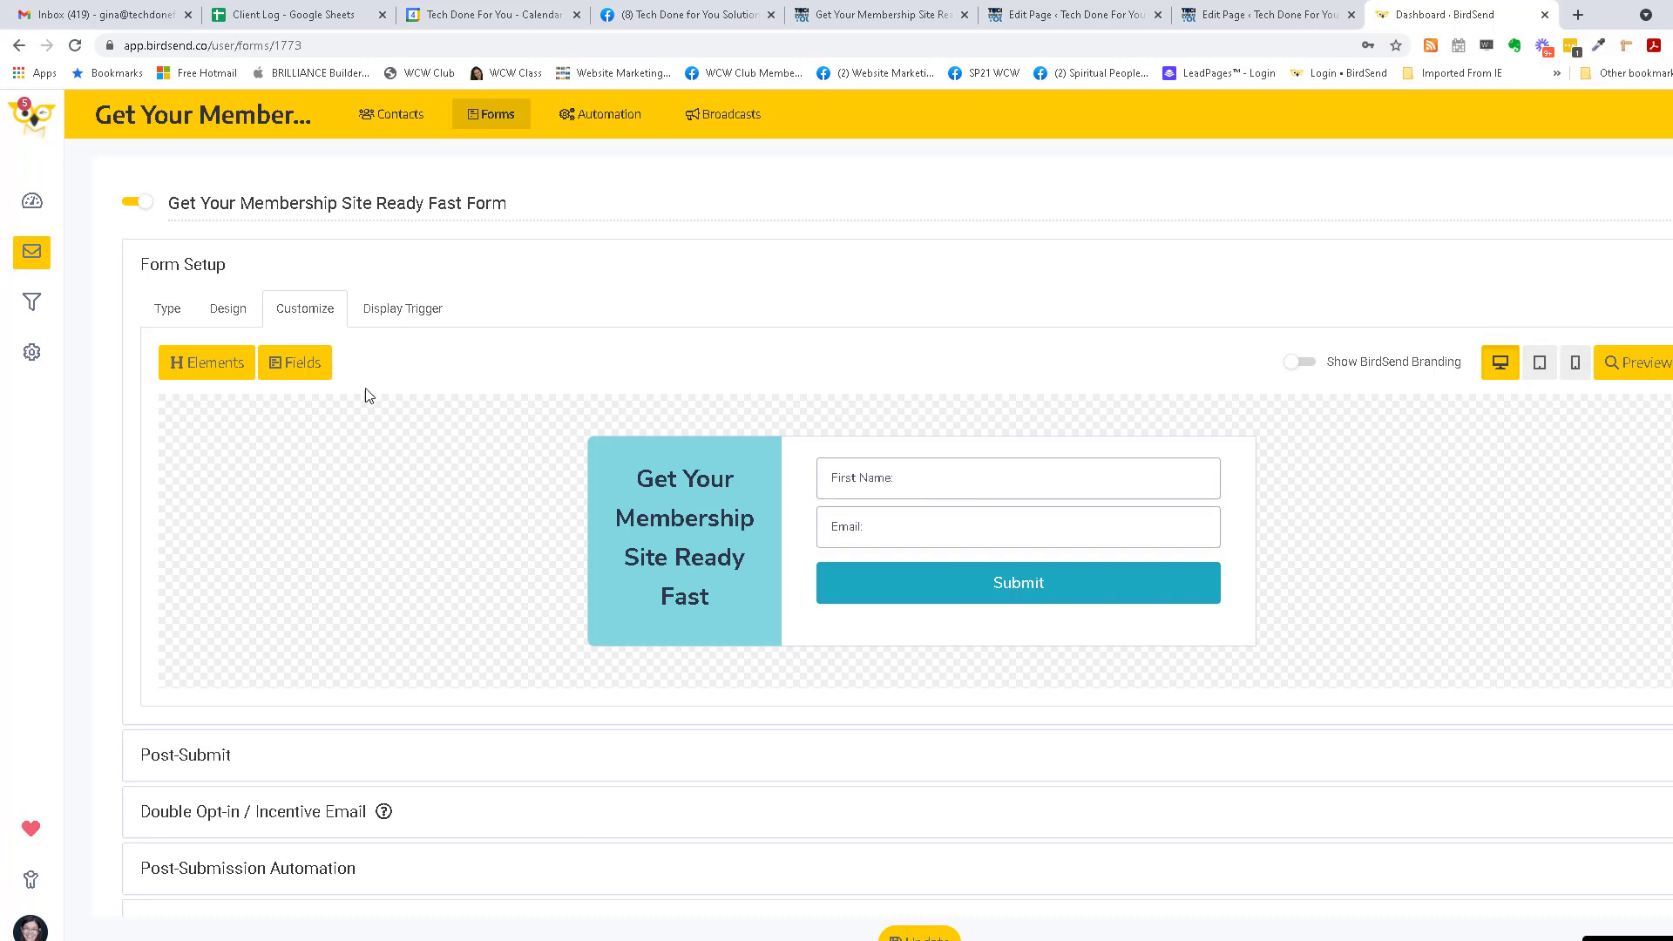
click(226, 314)
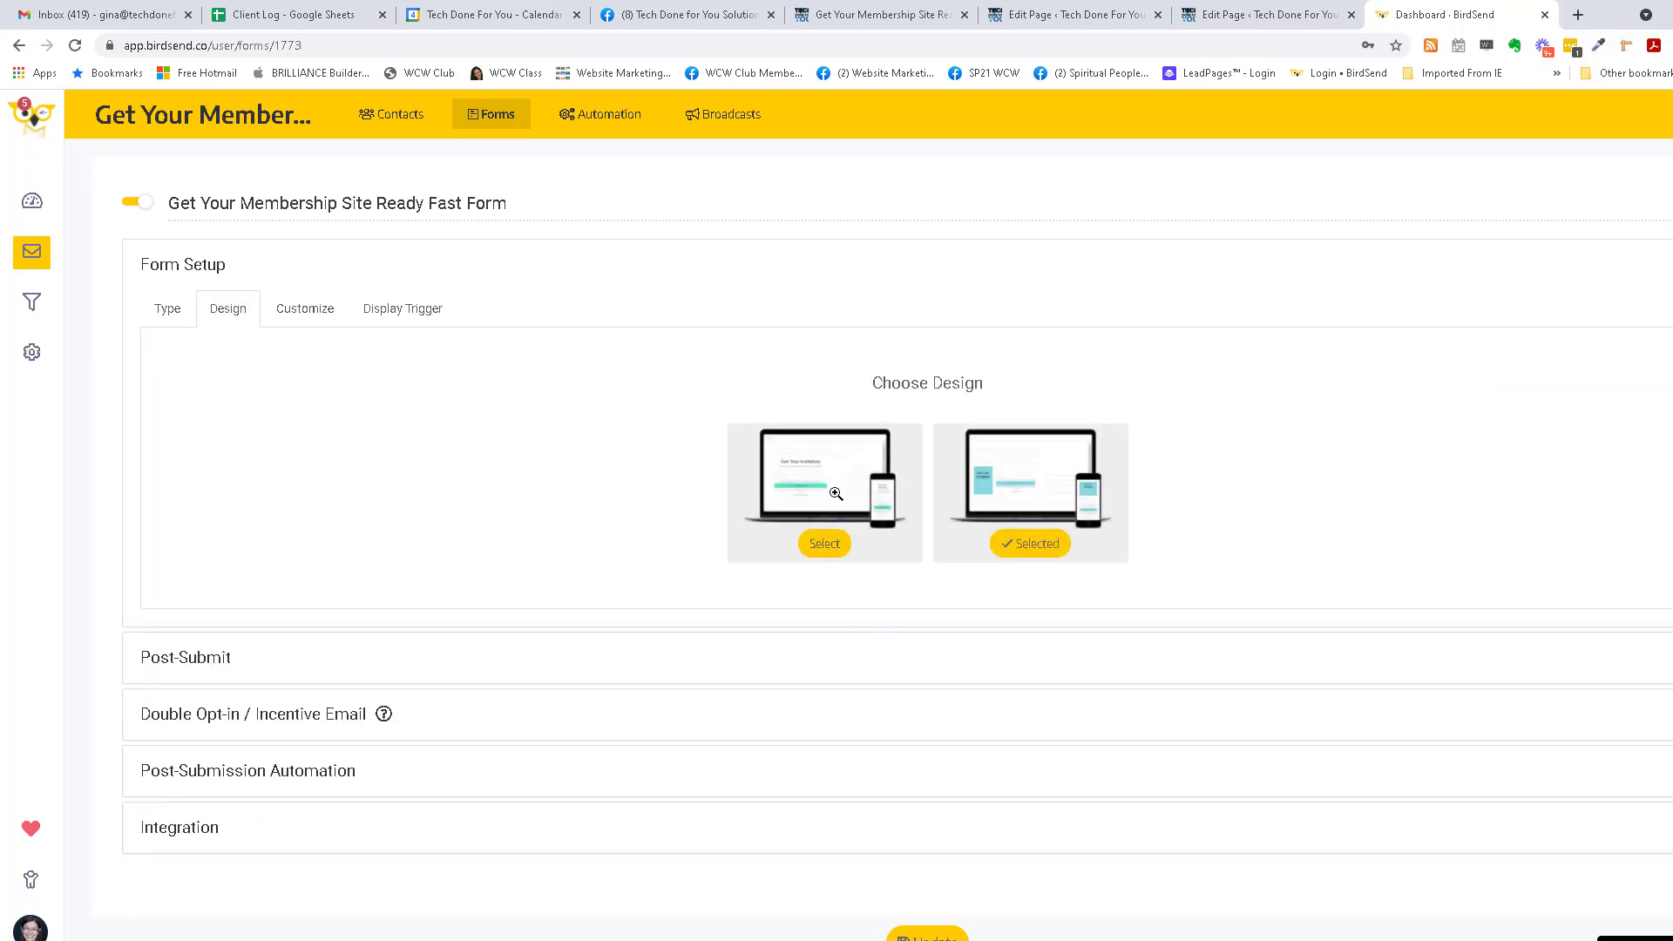
click(834, 489)
click(894, 579)
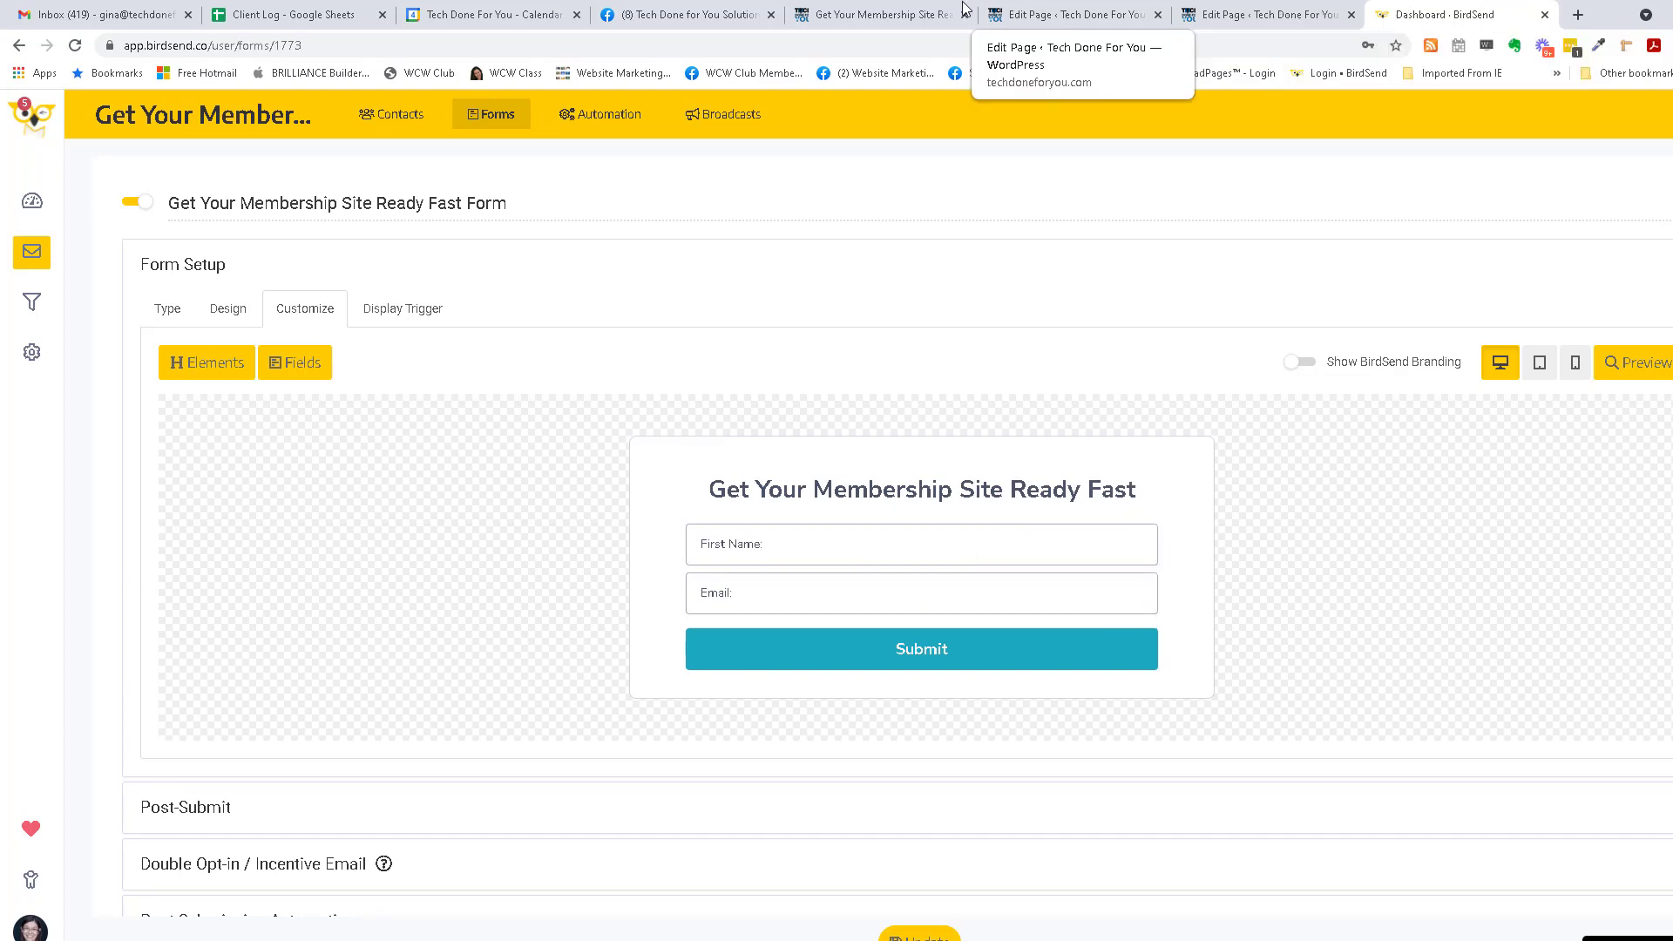
- Check the live signup page and form placement, then return to the WordPress page editor
click(832, 15)
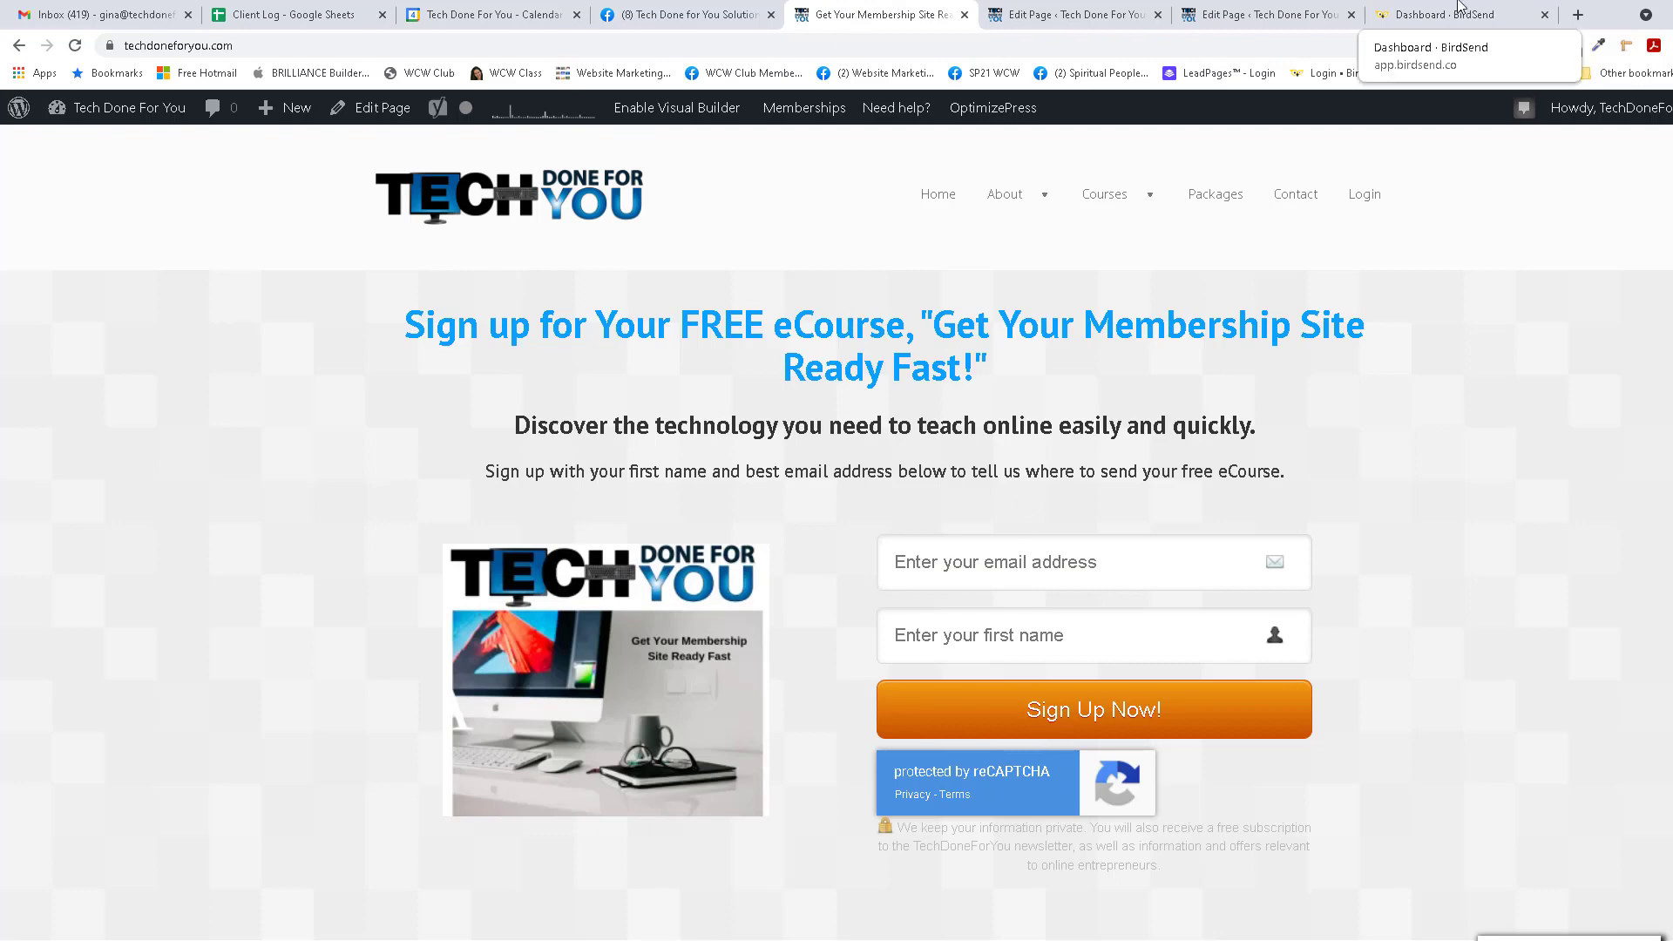
click(1418, 16)
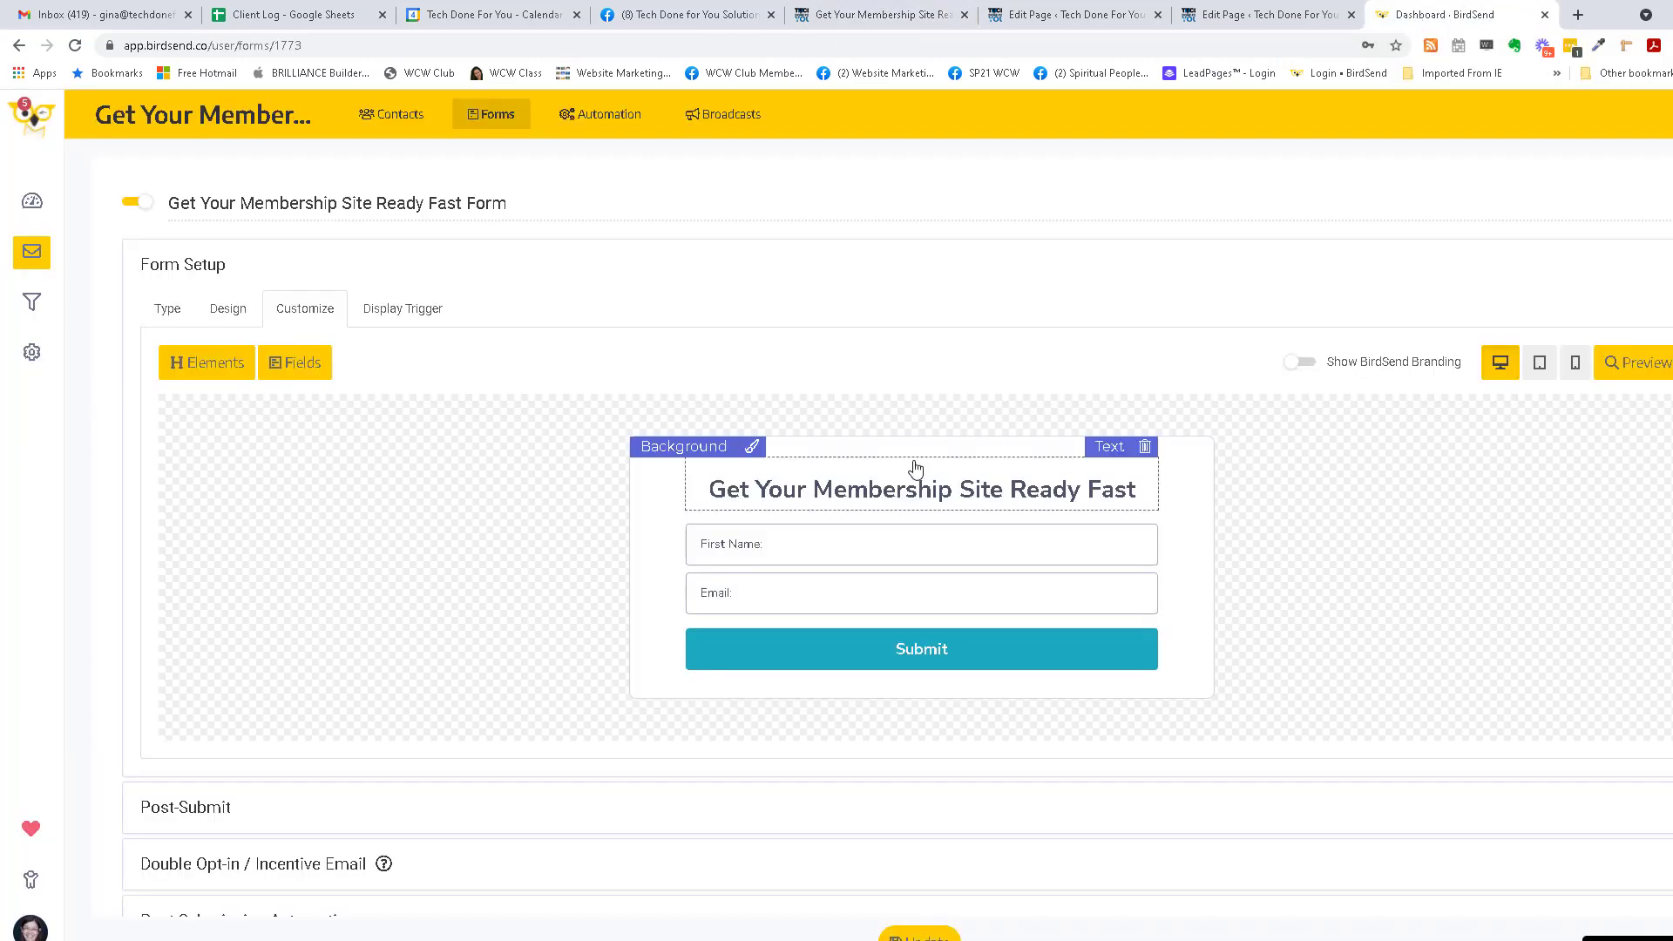
click(396, 320)
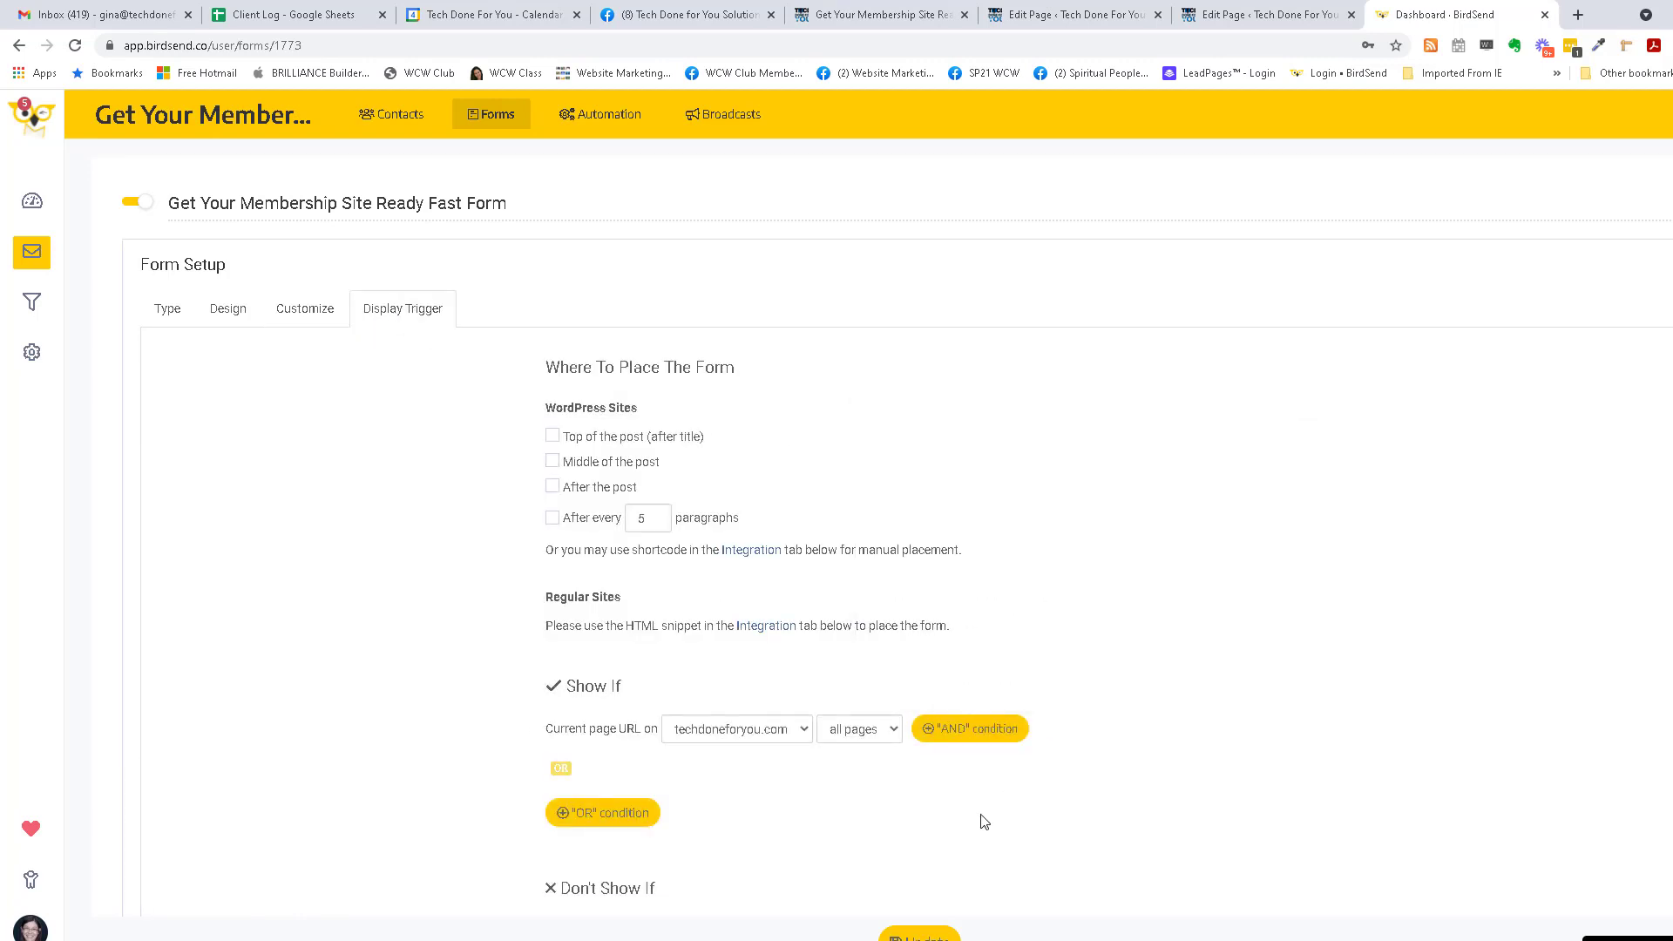
click(305, 316)
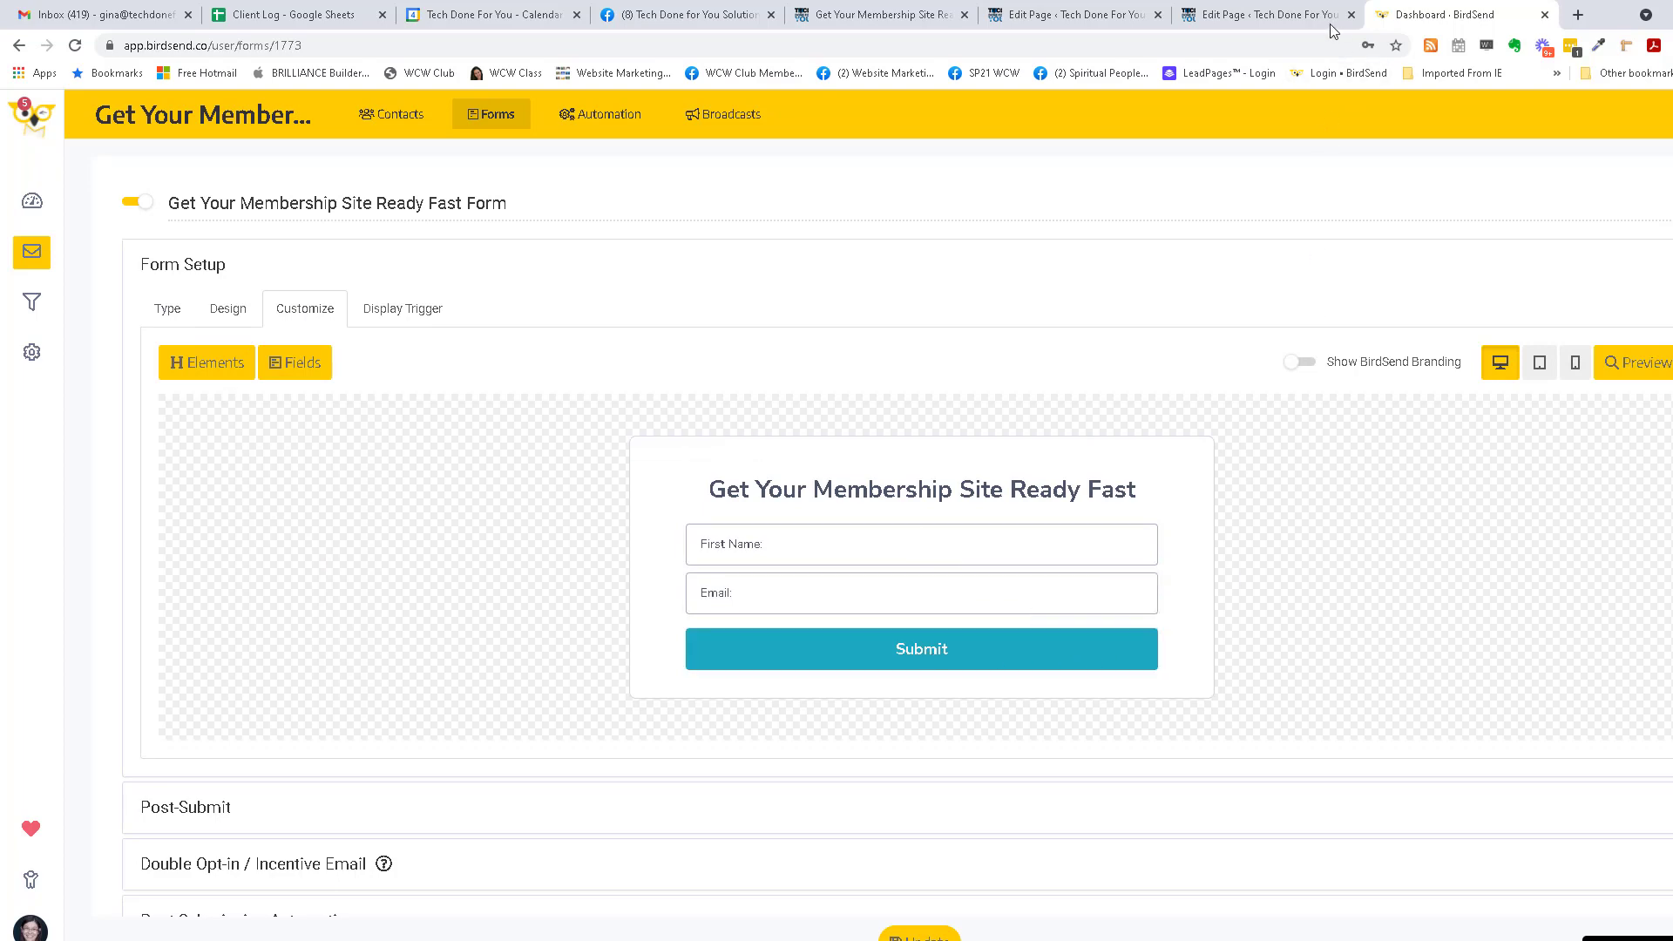
click(1293, 12)
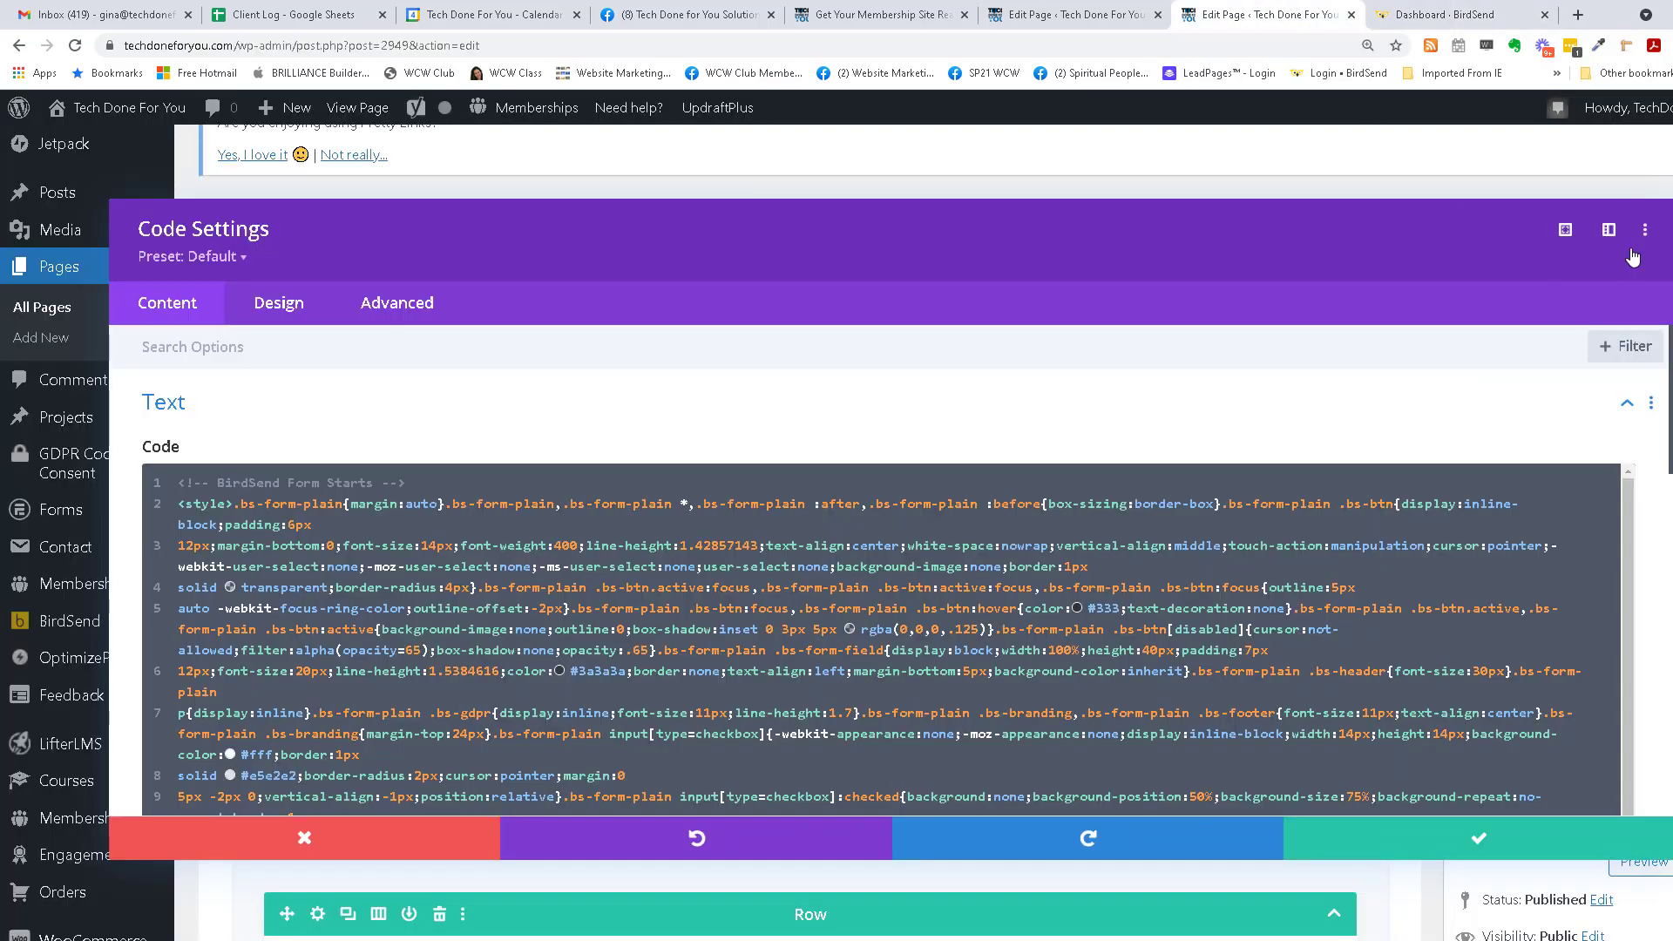
- Check the Submit button colour and design choices, then save the membership form with Update
click(1449, 15)
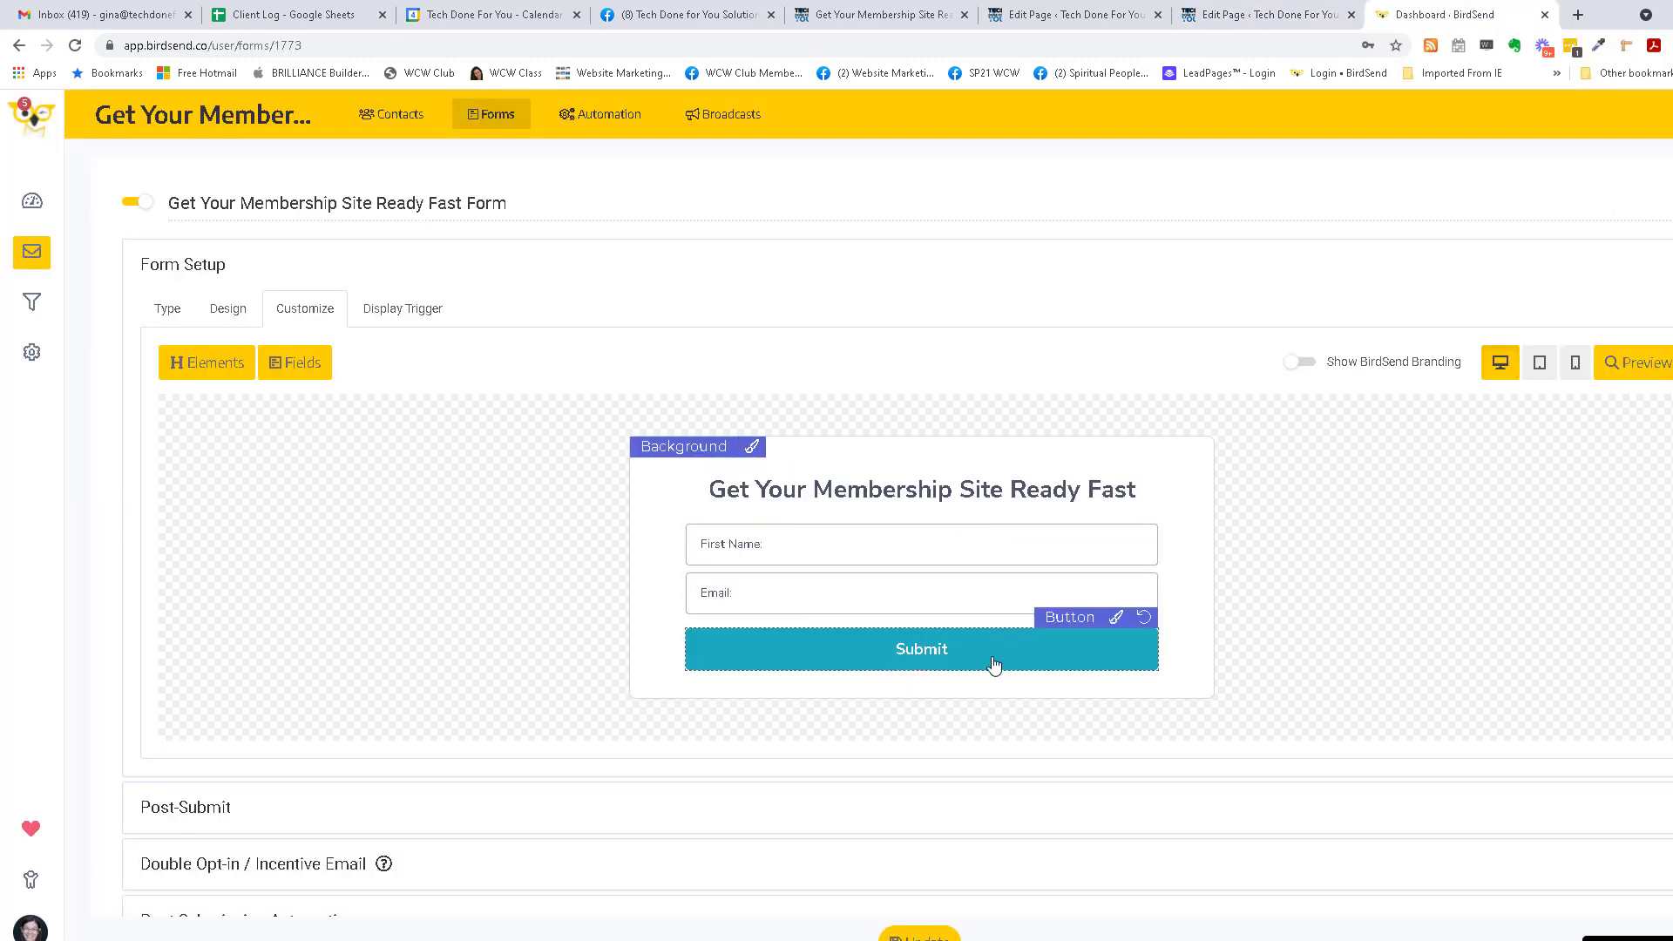
click(1116, 619)
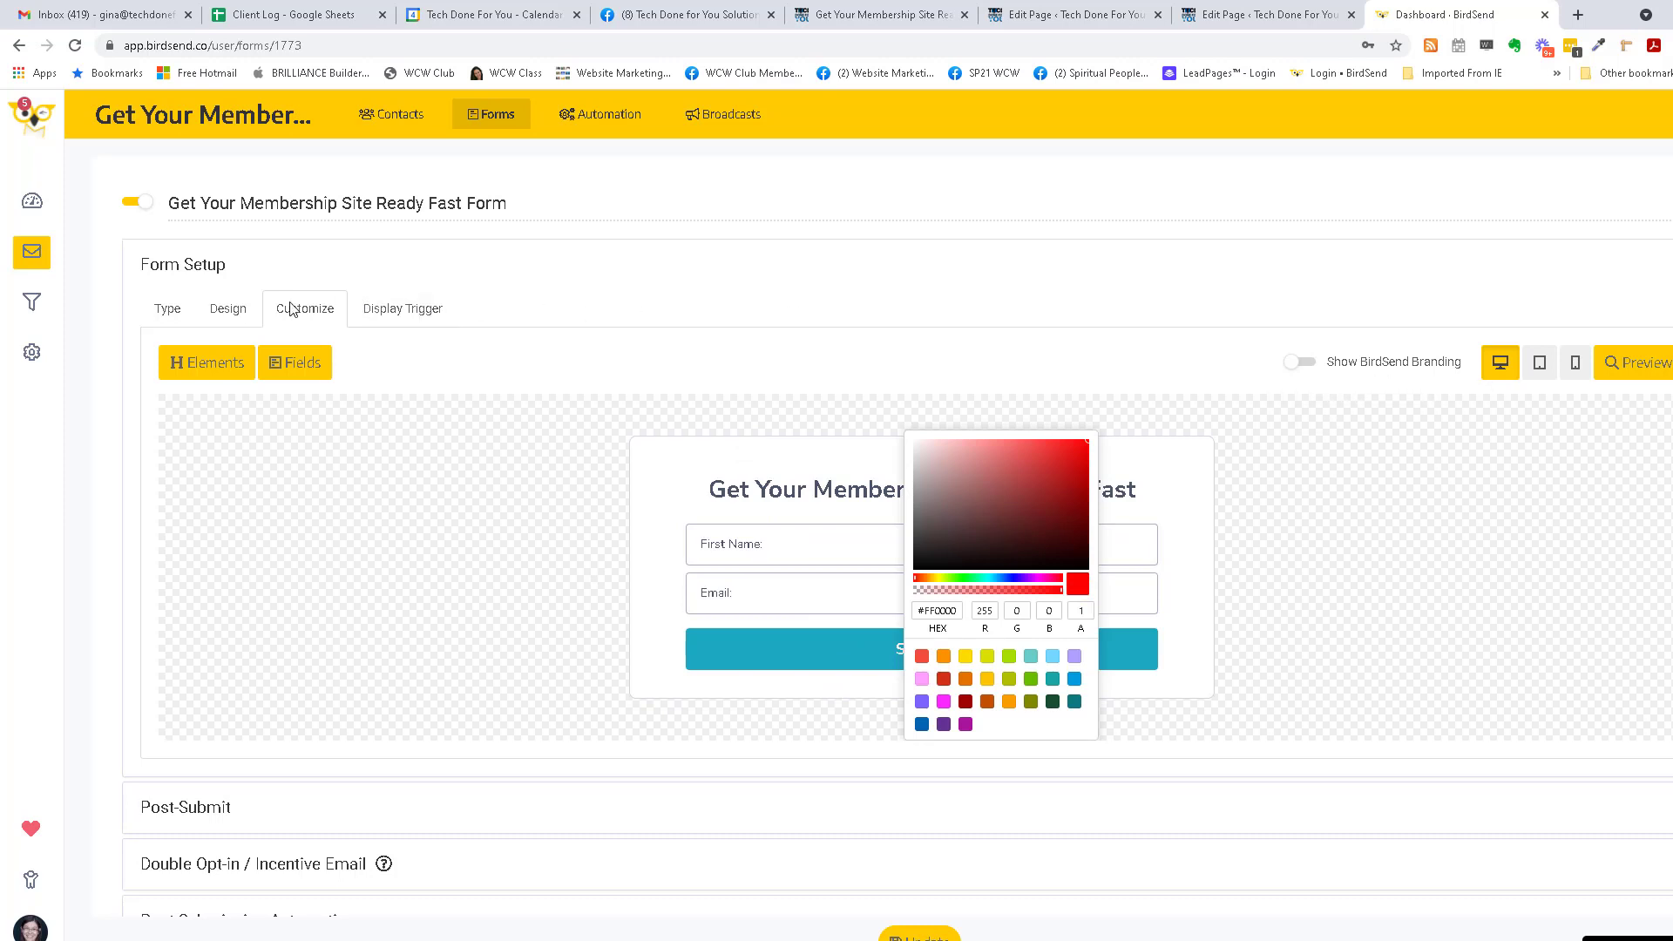
click(223, 316)
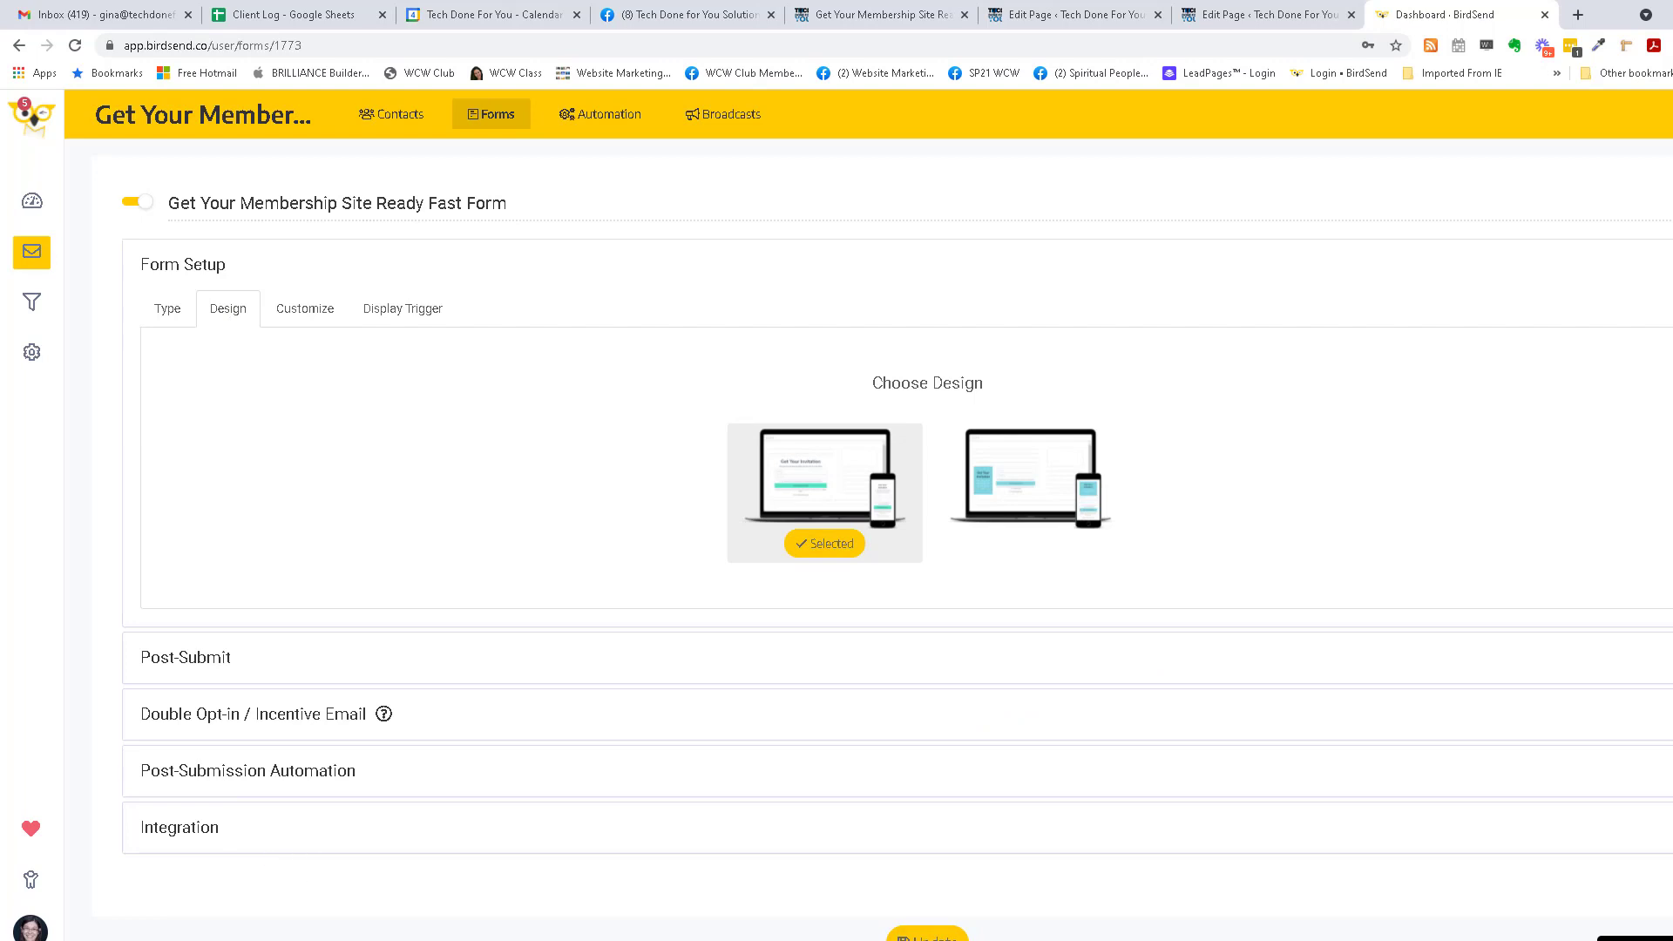
click(928, 936)
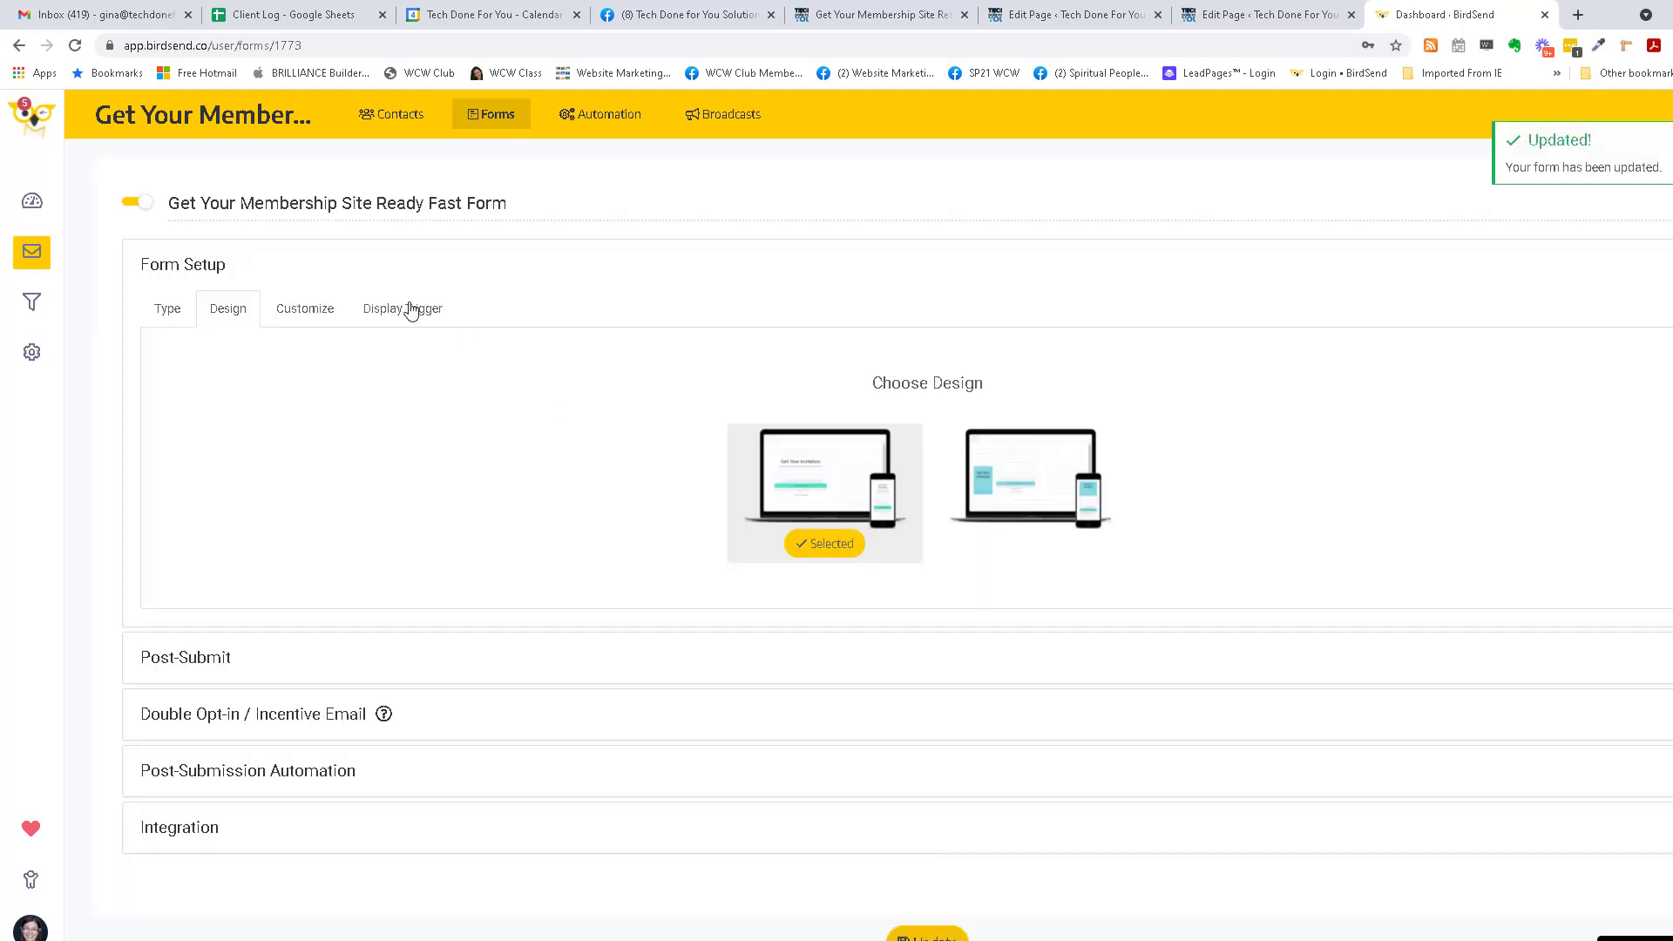
click(297, 312)
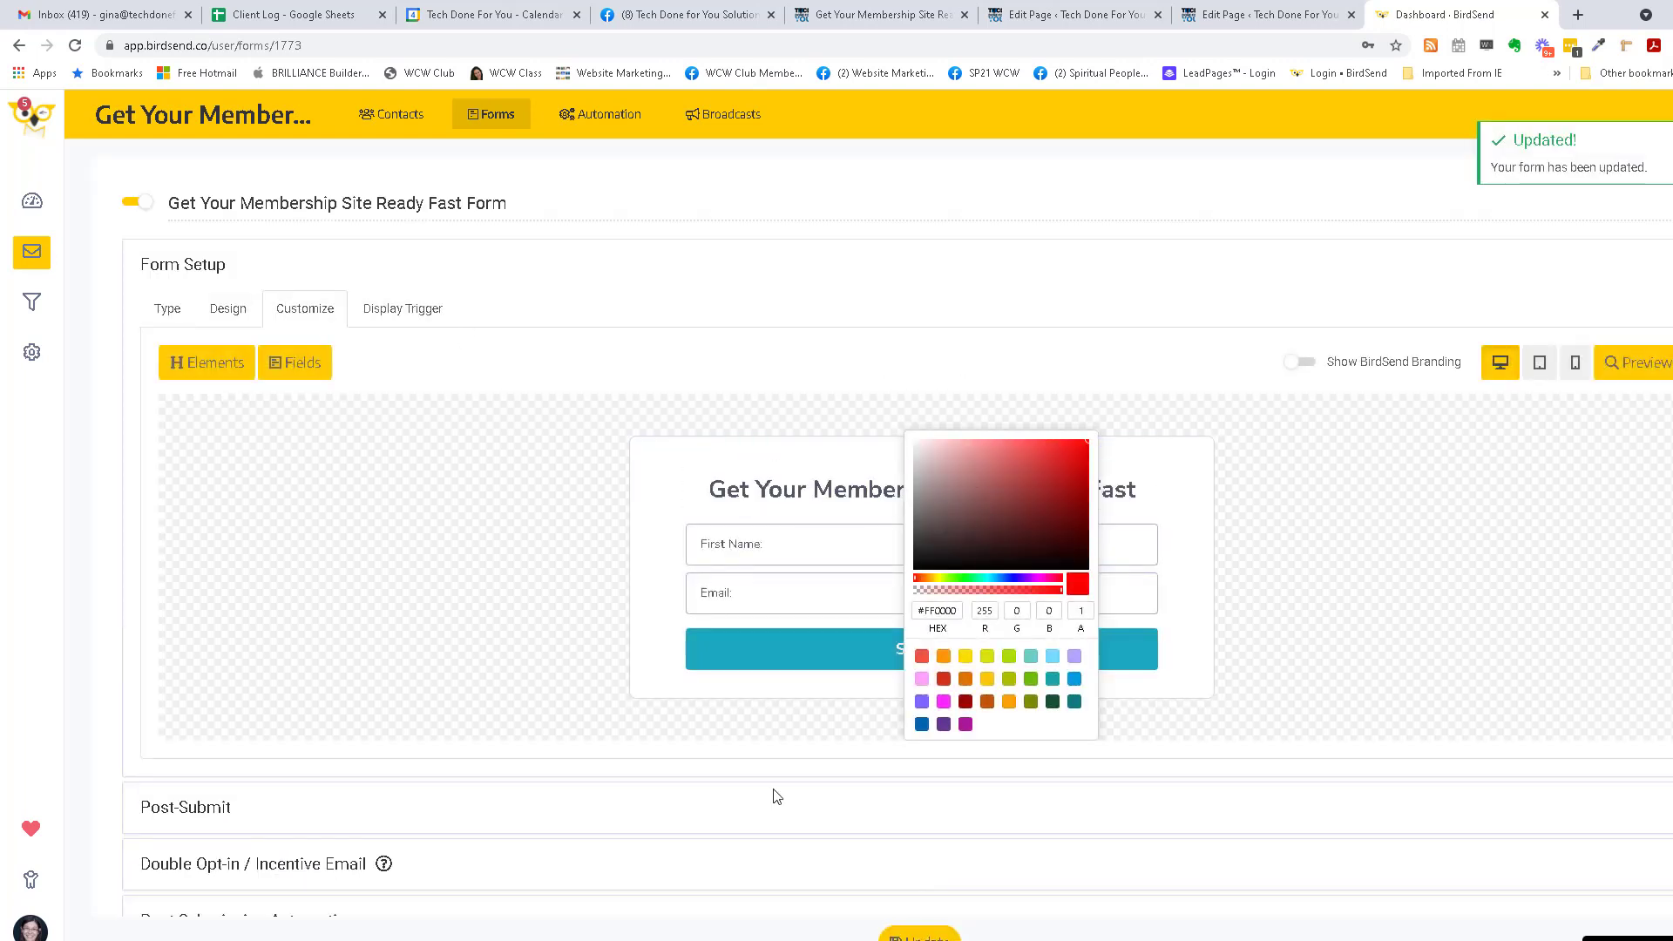
scroll(366, 828, down, 2)
- Expand the form's Integration options and open the WordPress widget help link in a new tab
click(216, 858)
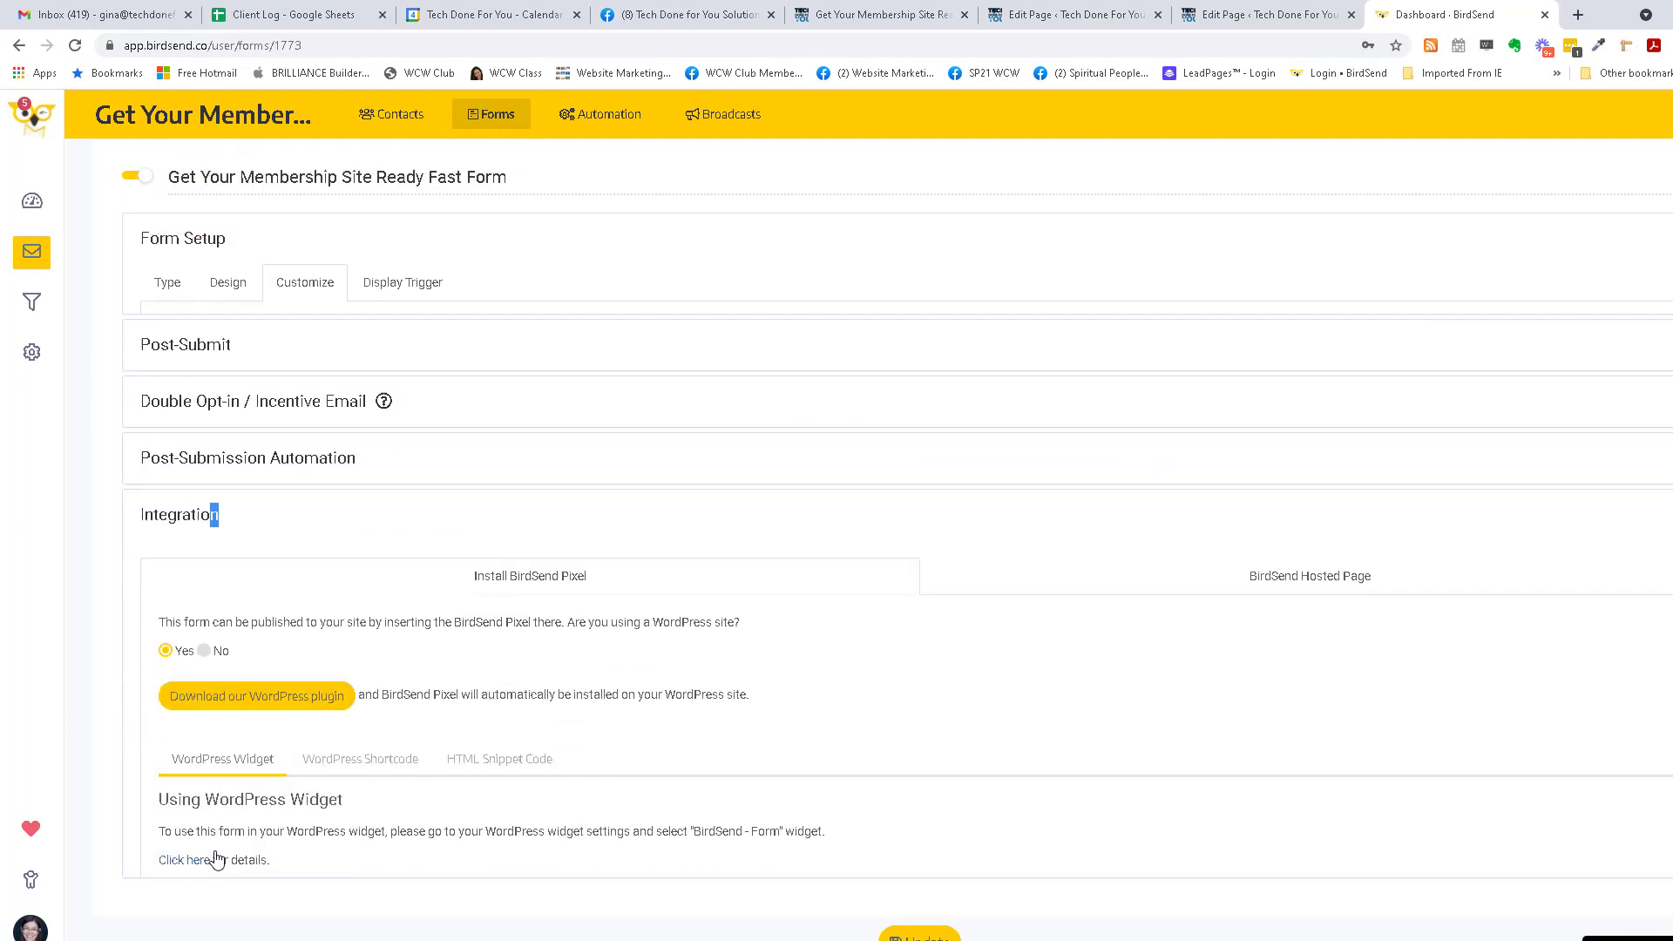
click(1281, 542)
click(630, 570)
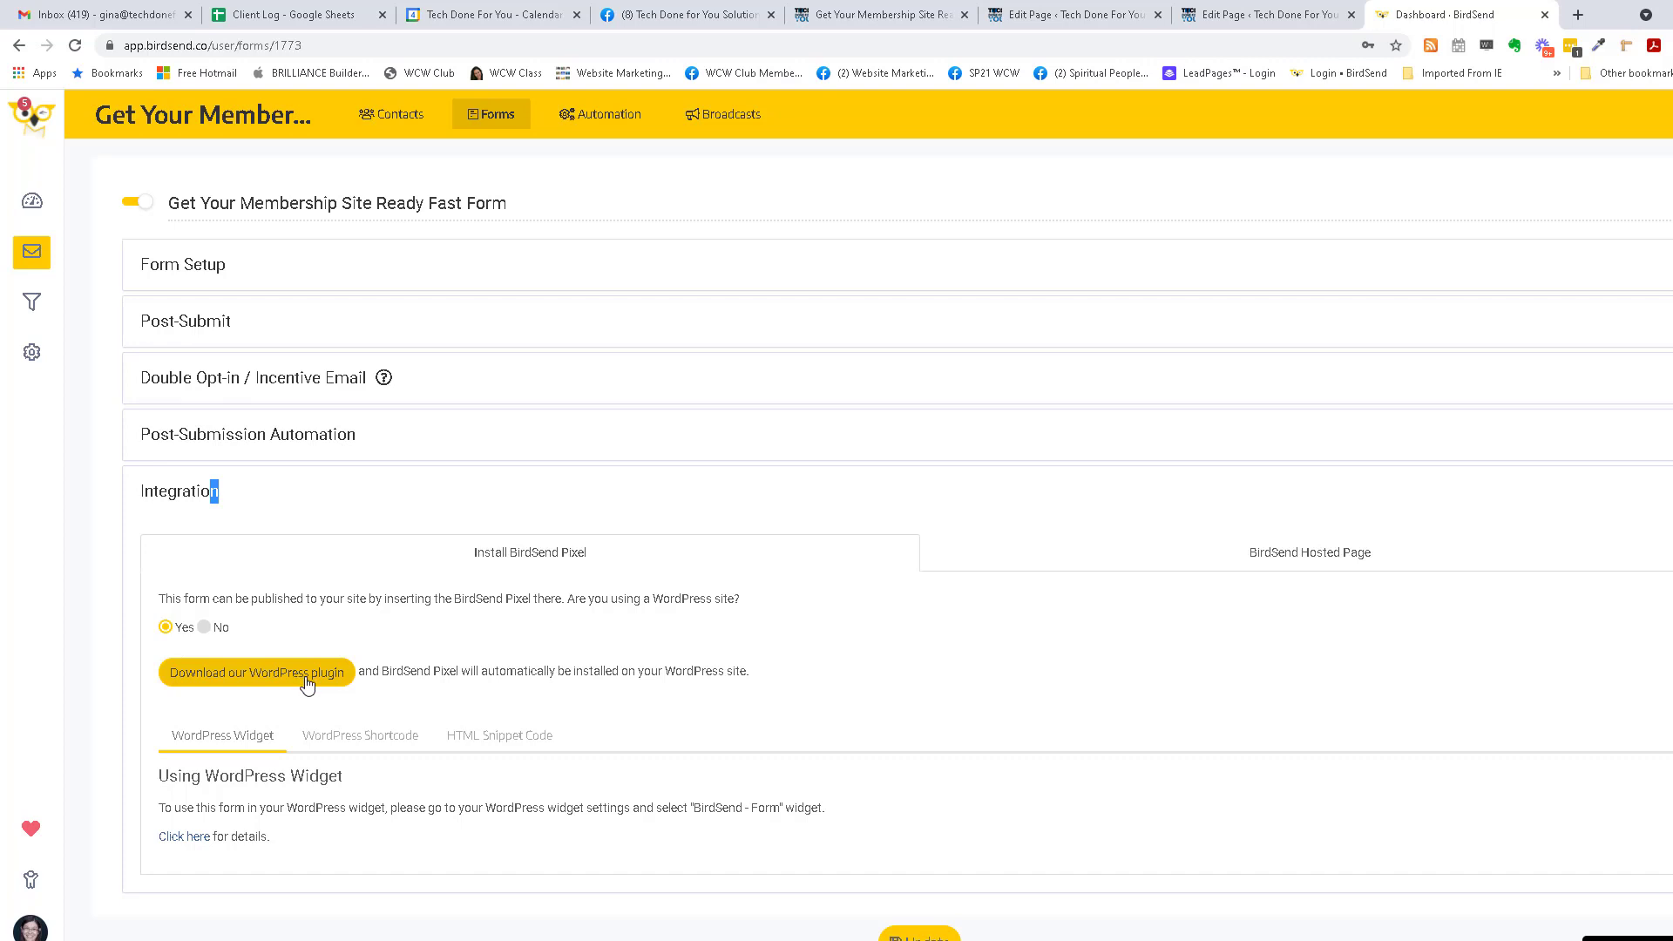
right_click(179, 838)
click(269, 624)
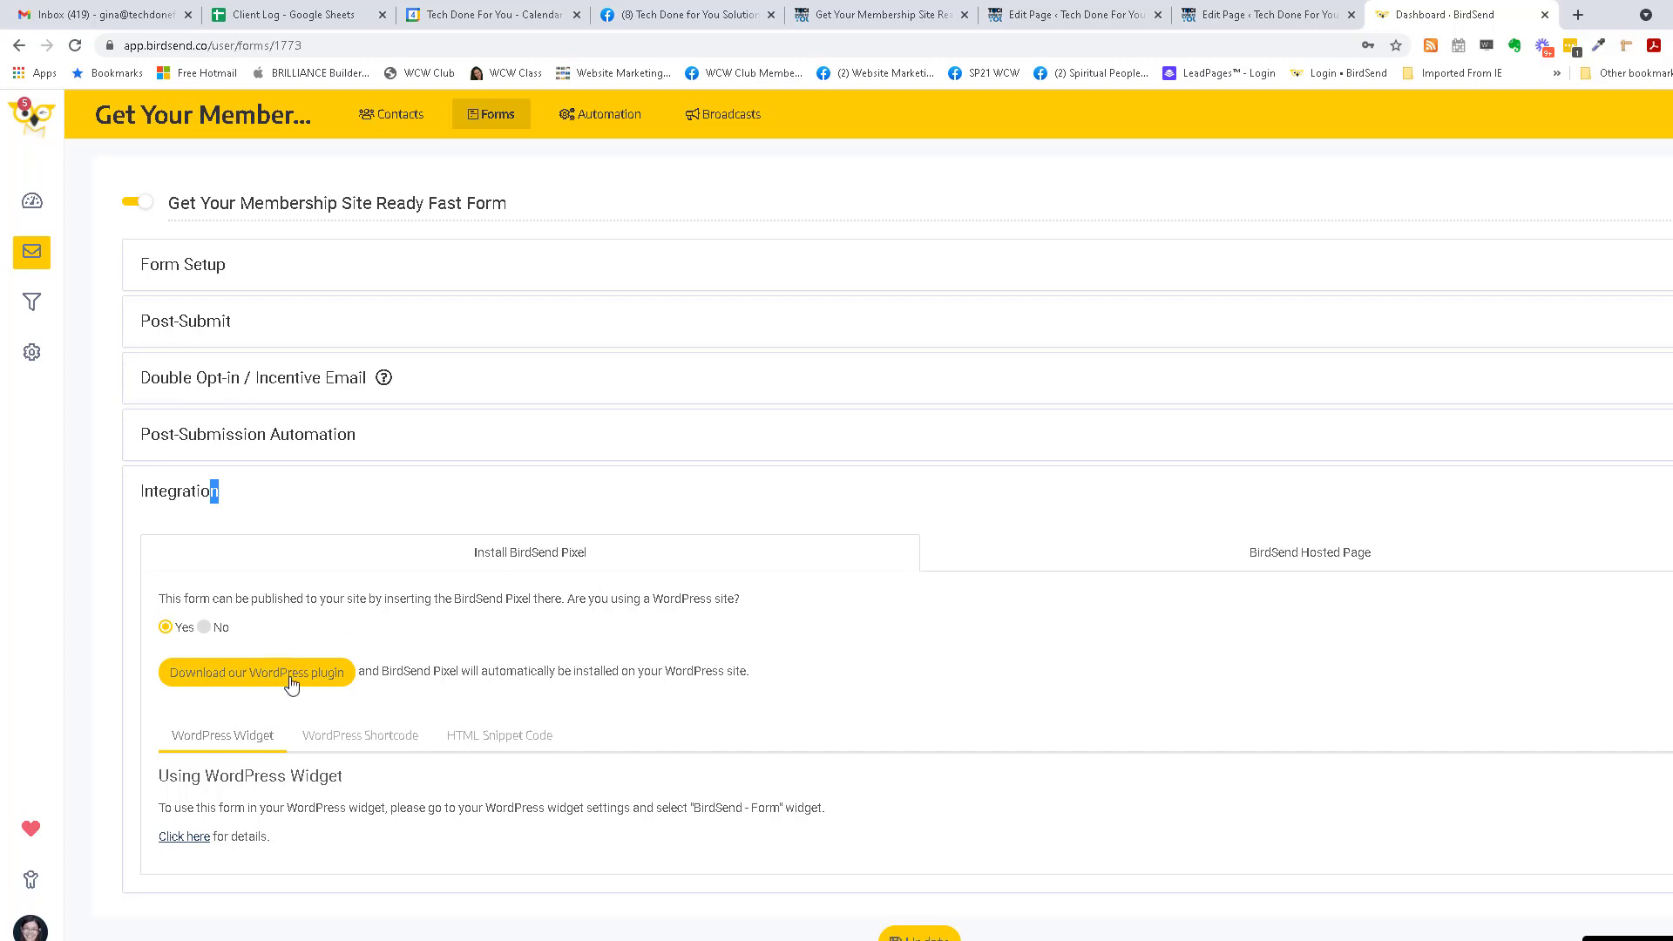
- Select the form's HTML Snippet Code embed and save the form again
click(358, 743)
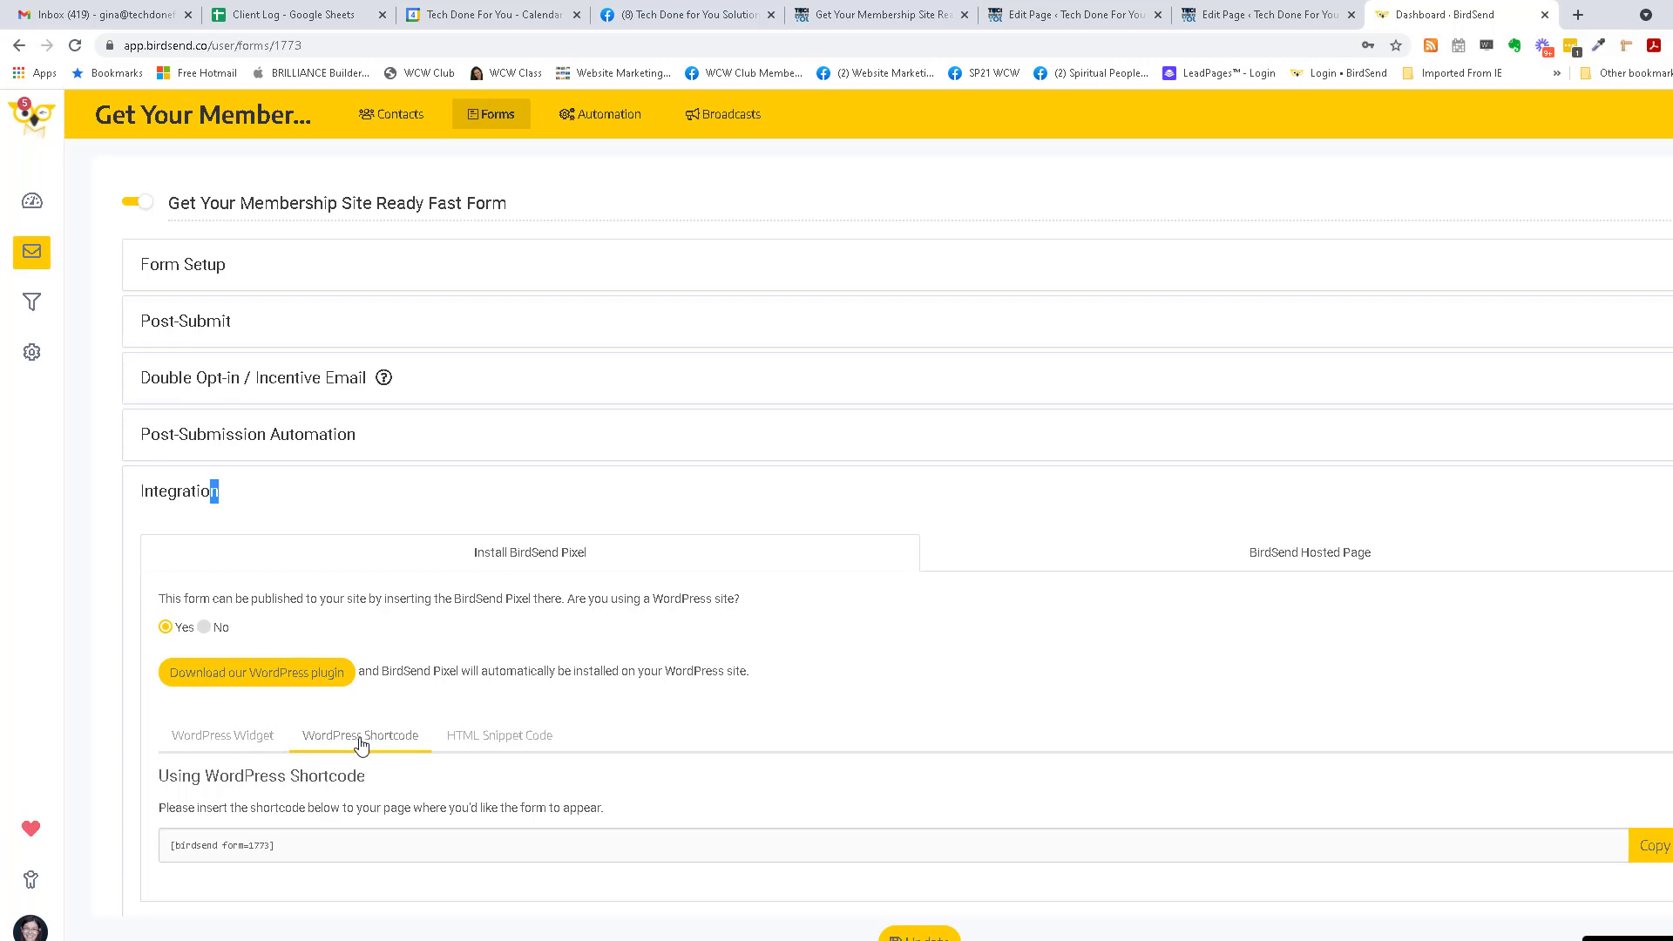
click(503, 740)
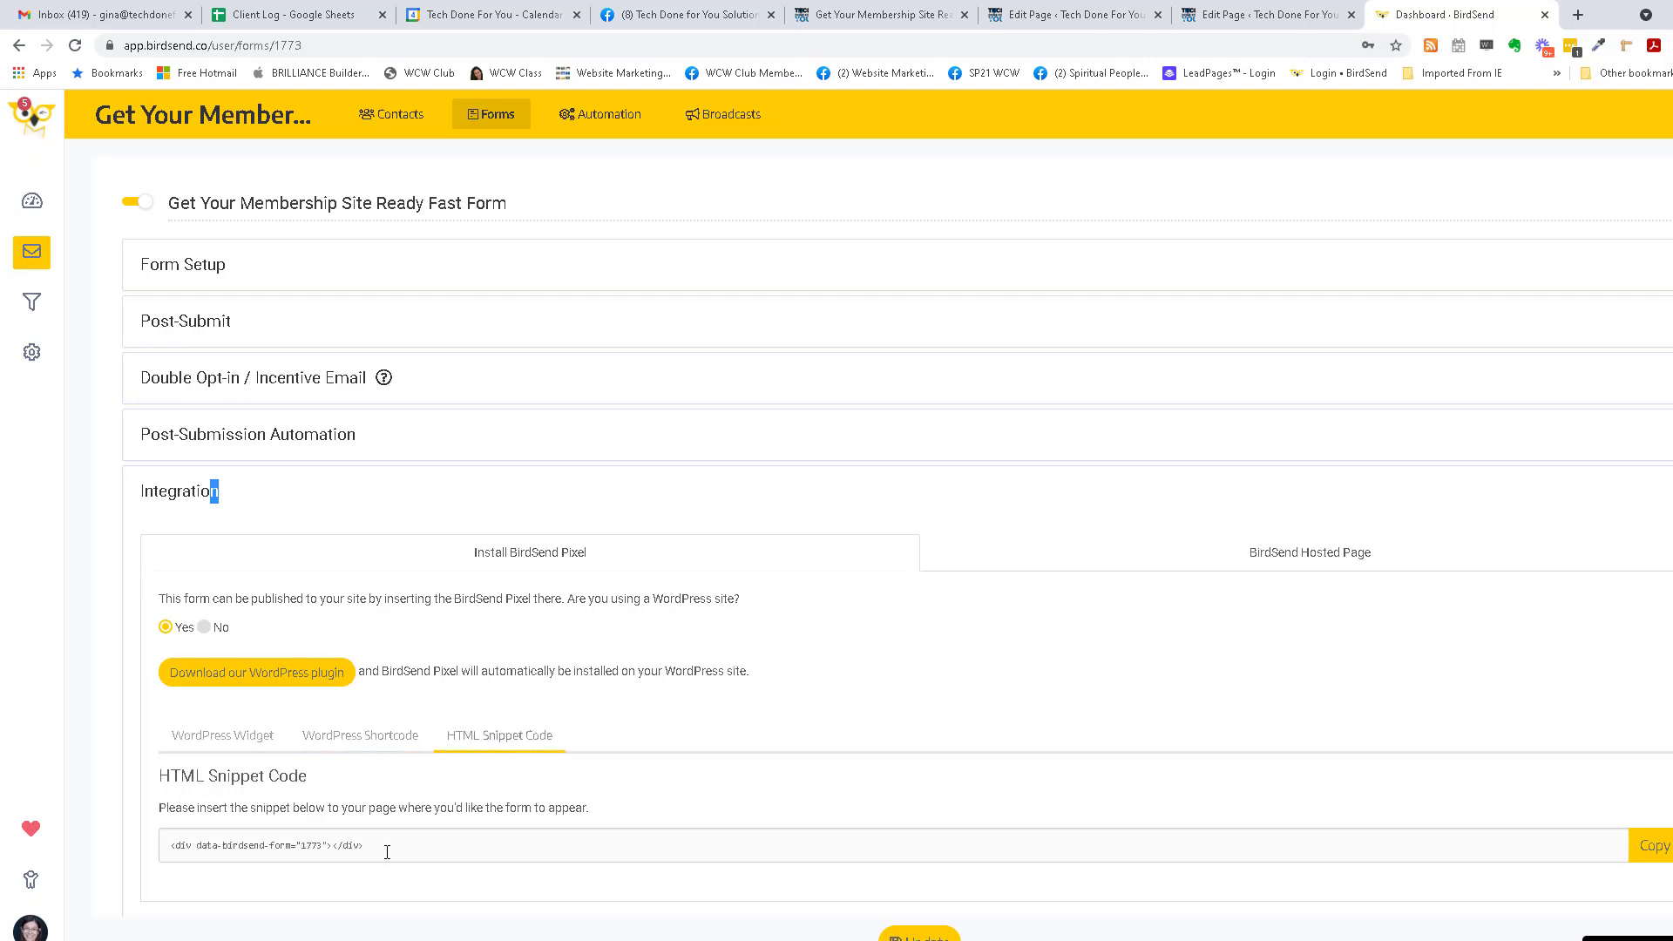
drag(366, 847, 122, 853)
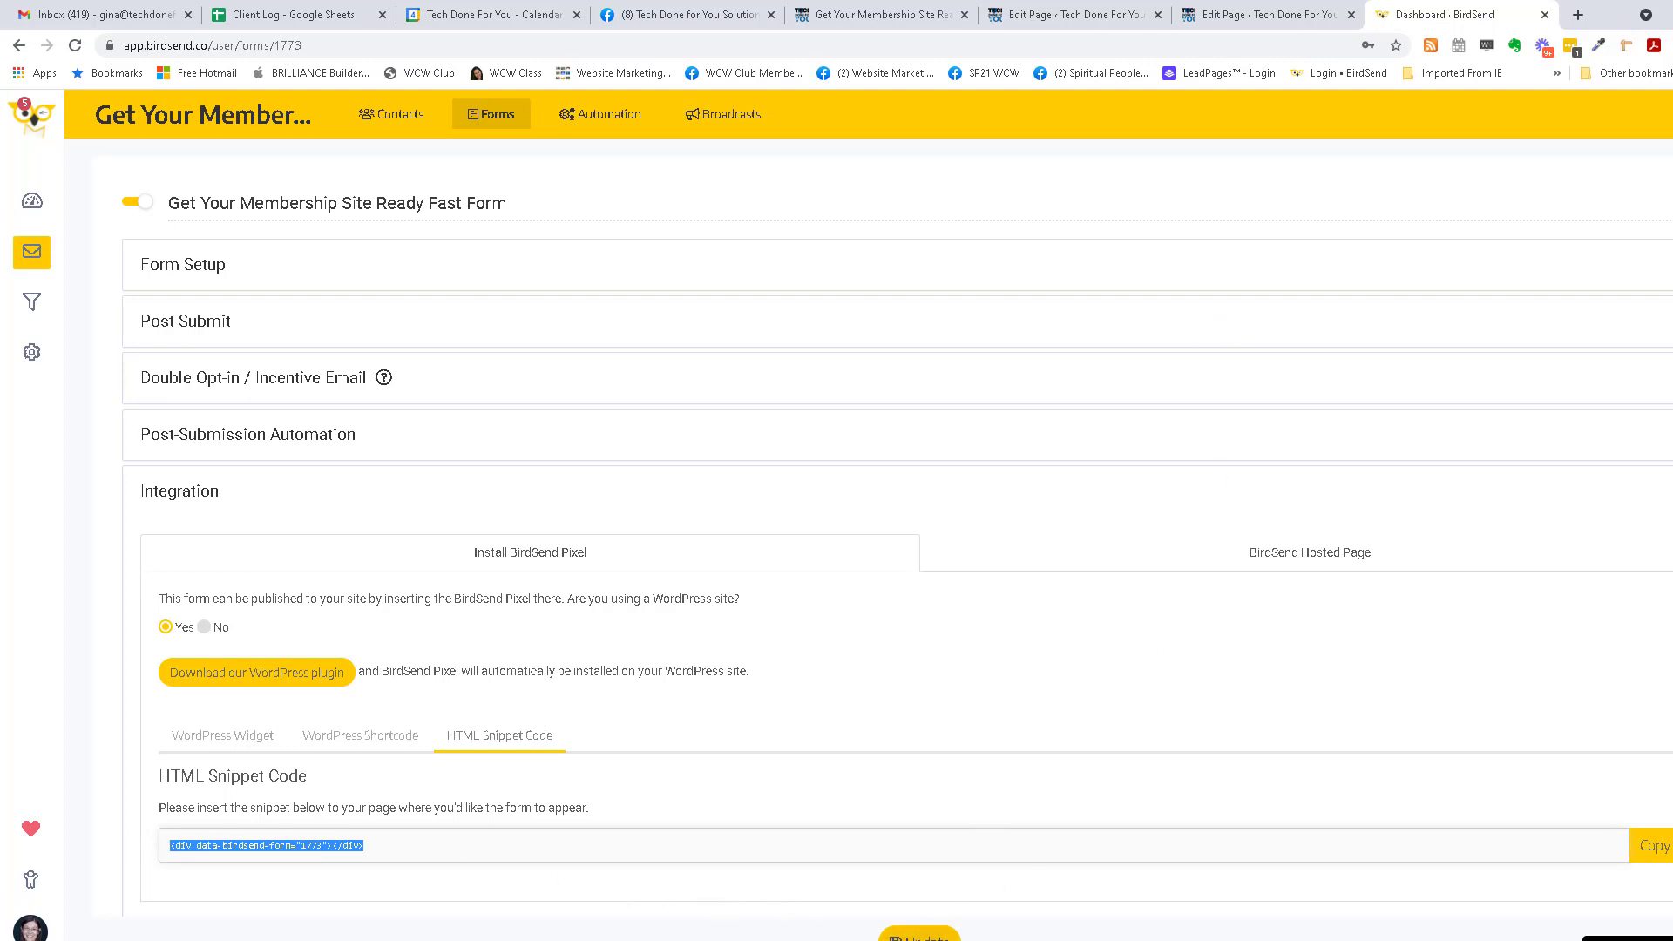
click(919, 937)
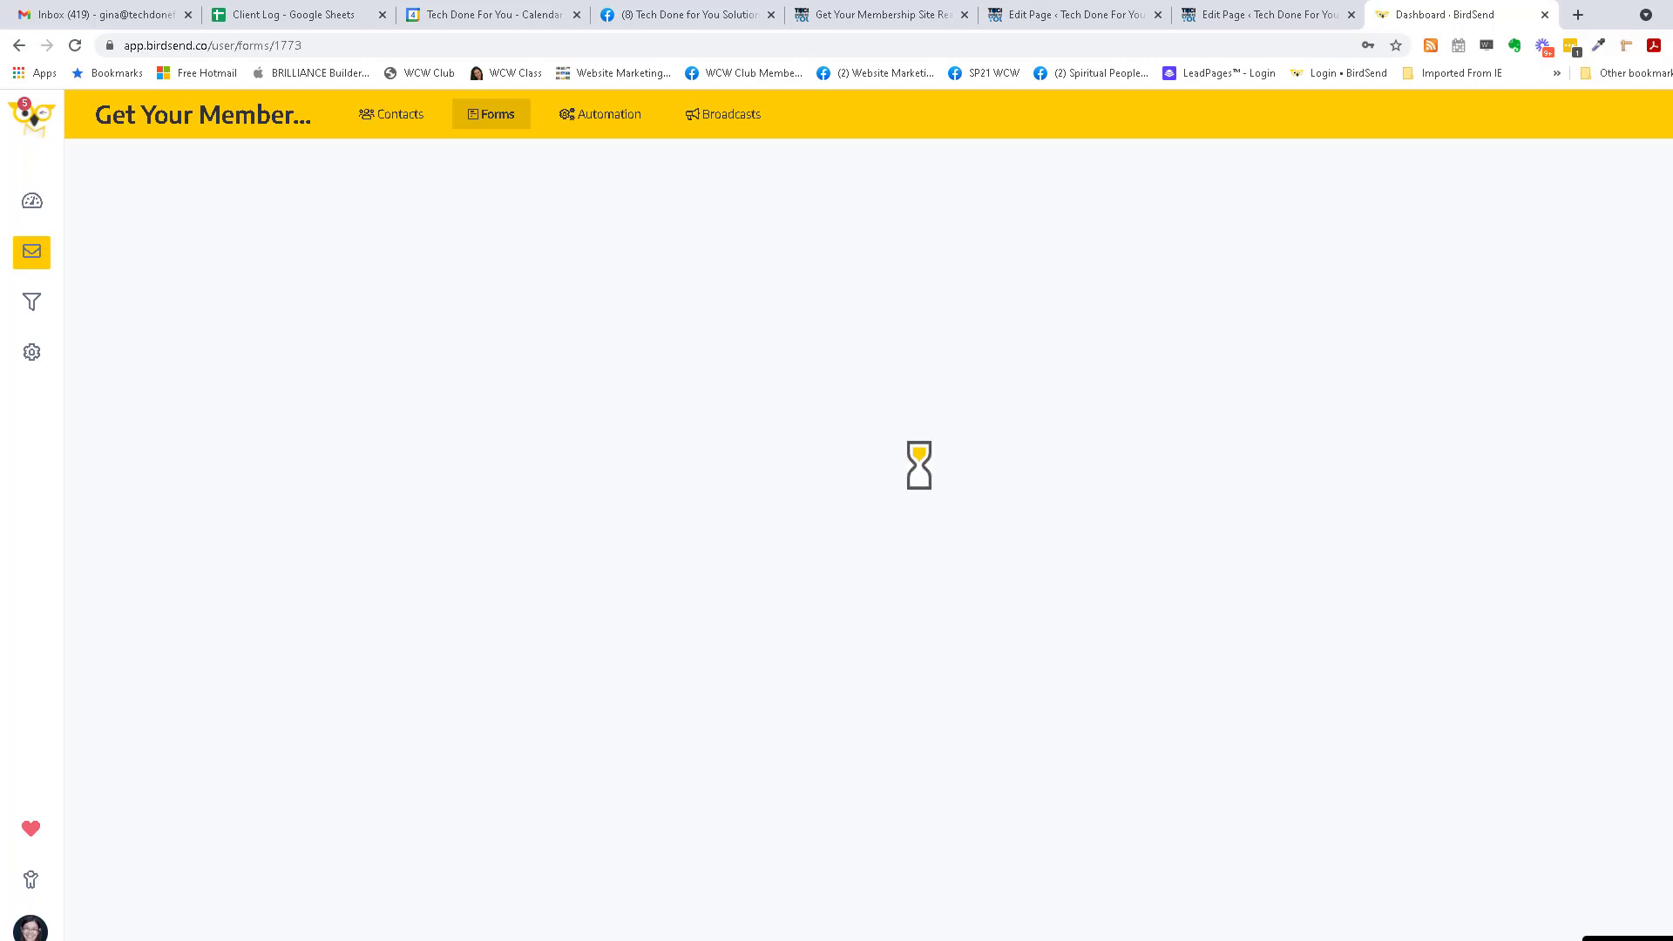
- Replace the Code module's old code with the pasted BirdSend form 1773 snippet and save it
click(1229, 18)
click(337, 521)
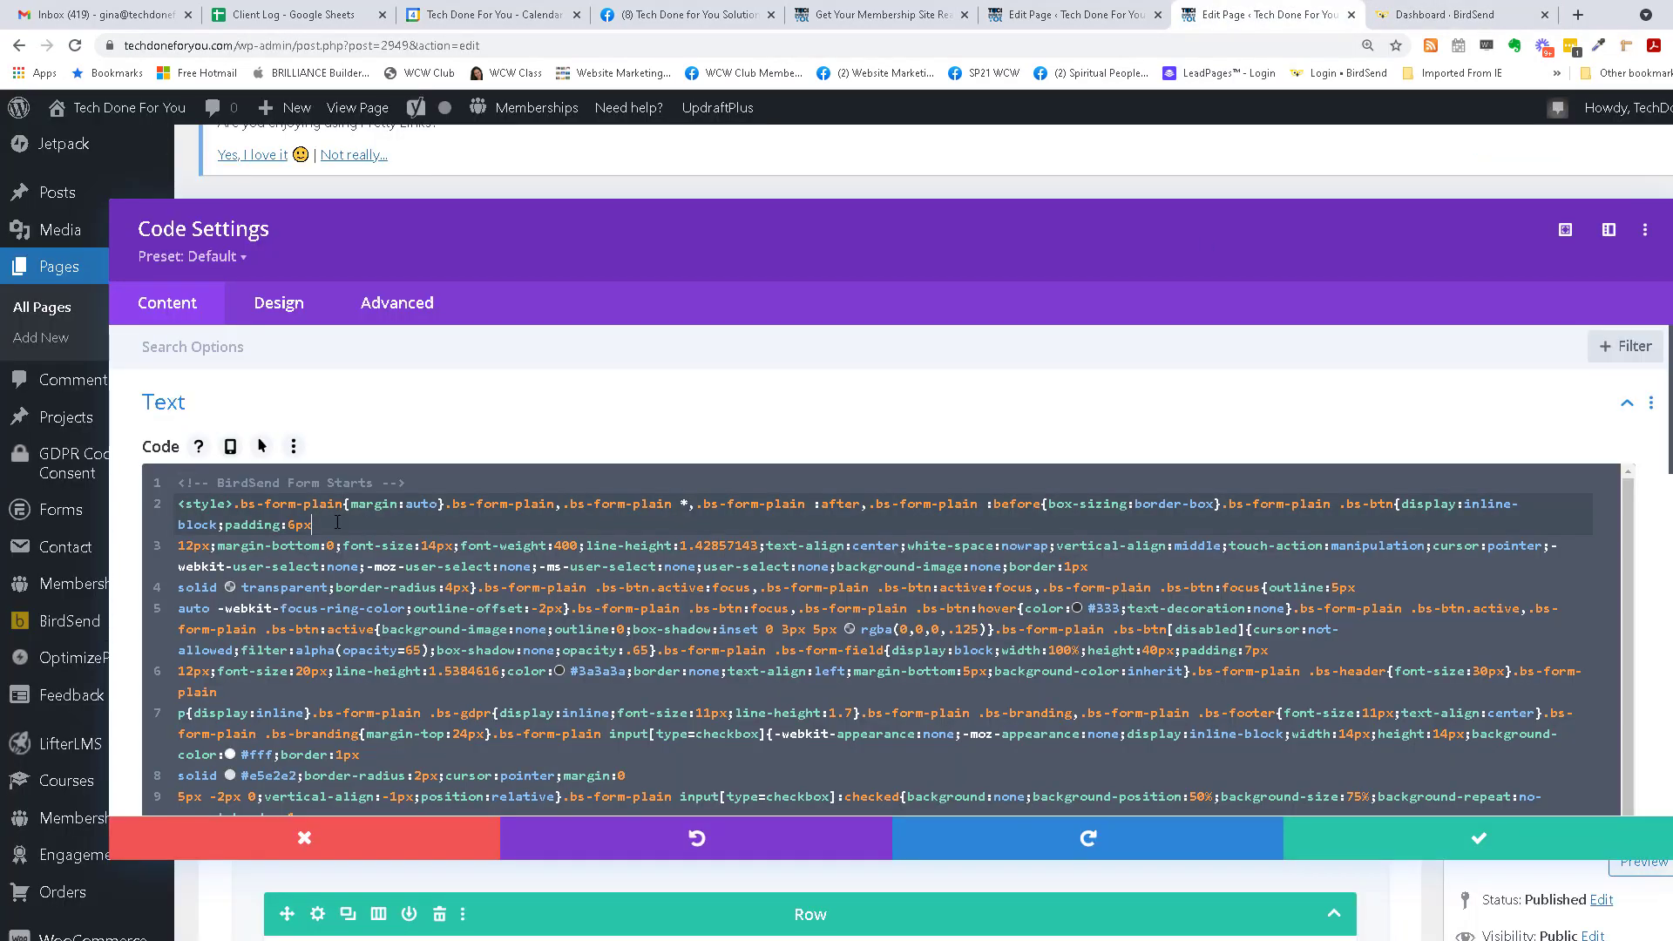
key(ctrl+a)
key(BackSpace)
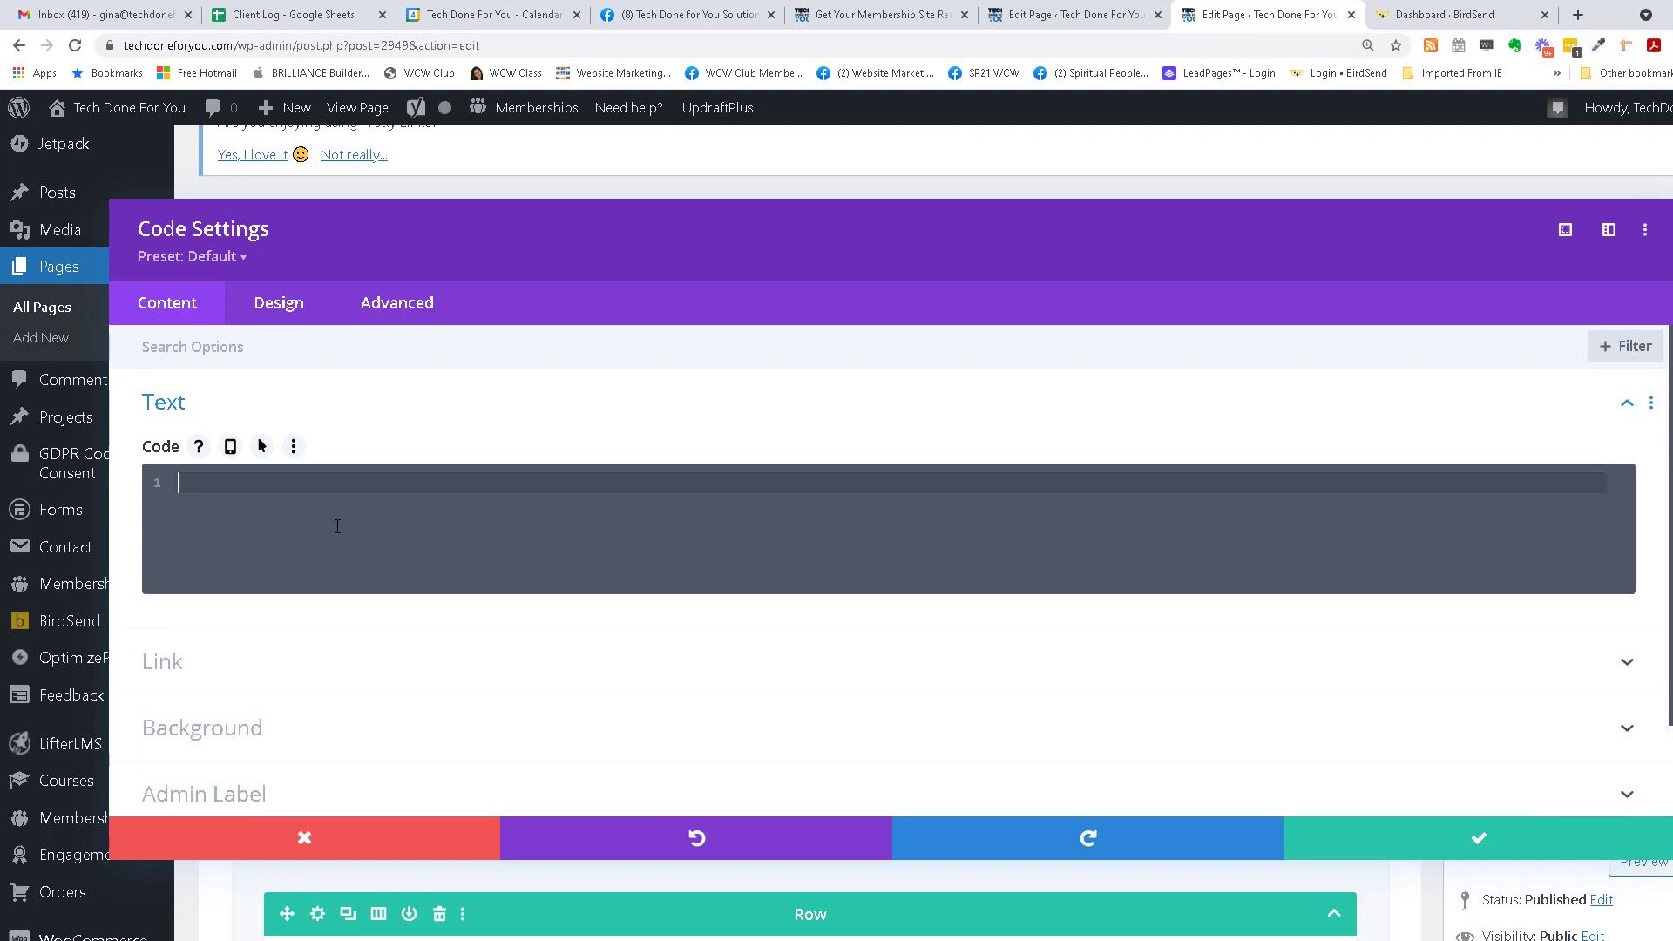
key(ctrl+v)
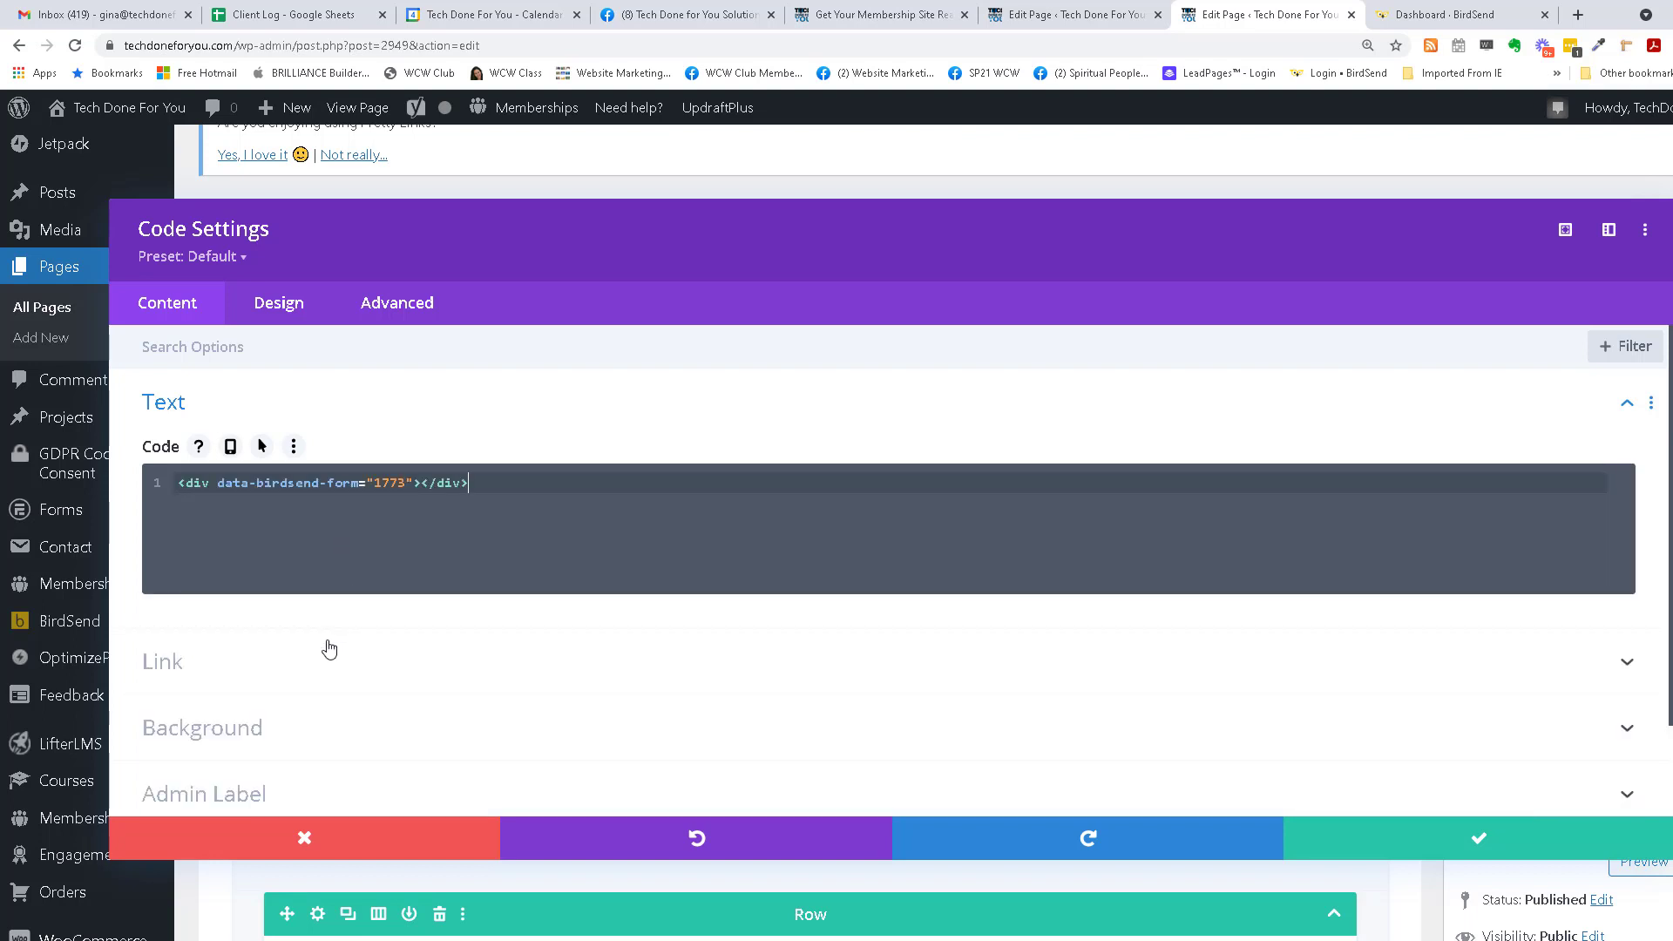
scroll(328, 645, down, 1)
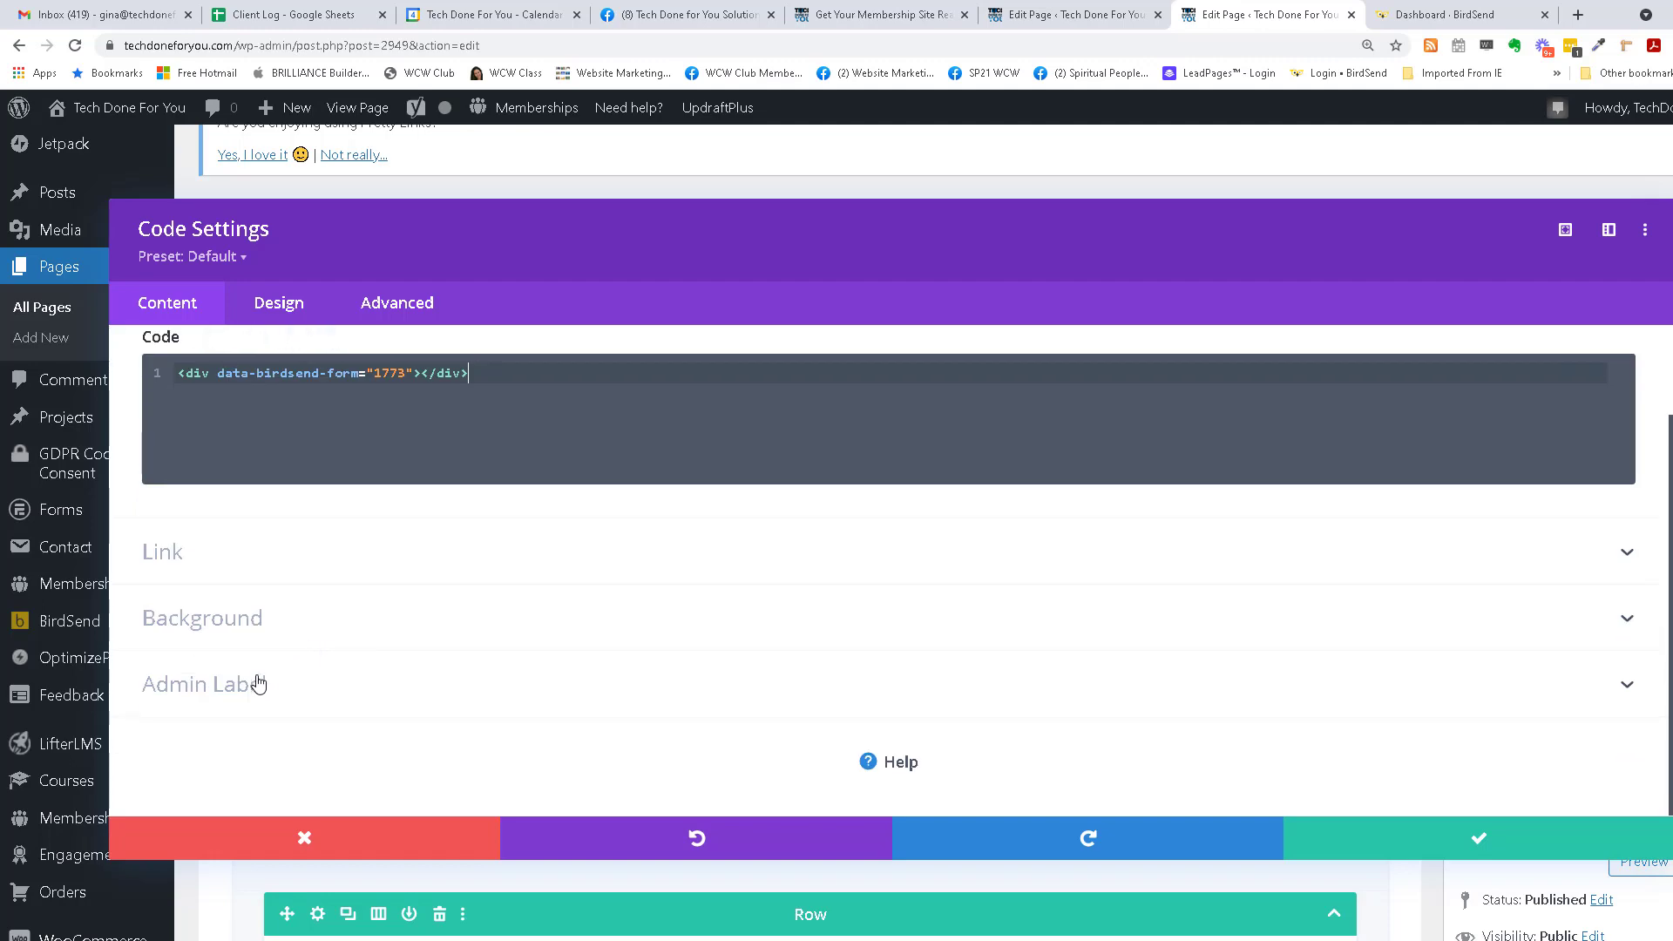
click(1406, 847)
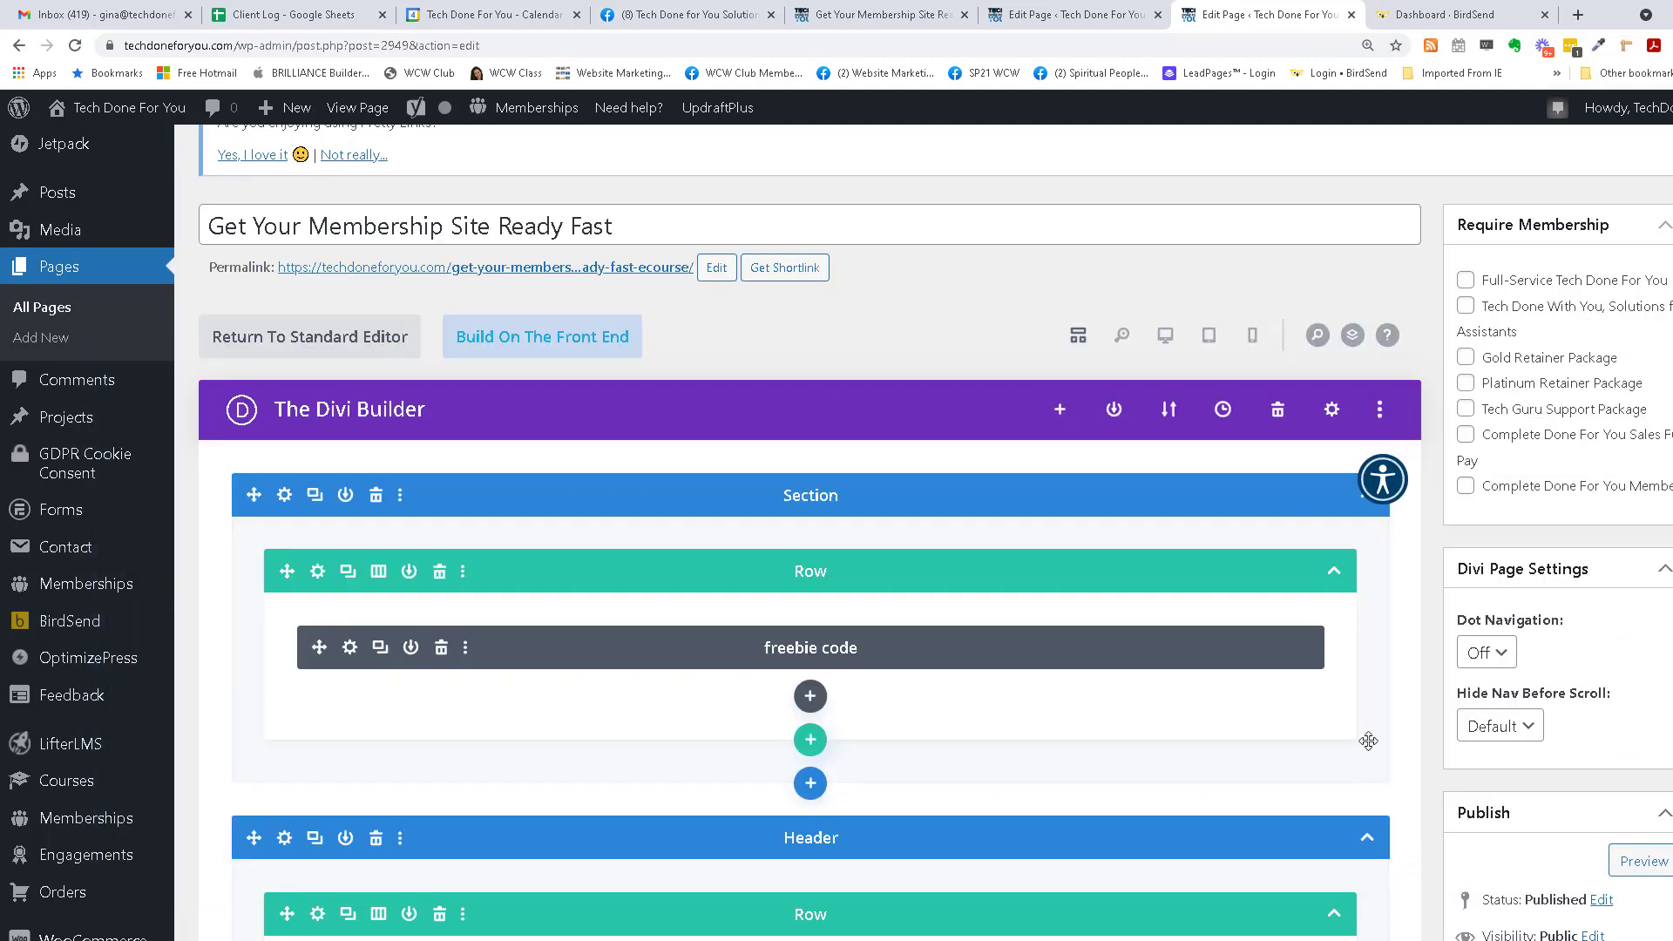
- Update the page with Ctrl+S and close the duplicate Edit Page tab
scroll(1370, 720, down, 5)
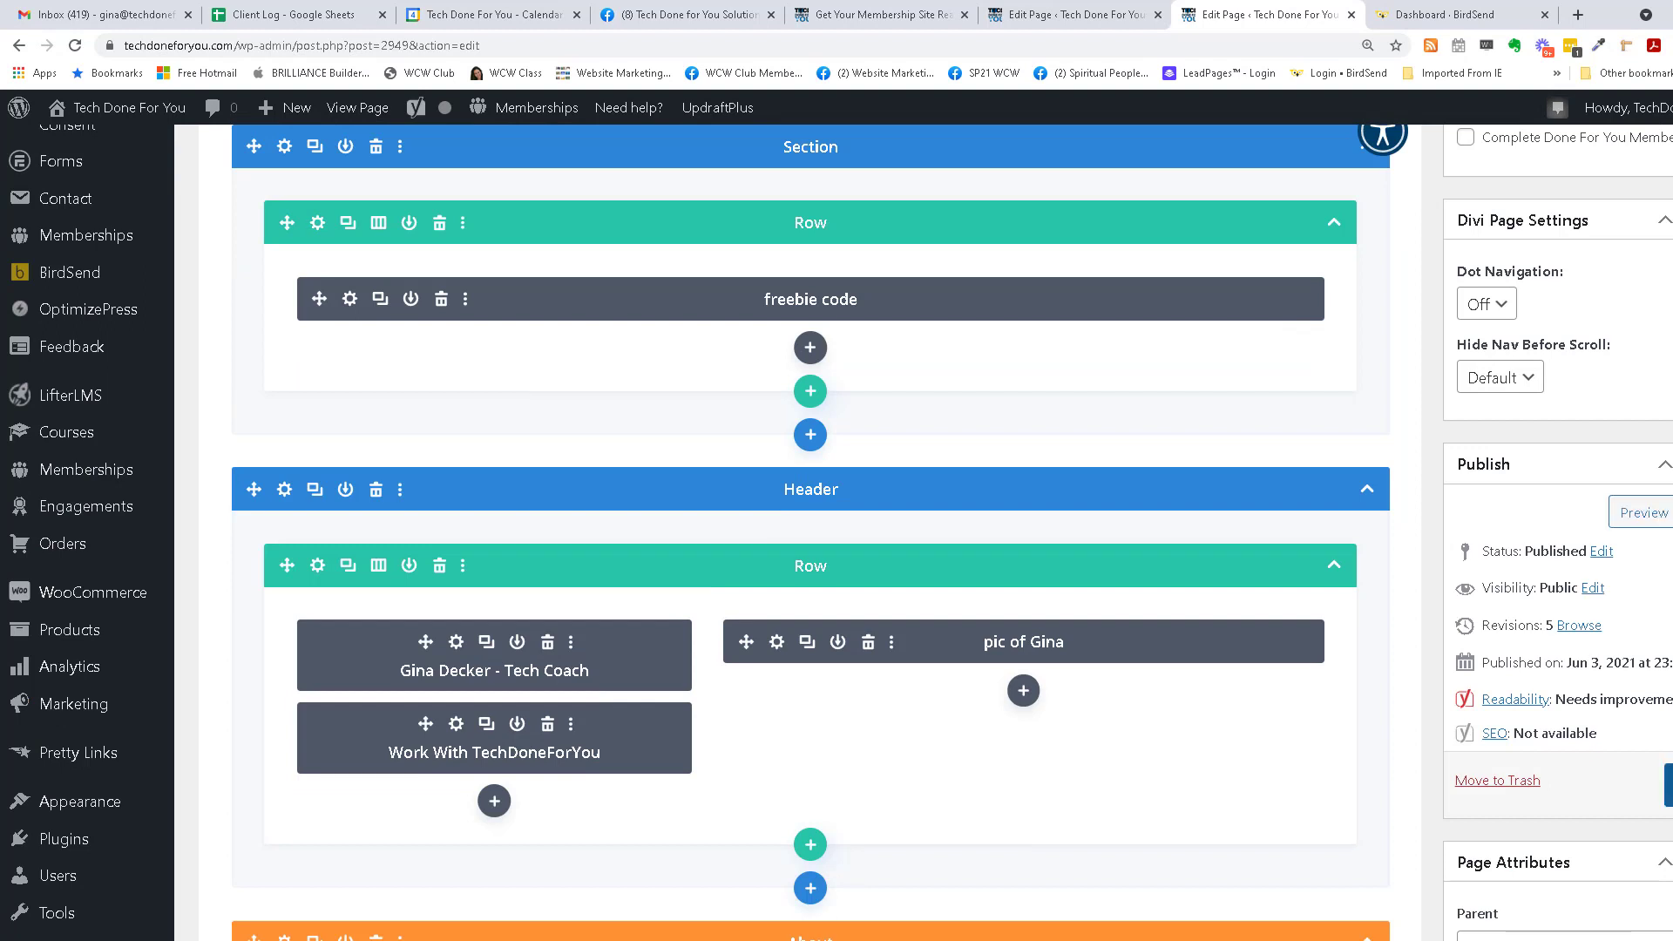
key(ctrl+s)
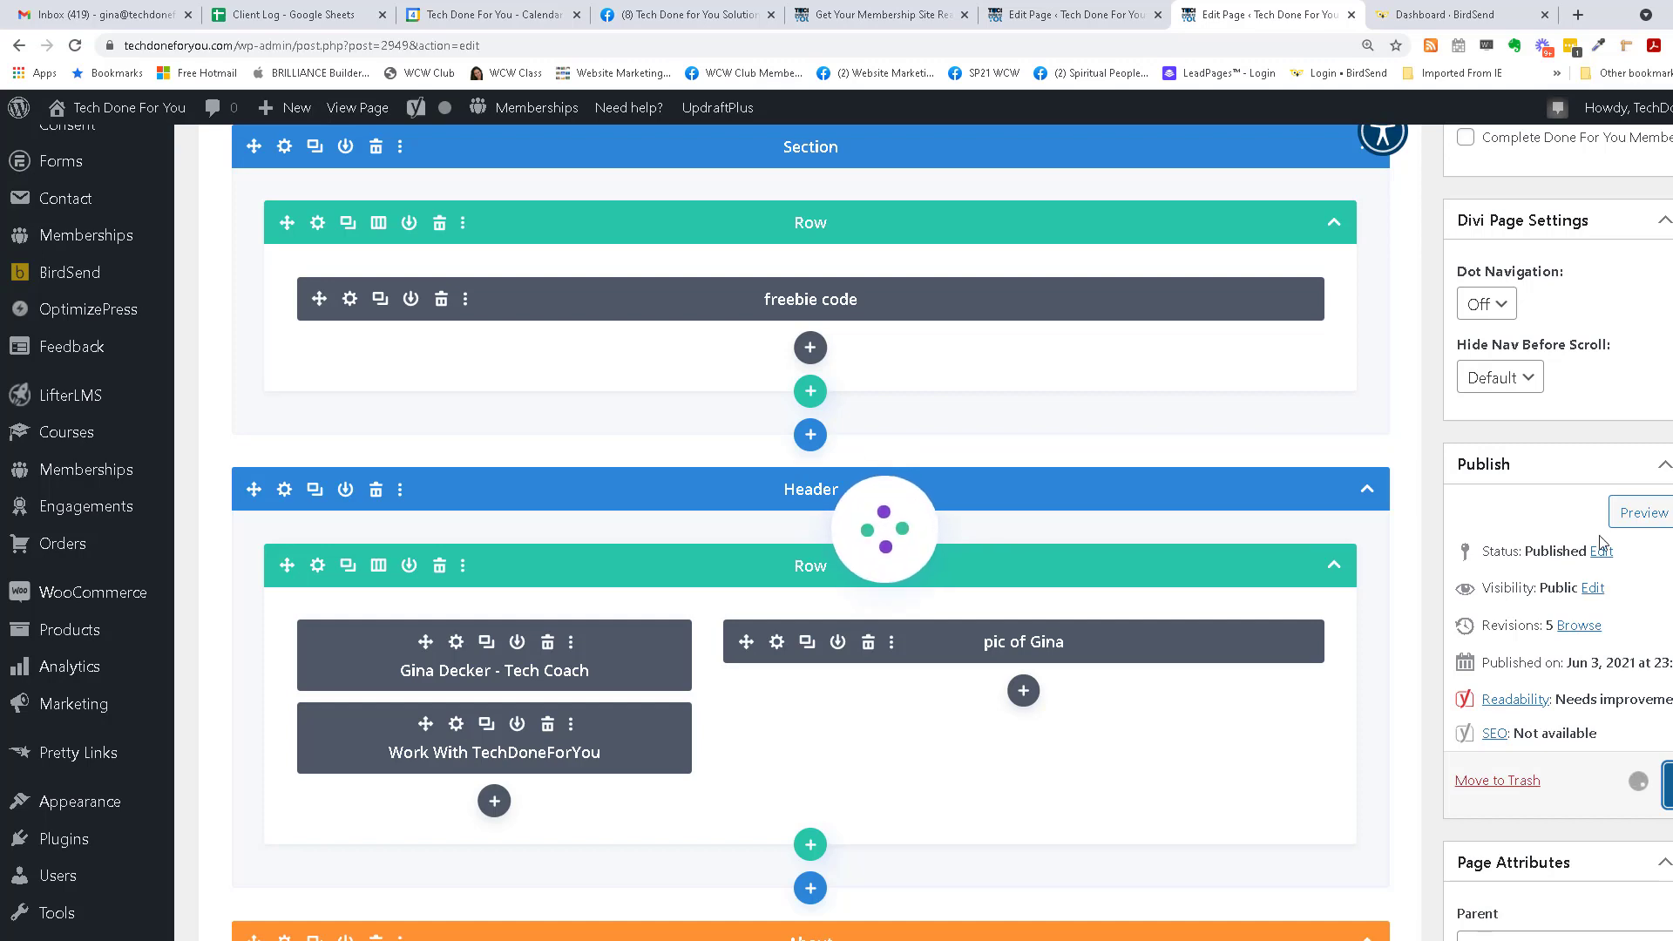
click(1067, 13)
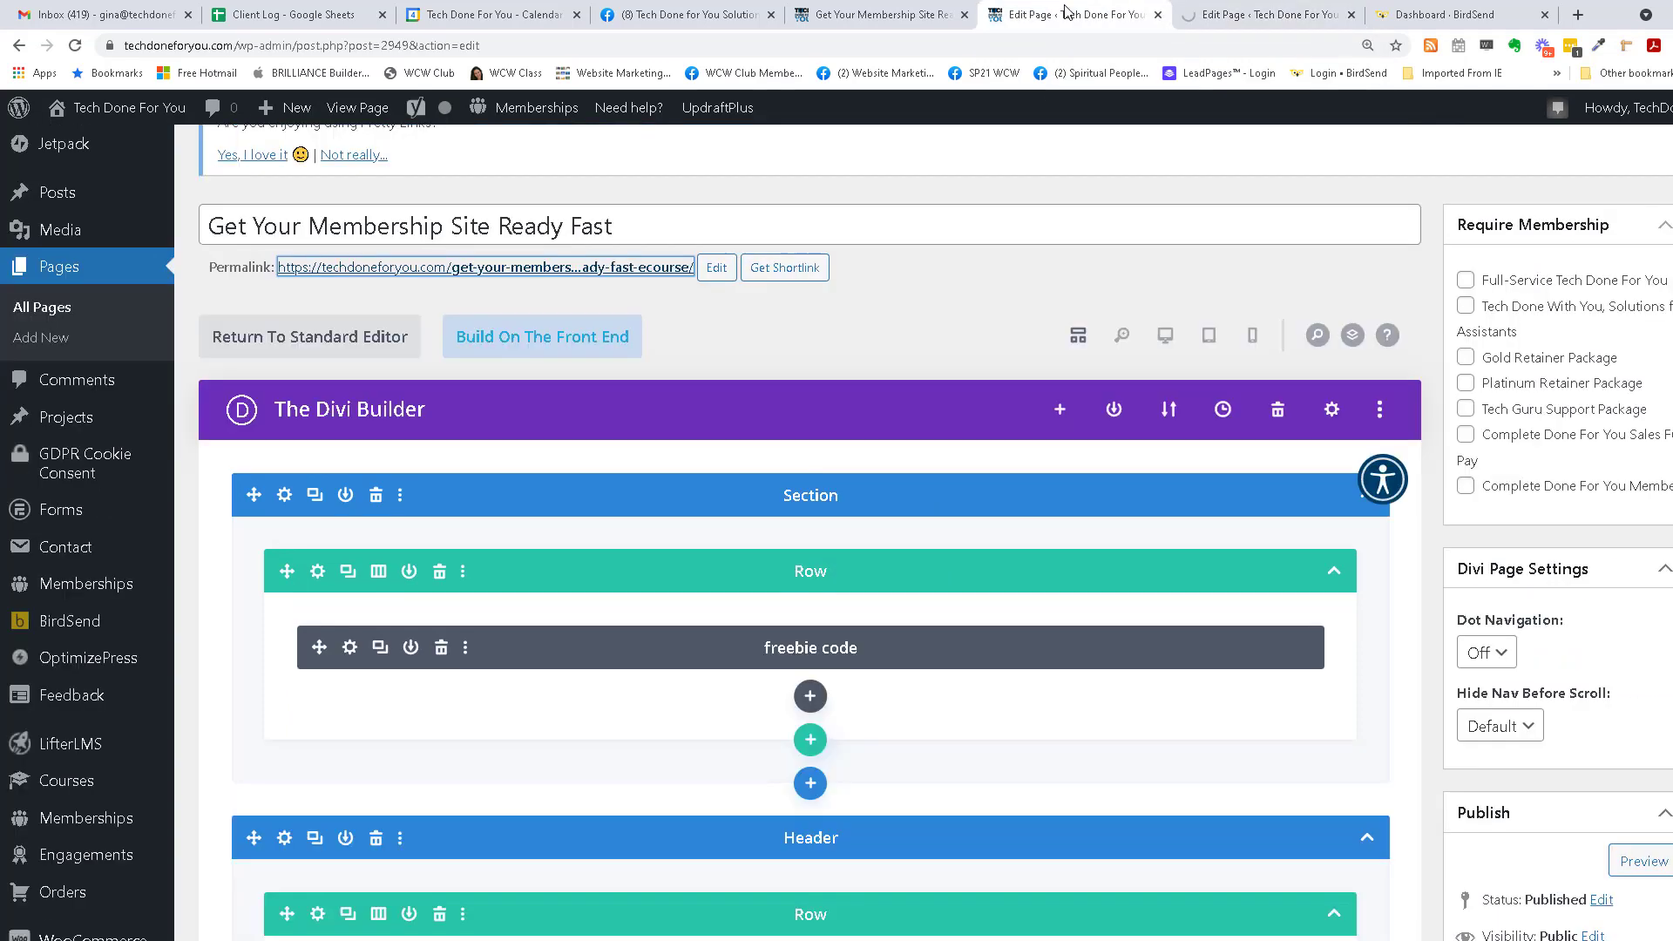
click(1186, 13)
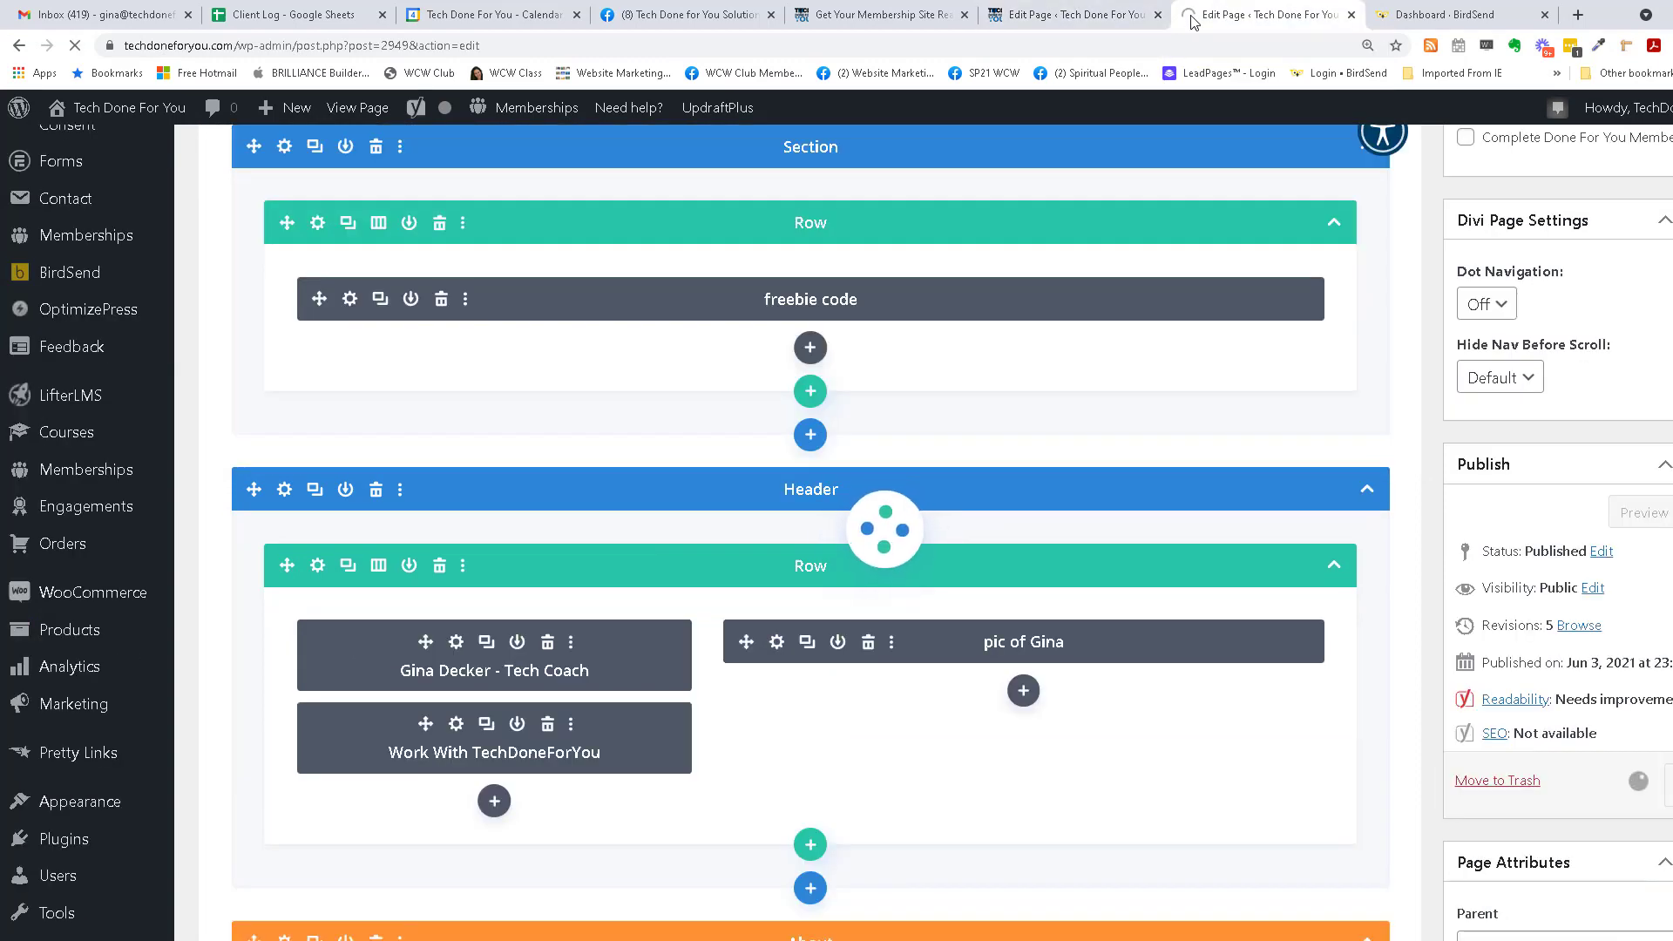
click(1157, 15)
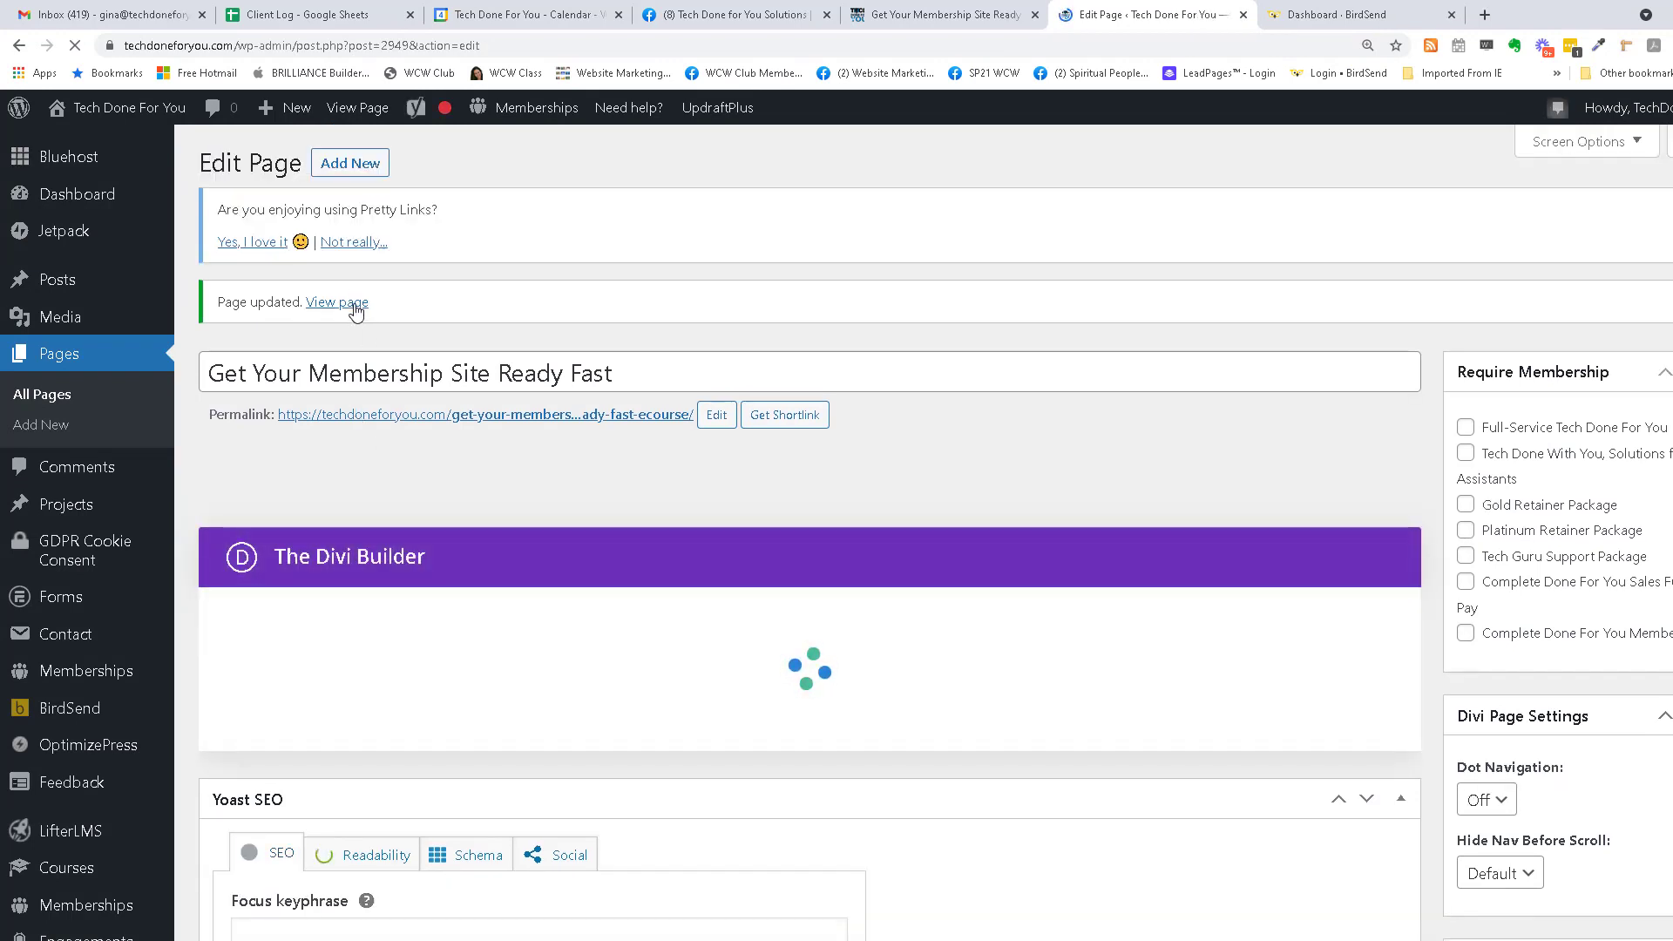
- Open the live page in a new tab and select the old sign-up page's 'Sign up for Your FREE eCourse' headline
right_click(355, 302)
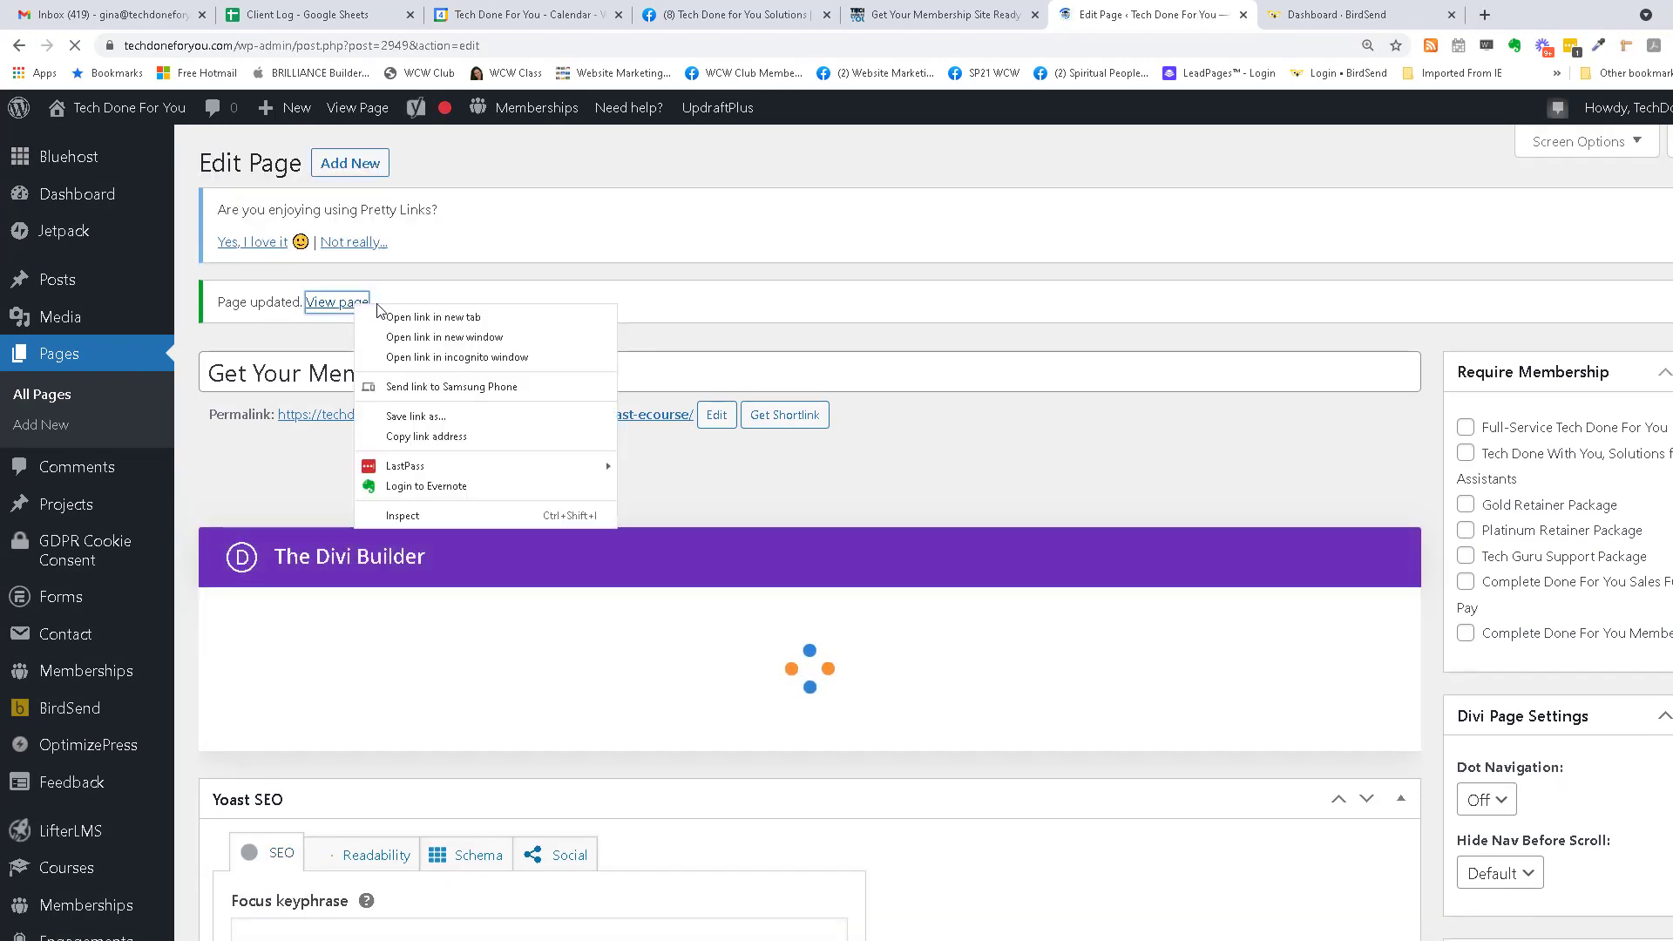
click(405, 319)
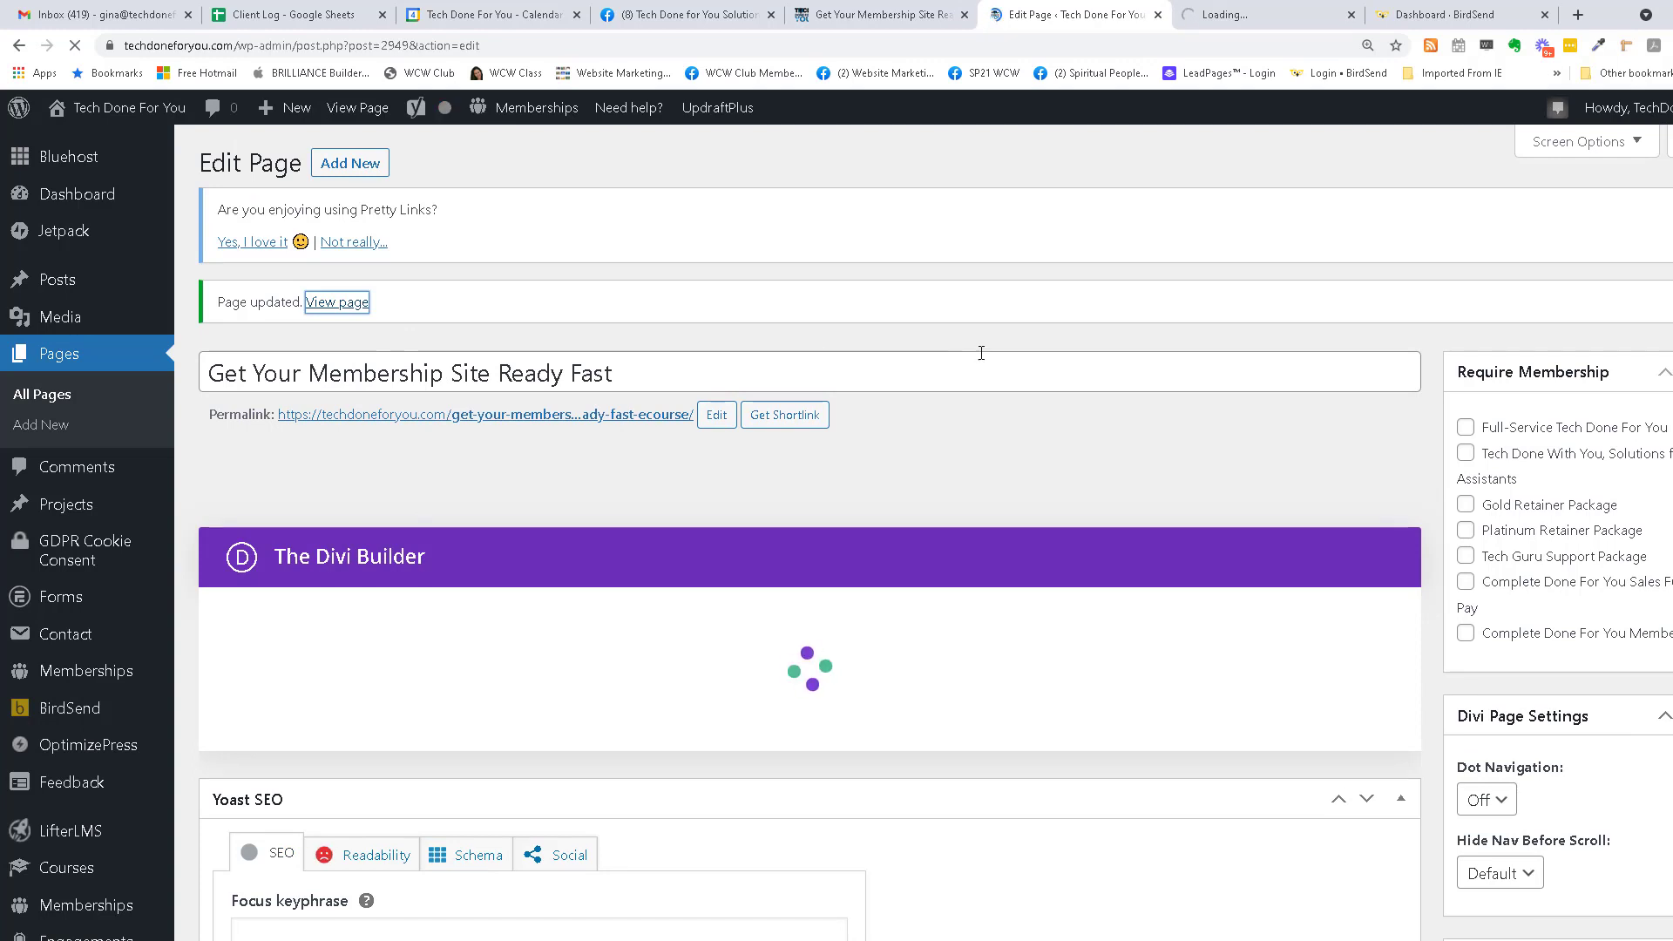
click(1260, 10)
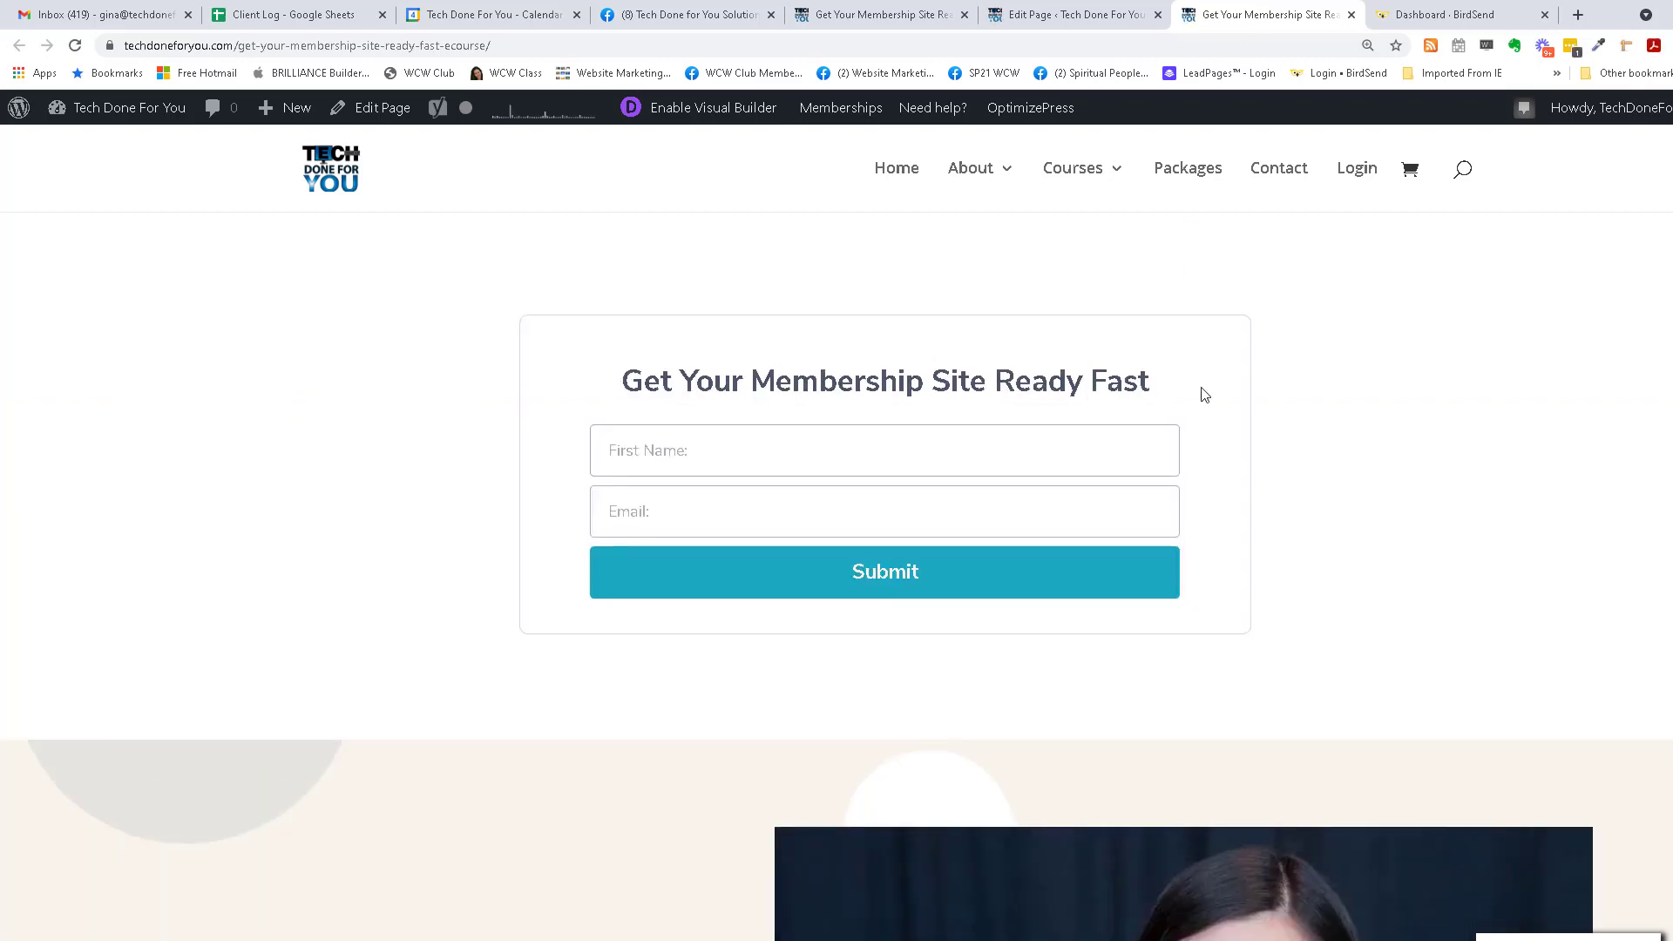
scroll(1198, 396, down, 4)
scroll(1194, 395, up, 4)
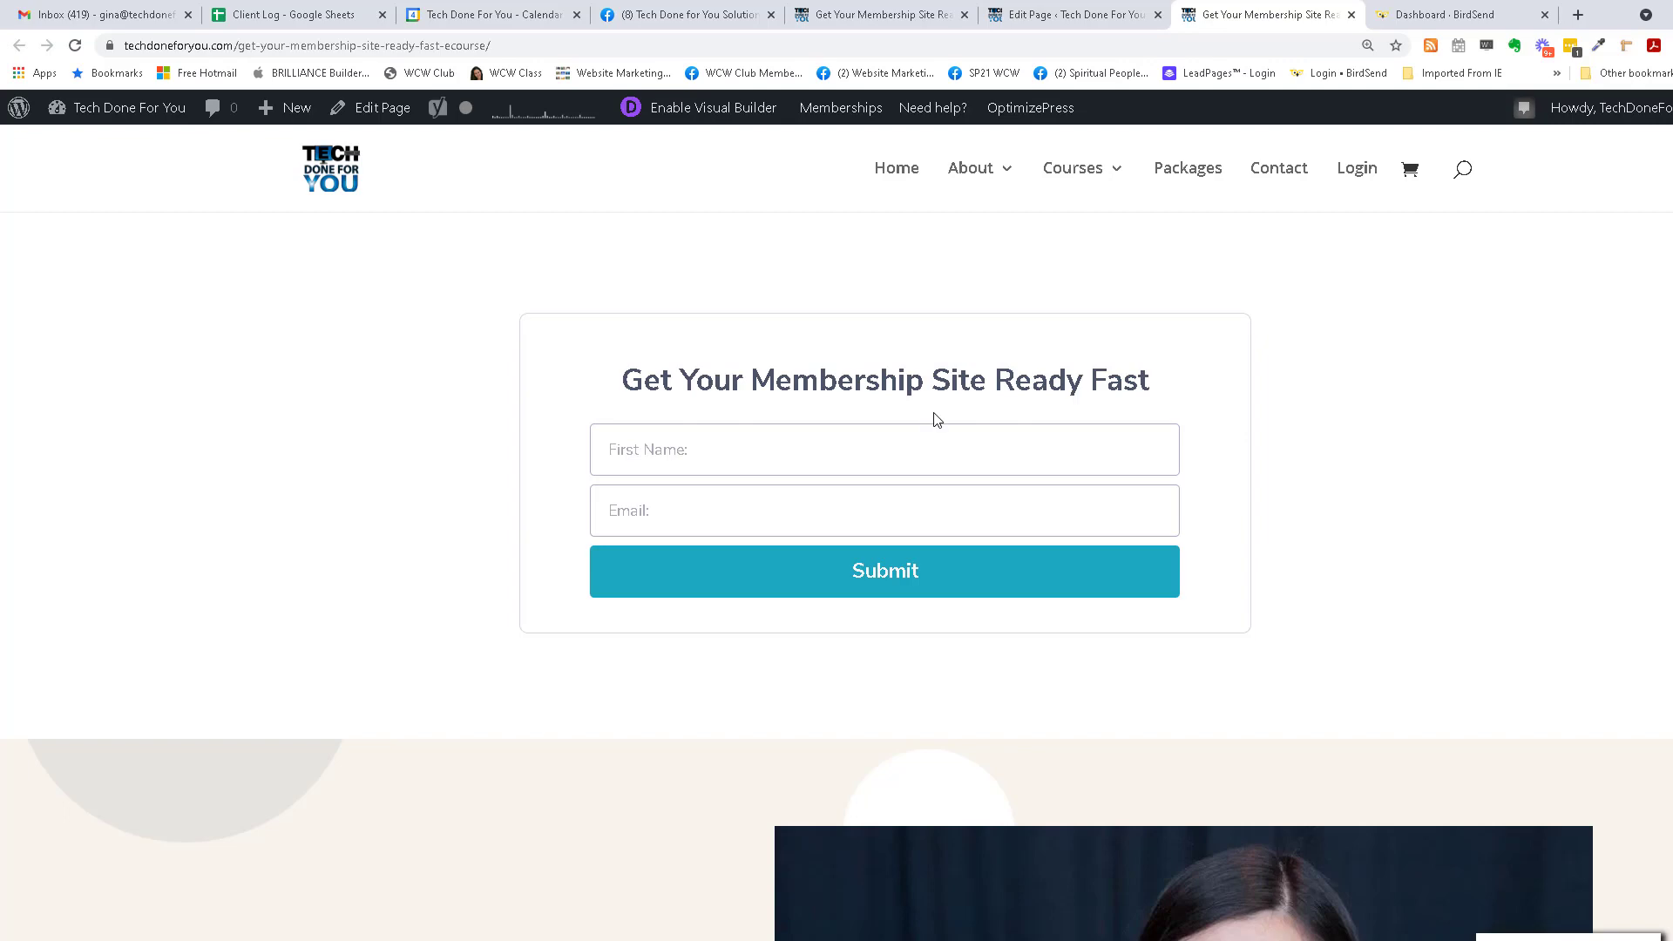
scroll(933, 419, down, 5)
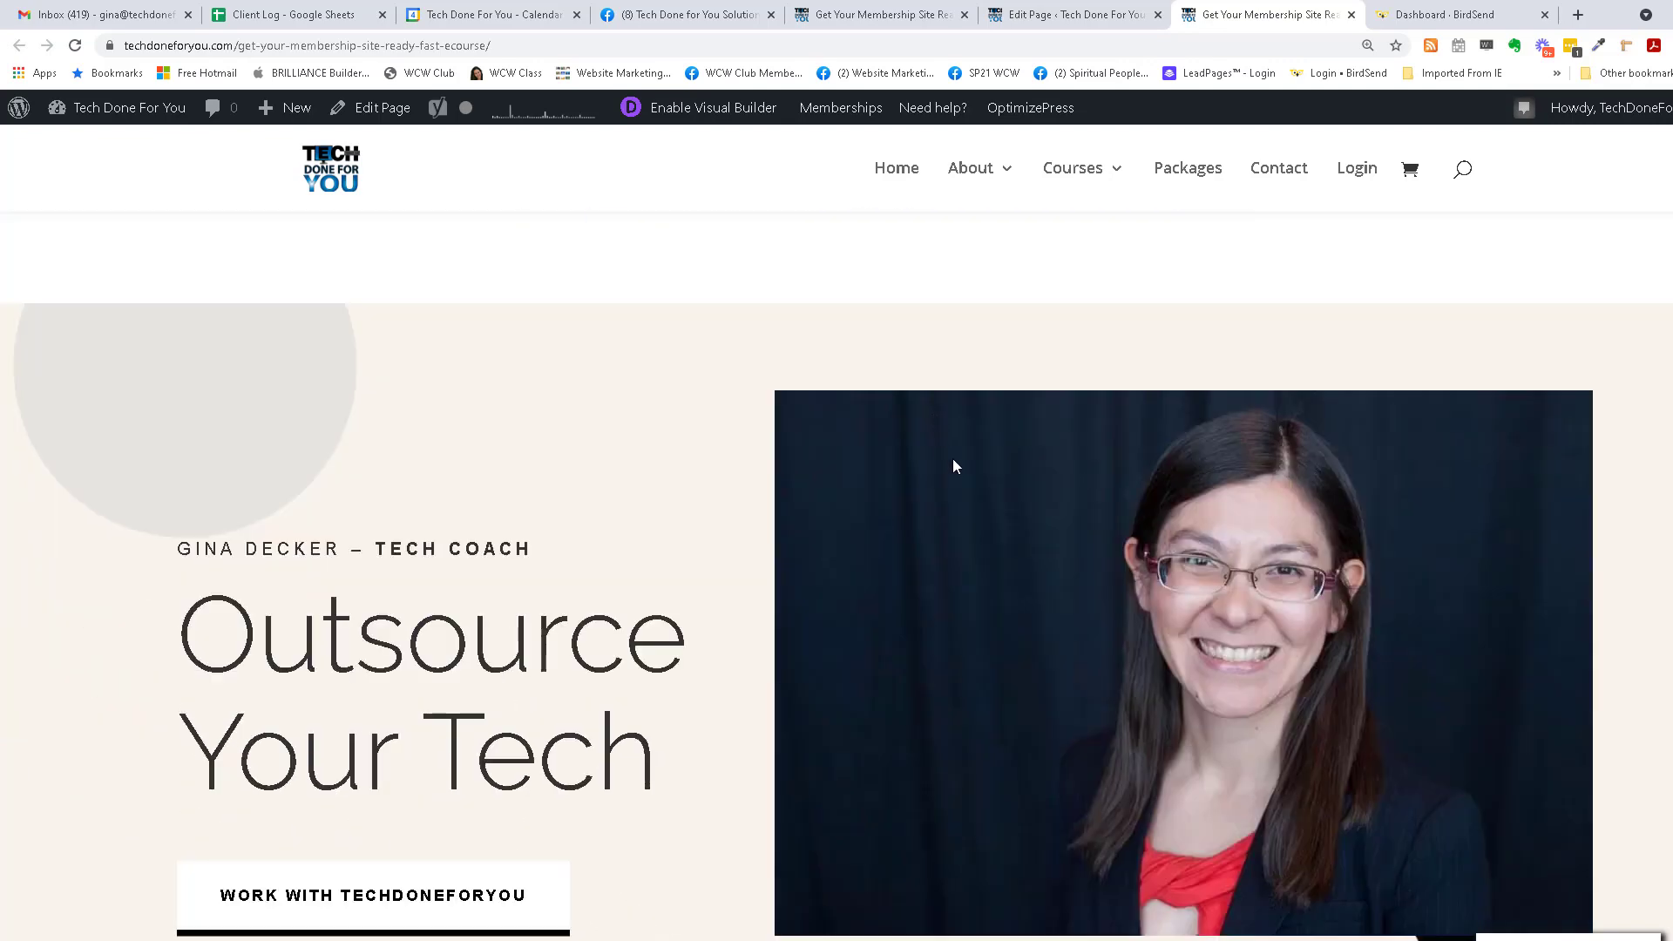
scroll(959, 478, up, 5)
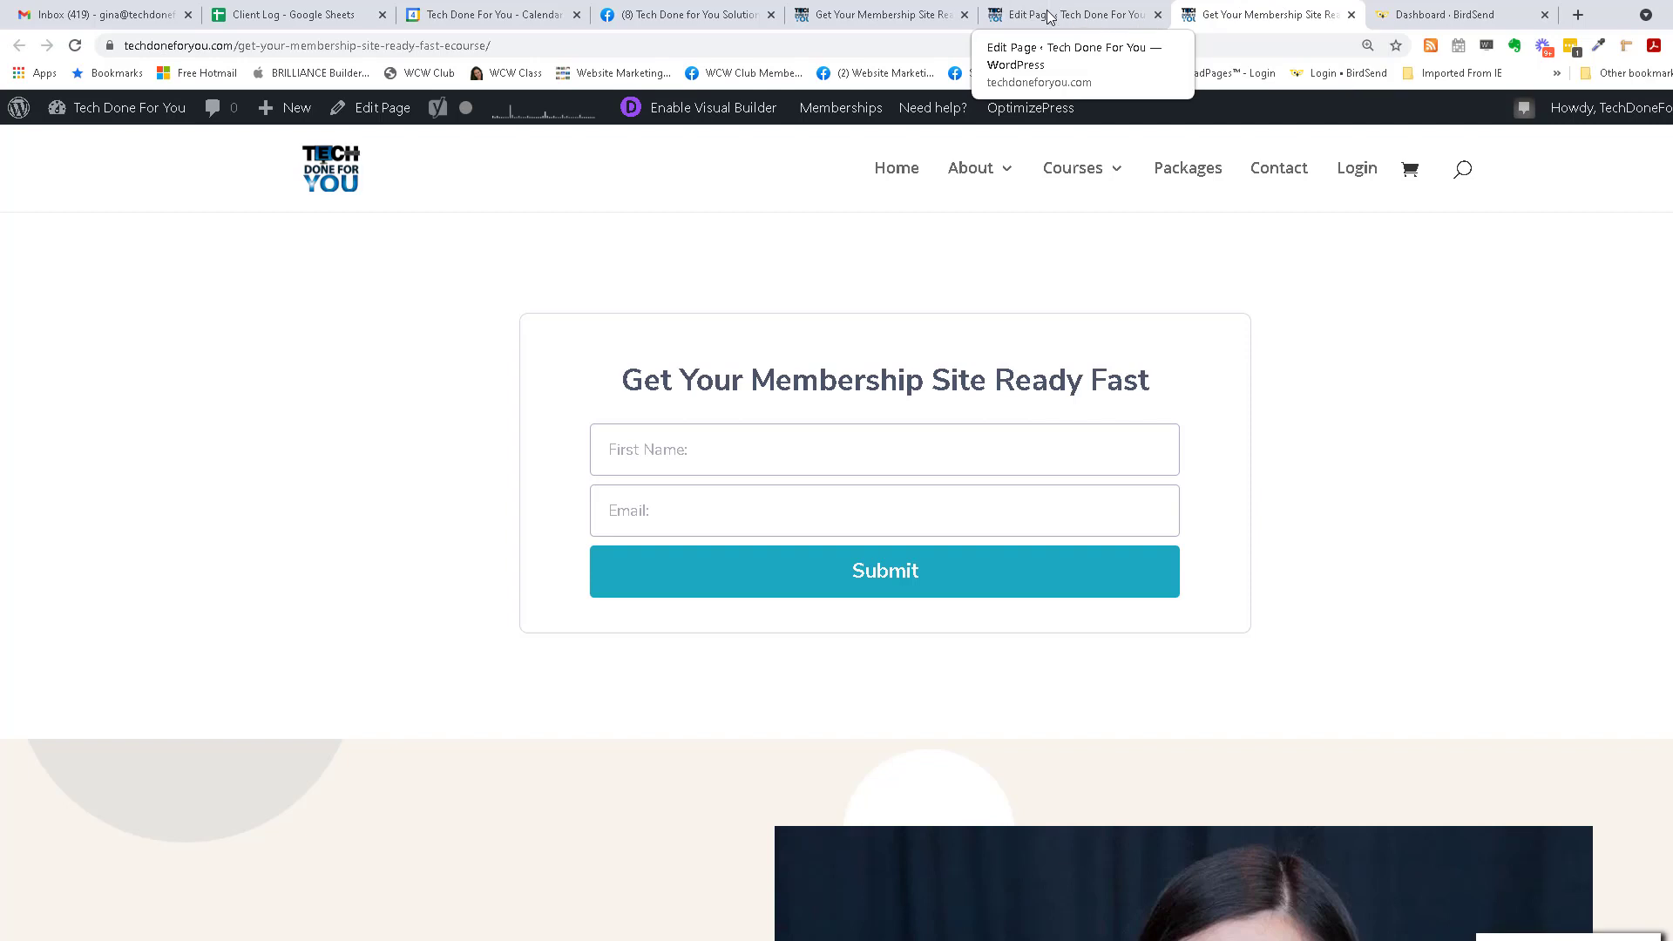
click(852, 12)
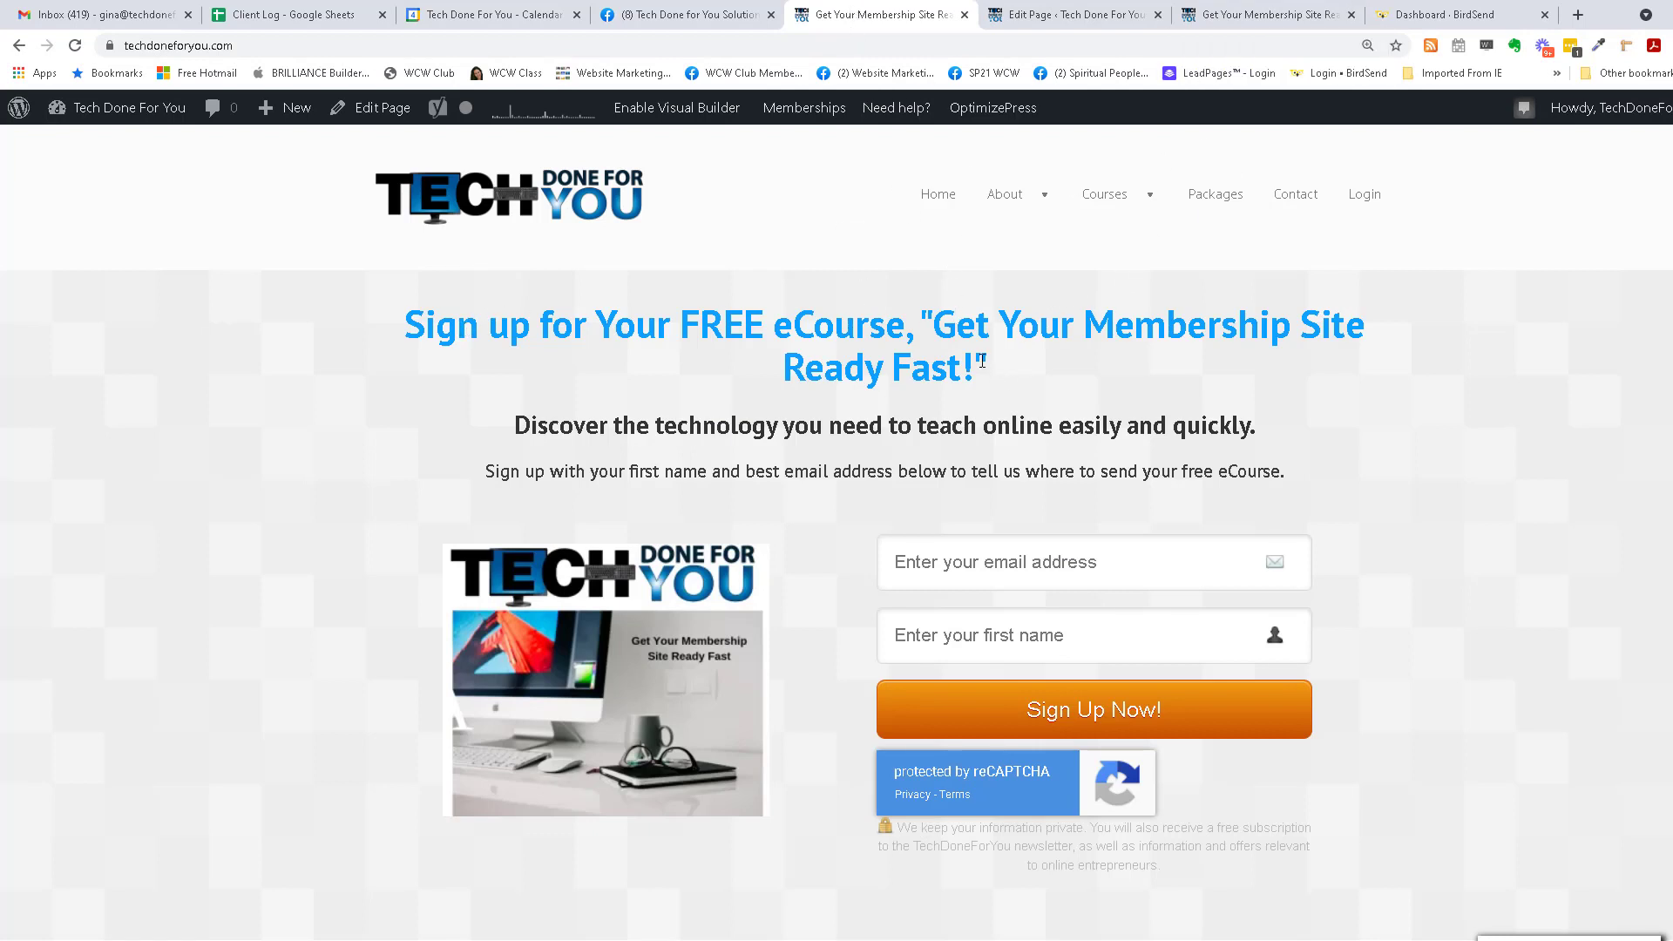
drag(990, 370, 395, 344)
key(ctrl+c)
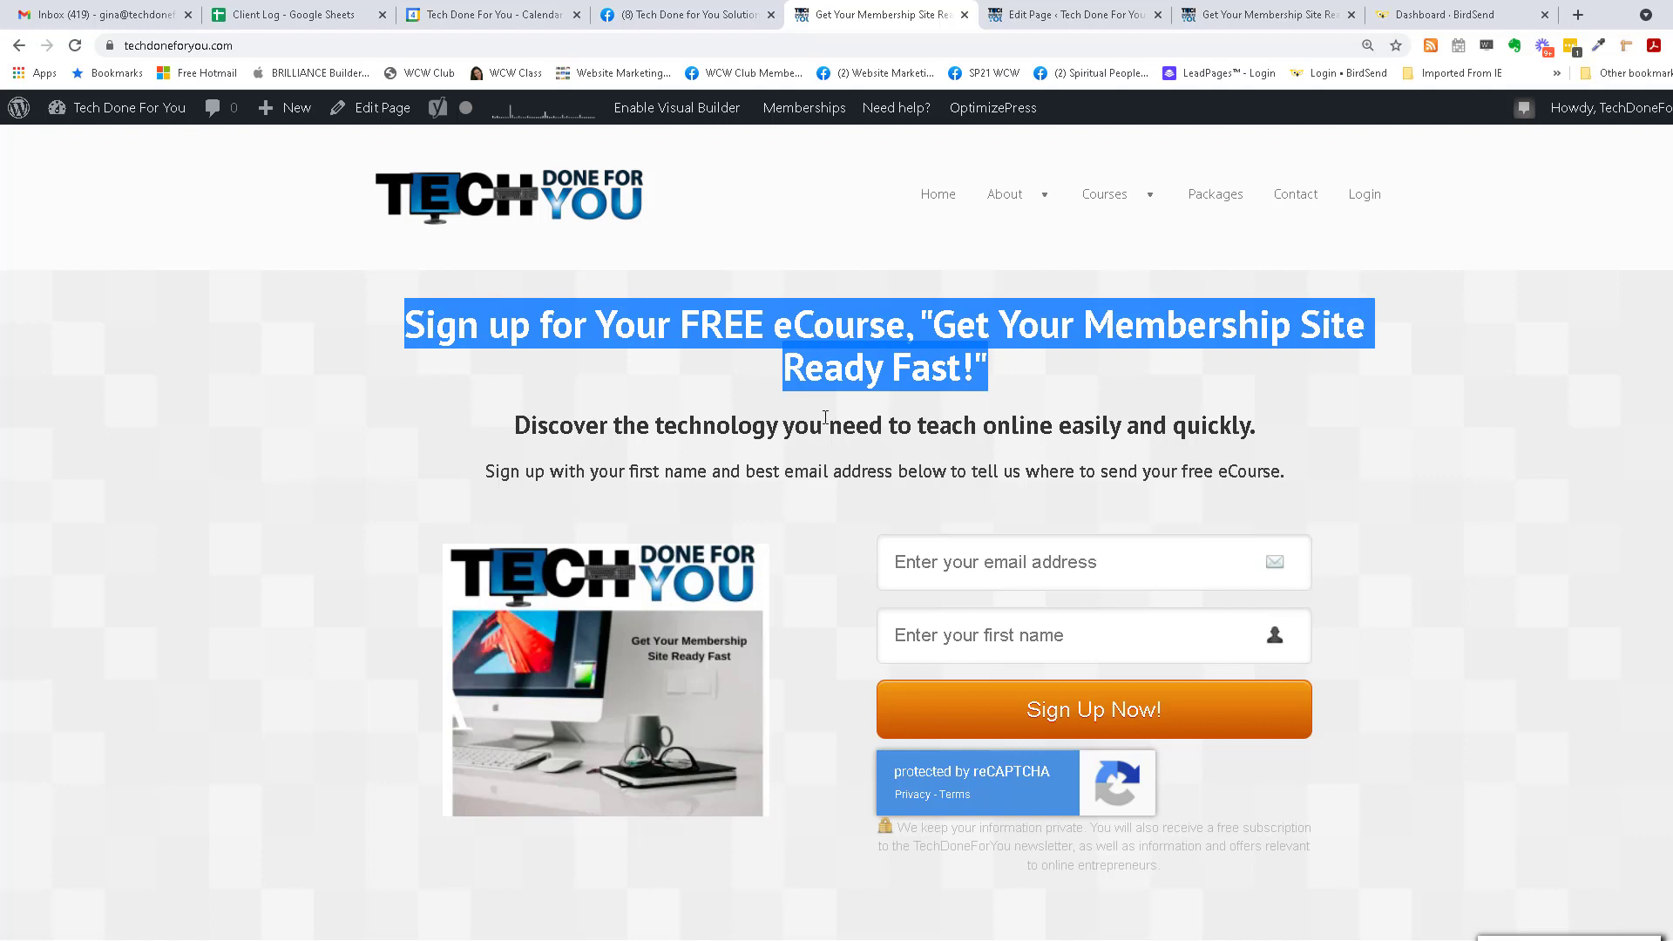
- Replace the BirdSend form heading with the copied free eCourse headline and save the form
click(1456, 14)
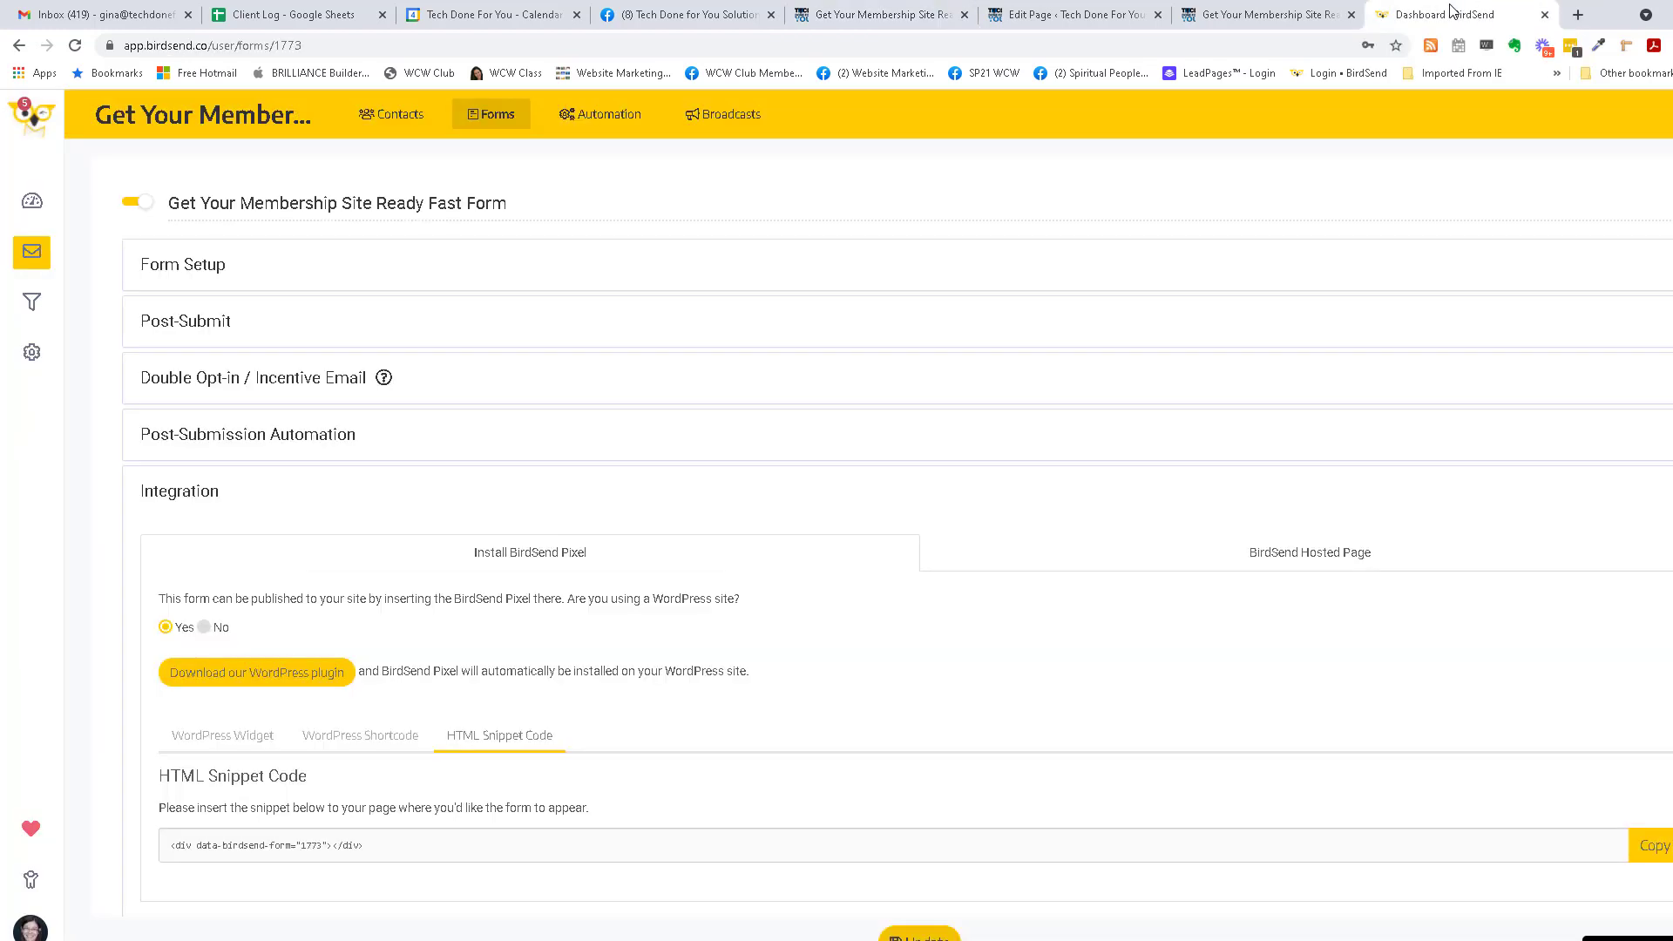
click(199, 266)
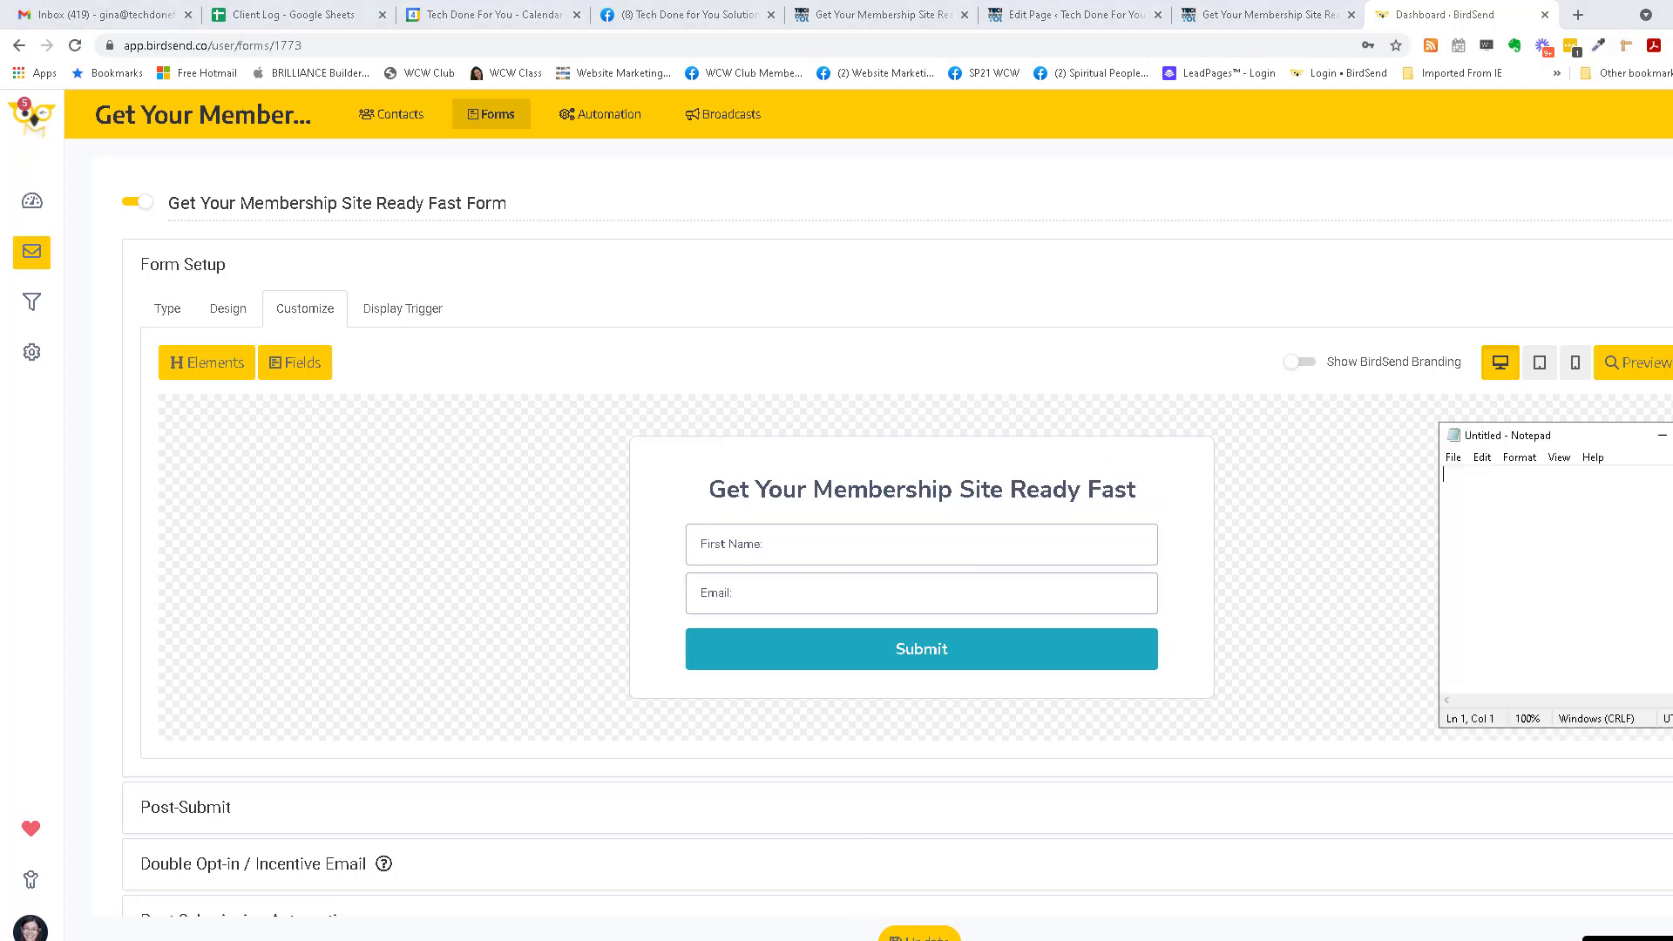
key(ctrl+v)
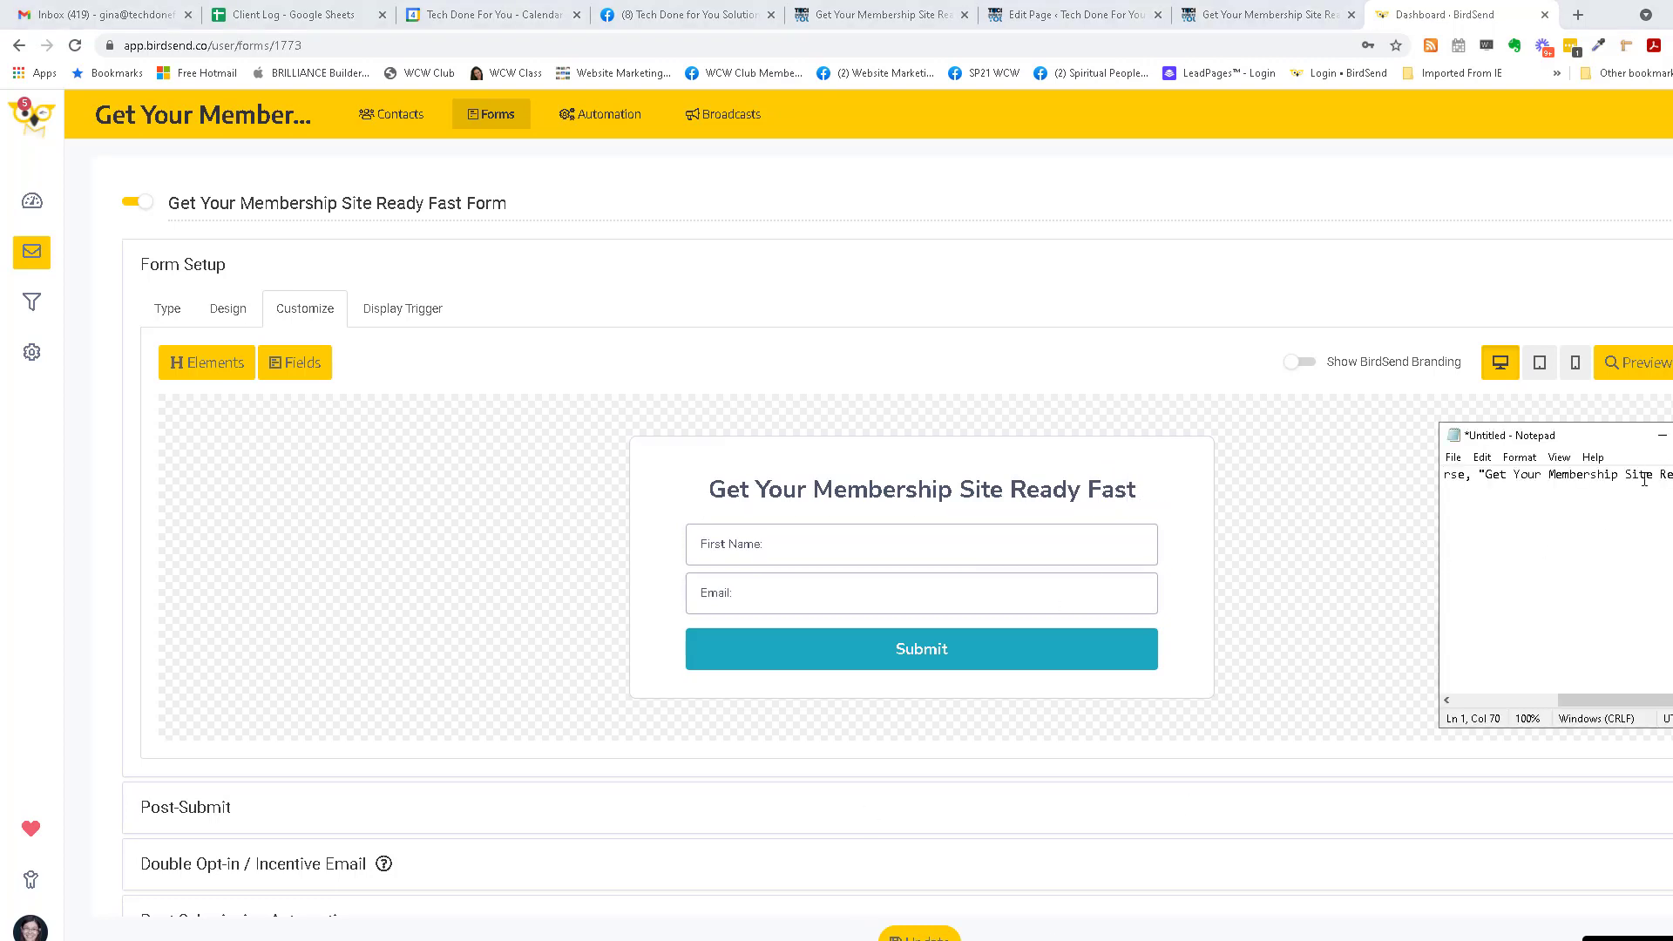
drag(1669, 475, 1397, 494)
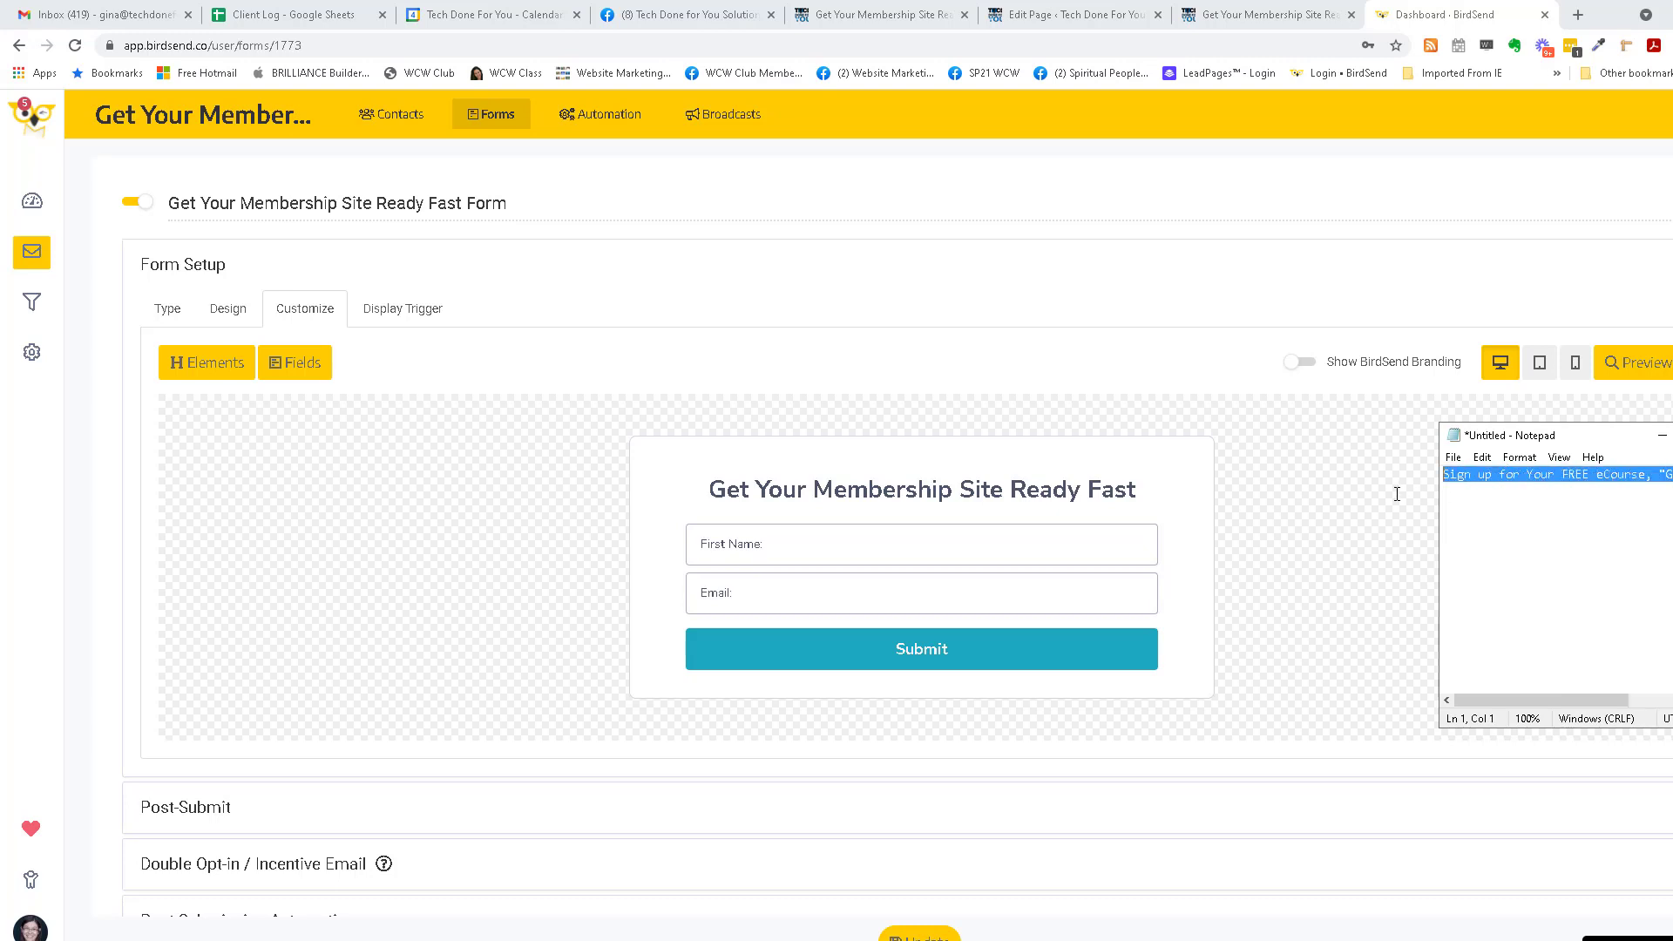
click(1137, 494)
drag(1137, 494, 719, 487)
key(ctrl+v)
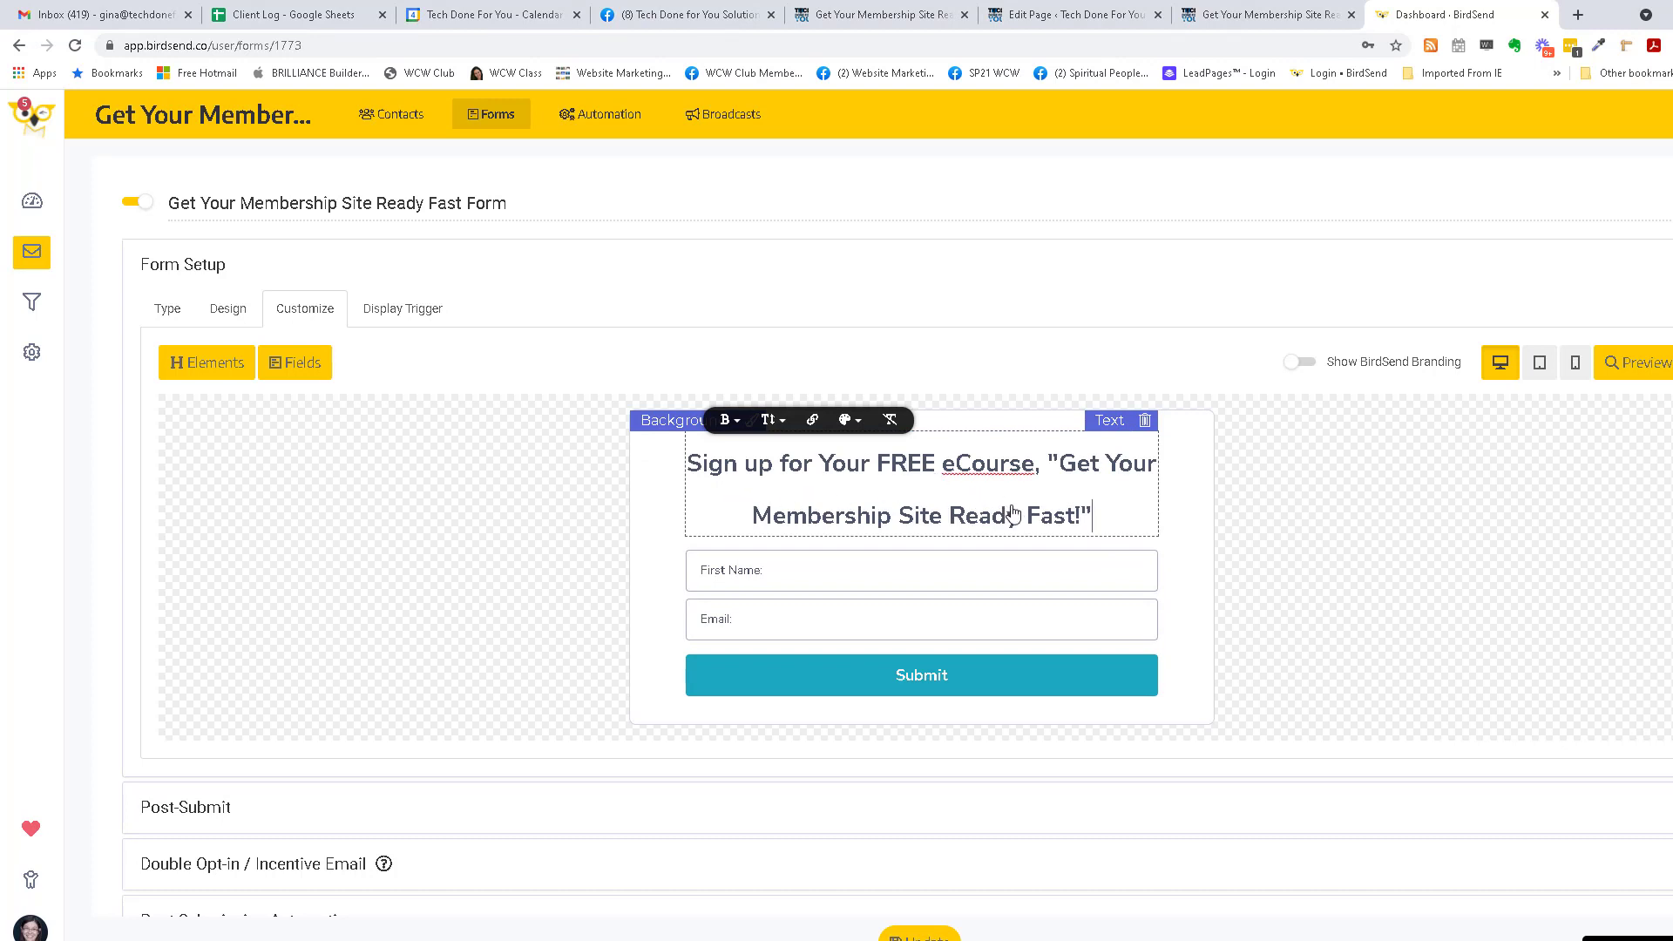
scroll(941, 852, down, 2)
click(911, 934)
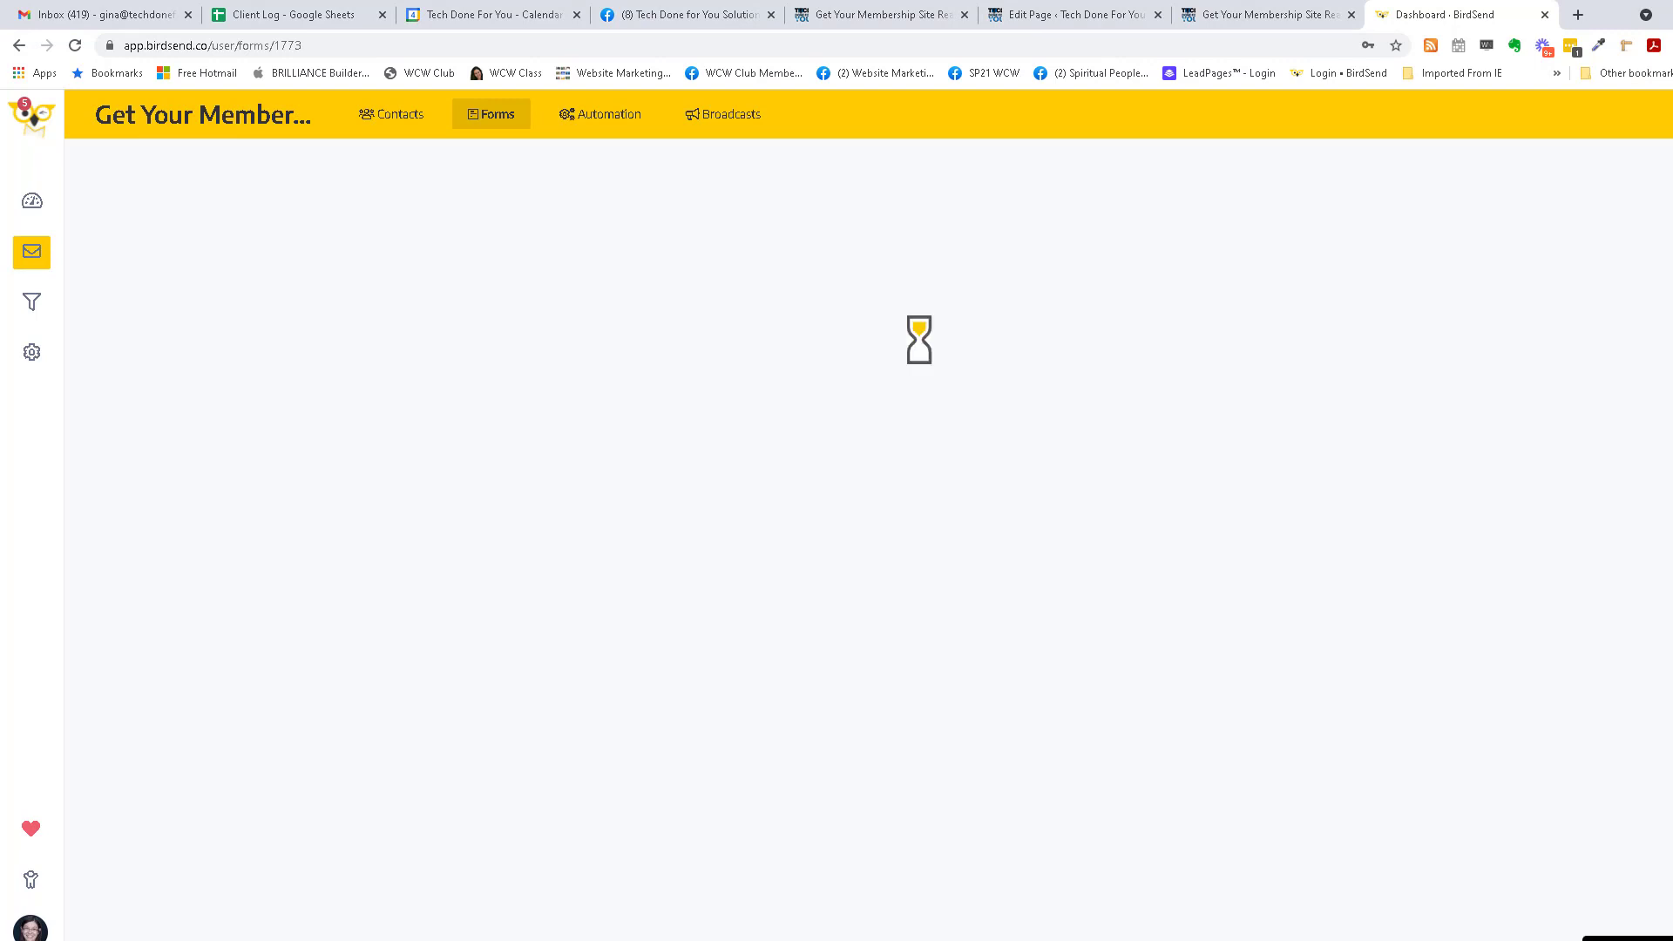
- Copy the landing page's subtitle by pasting it into the Notepad scratch note
click(909, 10)
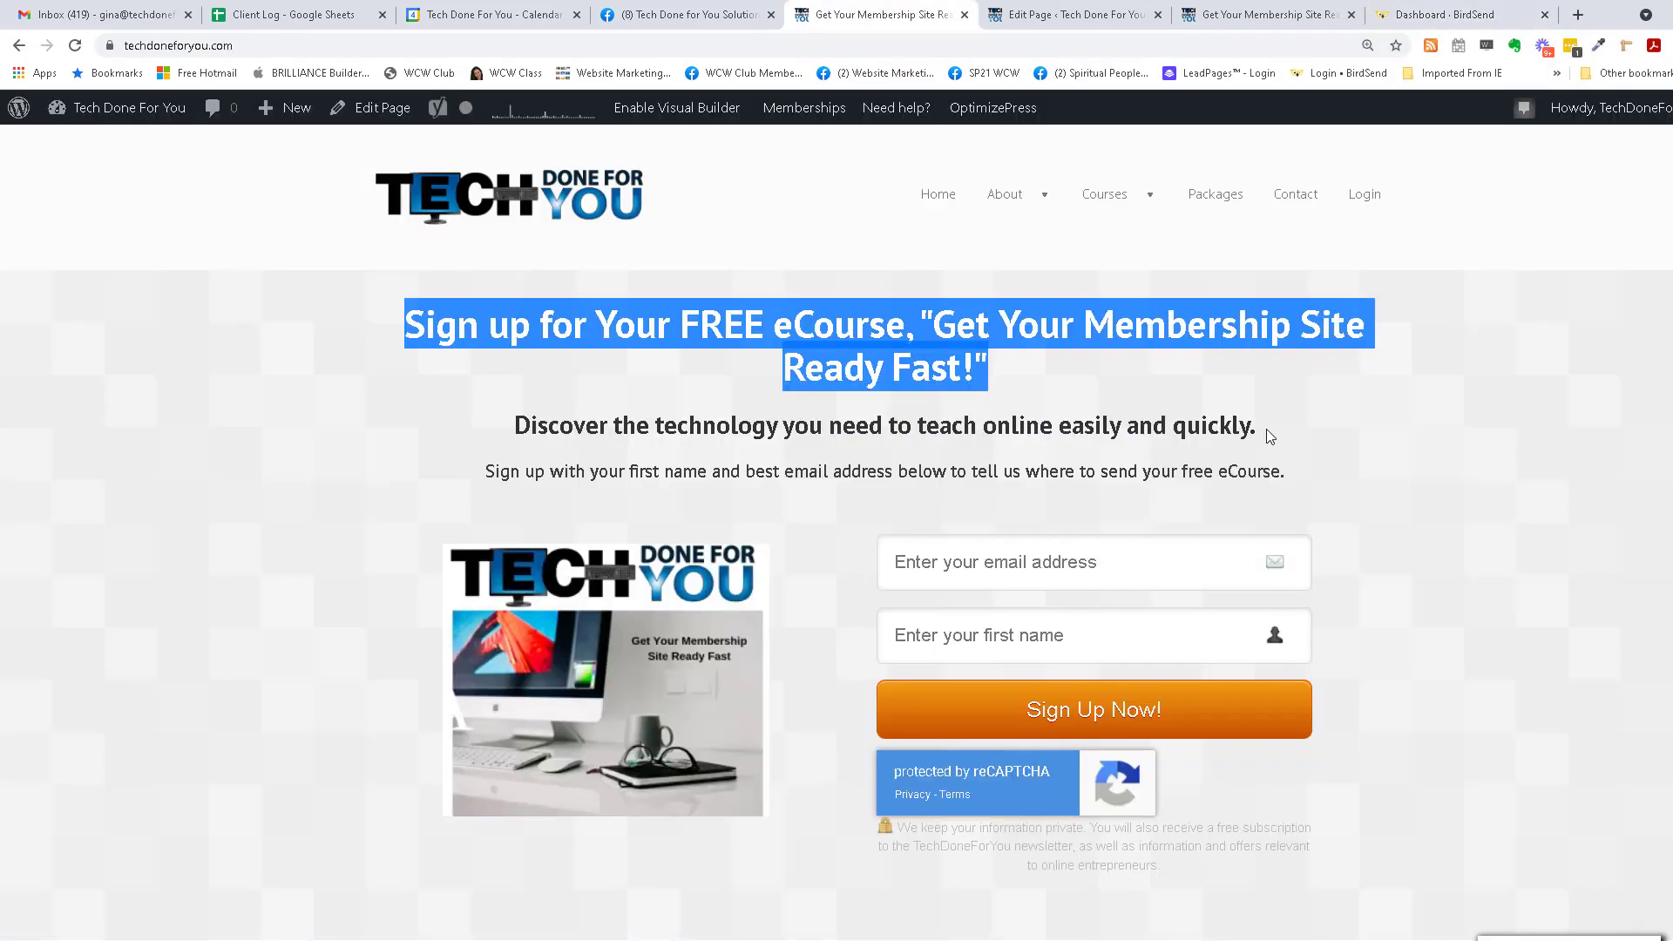
drag(1267, 427, 510, 427)
key(ctrl+c)
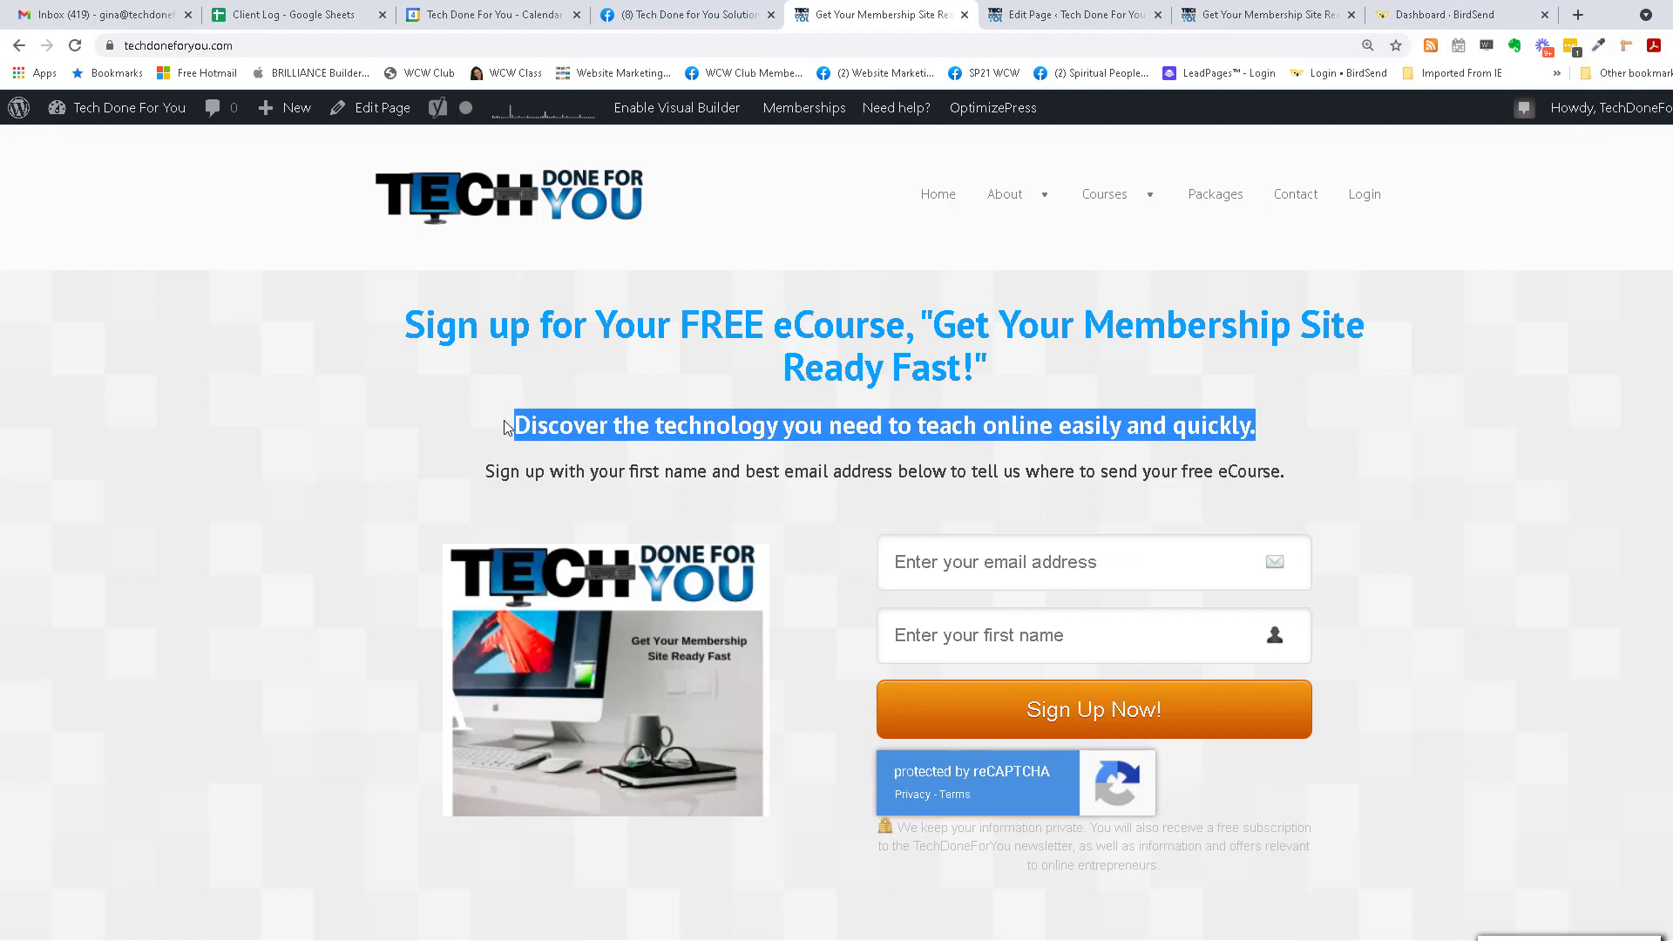
click(919, 936)
click(1492, 519)
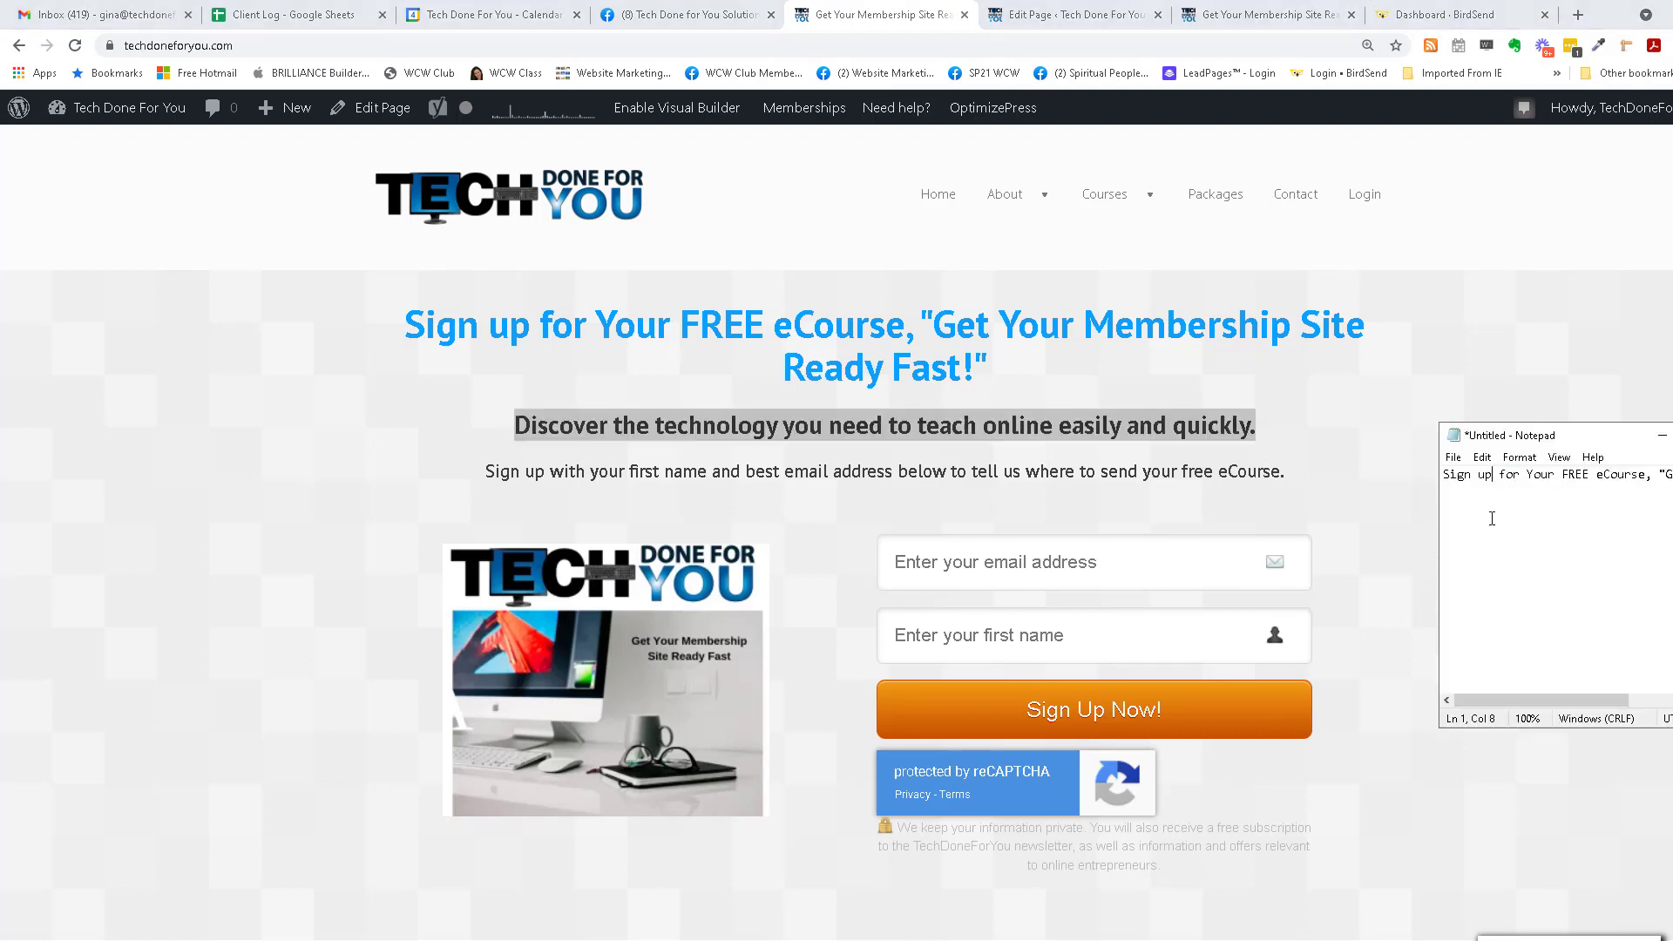
key(ctrl+a)
key(ctrl+v)
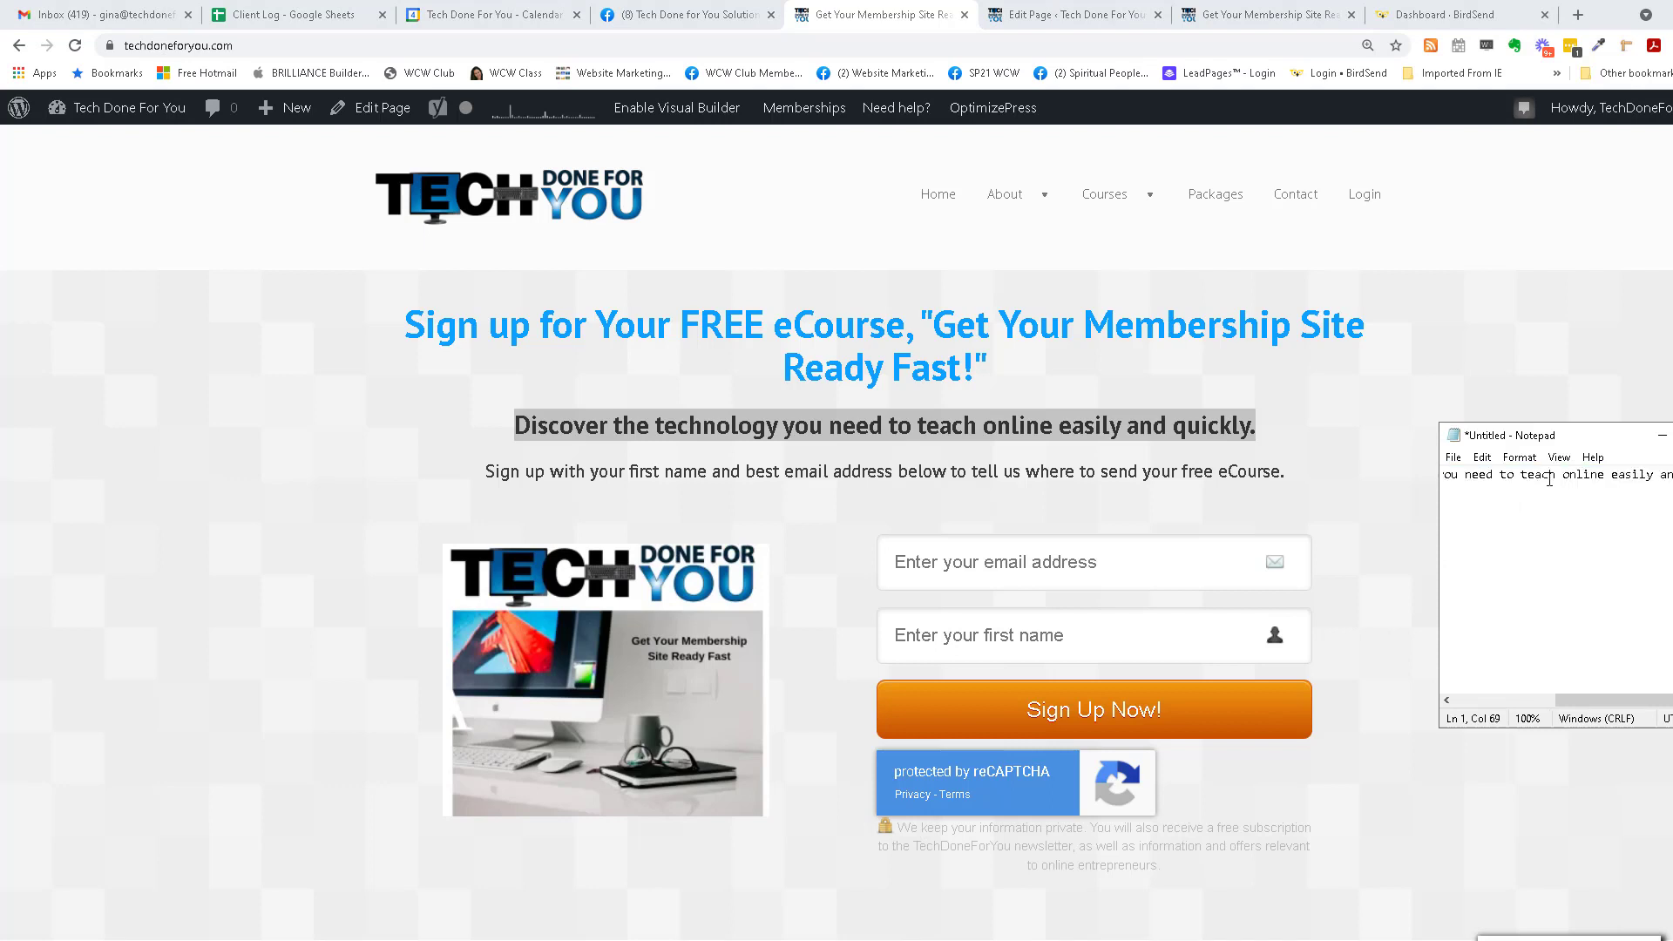
key(ctrl+a)
key(ctrl+c)
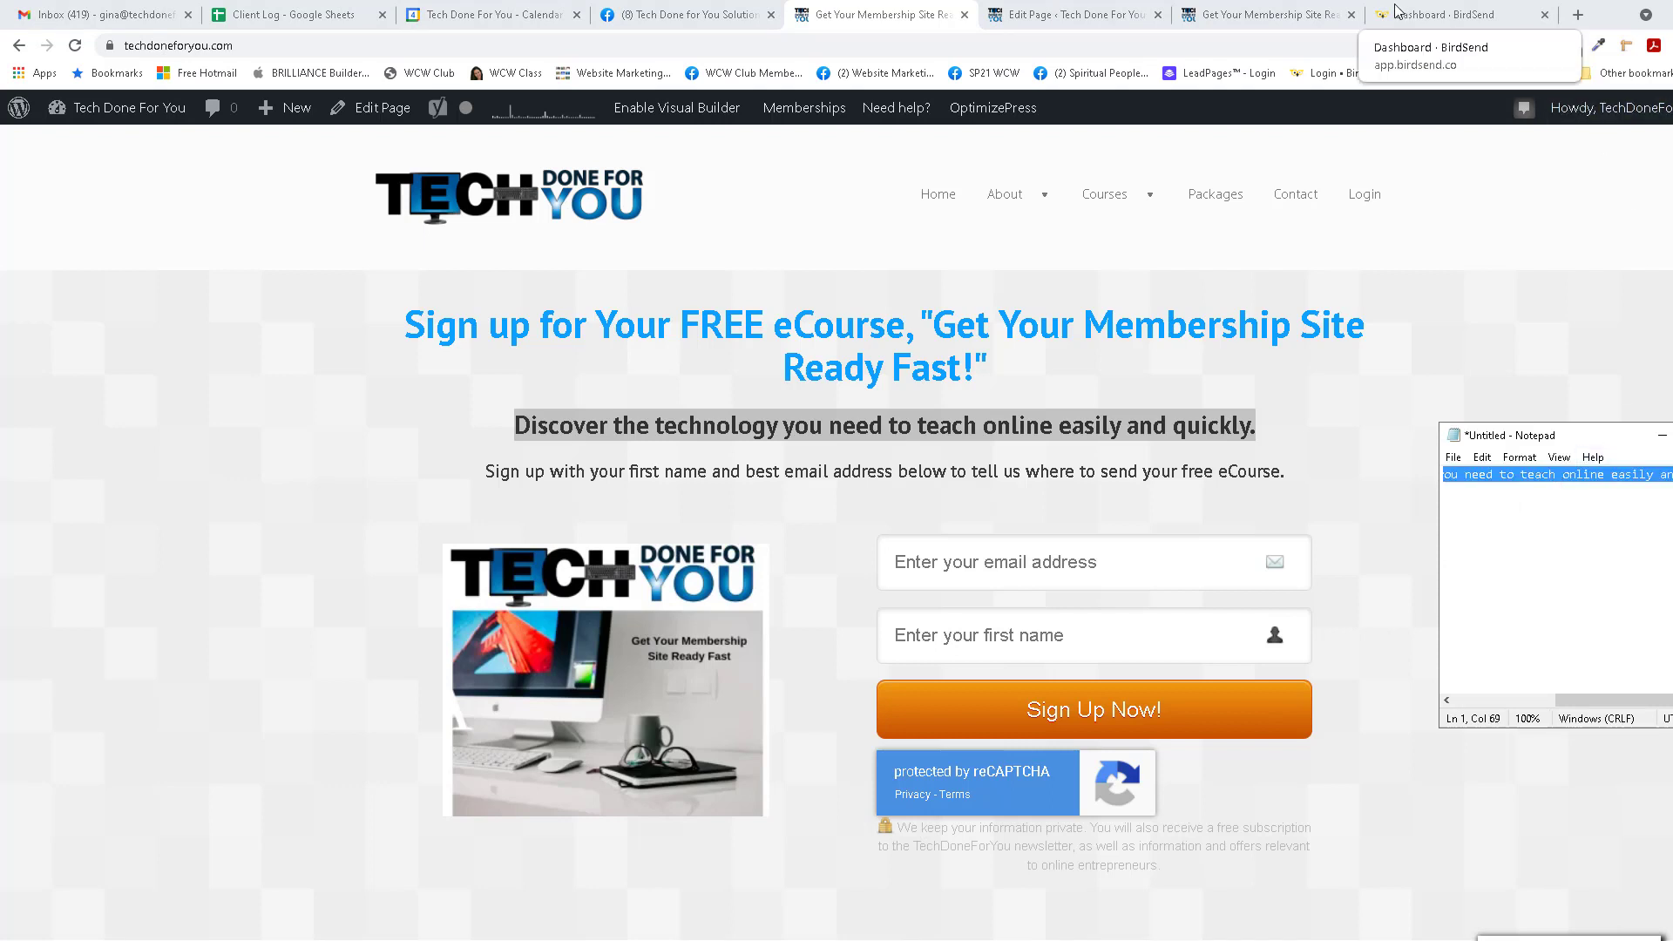
click(1428, 12)
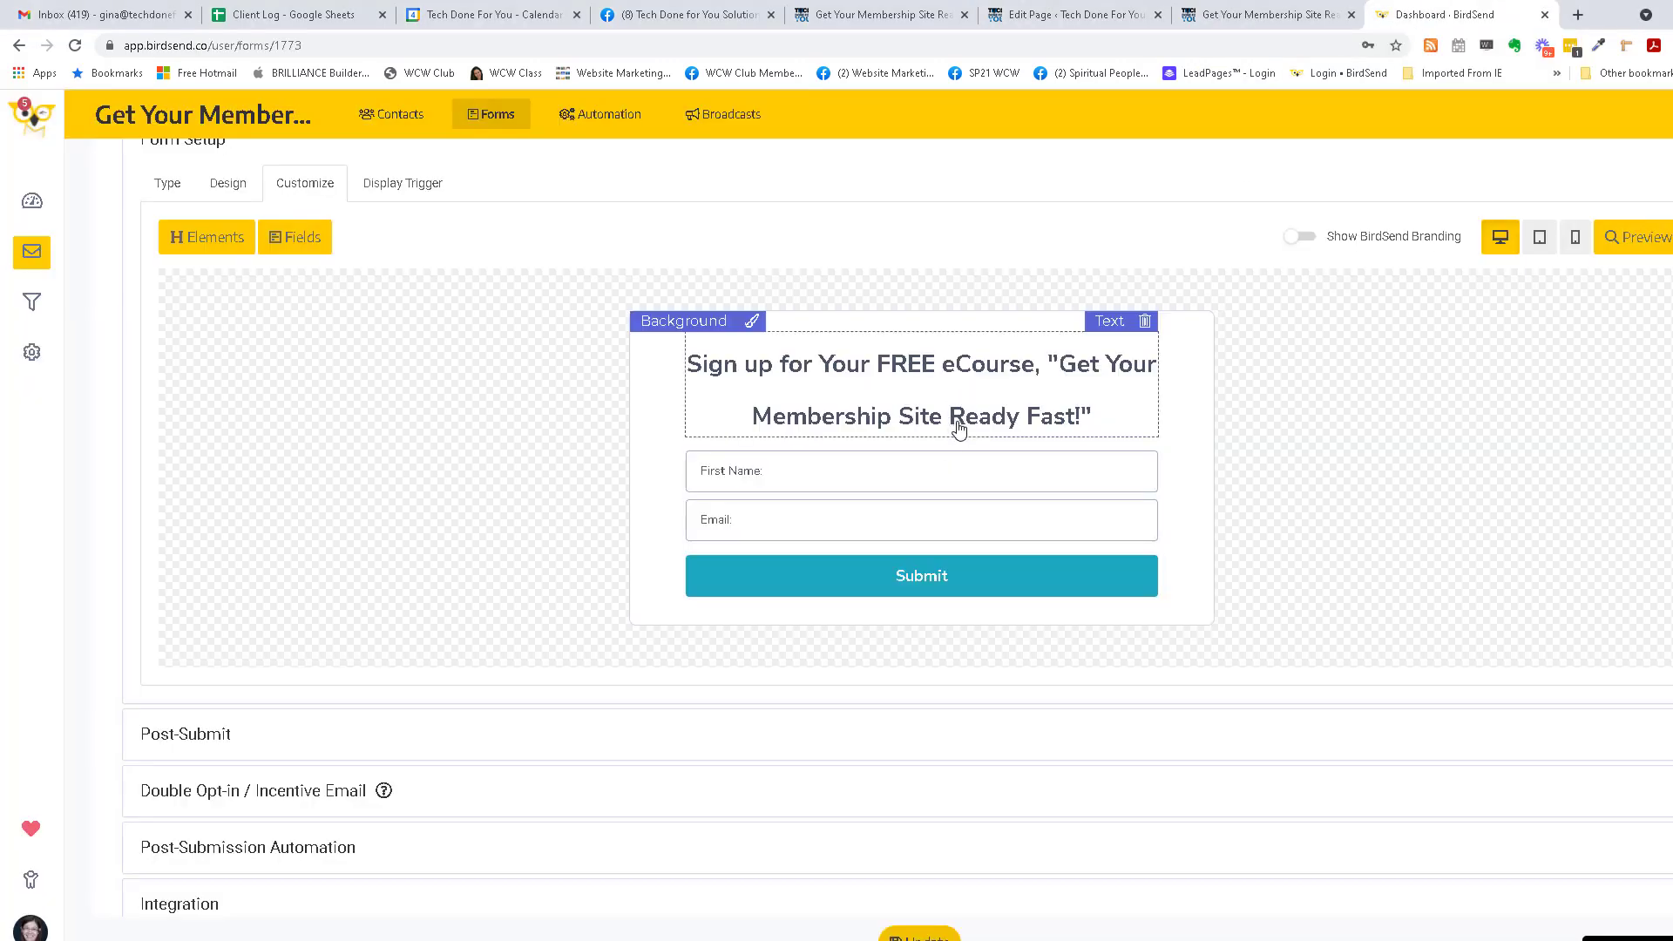
- Add a Body text element and replace its default text with the copied subtitle
click(203, 240)
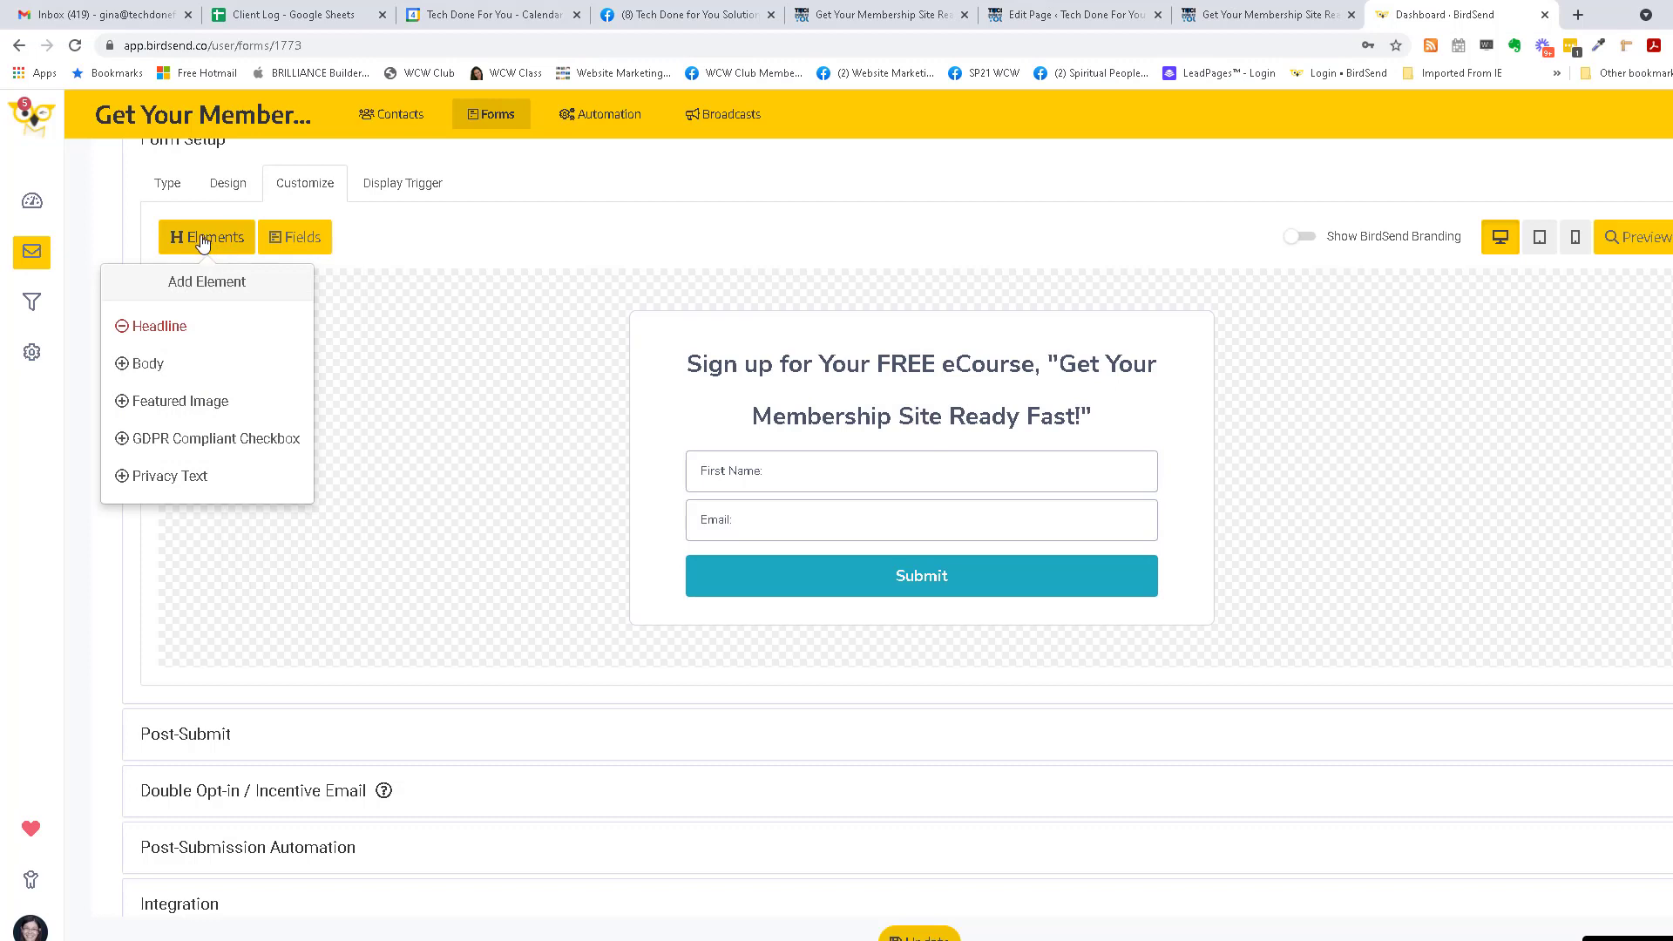
click(170, 366)
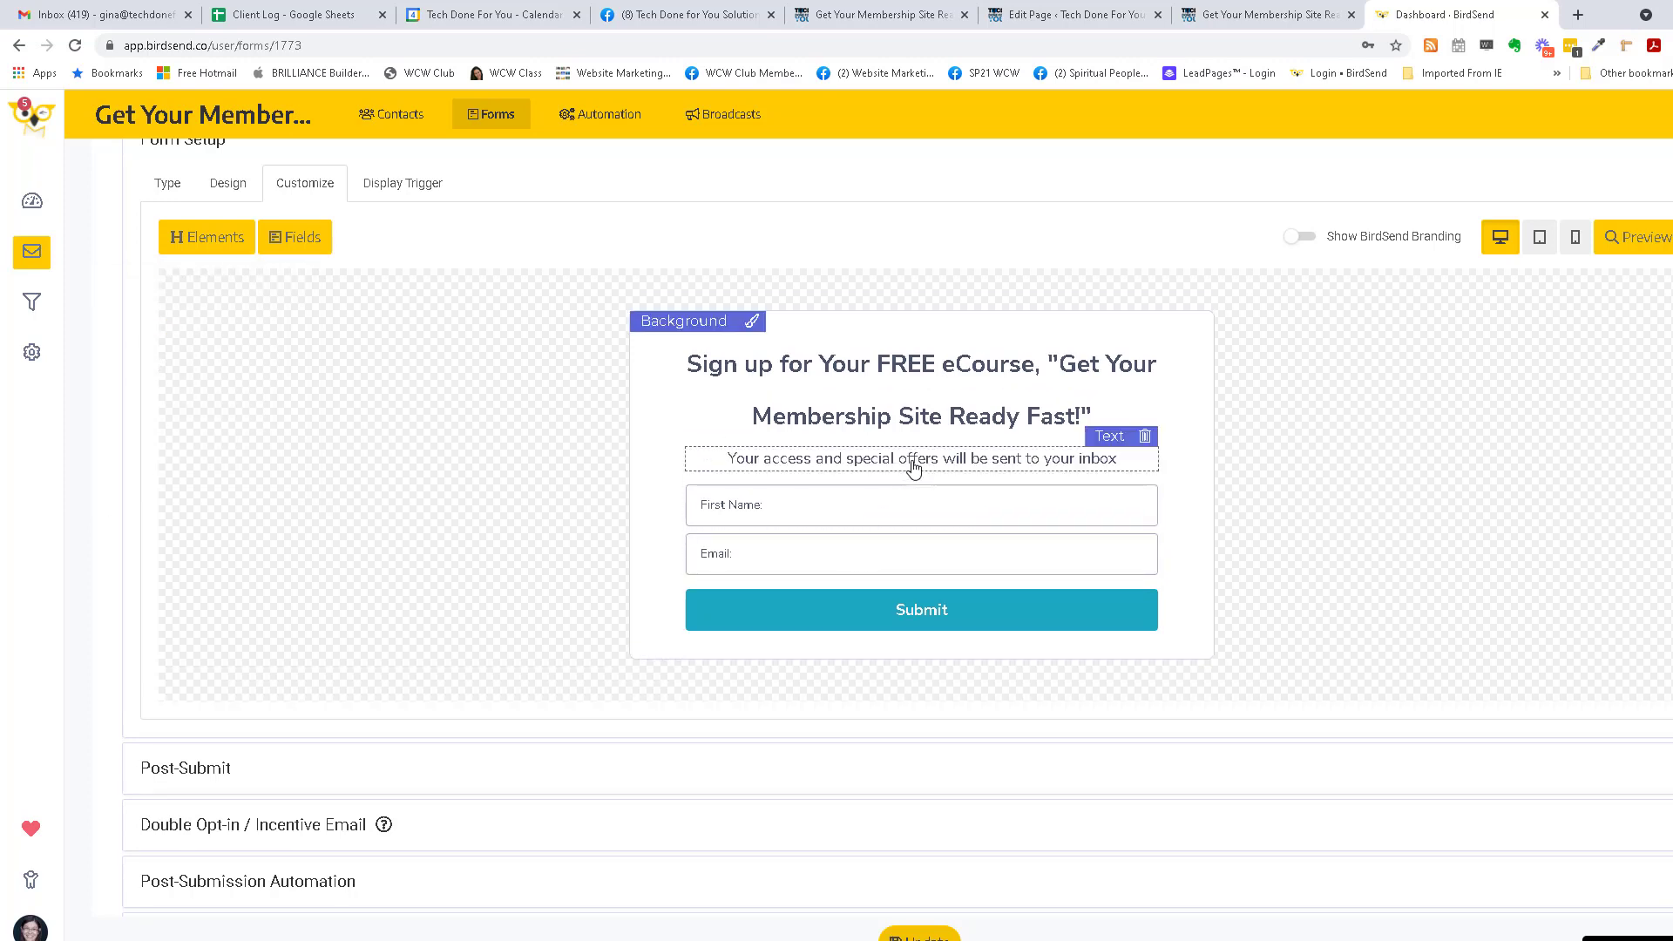
drag(1114, 462, 729, 468)
key(ctrl+v)
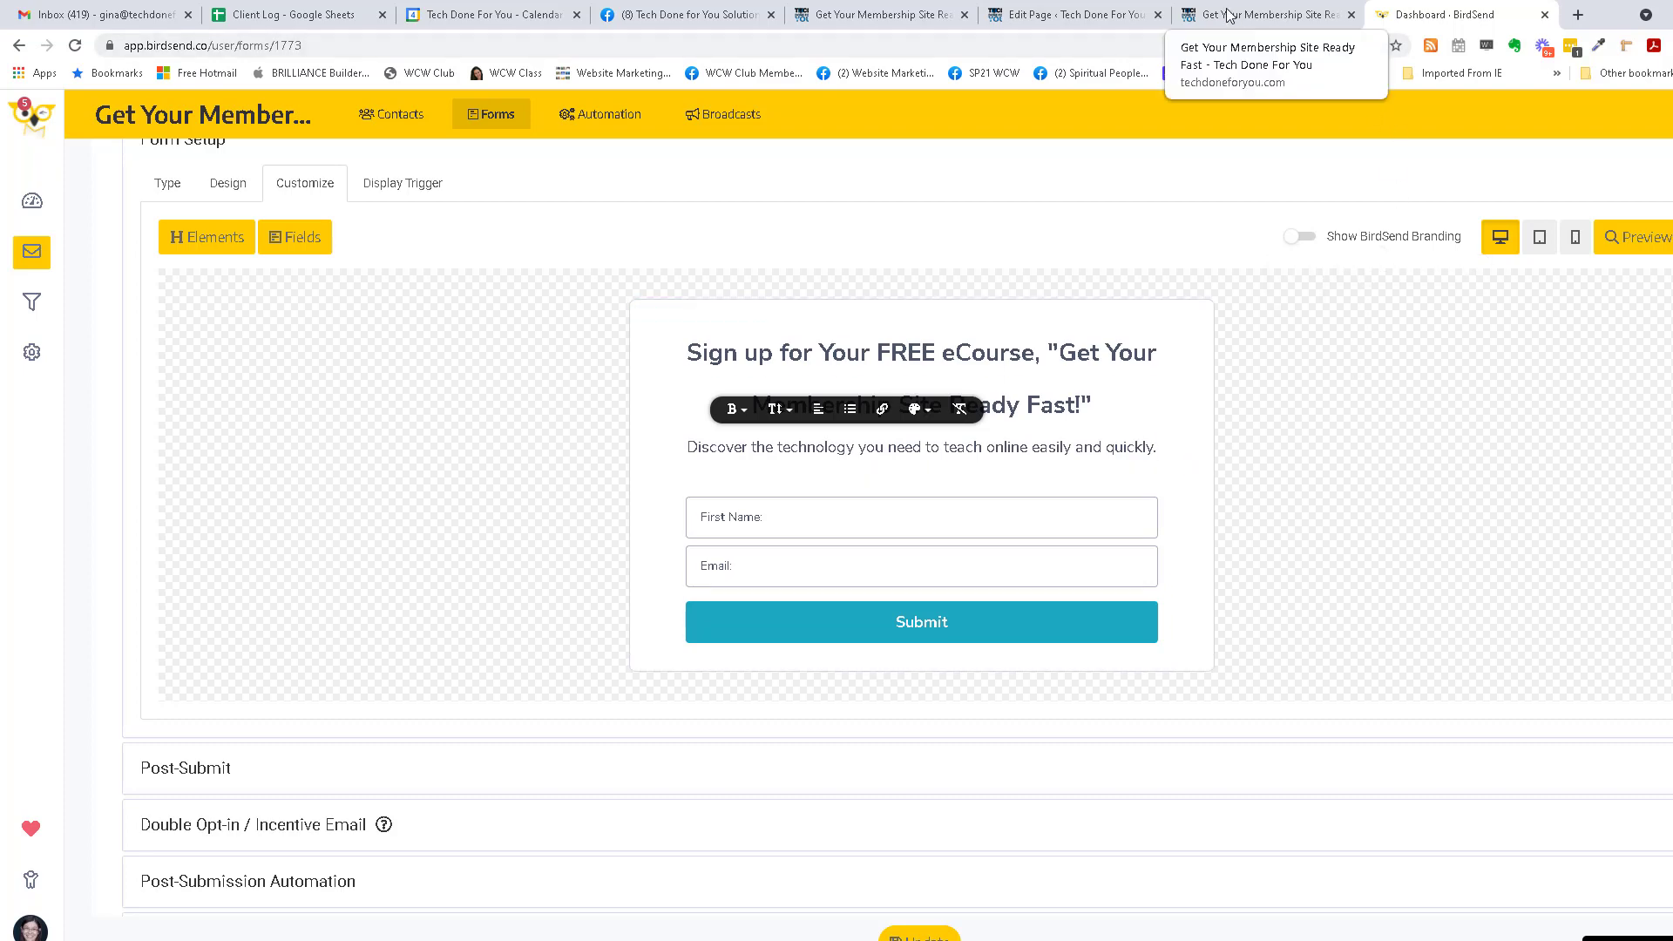
- Copy the page's sign-up instructions sentence through the Notepad scratch note
click(853, 19)
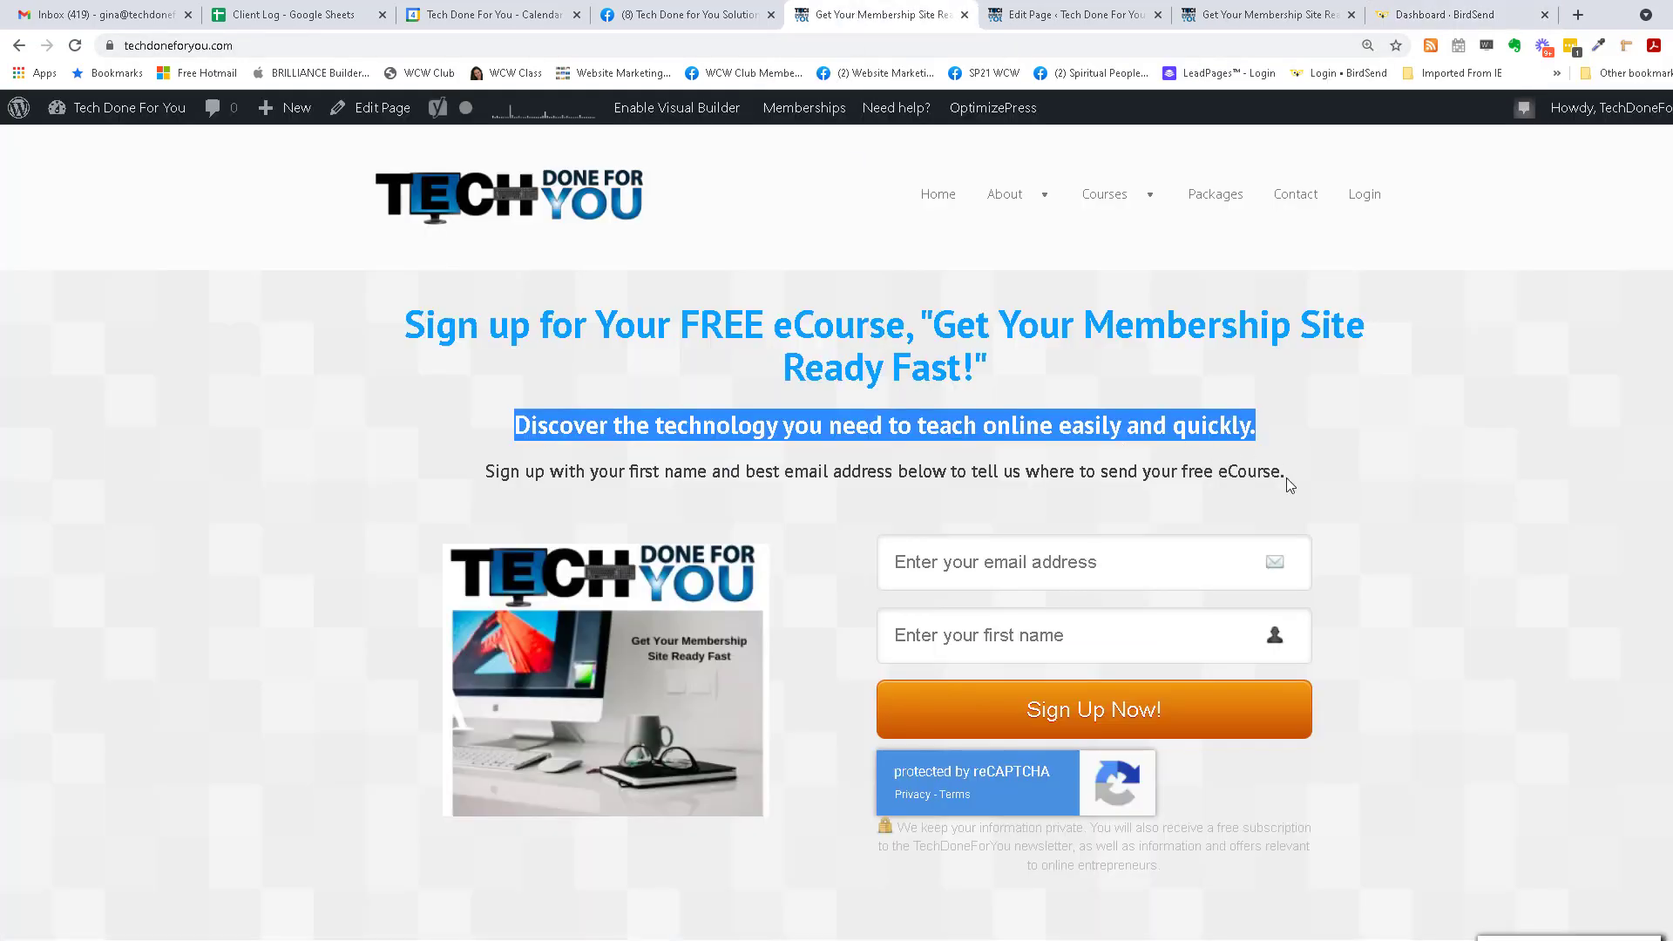
drag(1286, 478, 471, 479)
key(ctrl+c)
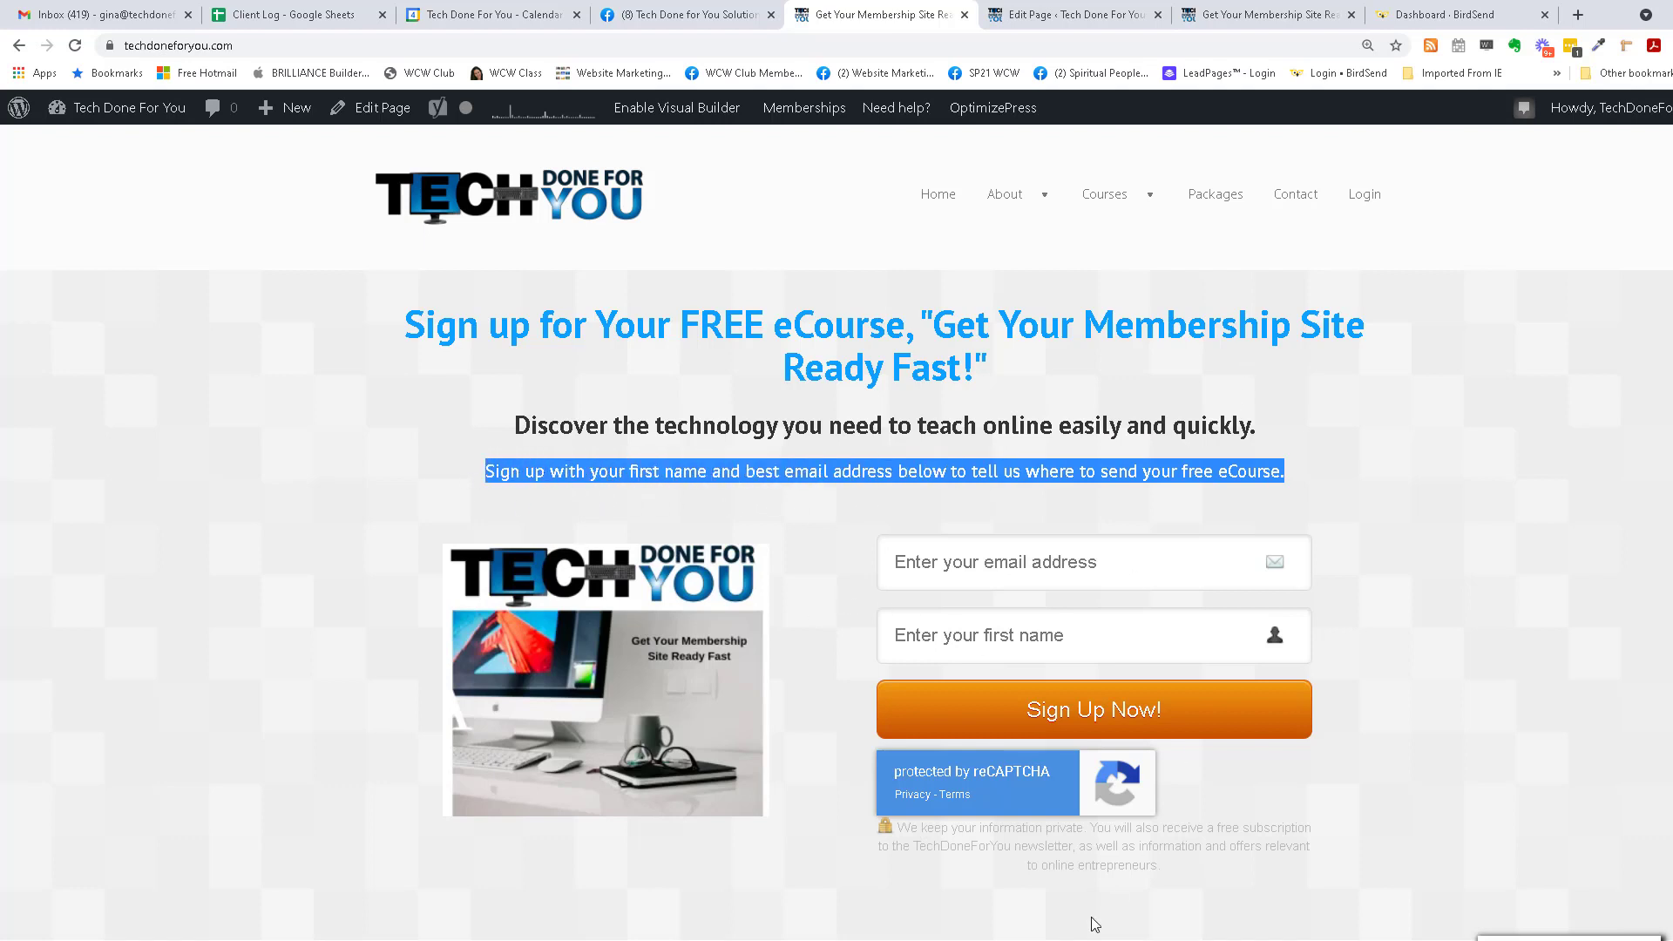
key(alt+Tab)
click(1480, 513)
key(ctrl+a)
key(ctrl+v)
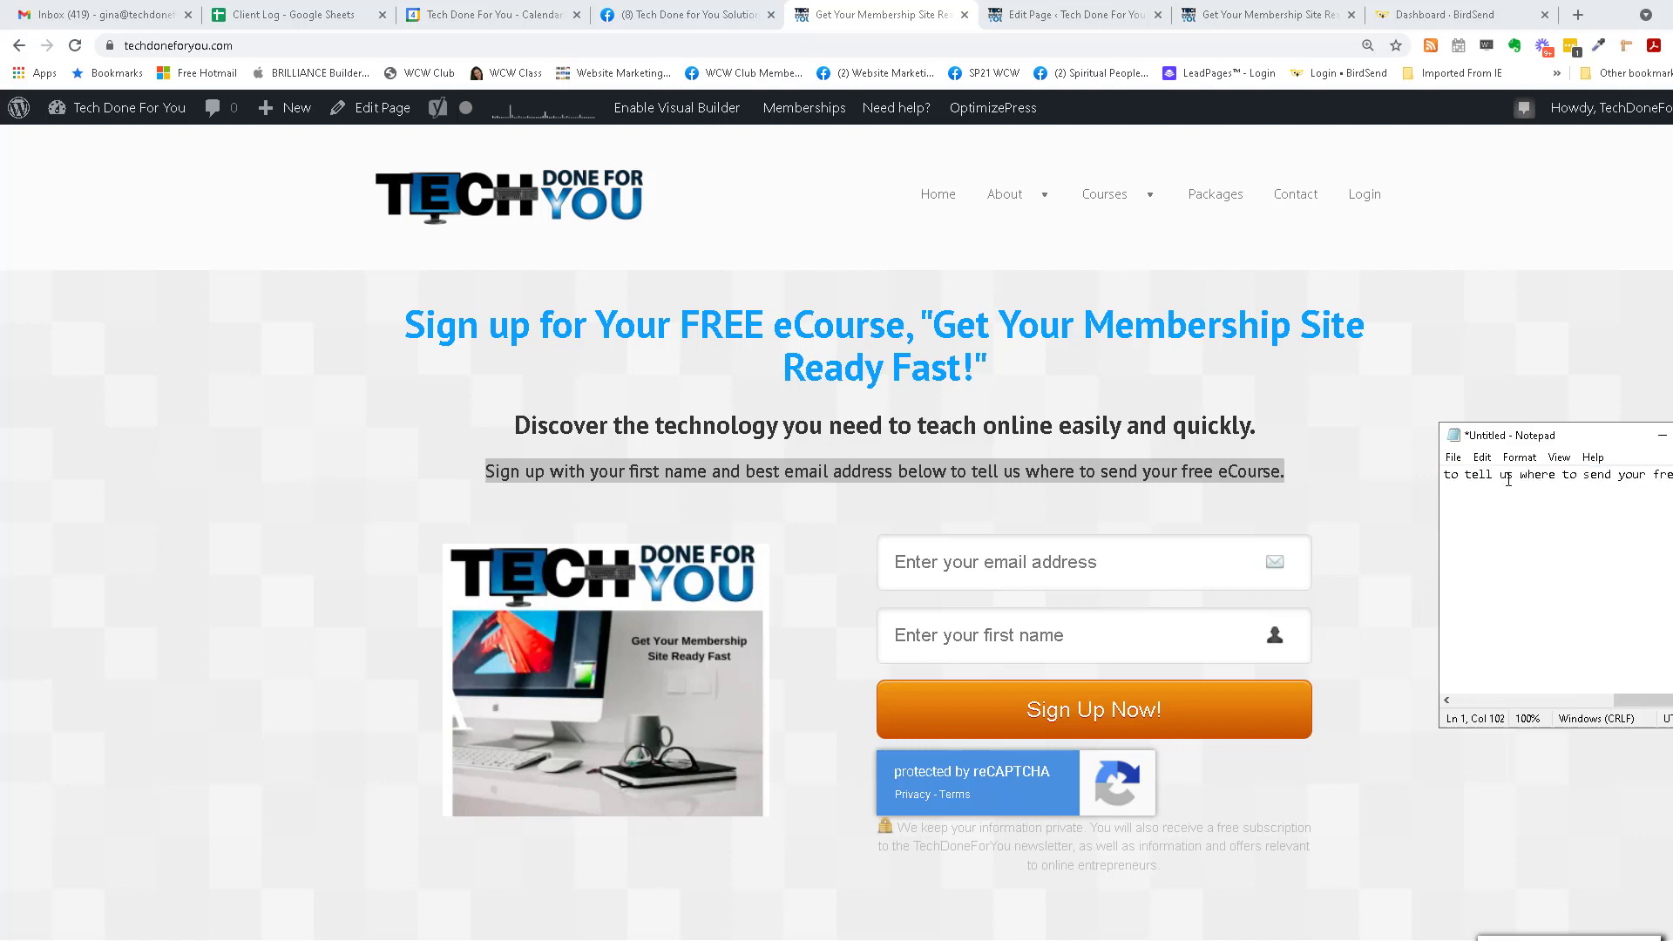
key(ctrl+a)
key(ctrl+c)
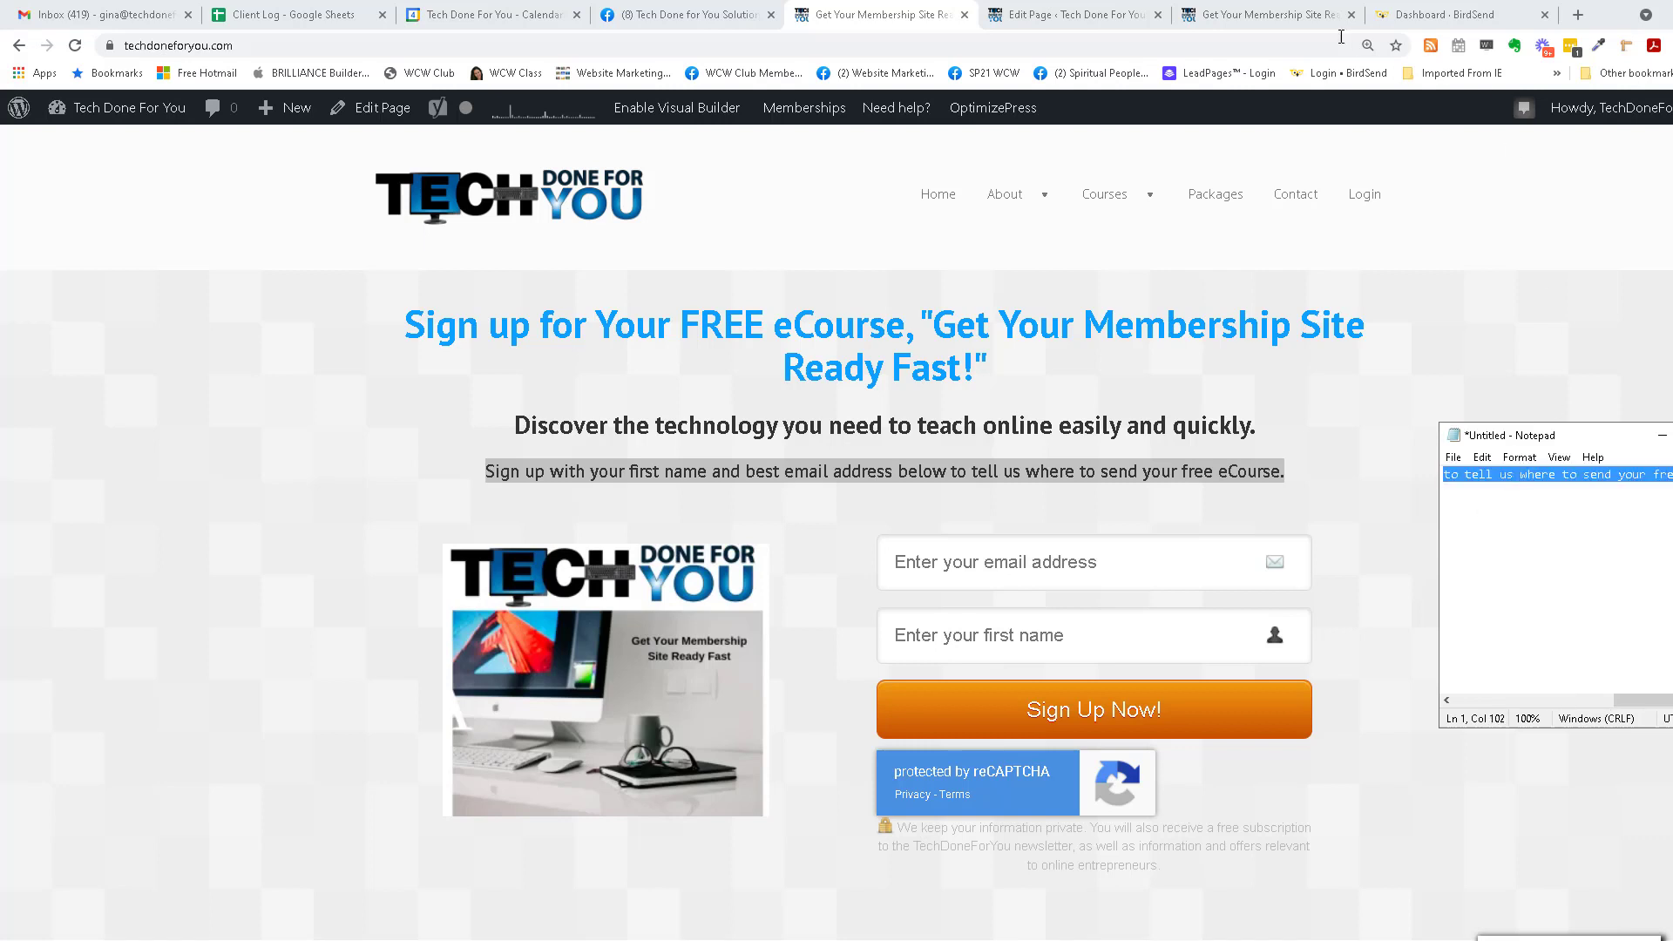
- Paste the sign-up sentence as a new paragraph below the body text
click(1405, 11)
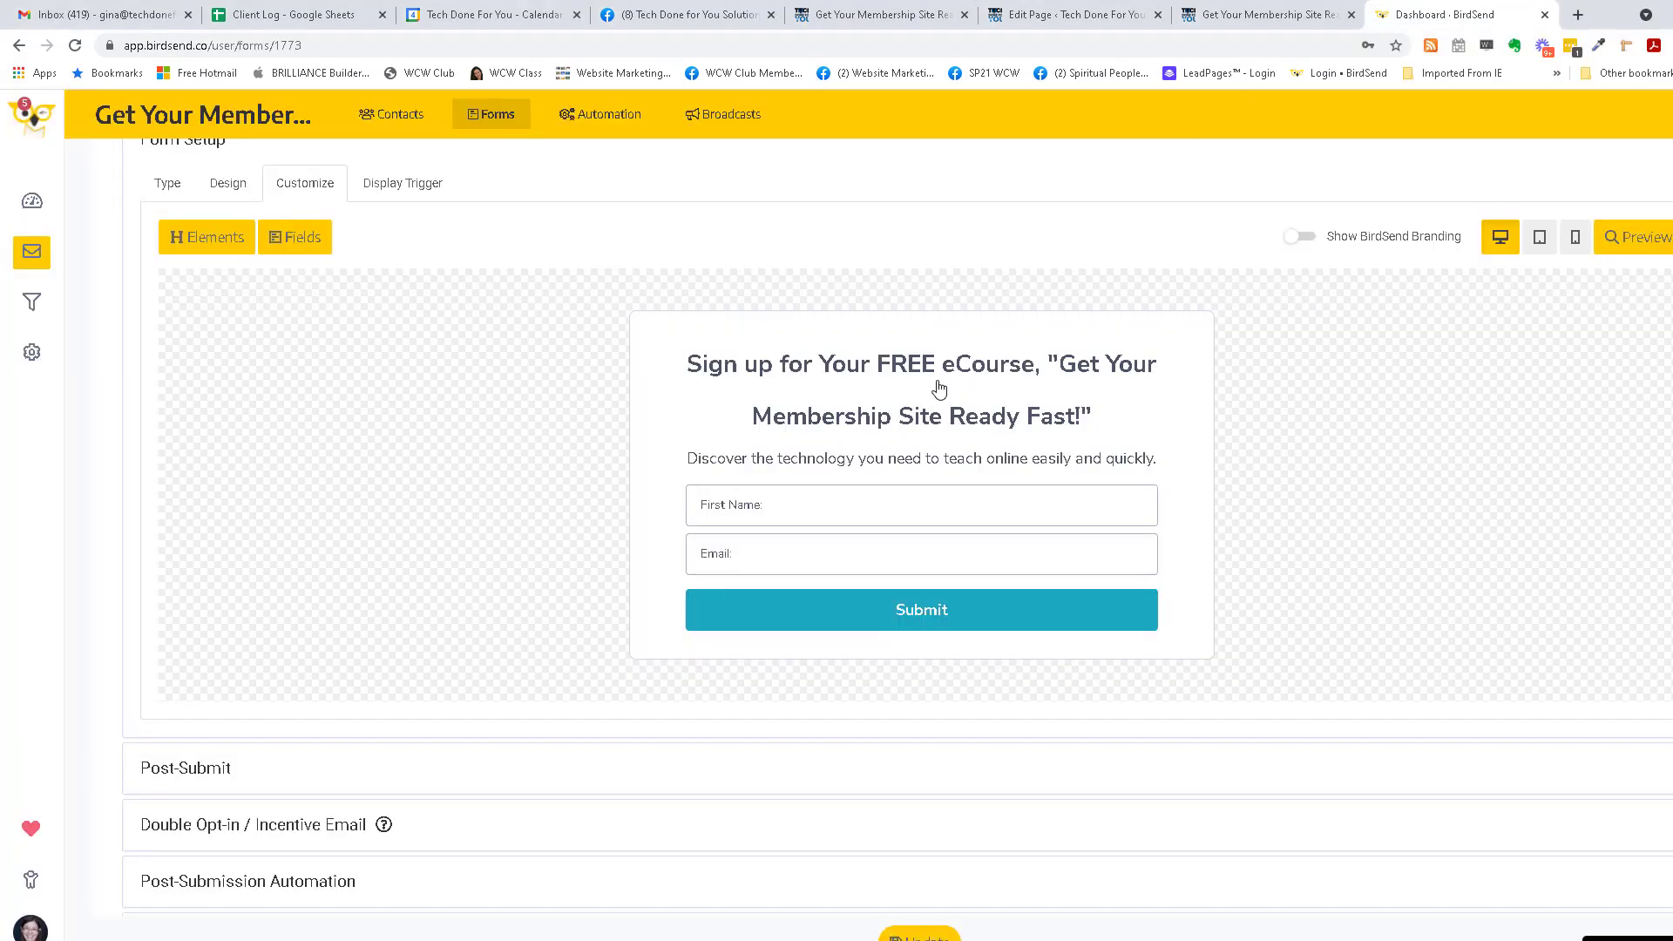
click(1148, 466)
key(Return)
key(Return)
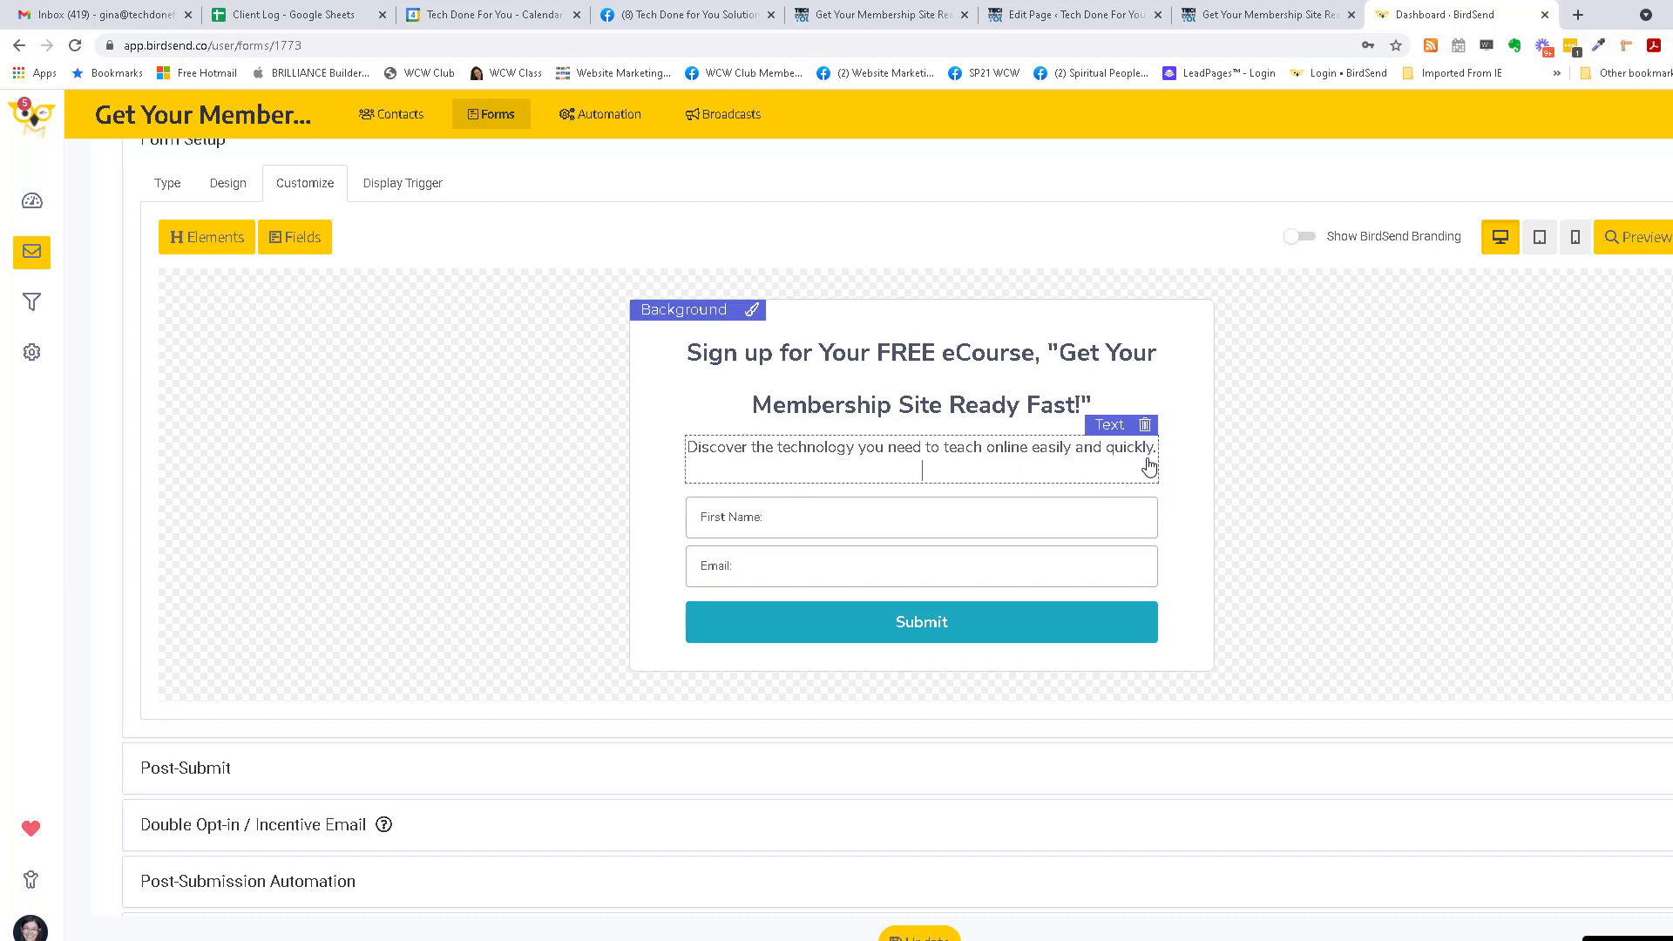
key(ctrl+v)
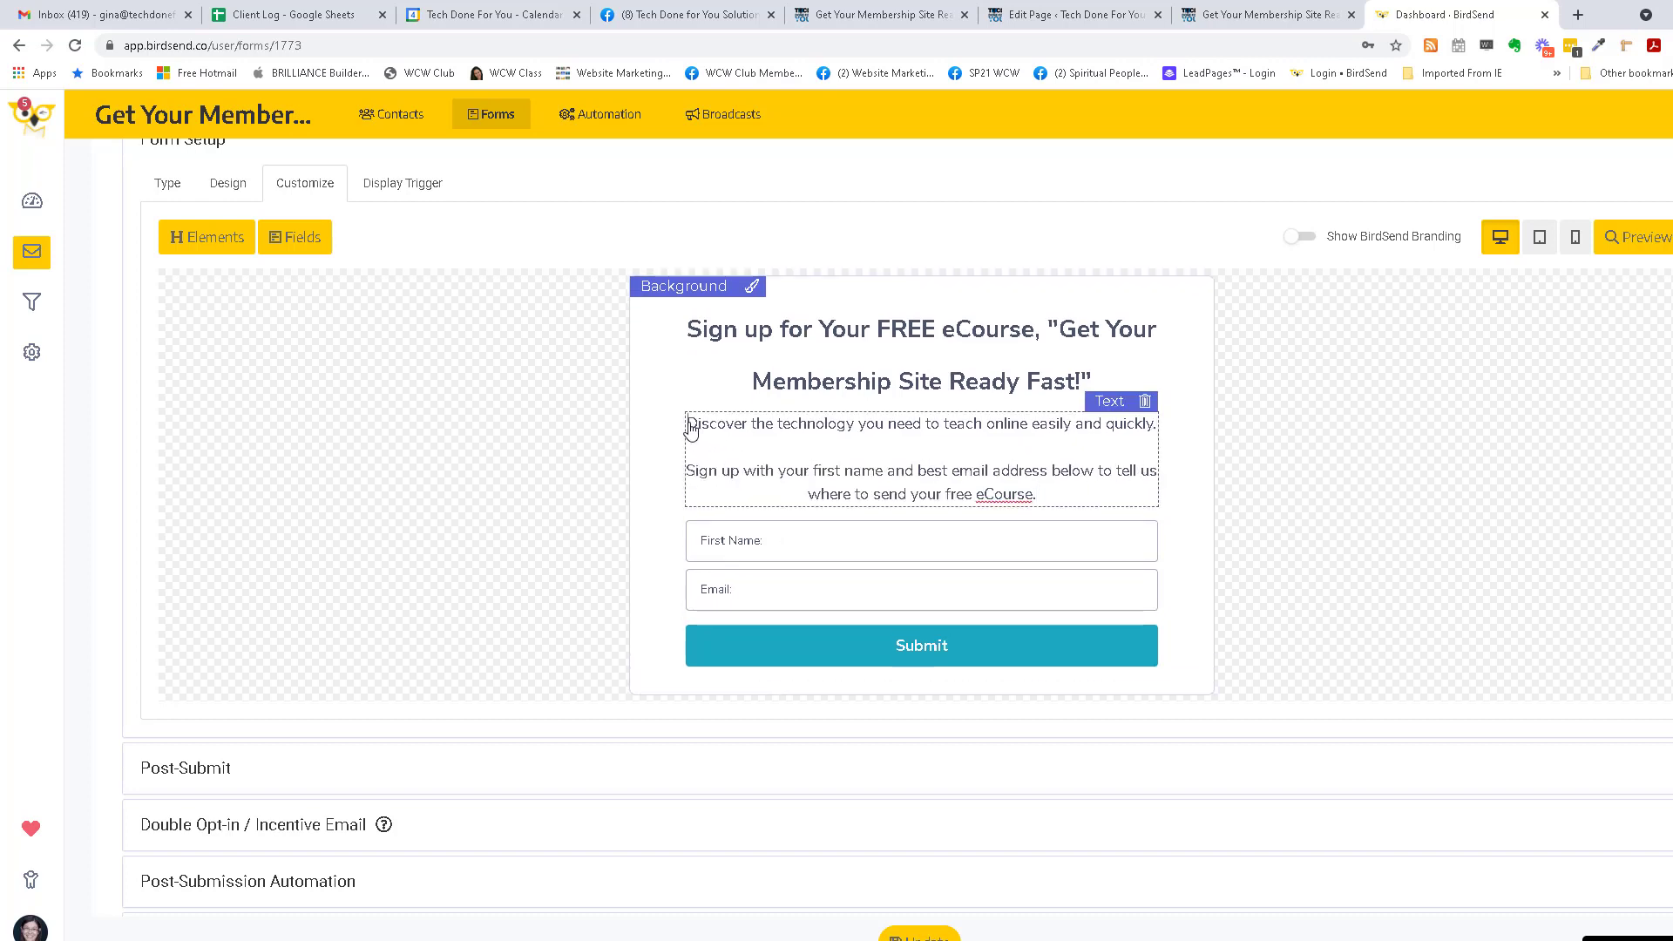
- Bold the first body sentence, end the second after 'email address.', and save the form
drag(689, 425, 1154, 445)
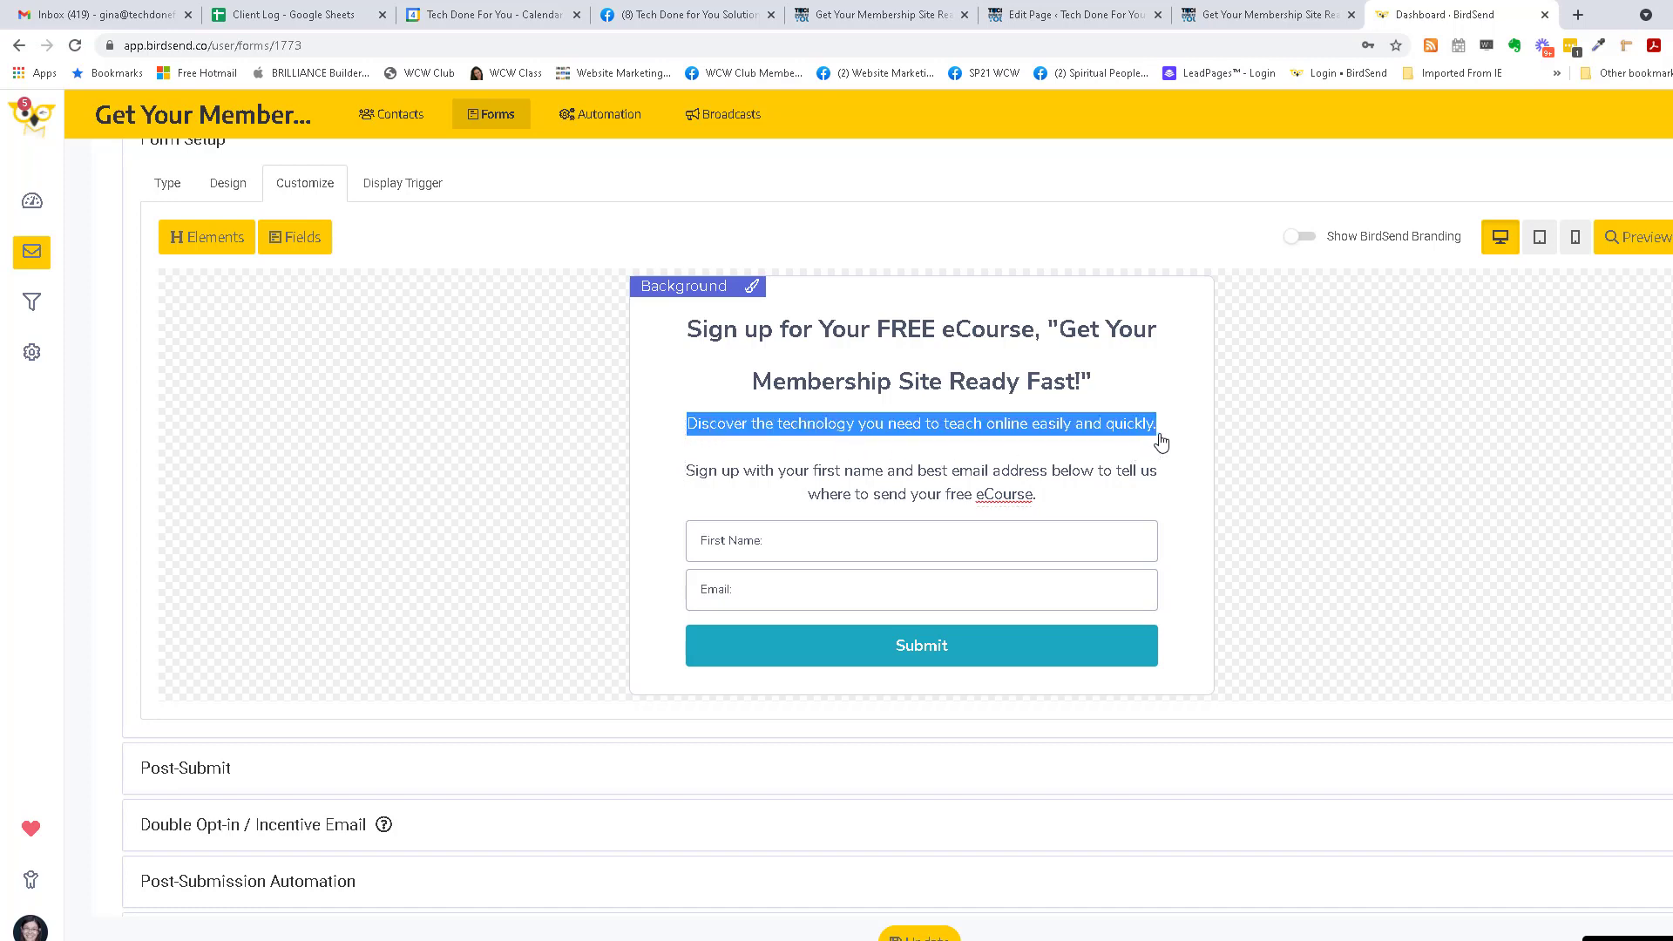
key(ctrl+b)
click(995, 509)
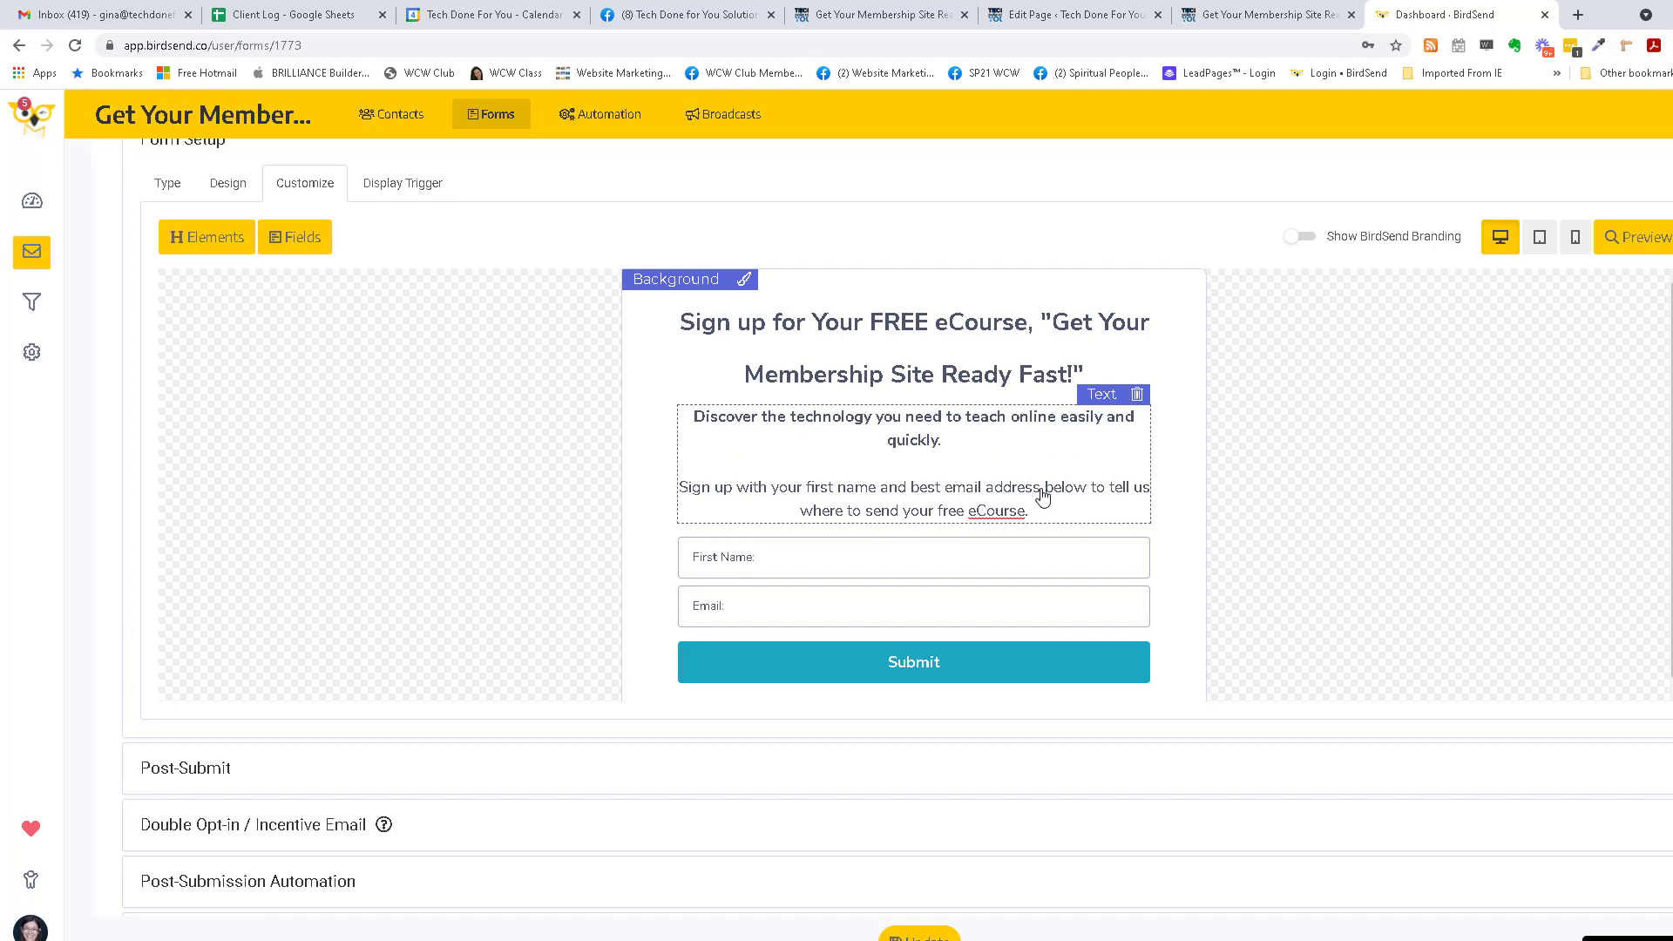
drag(1042, 488, 1035, 514)
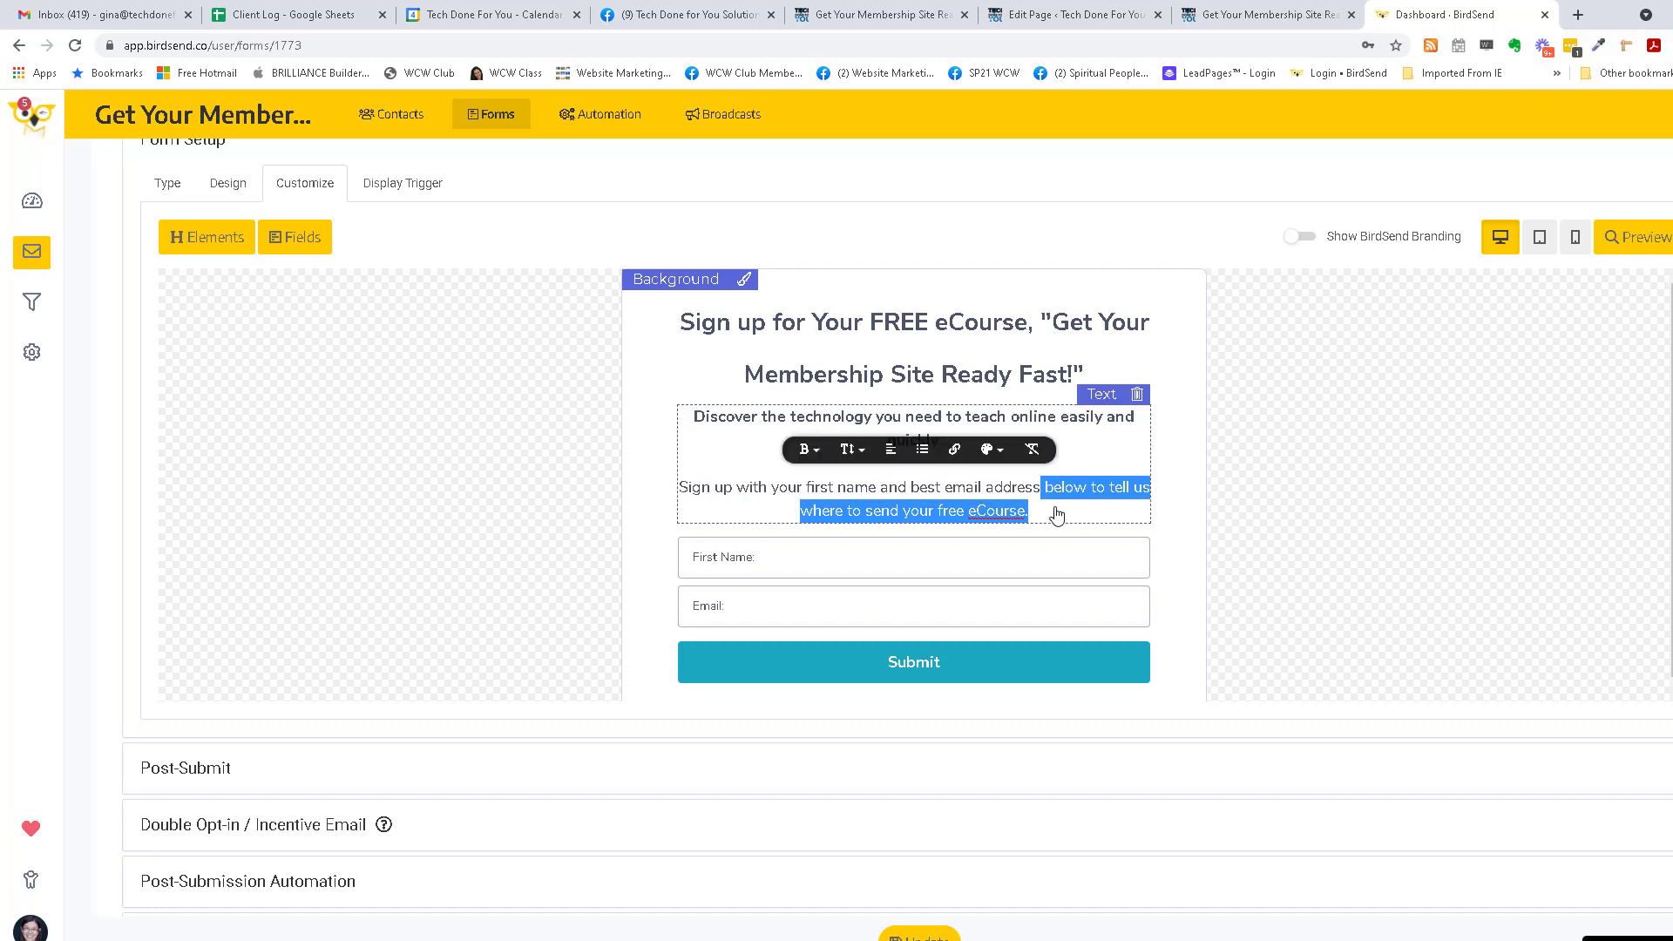
text(.)
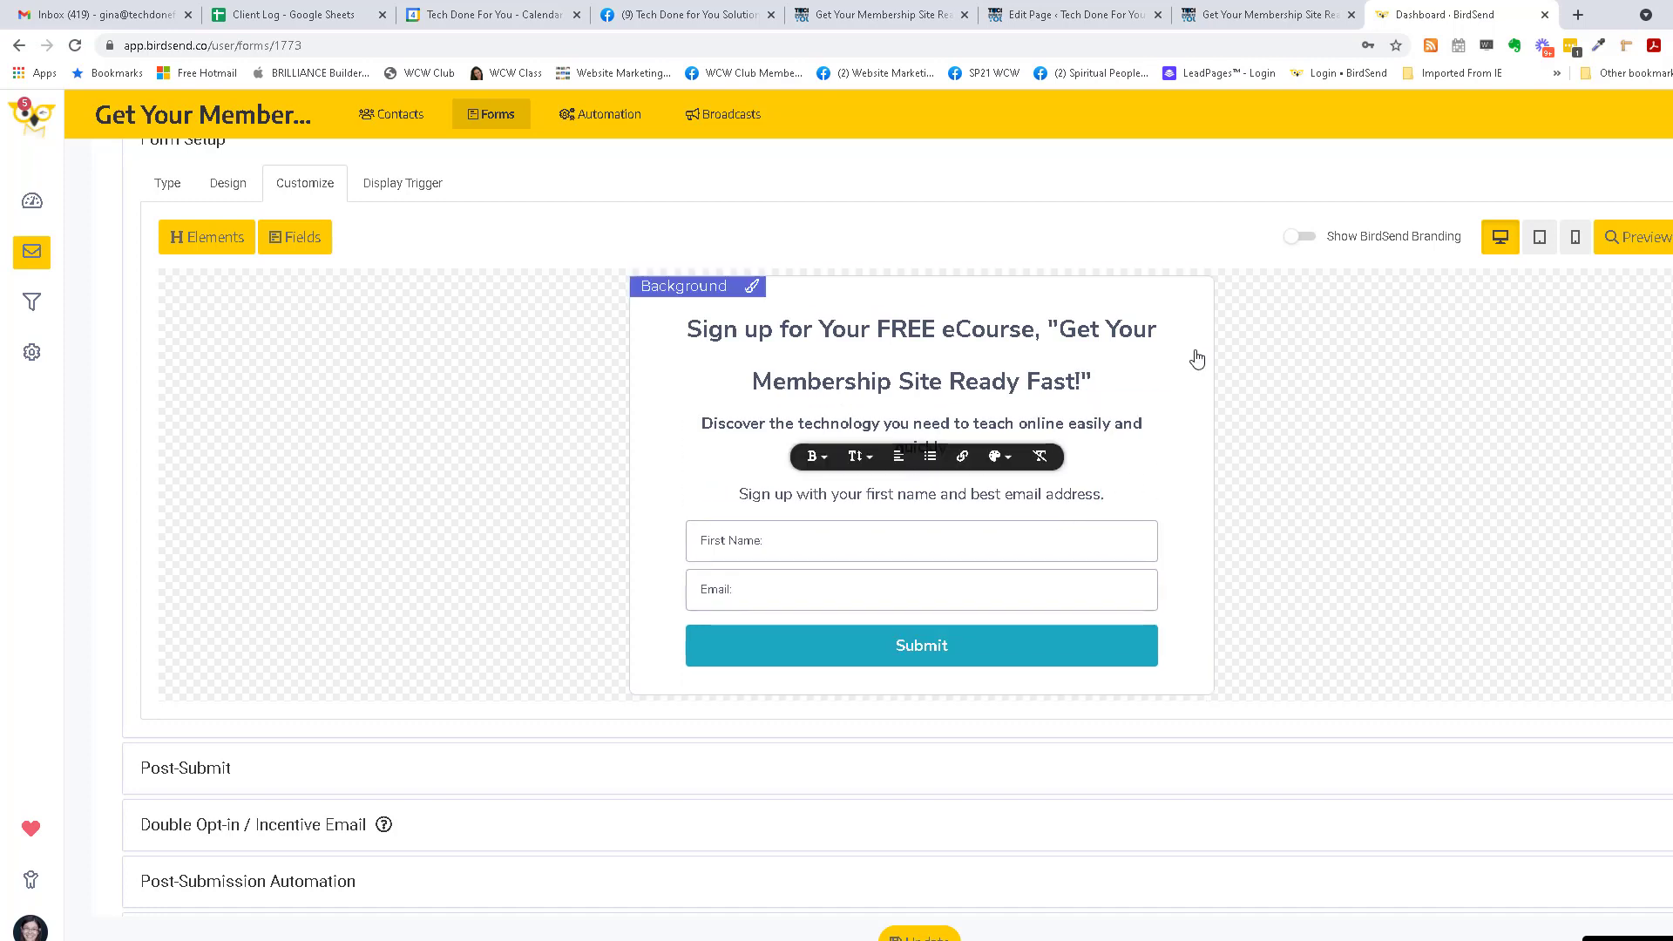
scroll(959, 575, down, 1)
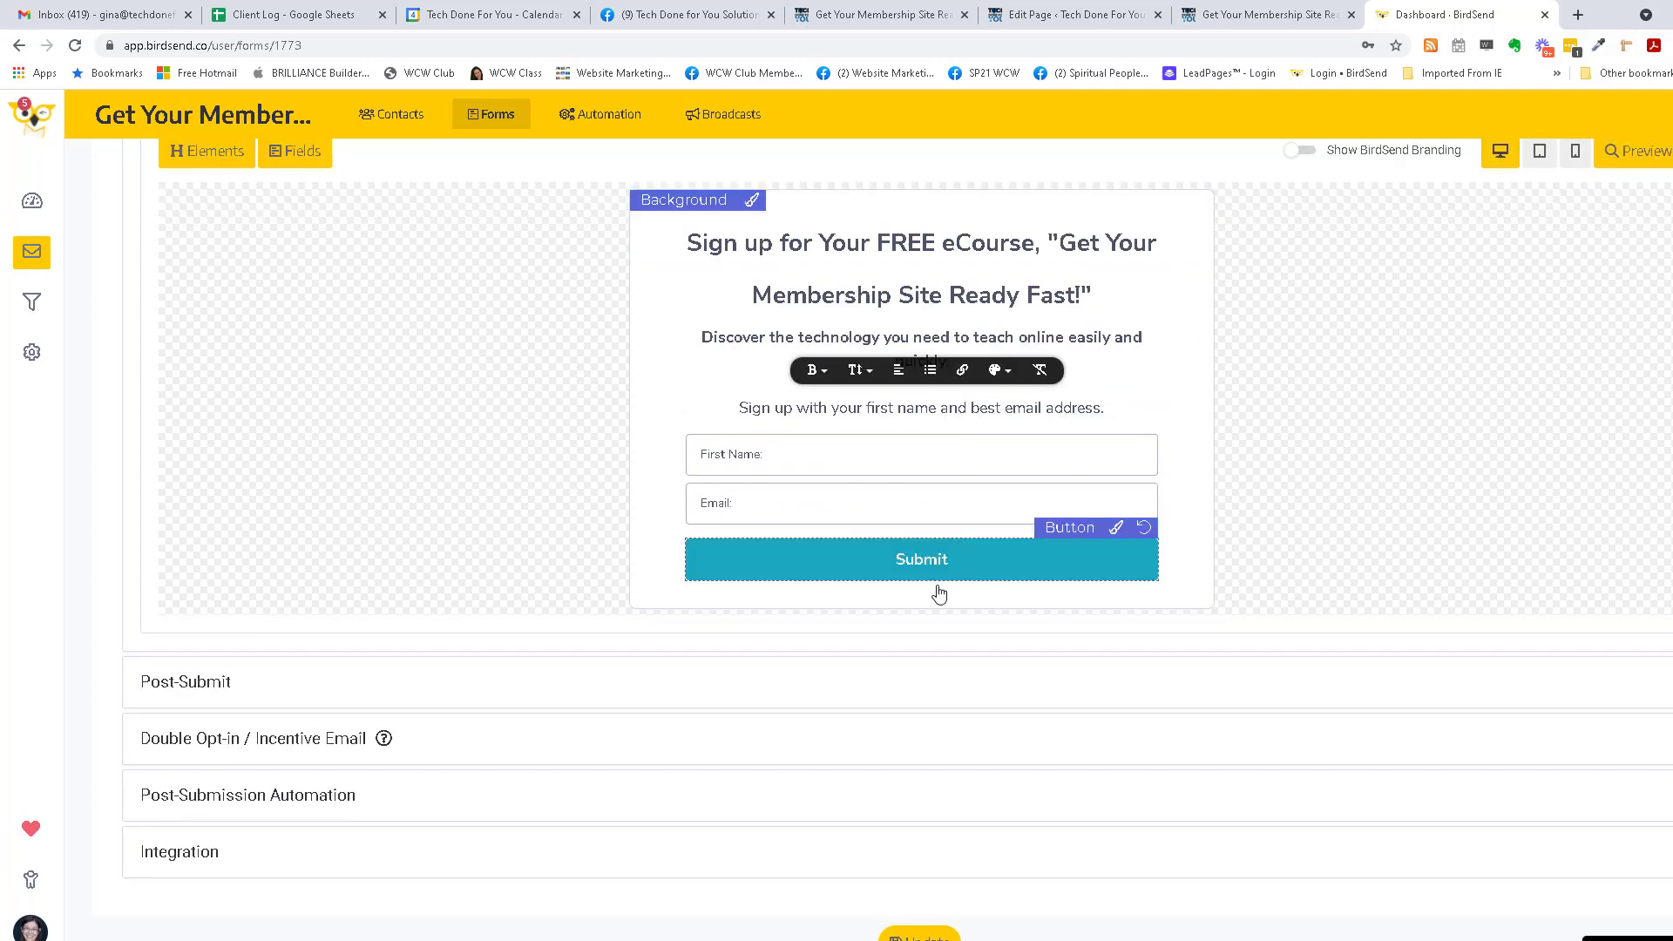
click(922, 936)
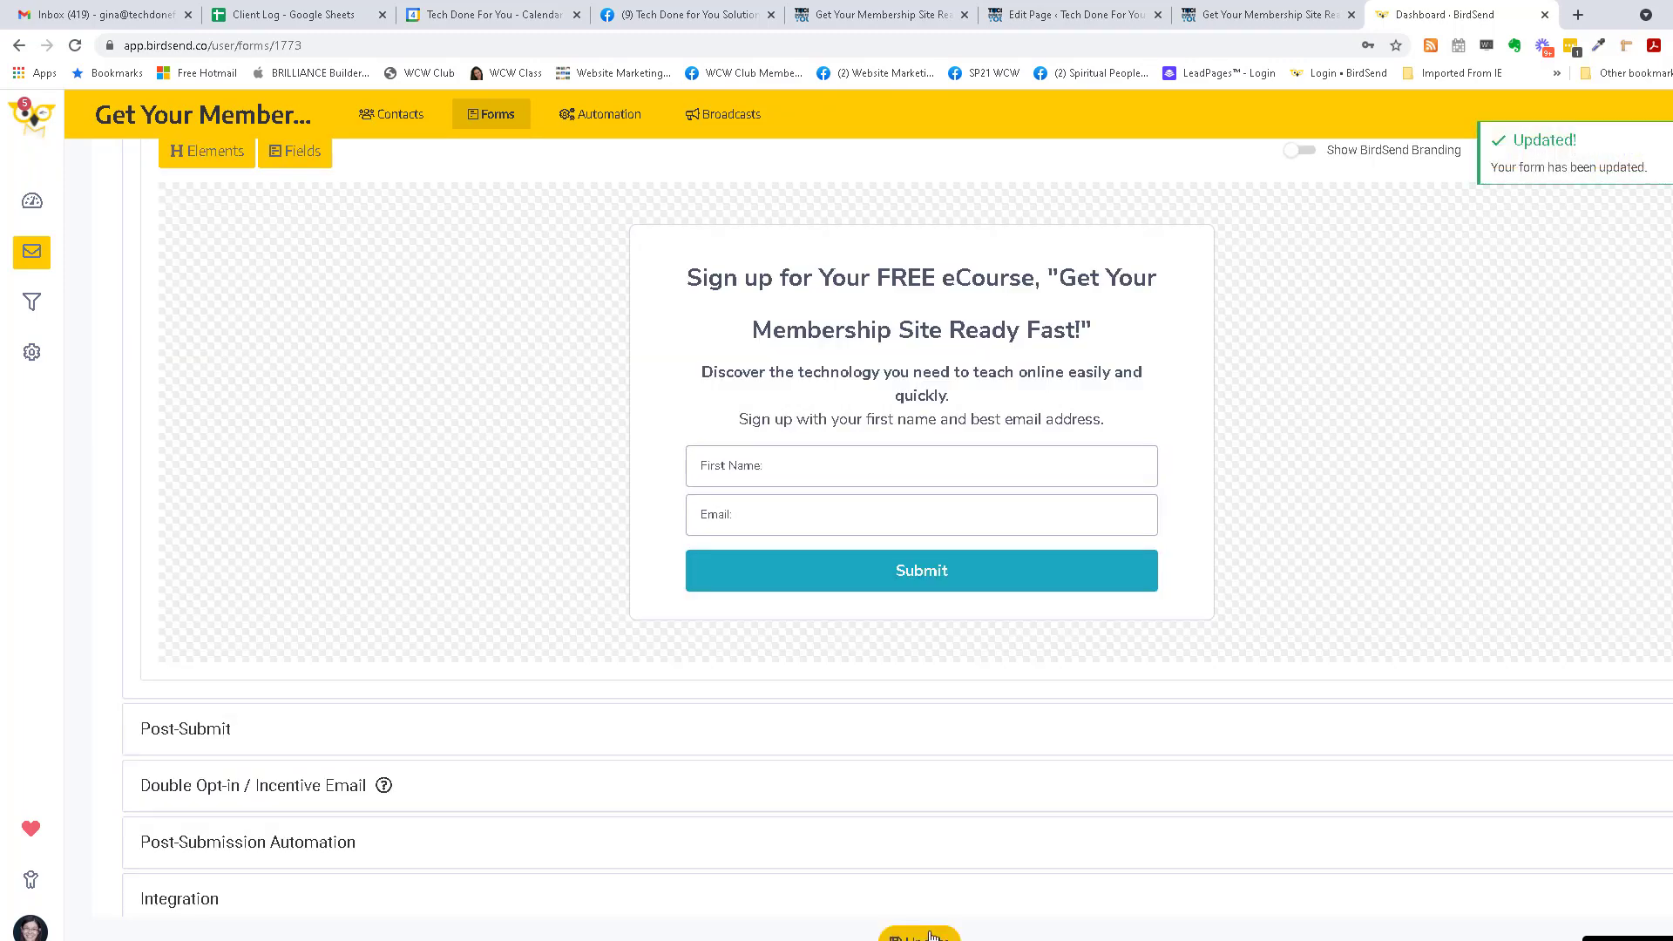
- Reload the live membership page and scroll to check the form's new eCourse headline and subheading
click(1233, 12)
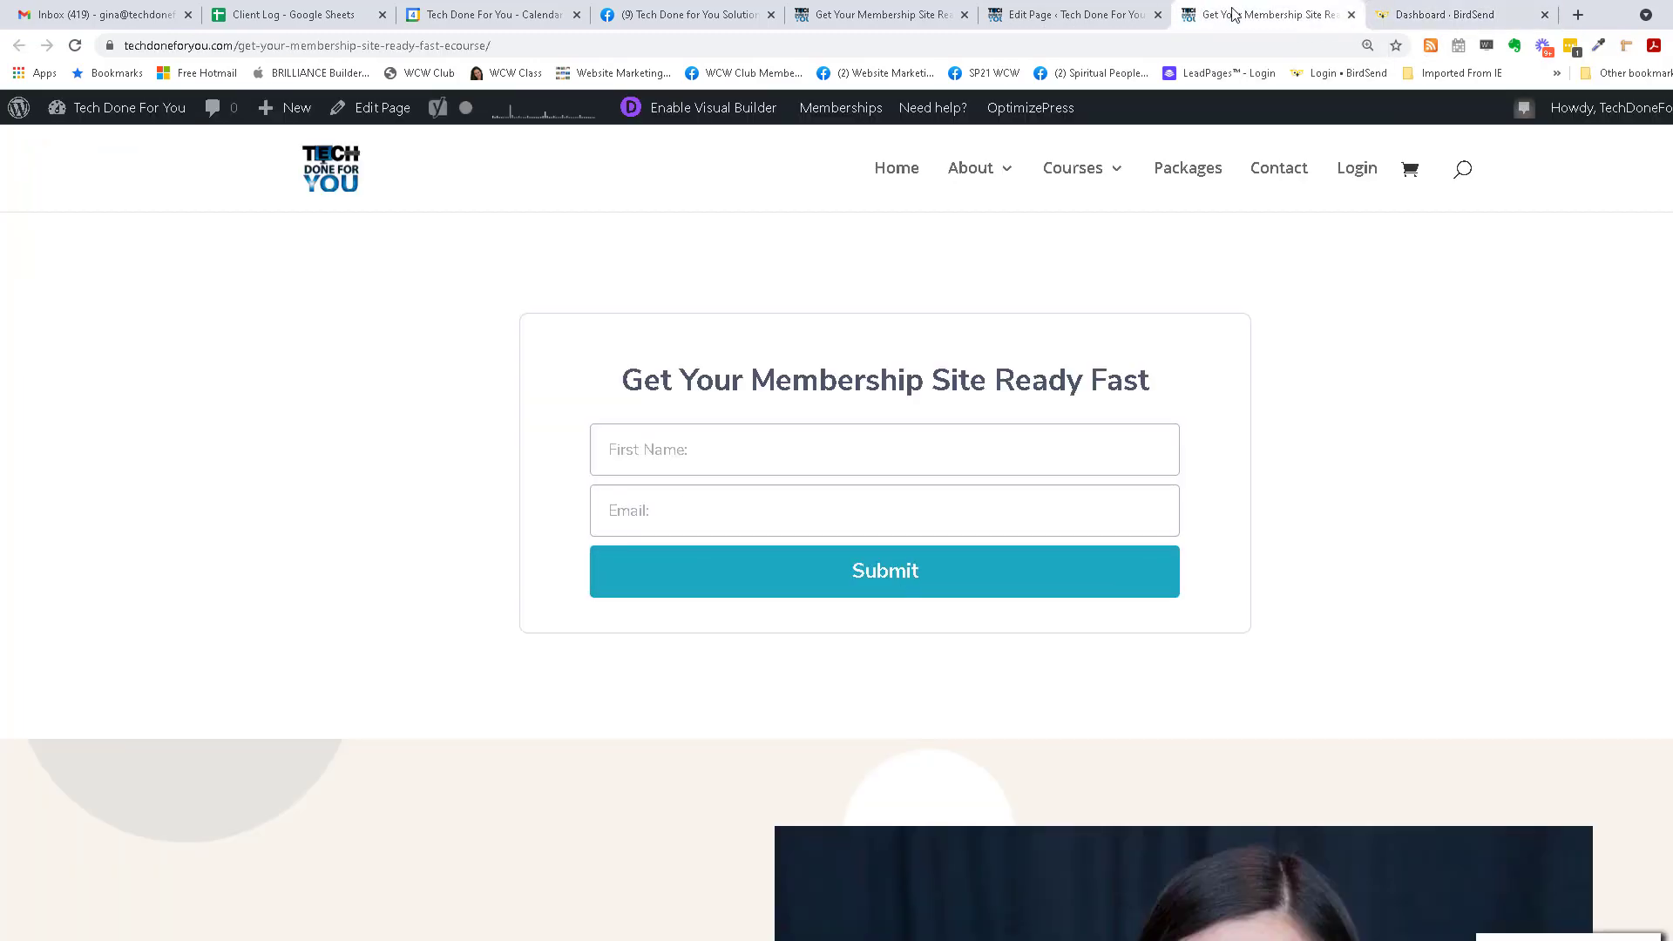
click(75, 47)
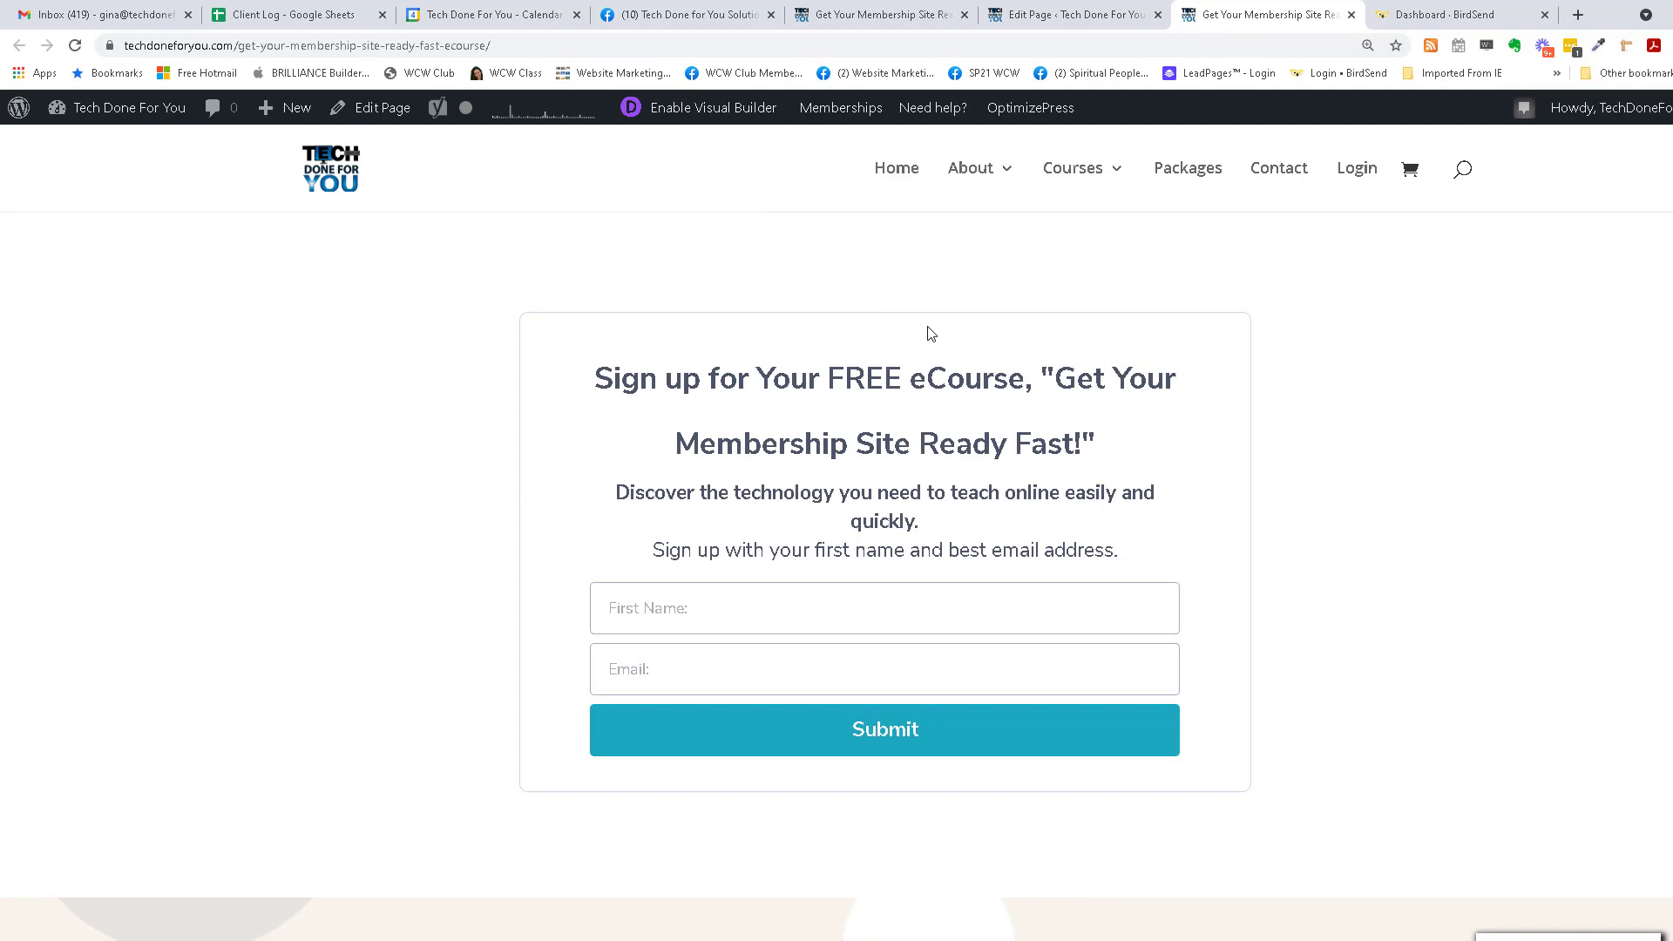
scroll(931, 334, down, 4)
scroll(931, 336, up, 4)
scroll(933, 354, down, 6)
scroll(1002, 357, down, 1)
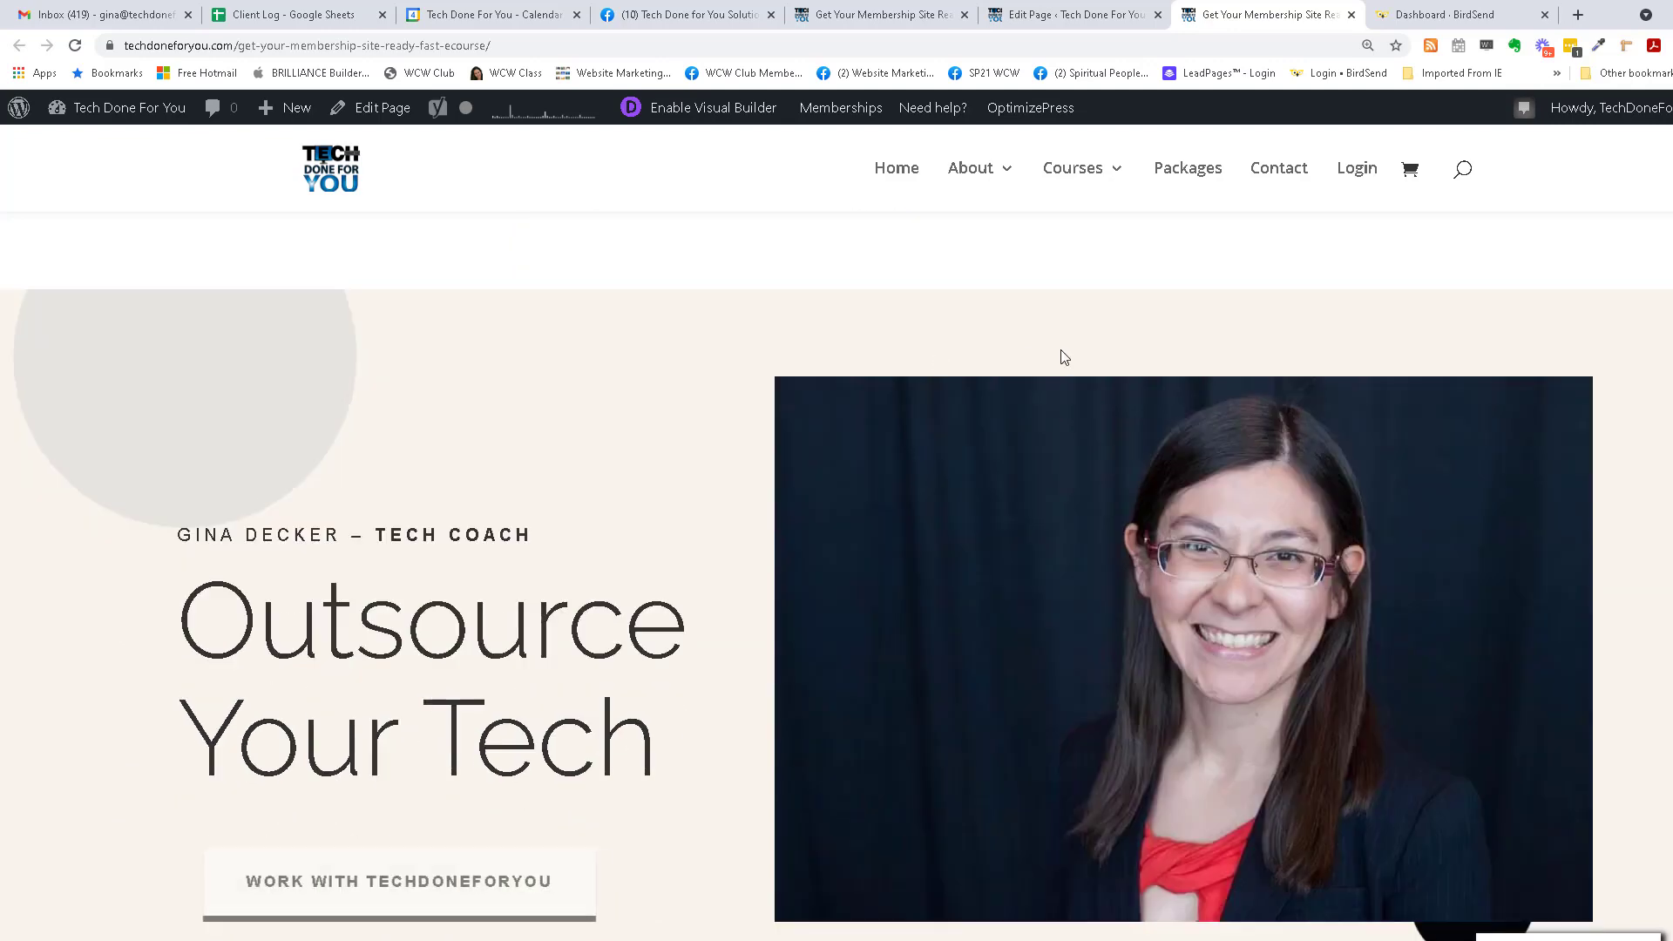
scroll(1060, 355, up, 4)
scroll(1066, 356, down, 15)
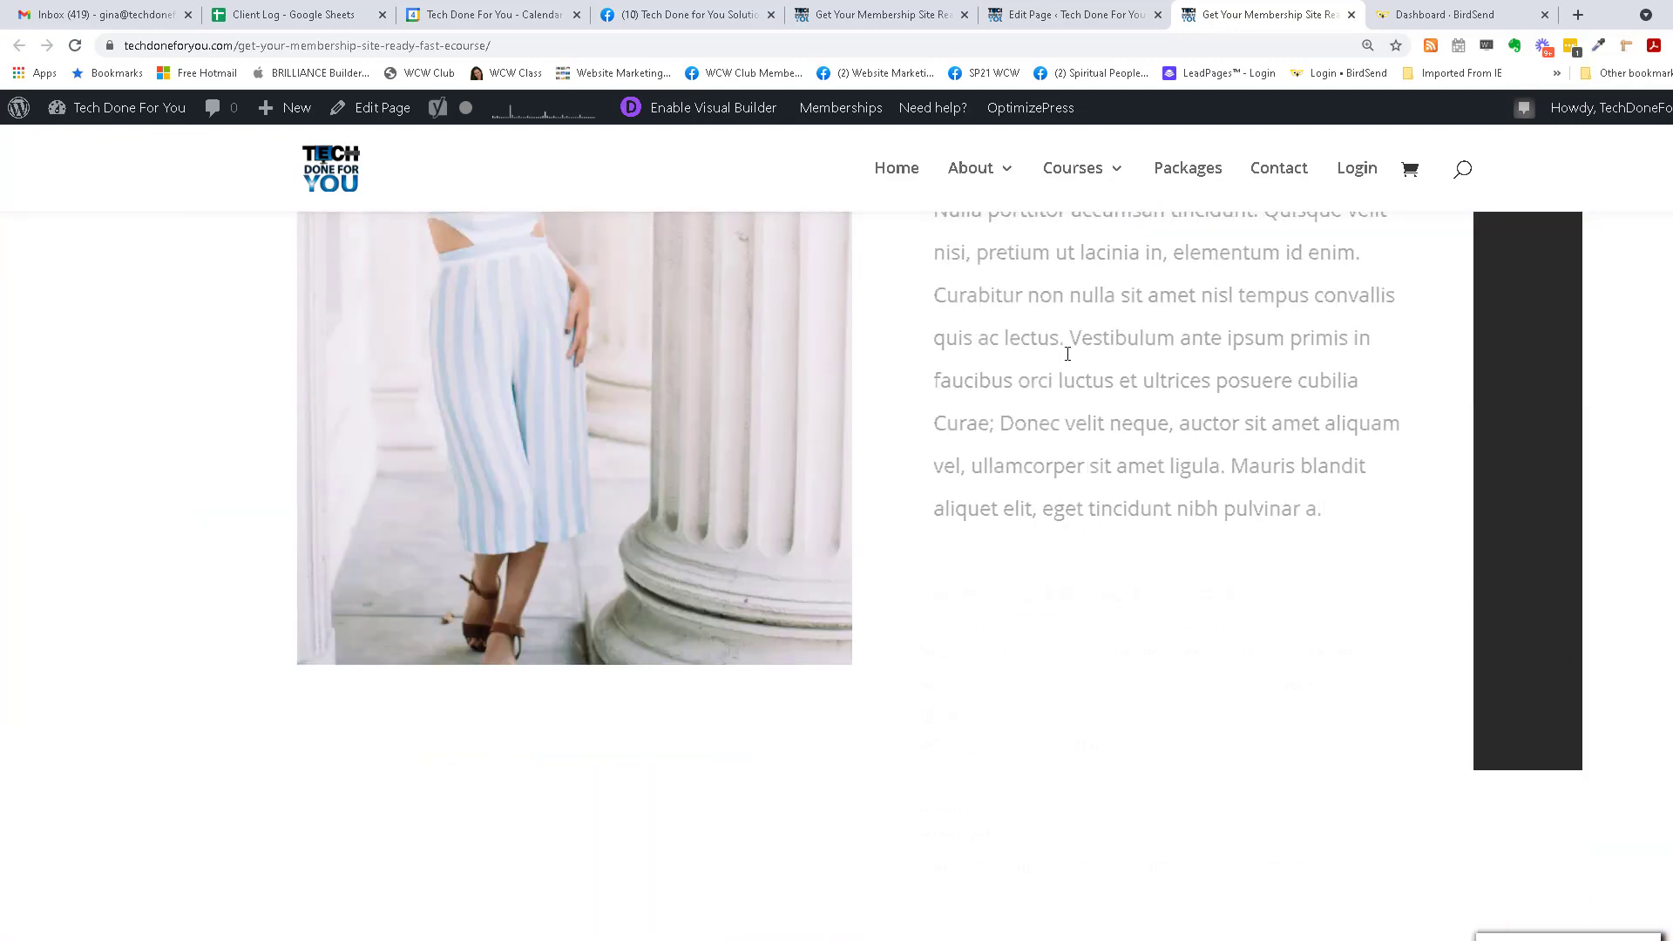
scroll(1084, 384, down, 5)
scroll(1083, 384, up, 5)
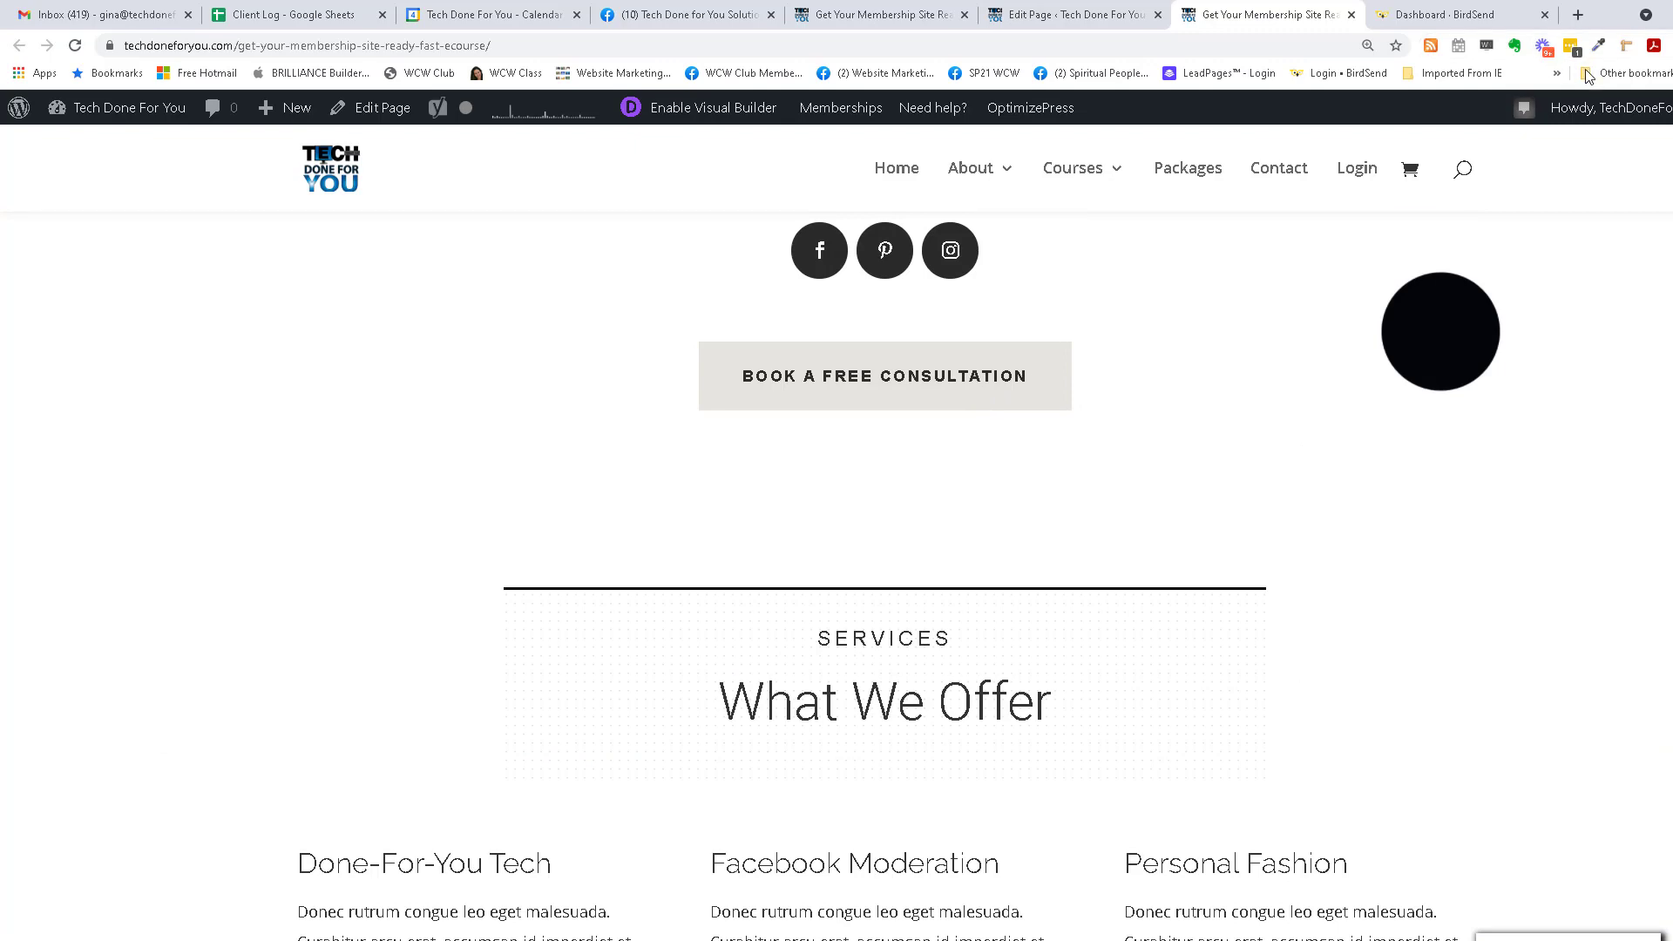
- Close the accidental Calendly tab and sample a colour from the page with the picker extension
click(1598, 45)
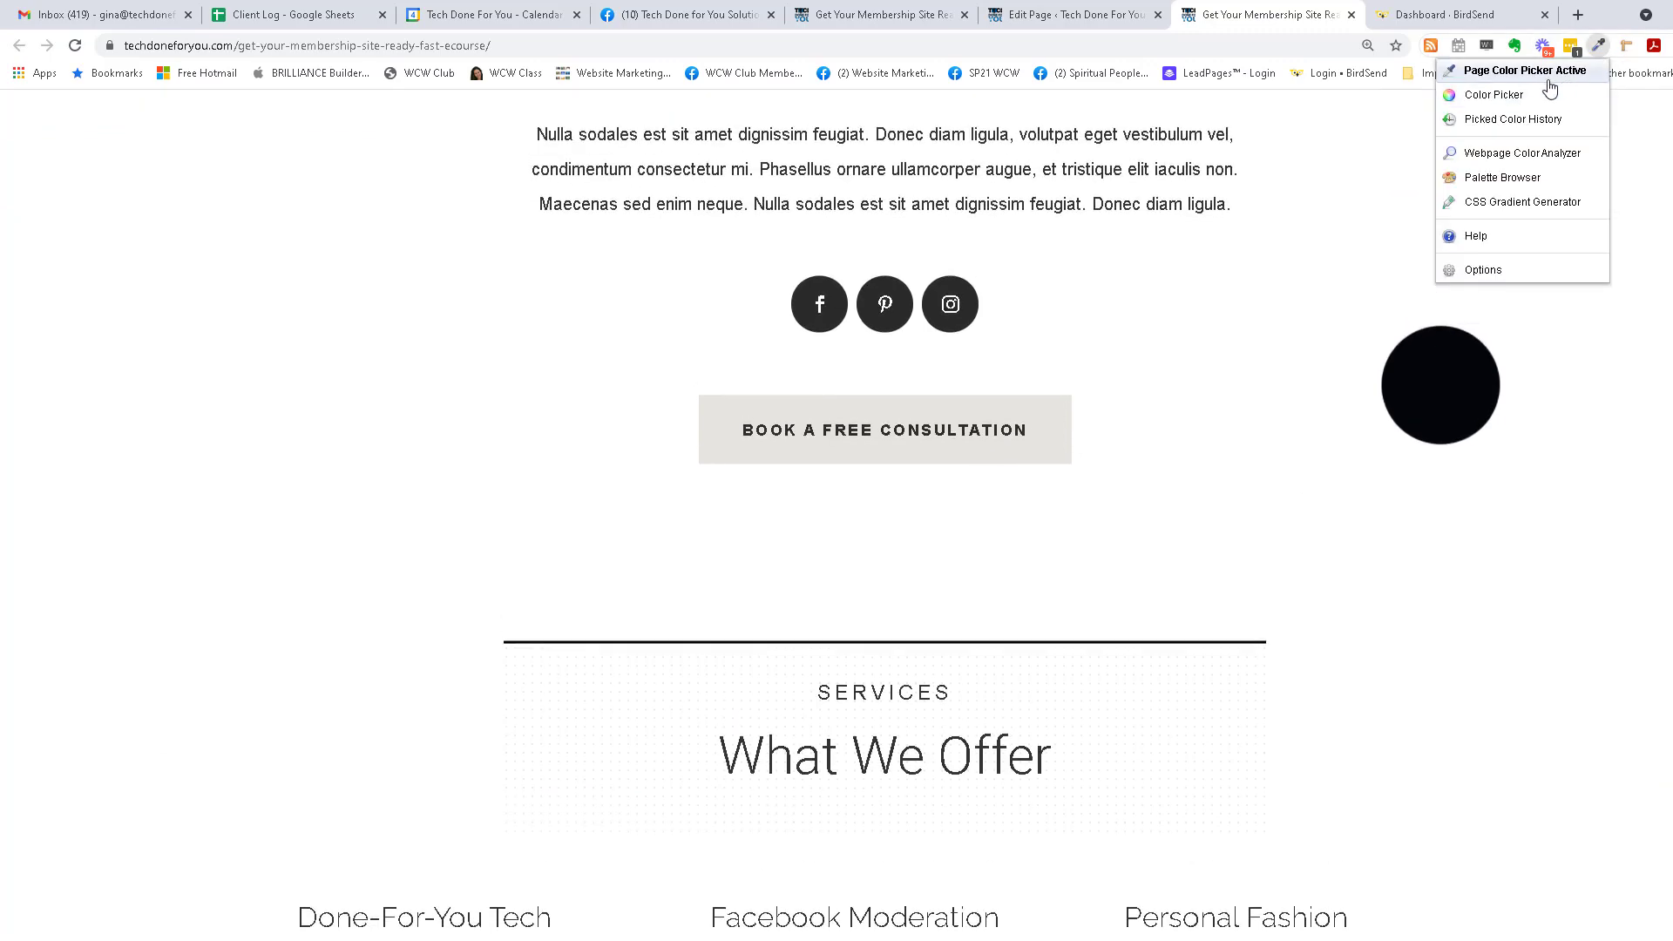
click(1499, 95)
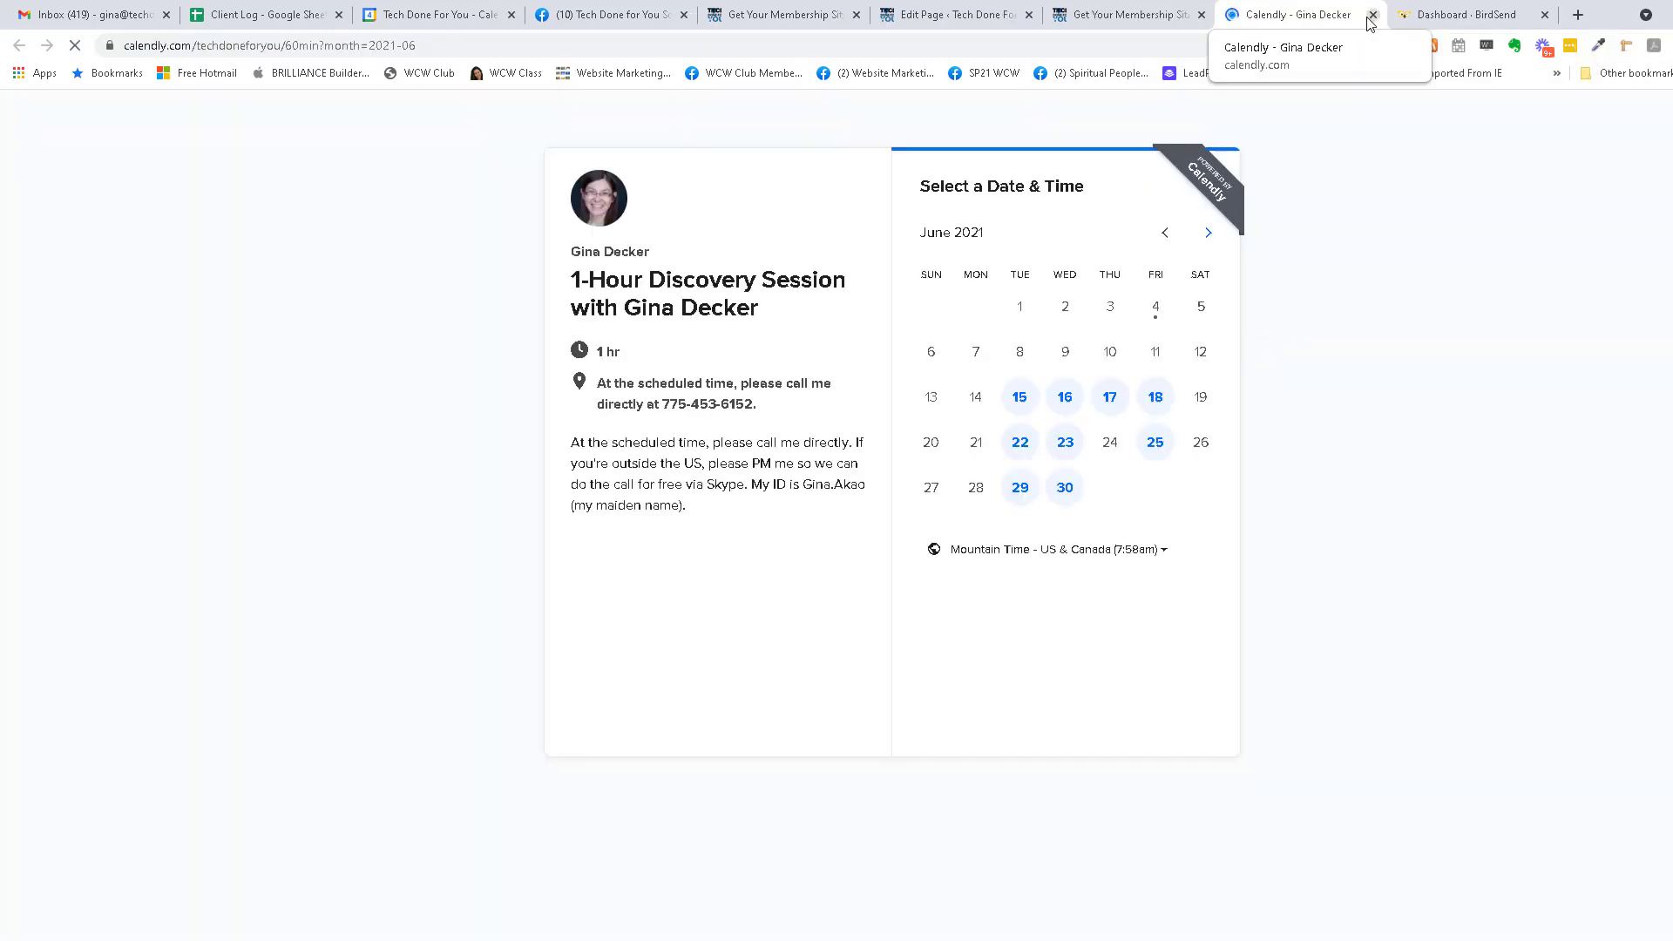
click(1372, 16)
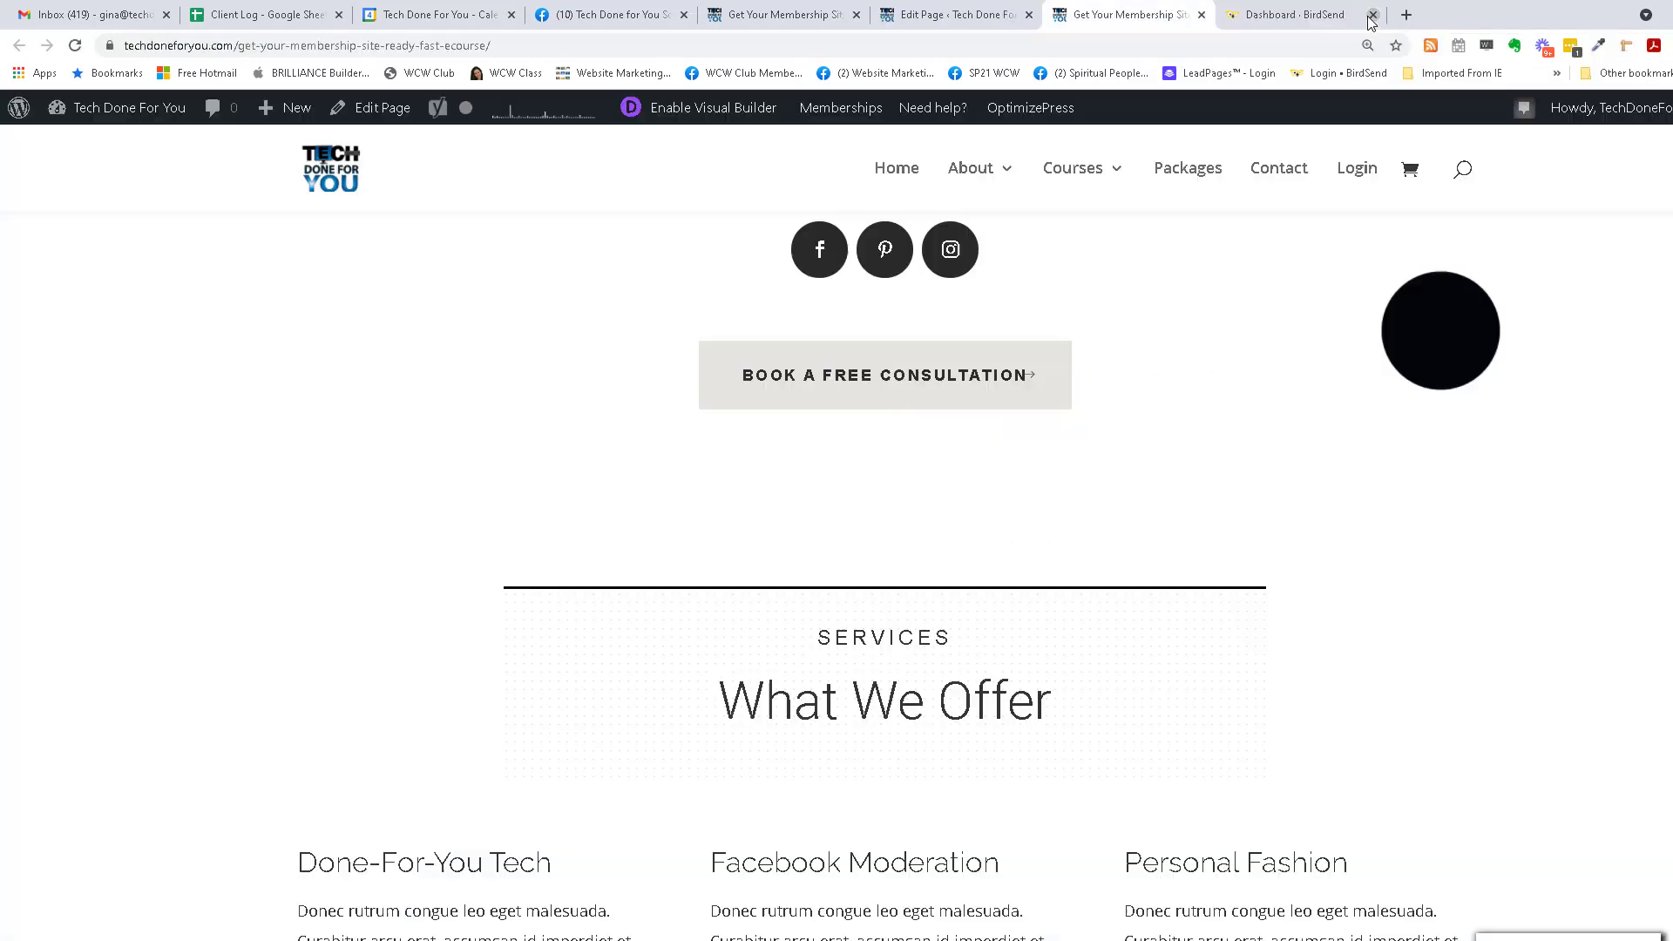
click(1599, 45)
scroll(1127, 351, up, 1)
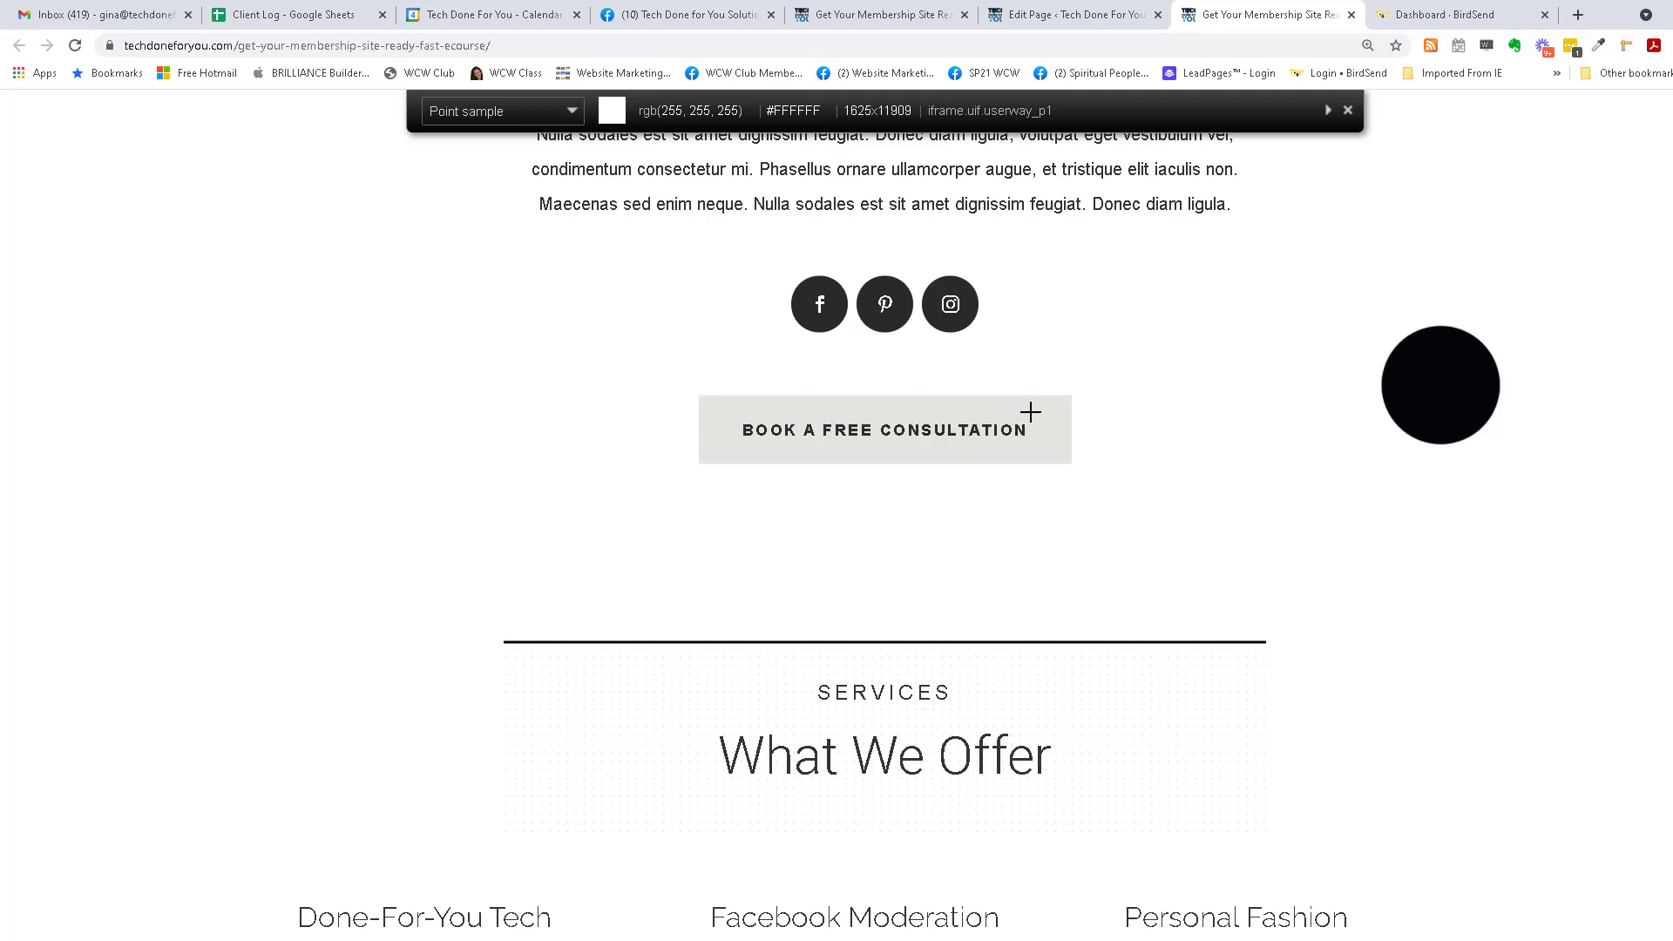
click(731, 424)
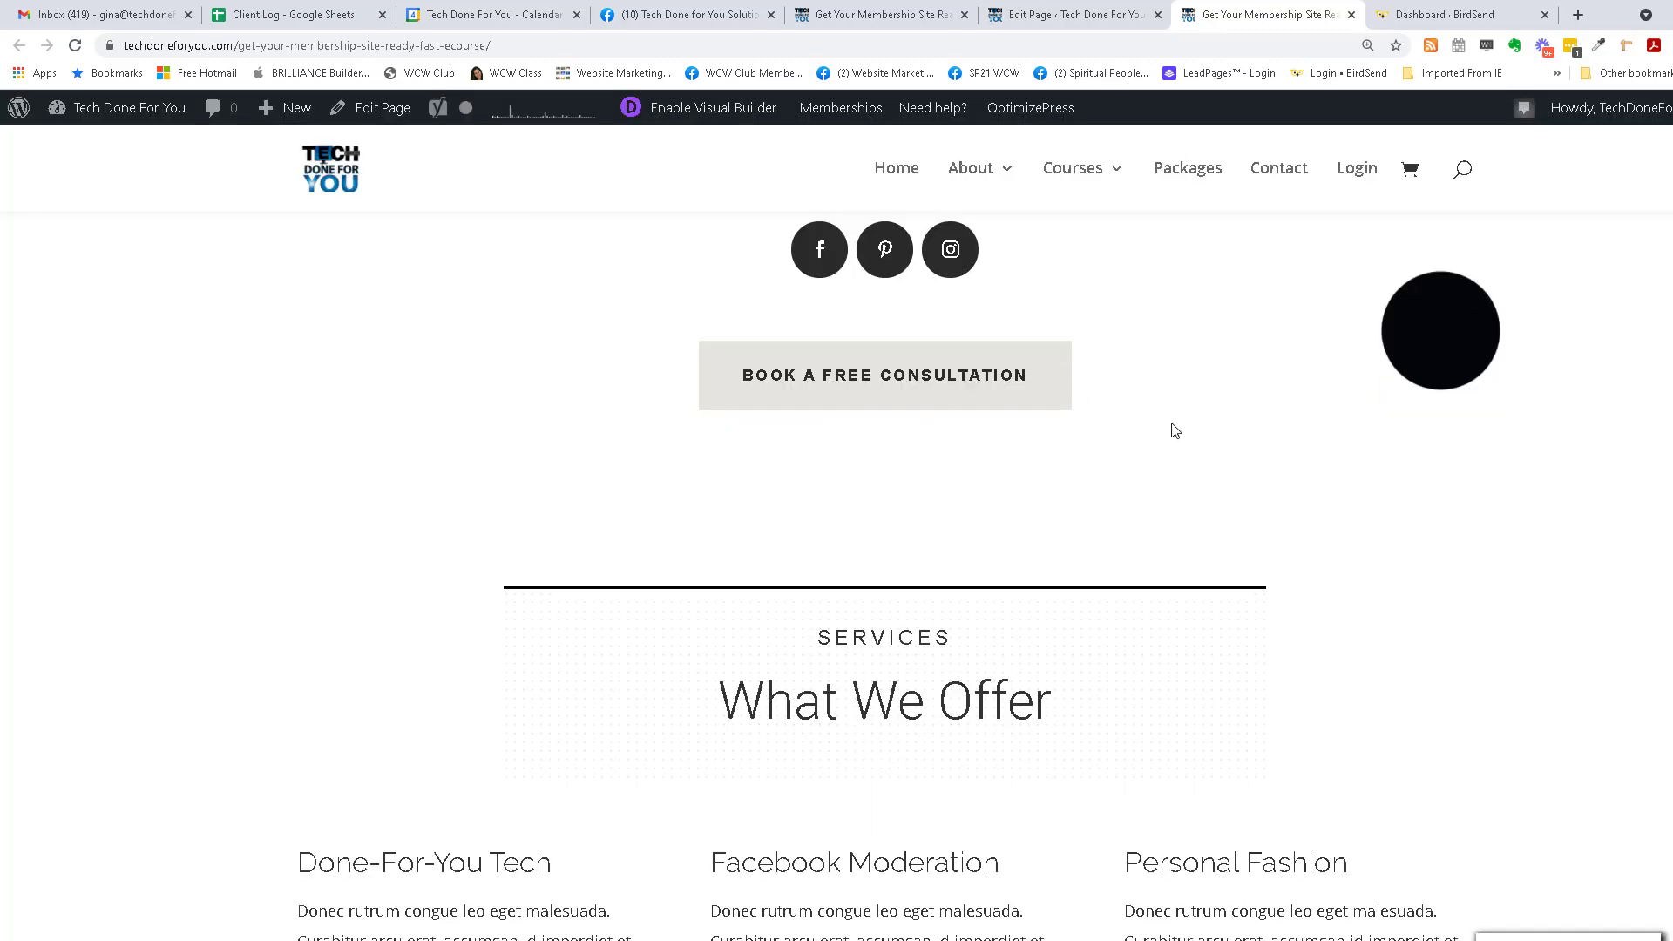
- Sample the page's white background again to copy #FFFFFF
scroll(1064, 392, down, 4)
scroll(1072, 401, up, 6)
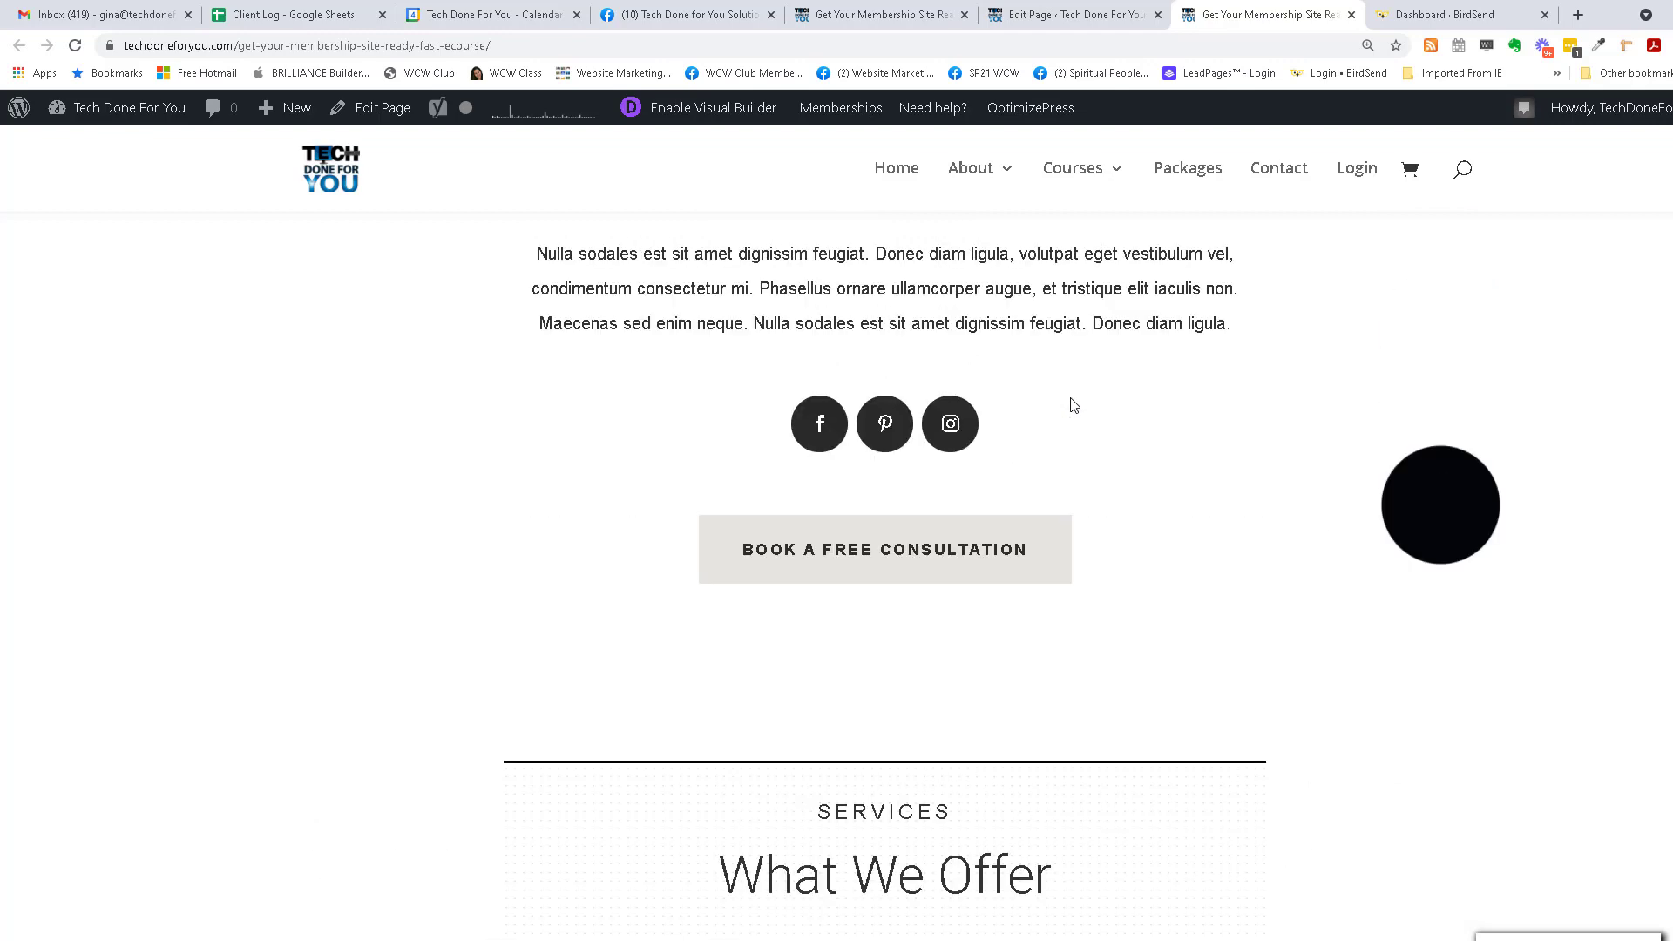
scroll(1019, 564, down, 10)
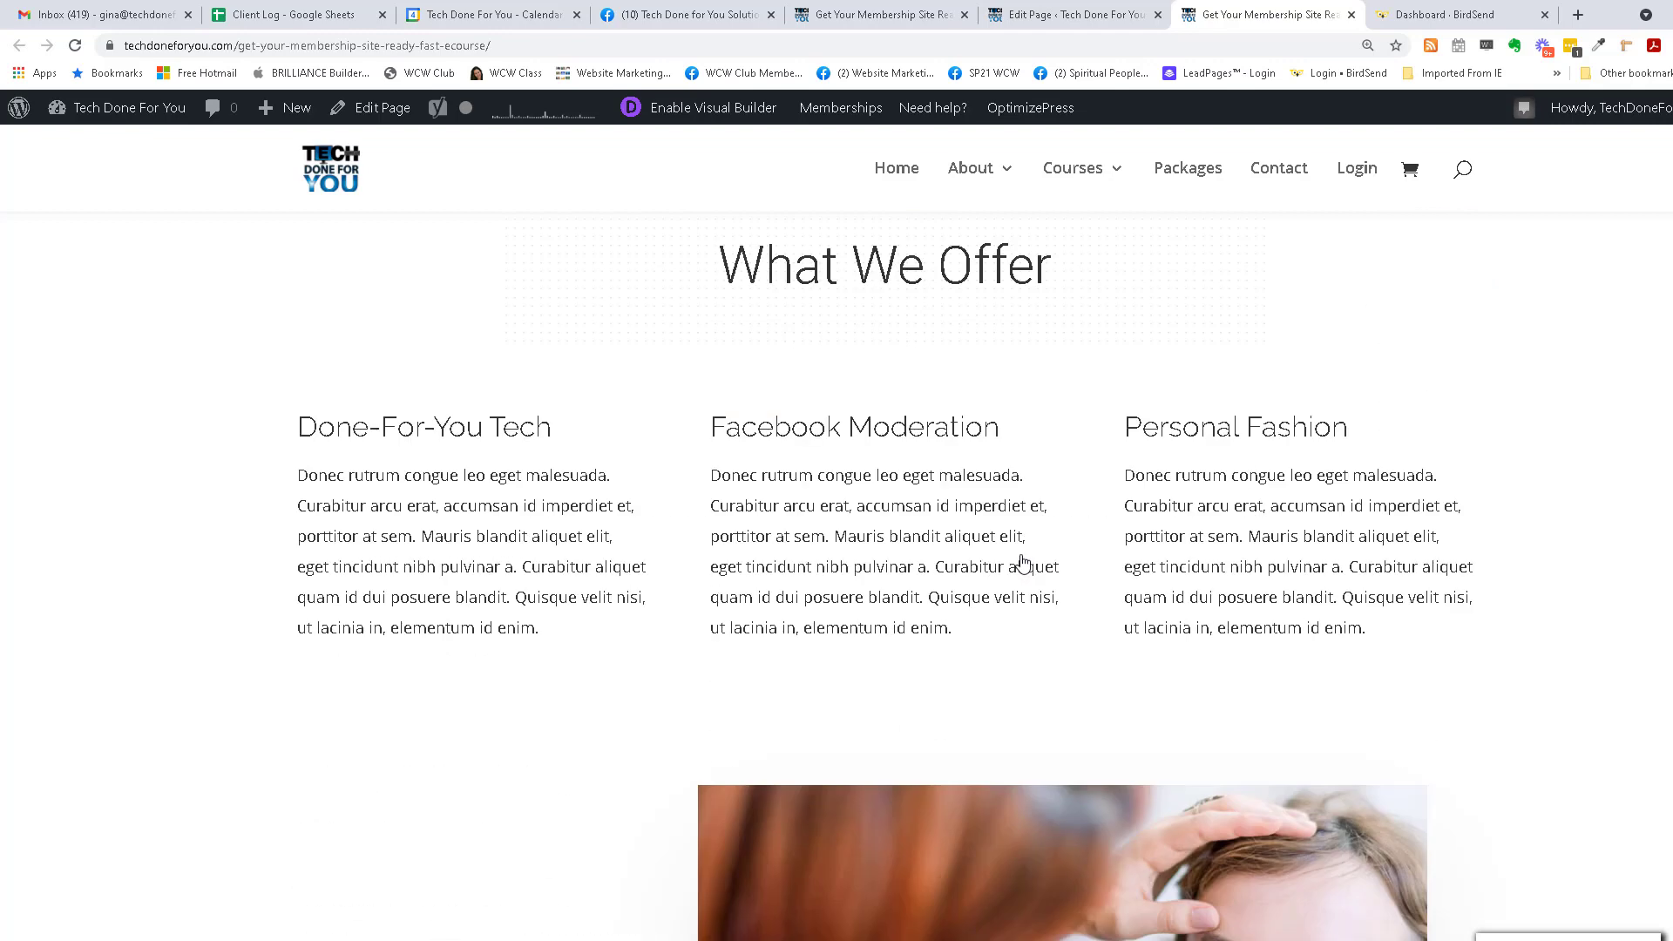
scroll(1024, 566, down, 10)
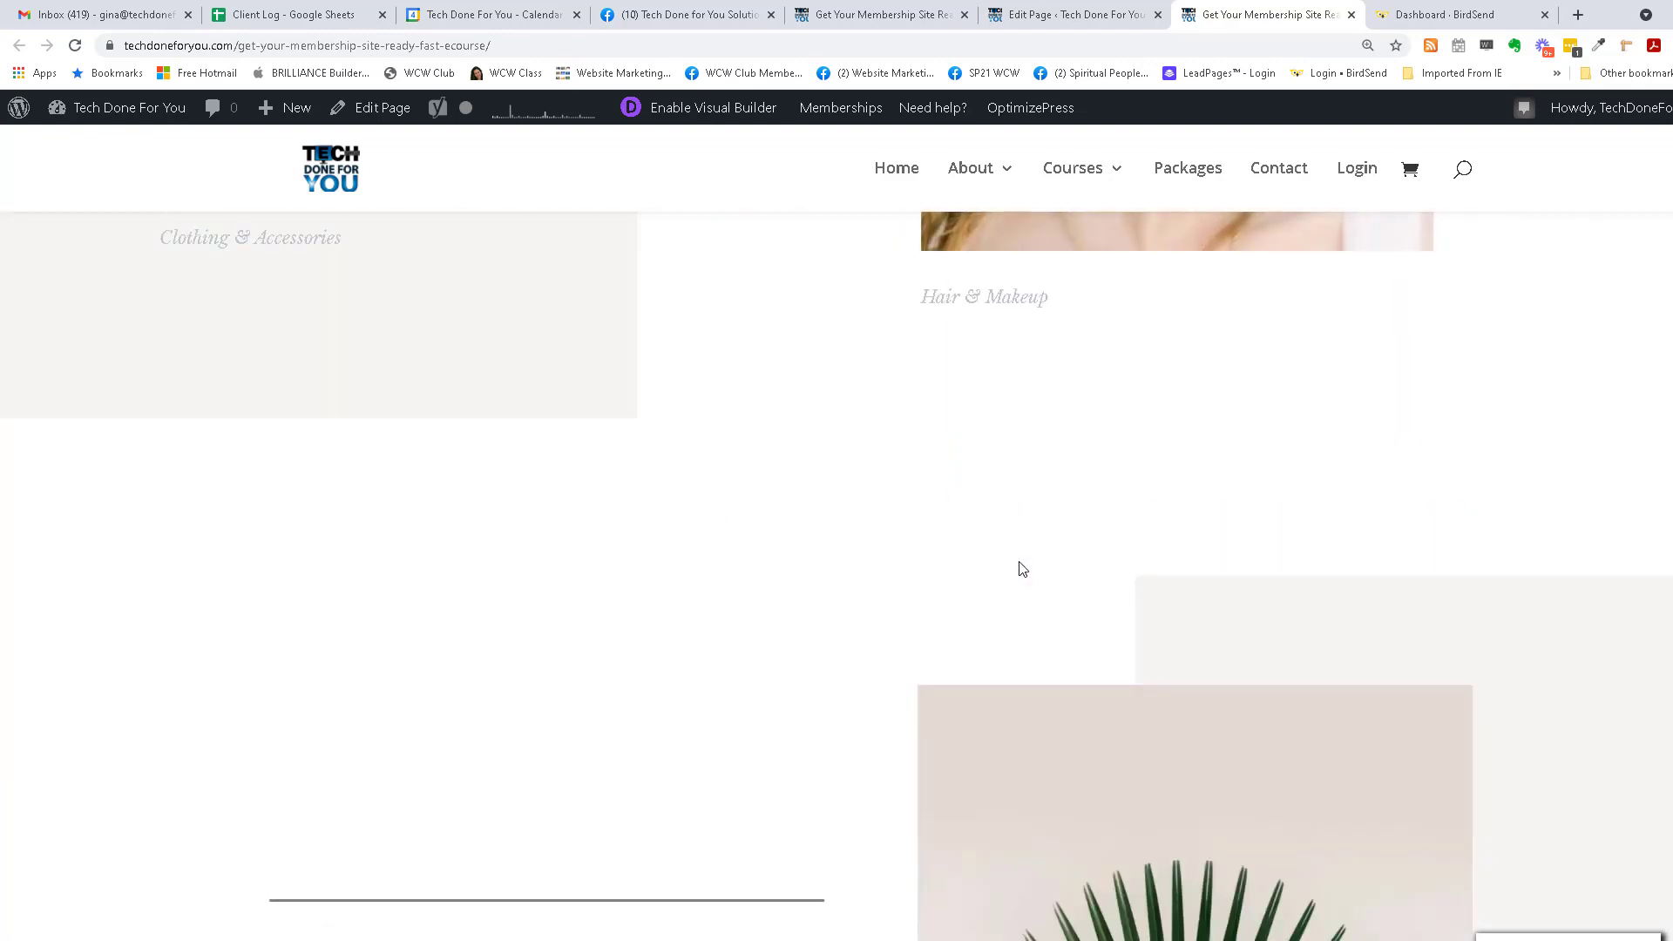
scroll(1023, 567, up, 5)
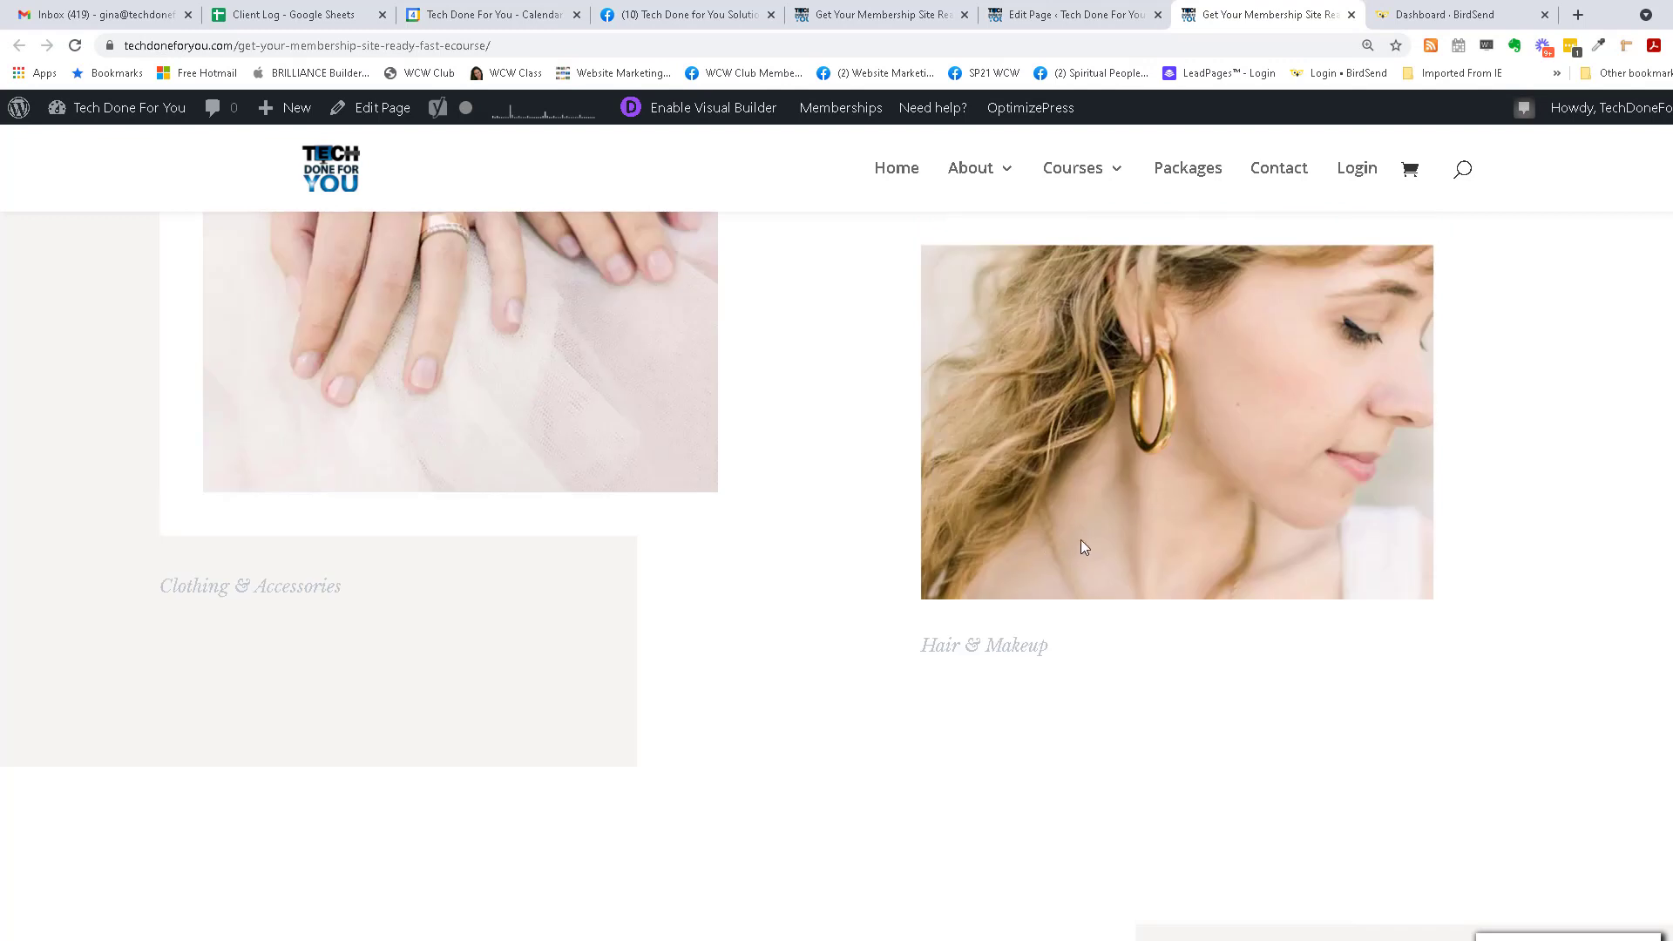
click(1599, 47)
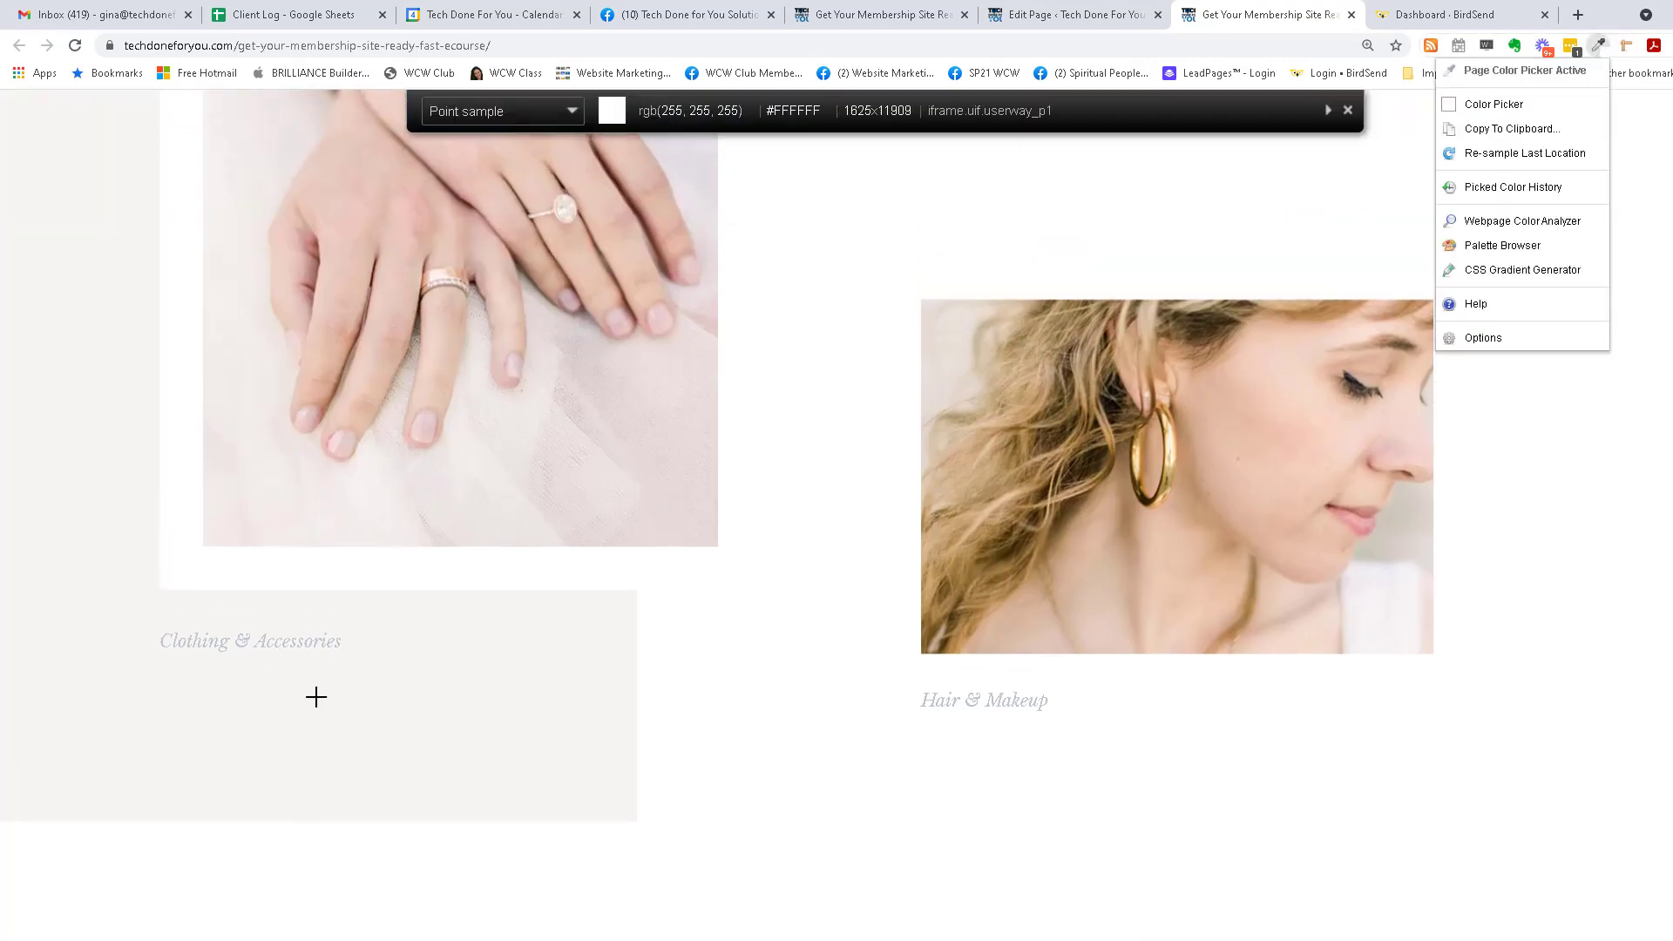
click(542, 734)
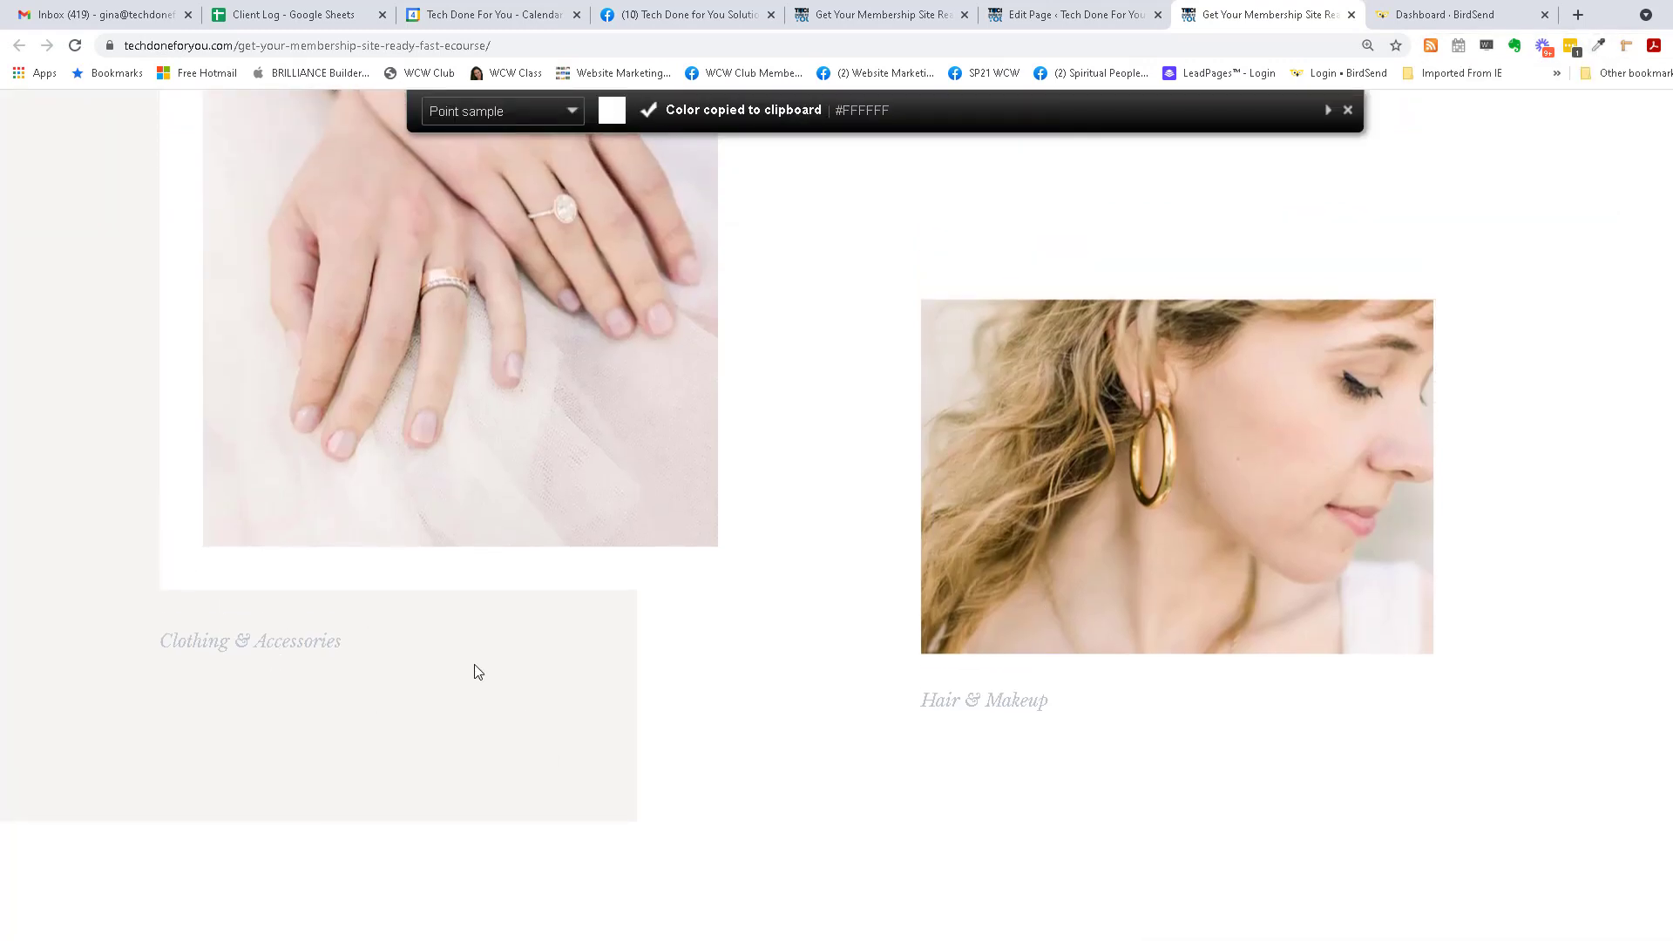
key(Escape)
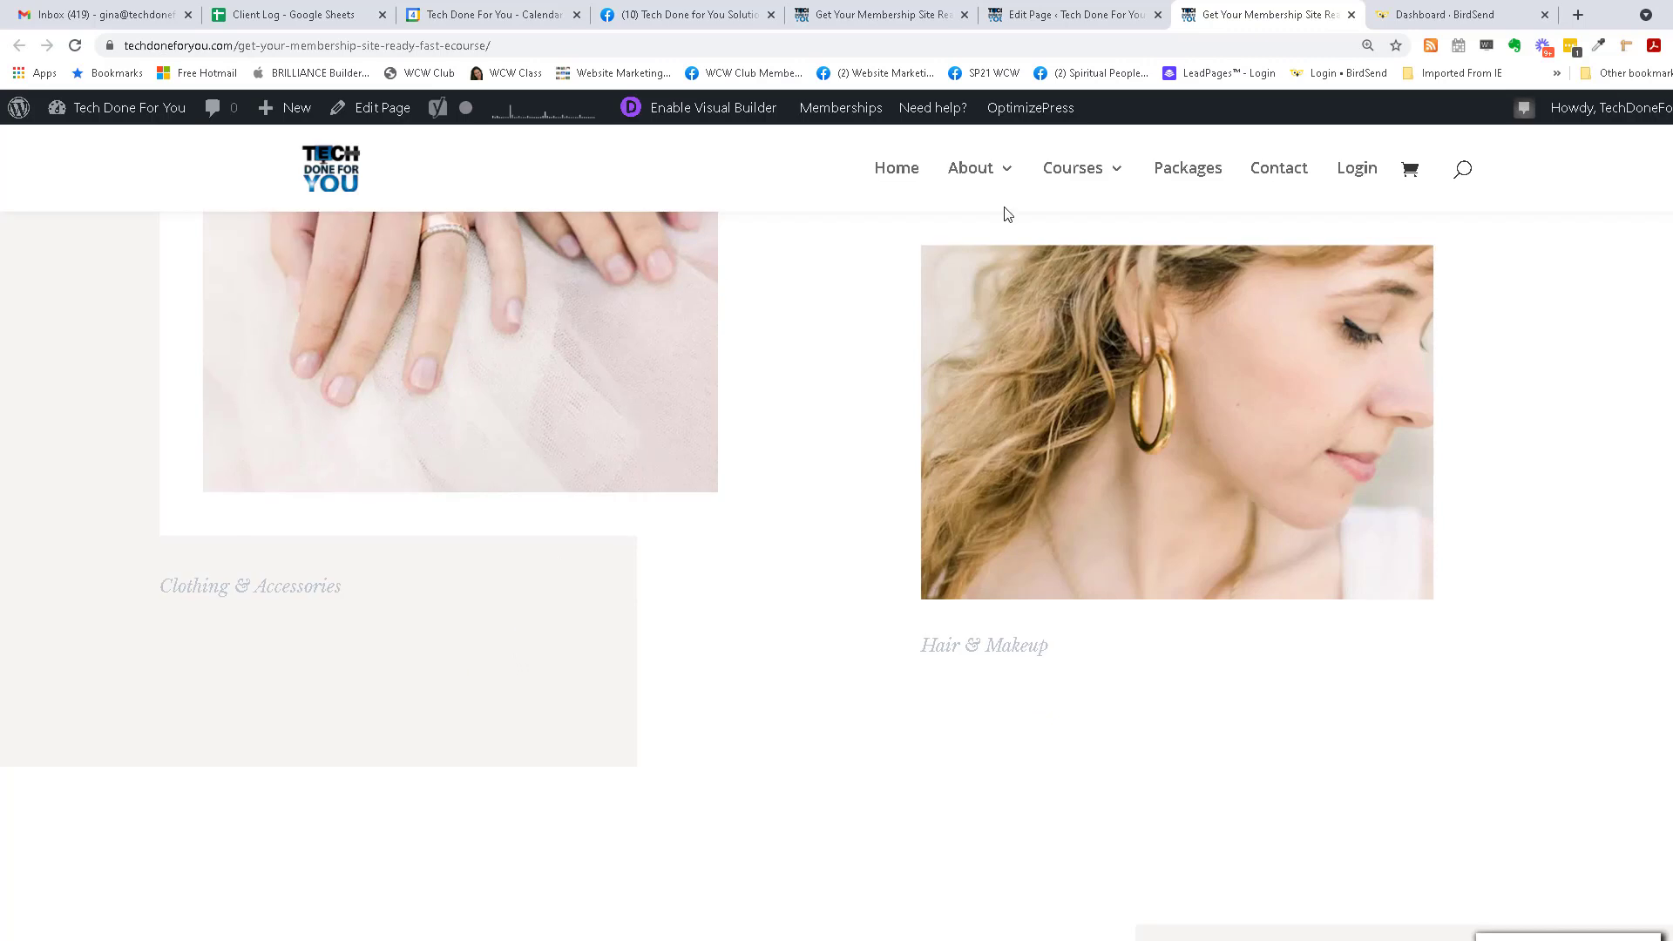
- Open the extension's full Color Picker dialog and close it
click(1599, 46)
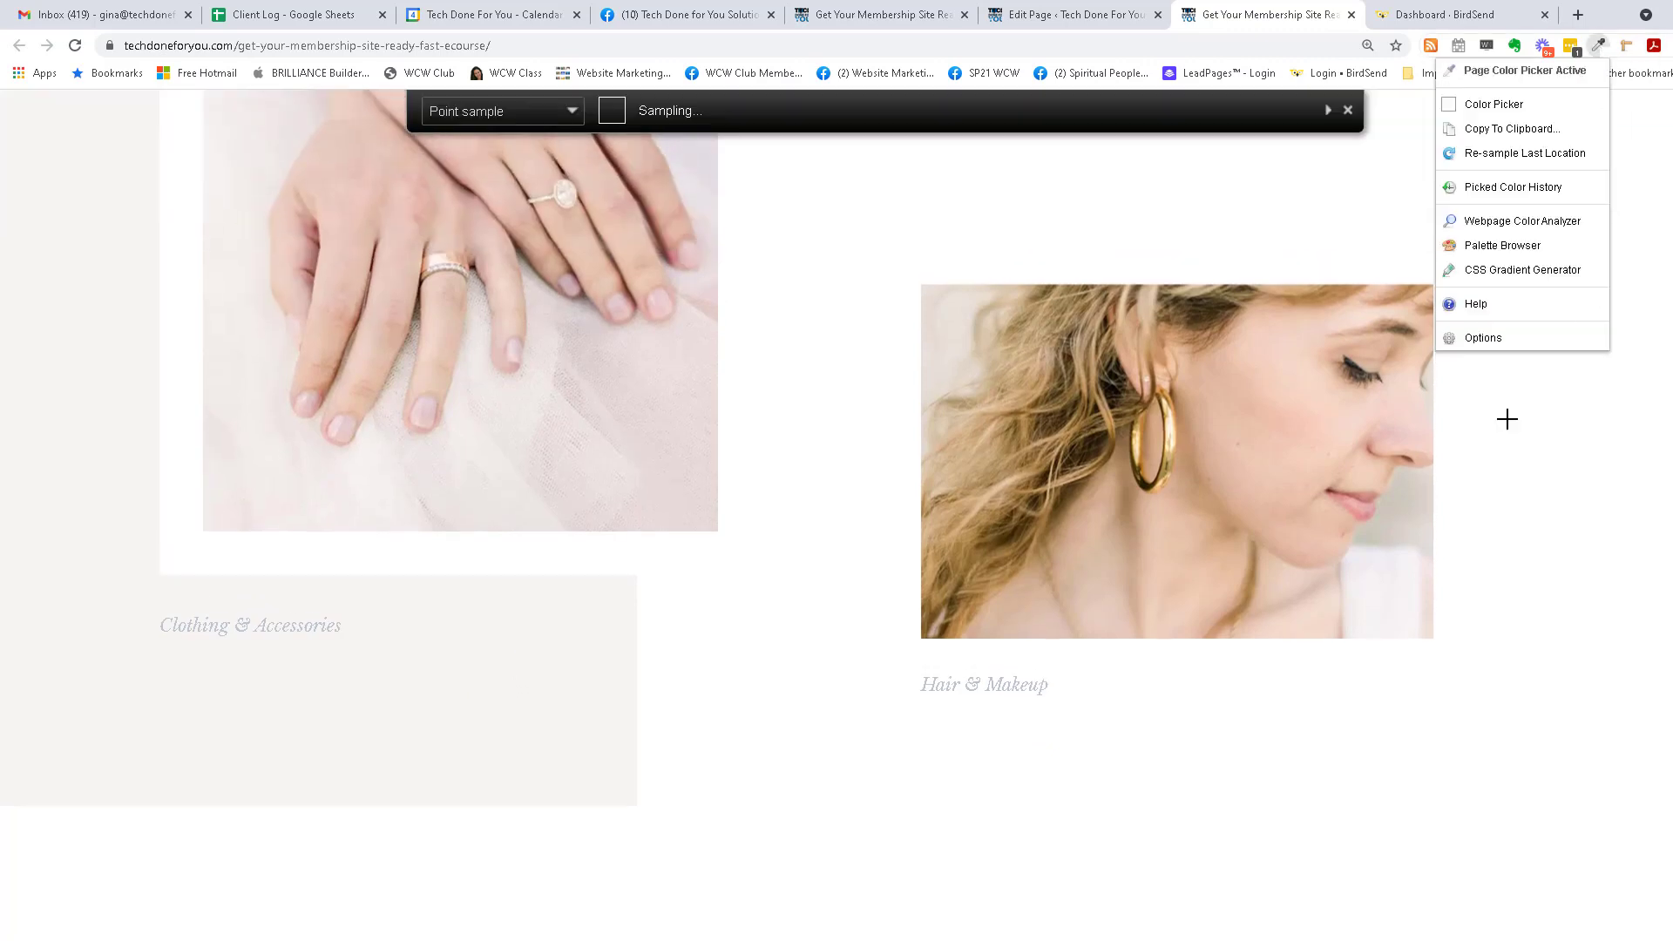
click(1497, 106)
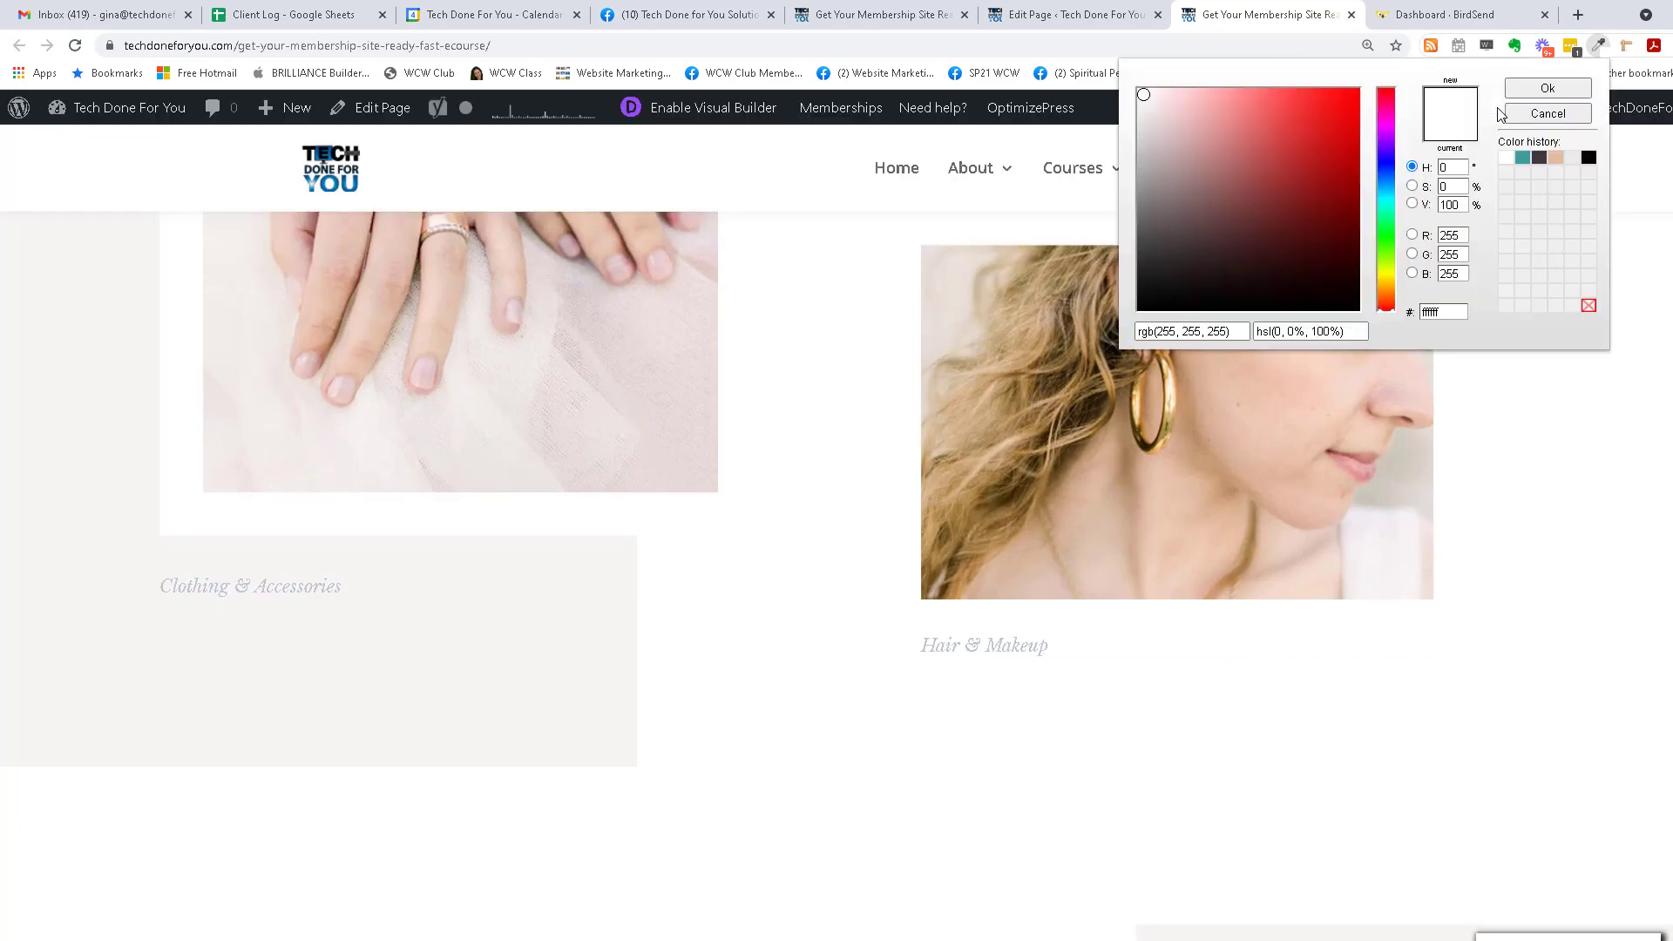
click(1547, 88)
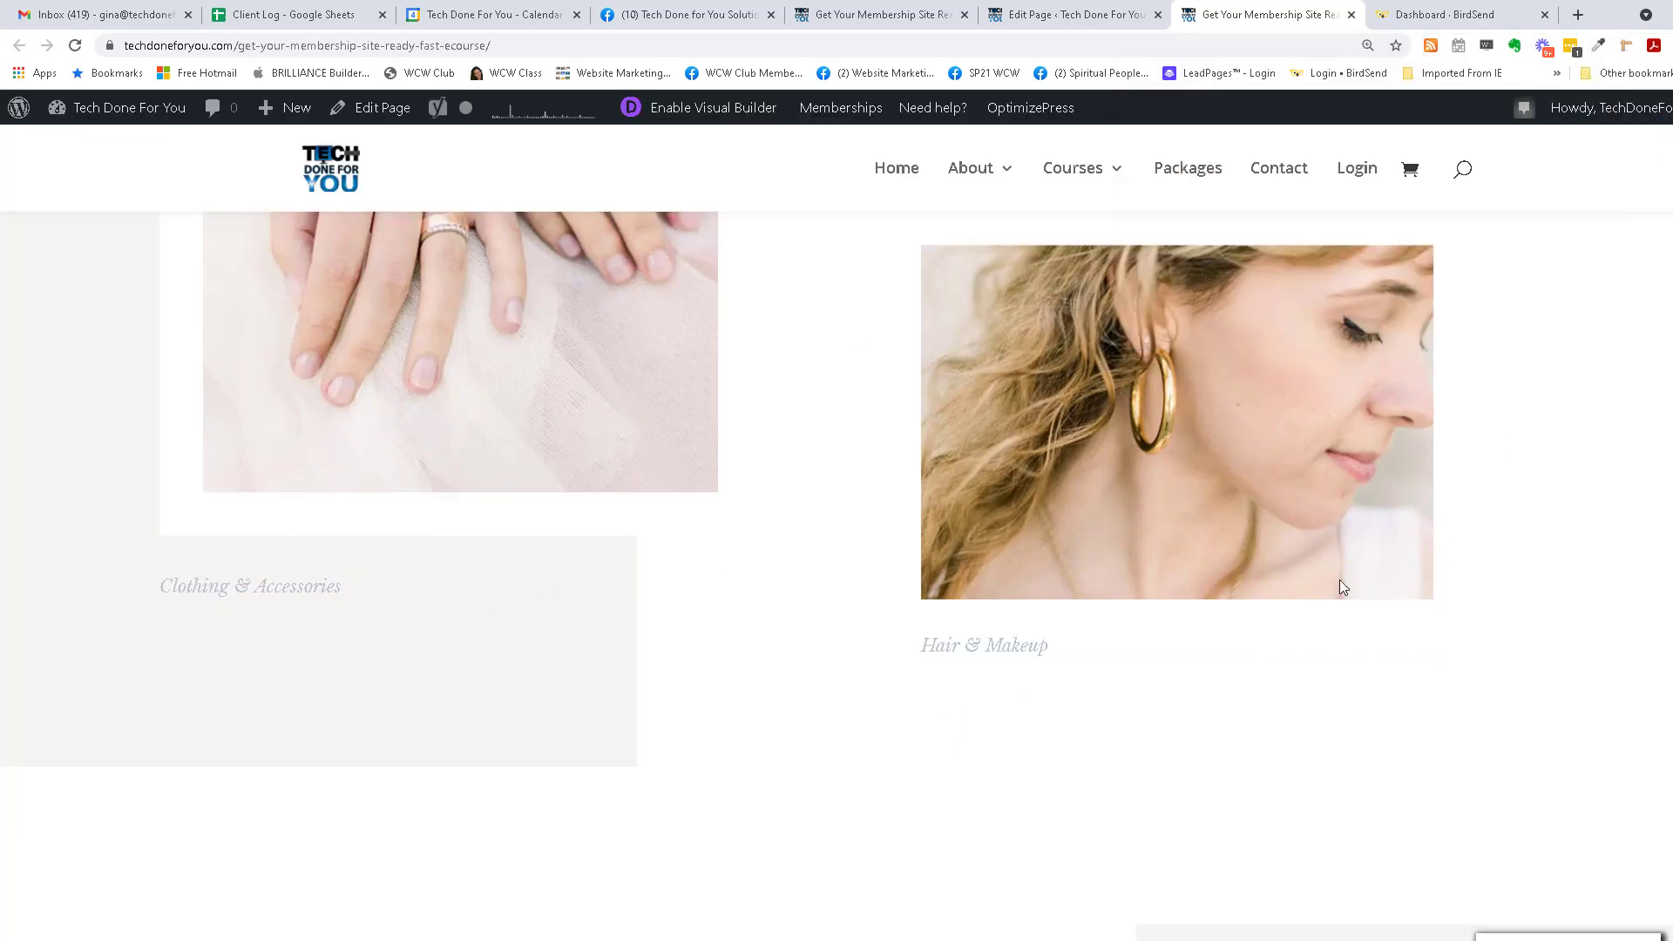
scroll(1340, 589, down, 20)
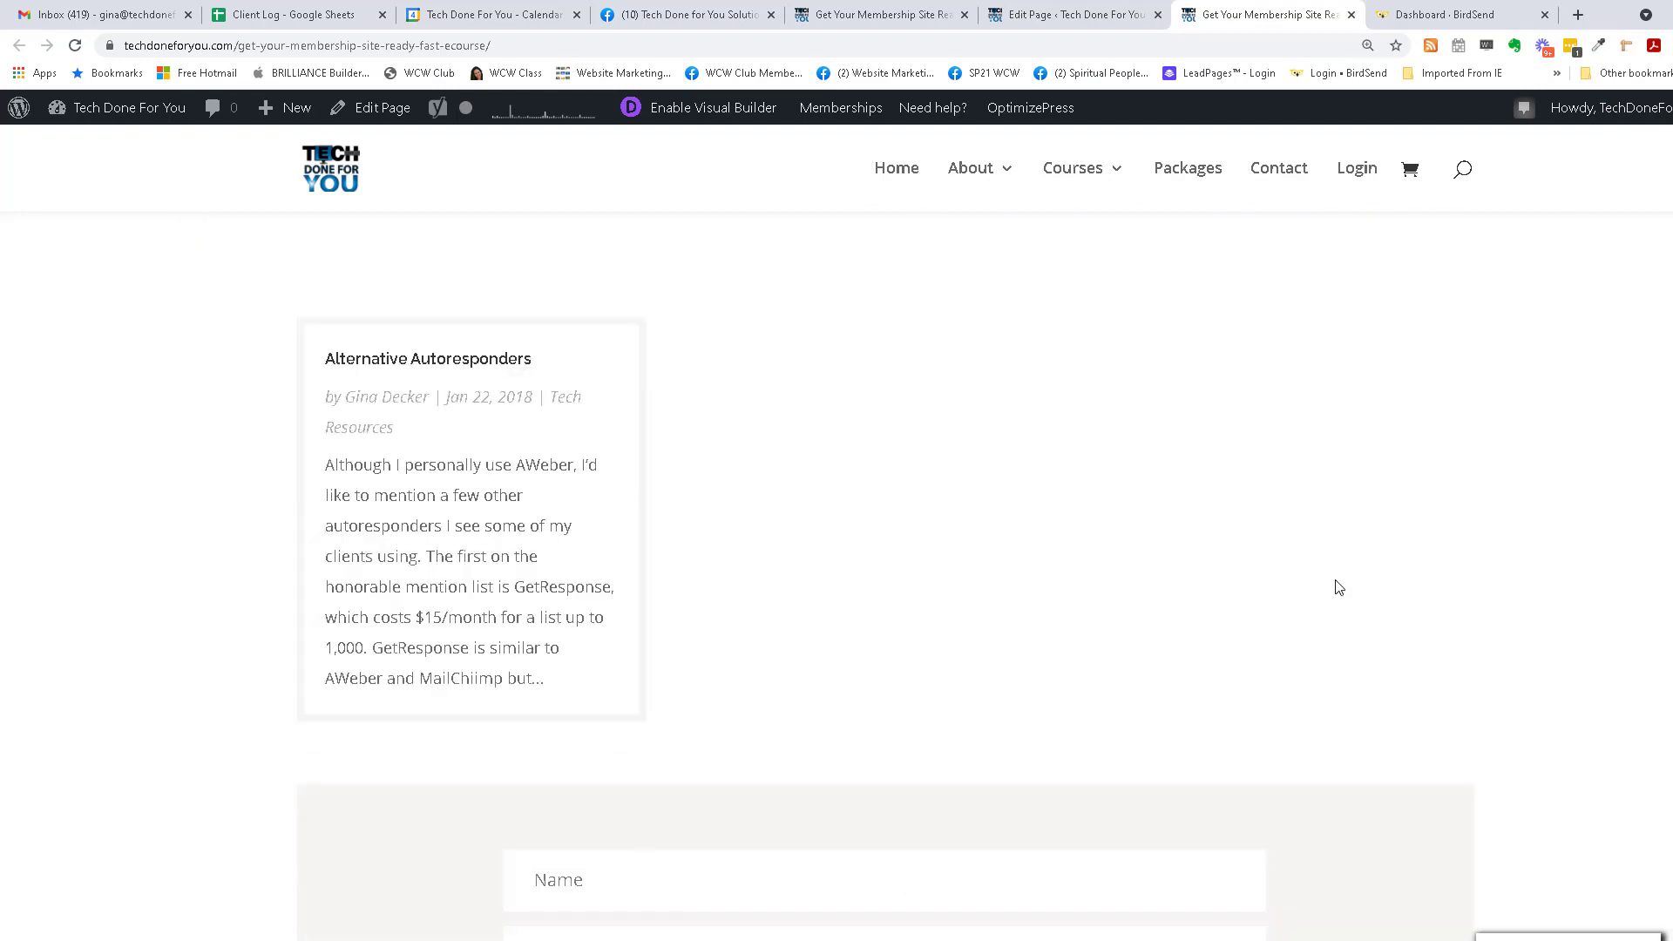
scroll(1340, 585, down, 8)
scroll(1334, 578, up, 5)
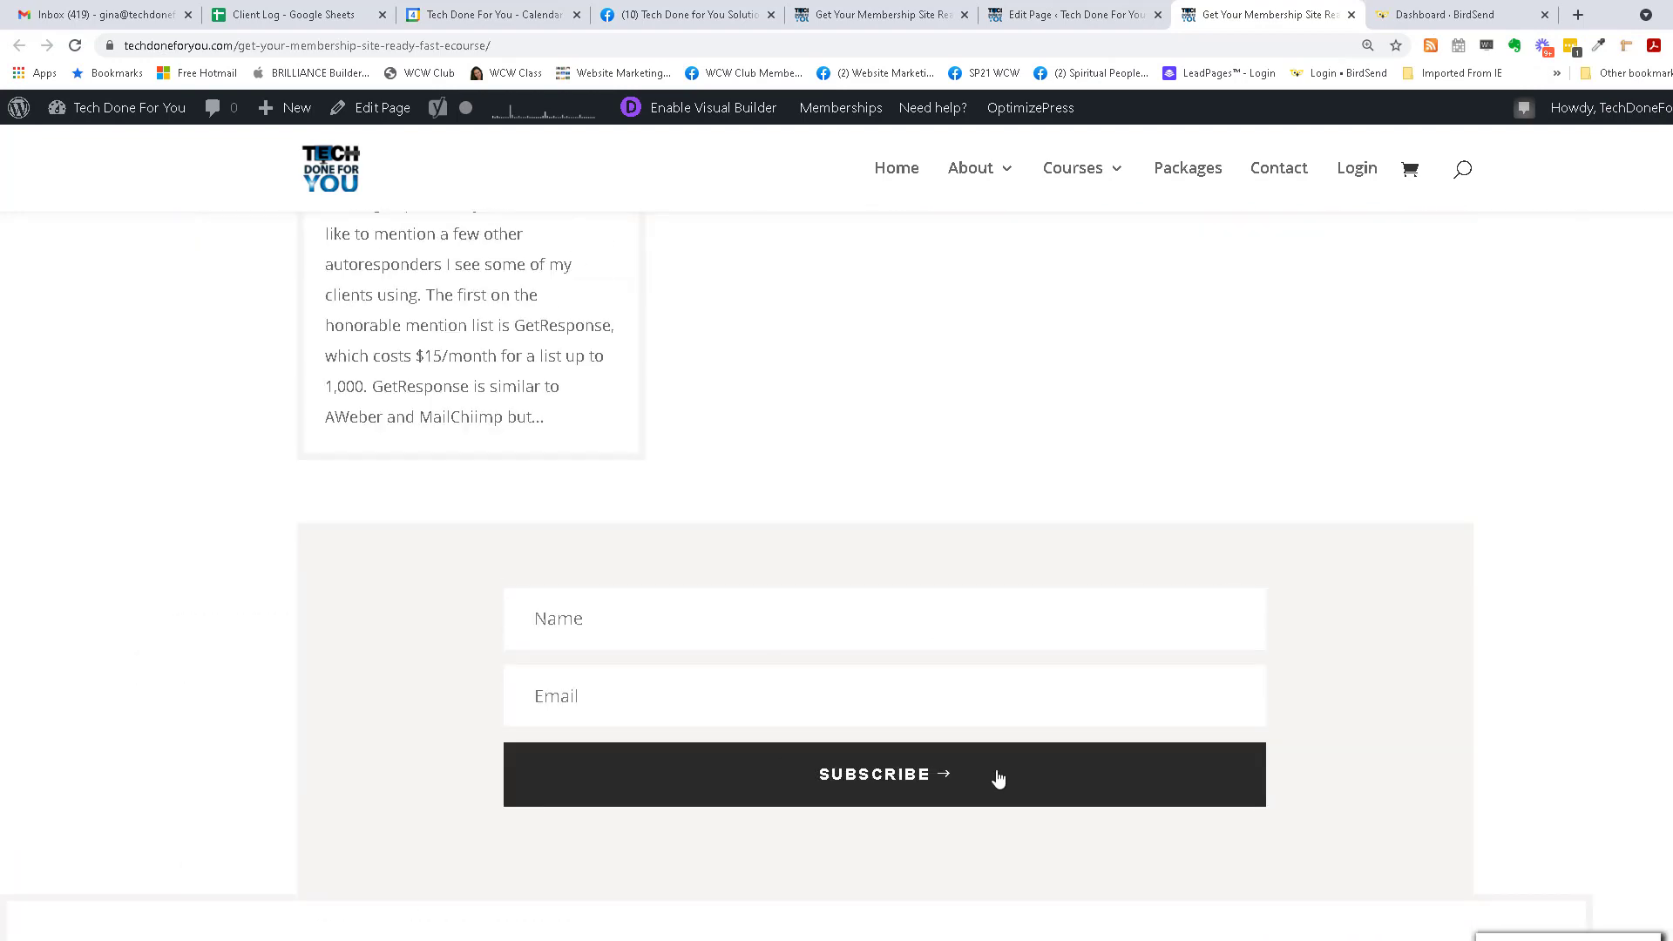
scroll(1337, 314, up, 3)
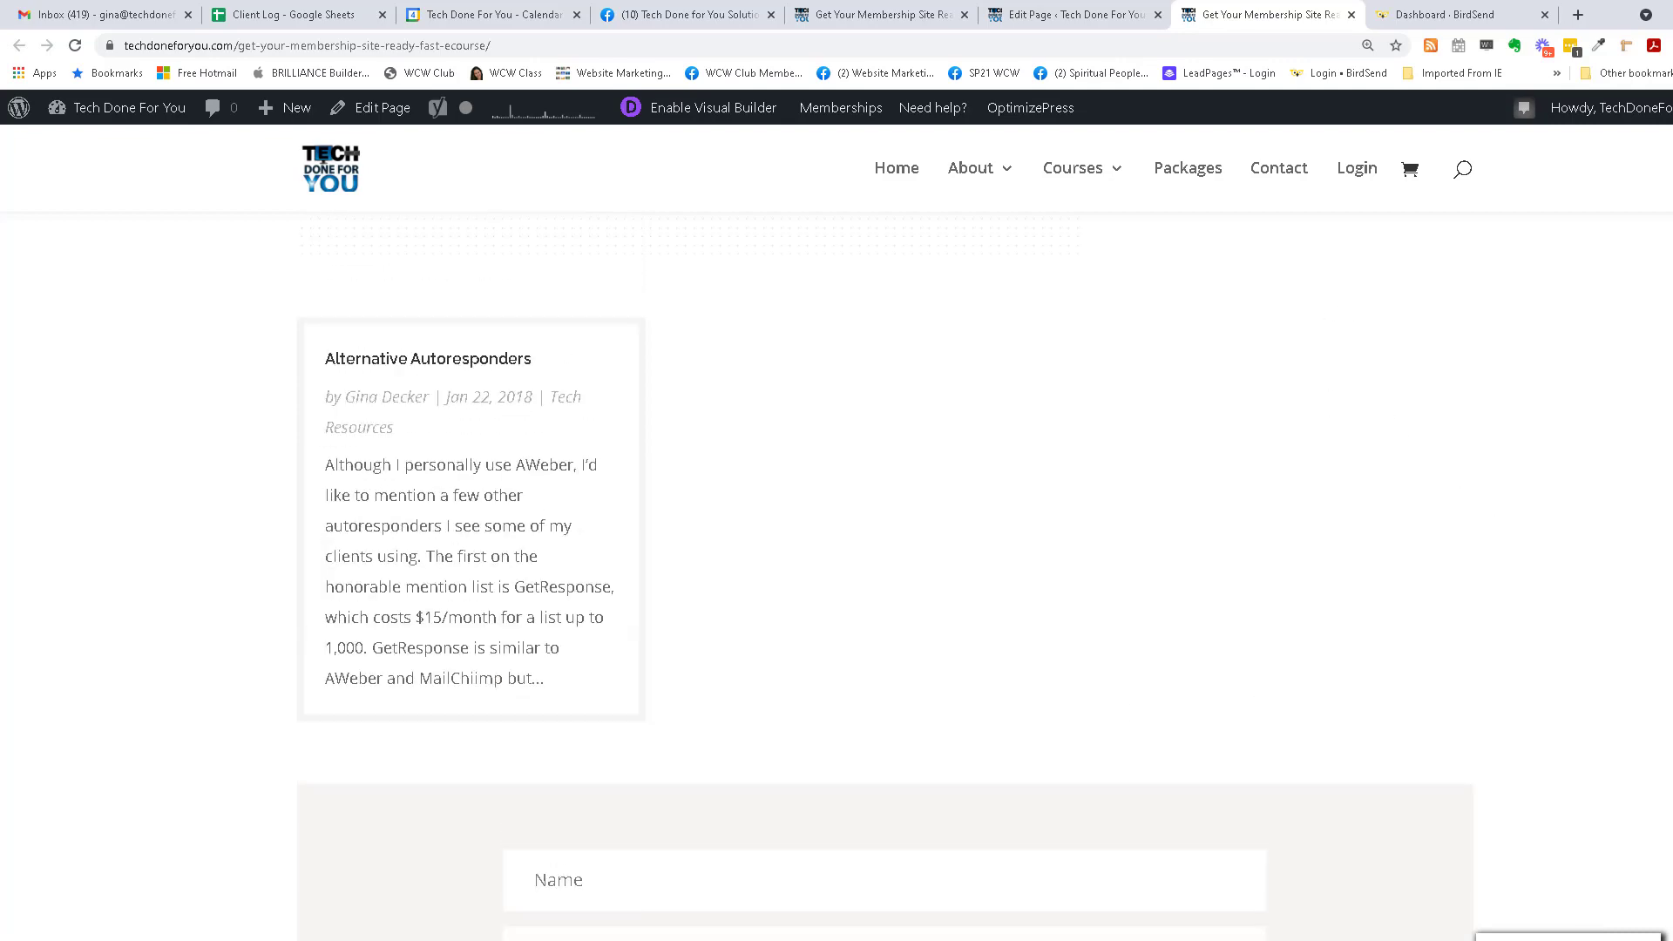
scroll(836, 575, up, 20)
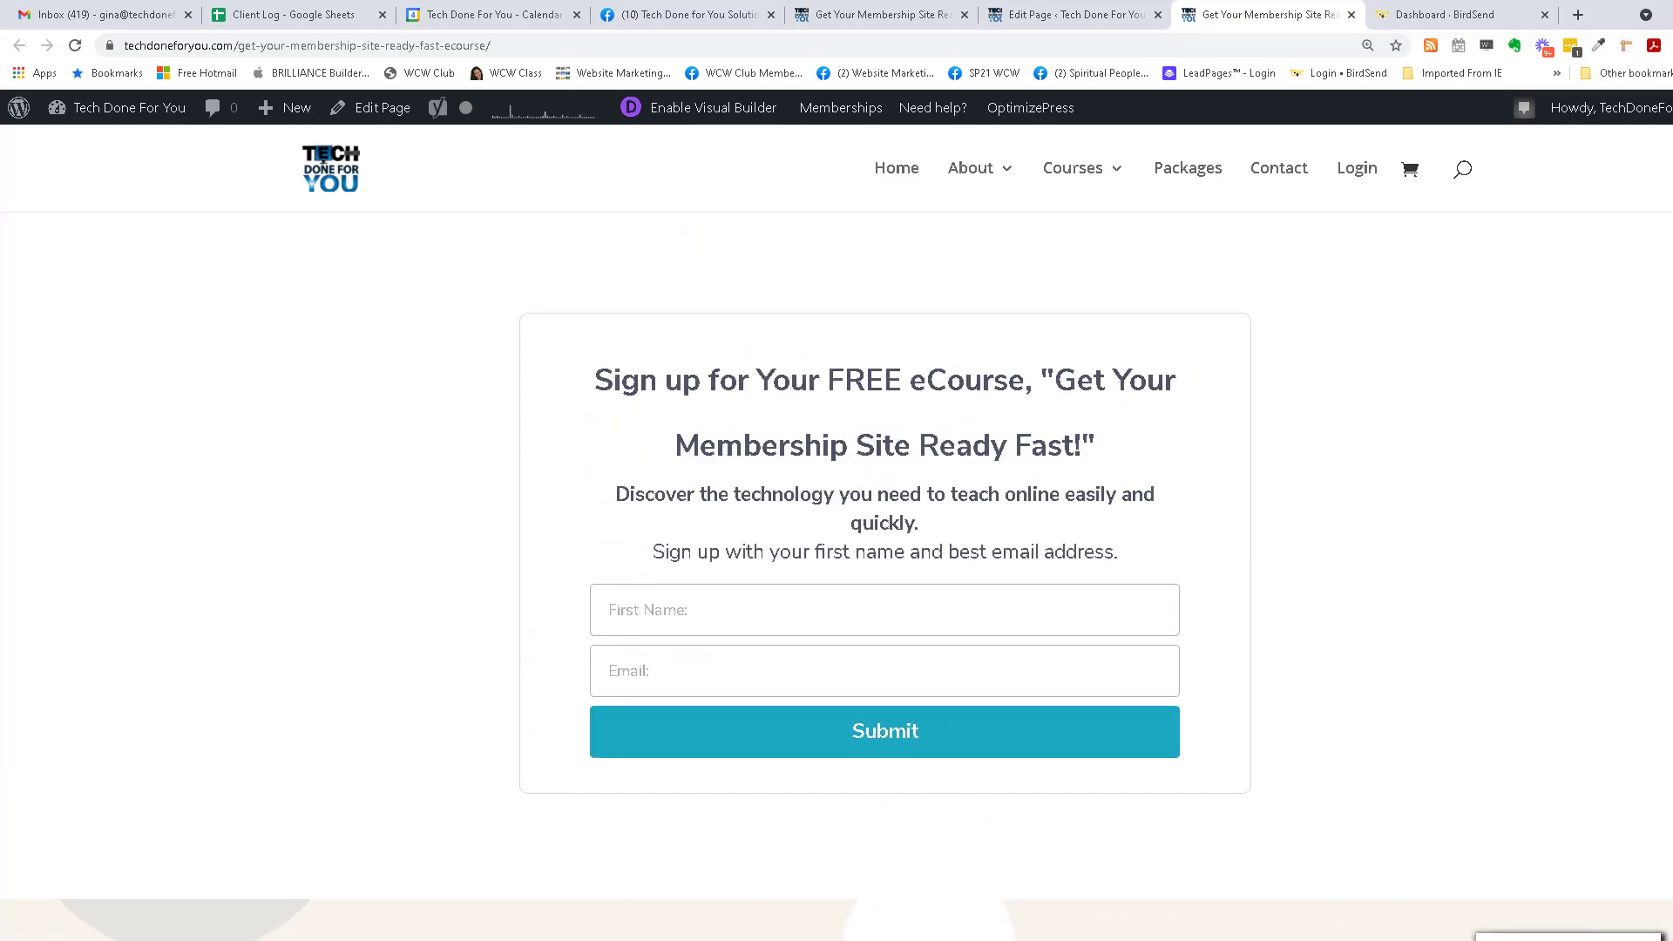
- Open the Submit button's colour choices in BirdSend and focus the HEX field
click(1402, 15)
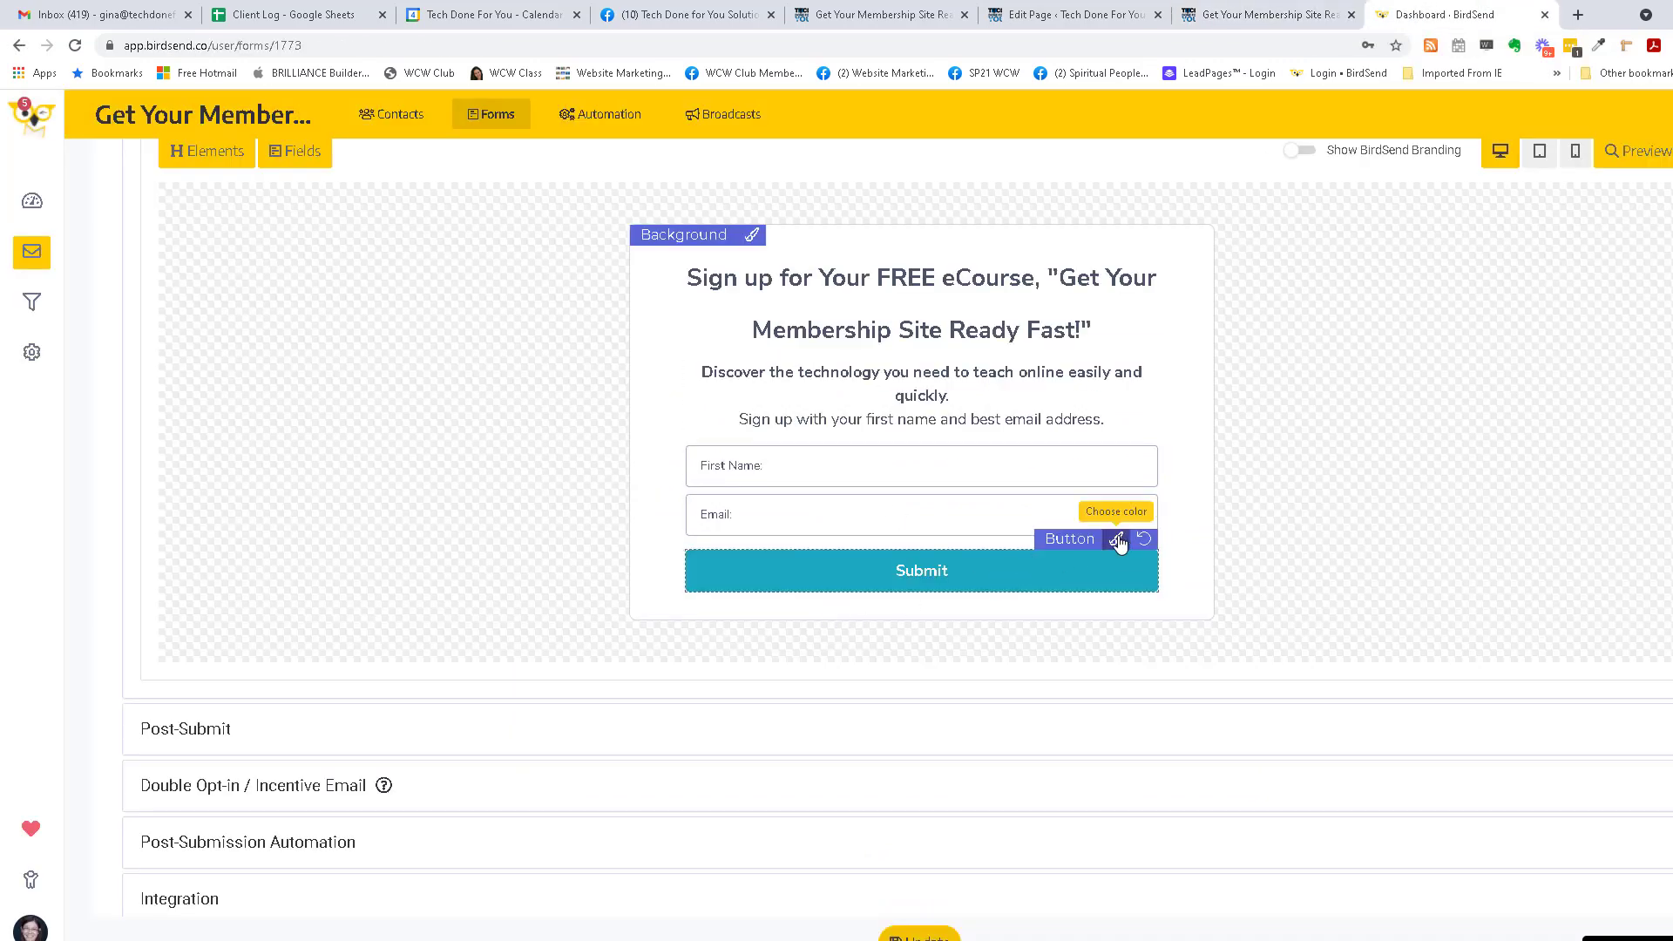
click(1117, 541)
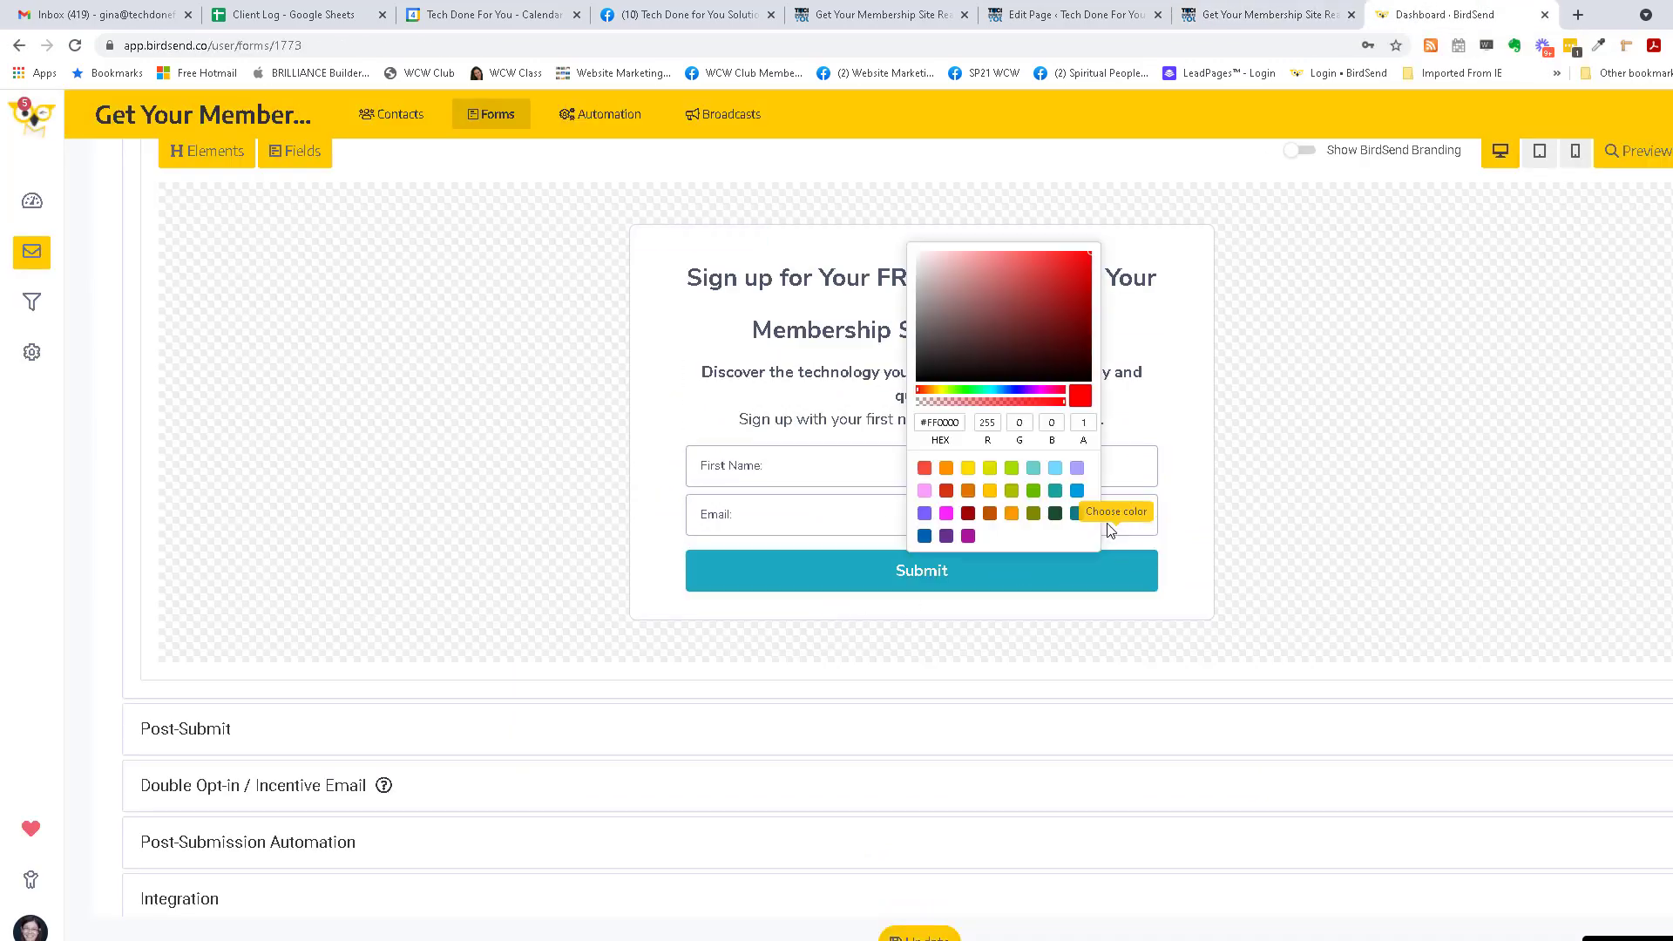
click(930, 422)
- Search Google for 'hex code for black' and select the #000000 value in the results
click(1578, 16)
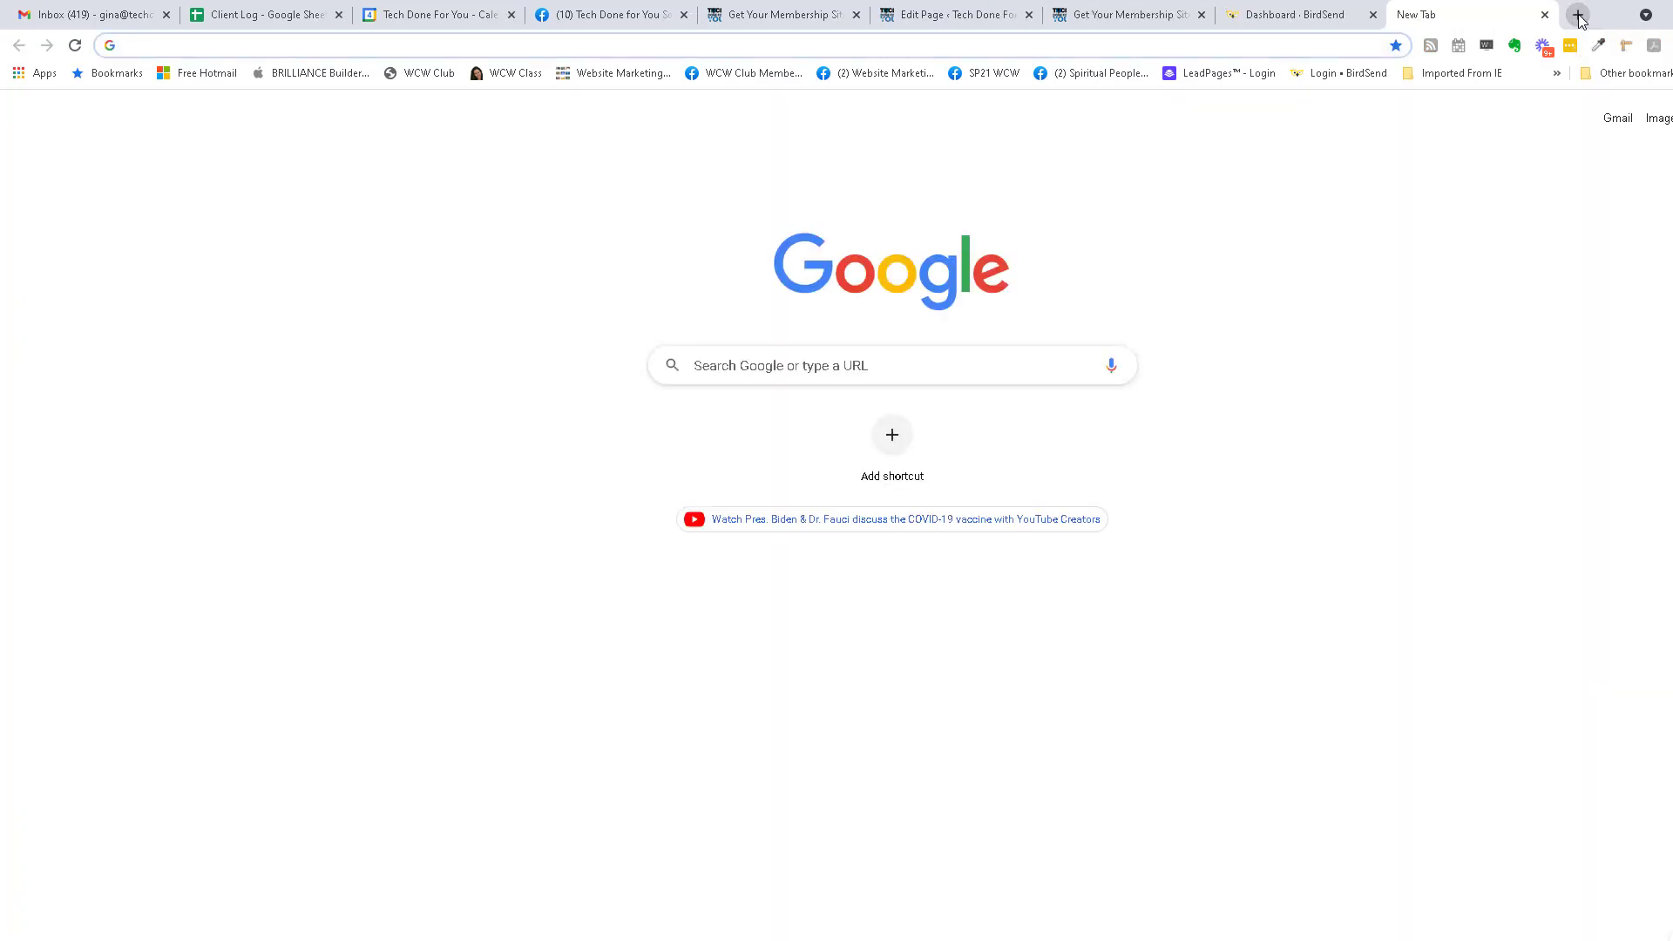
text(hex code for )
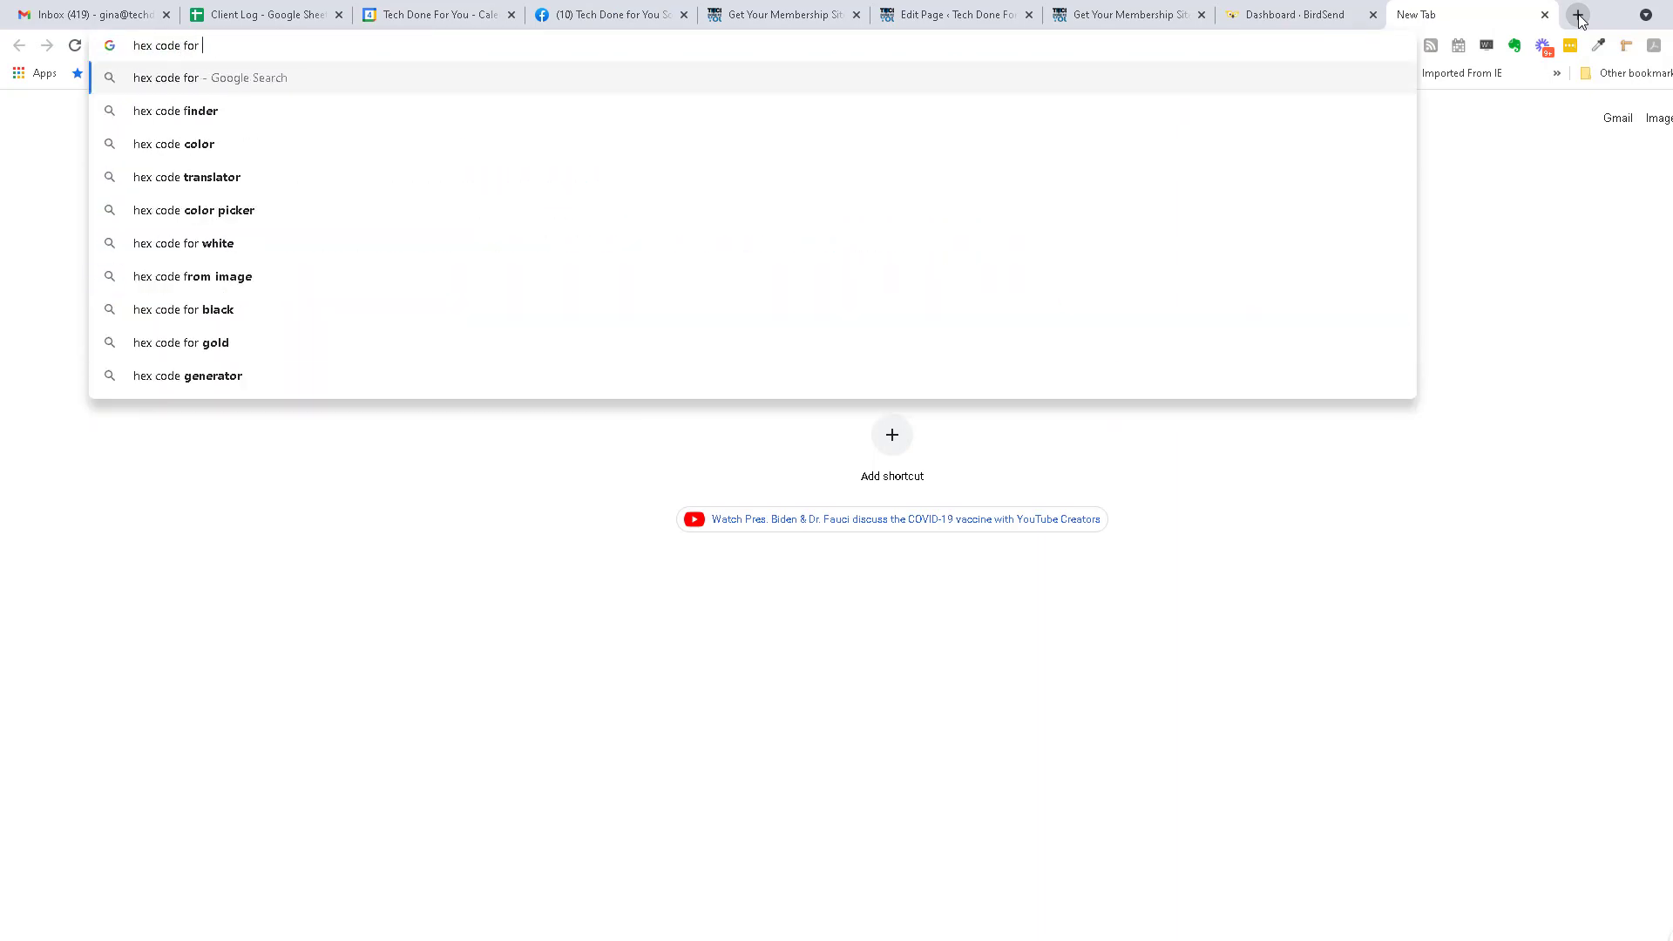
text(black)
key(Return)
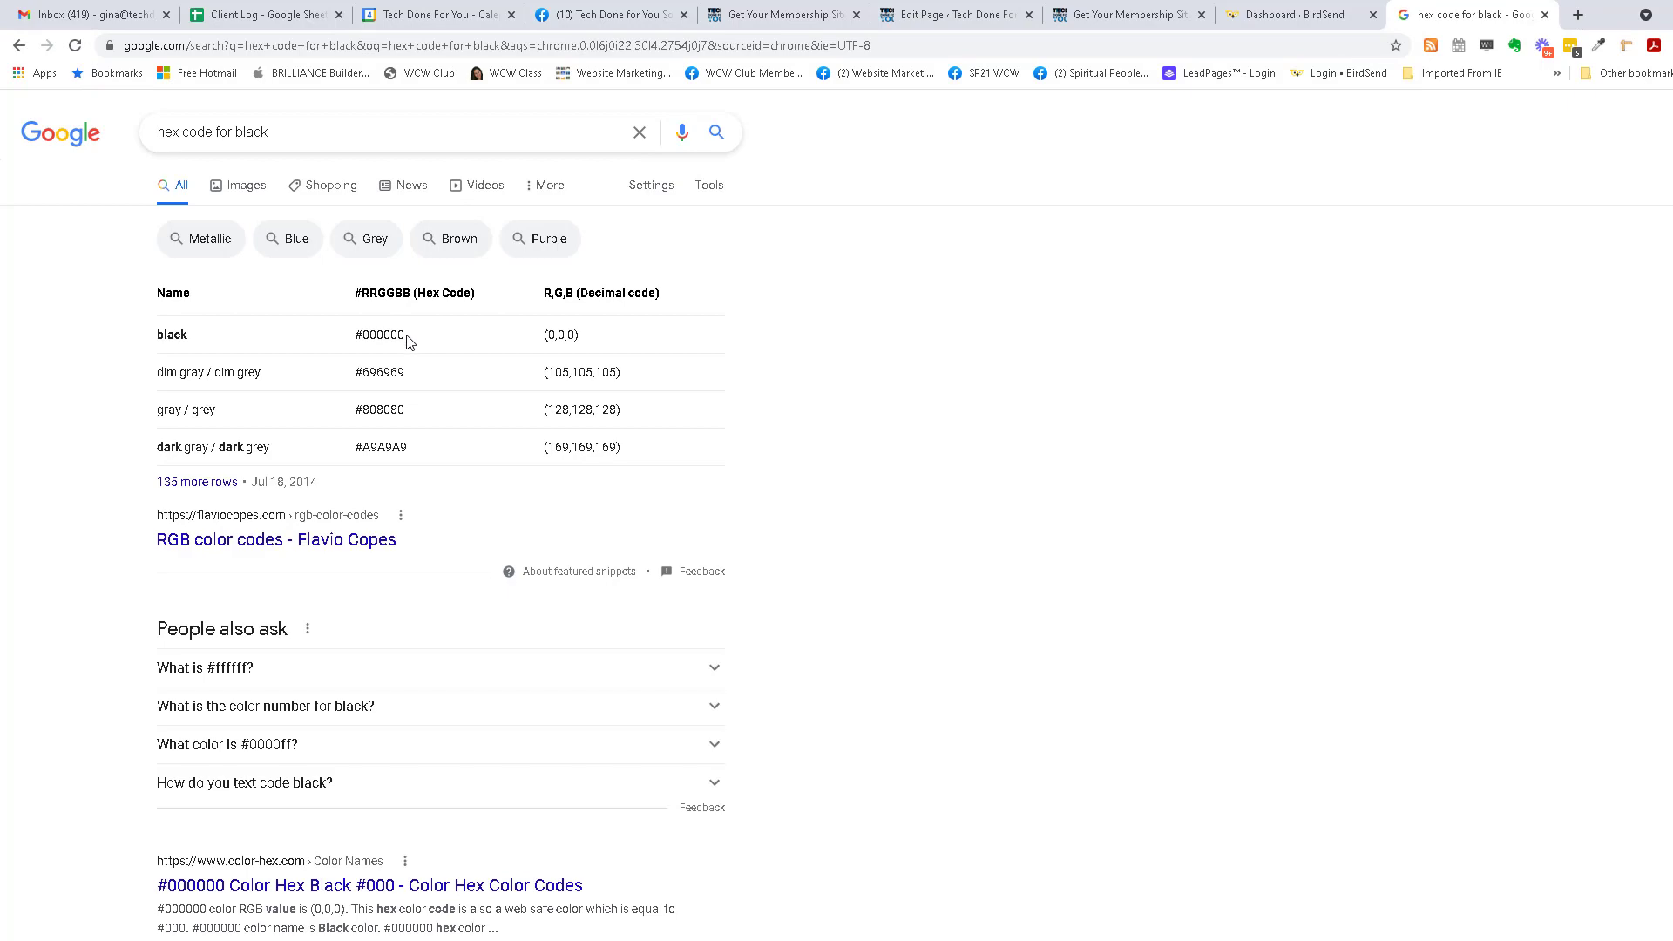
drag(407, 341, 342, 343)
key(ctrl+c)
click(1296, 15)
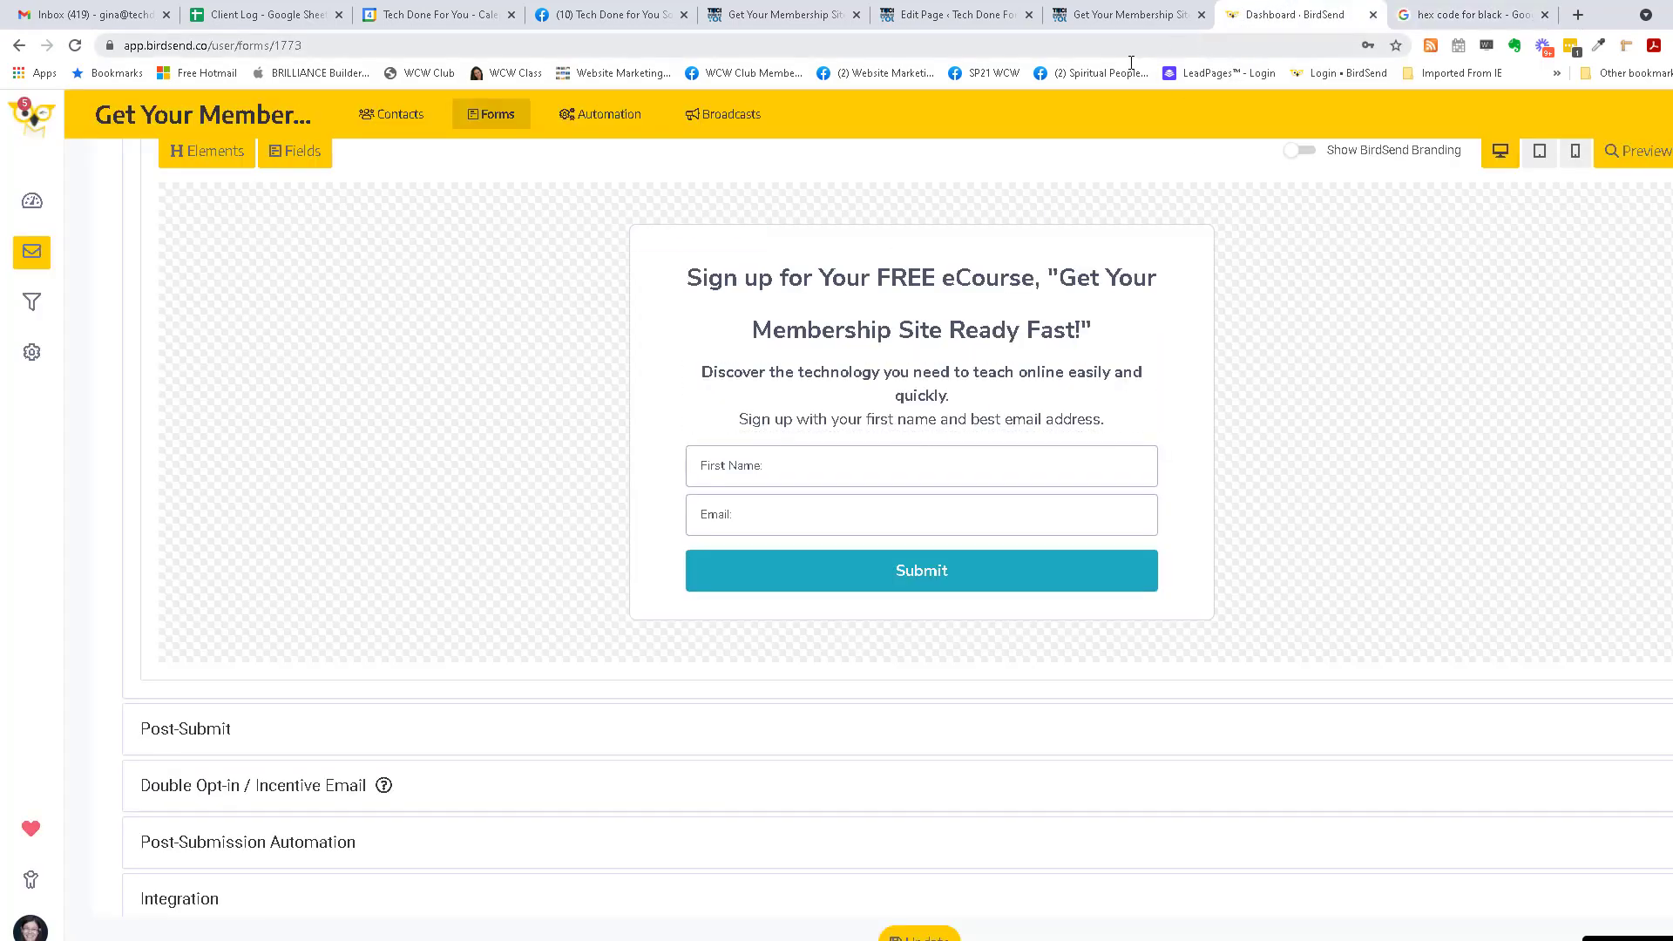
- Paste #000000 into the Submit button's hex colour field, retrying once after reopening the picker
mouse_move(1064, 571)
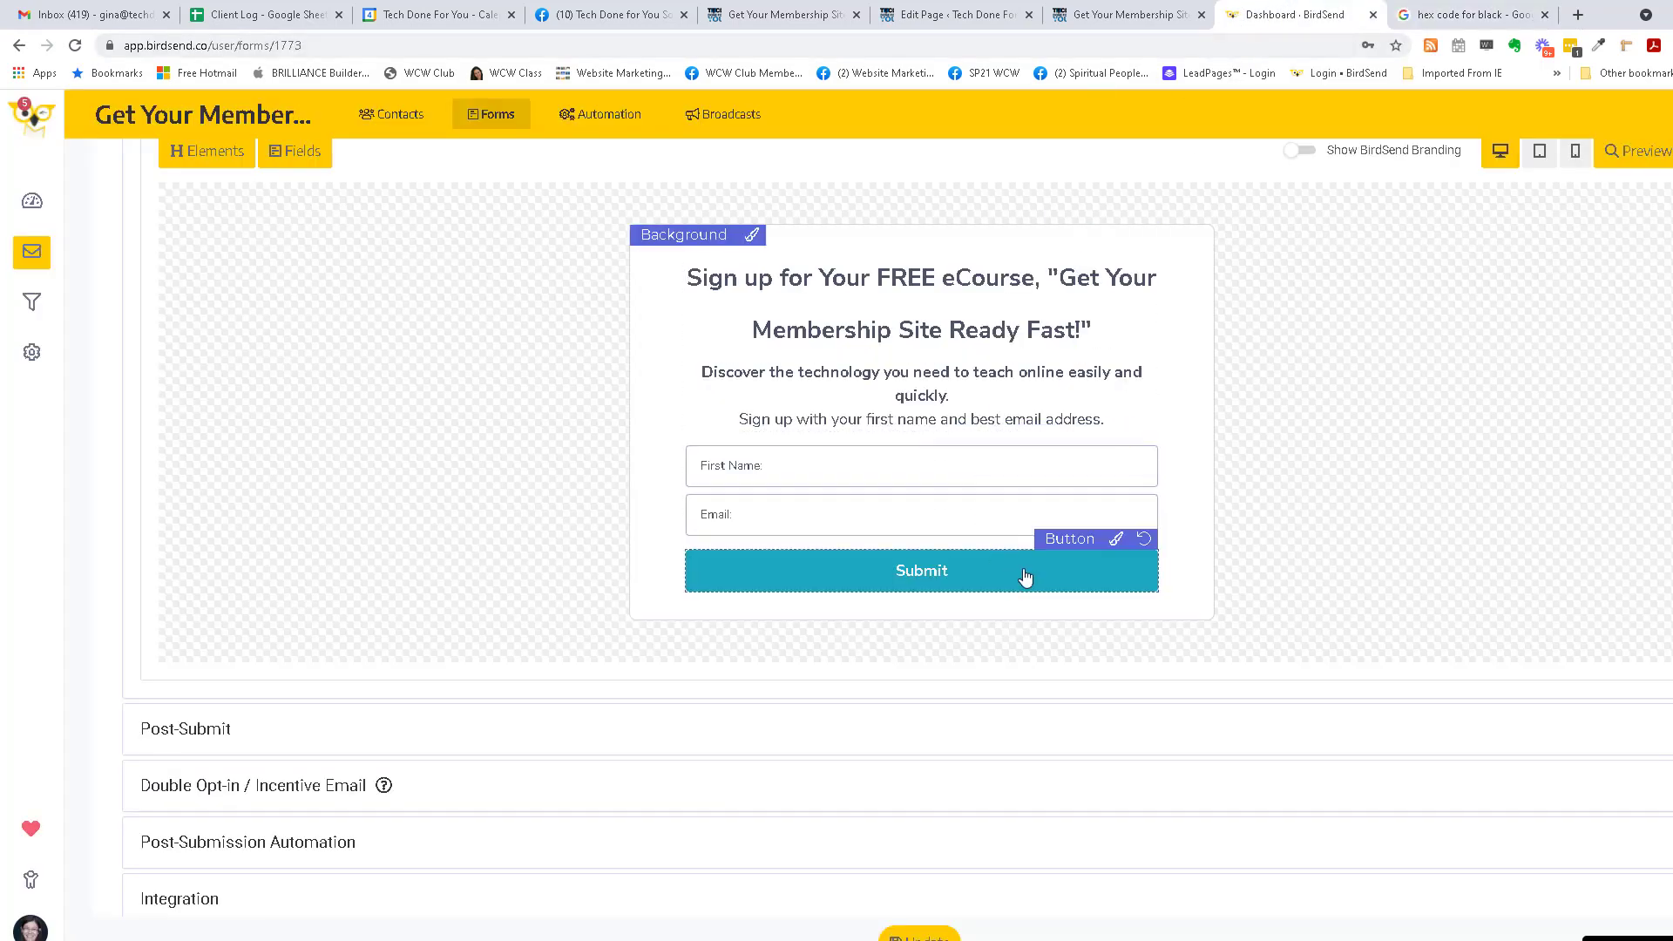
click(1116, 541)
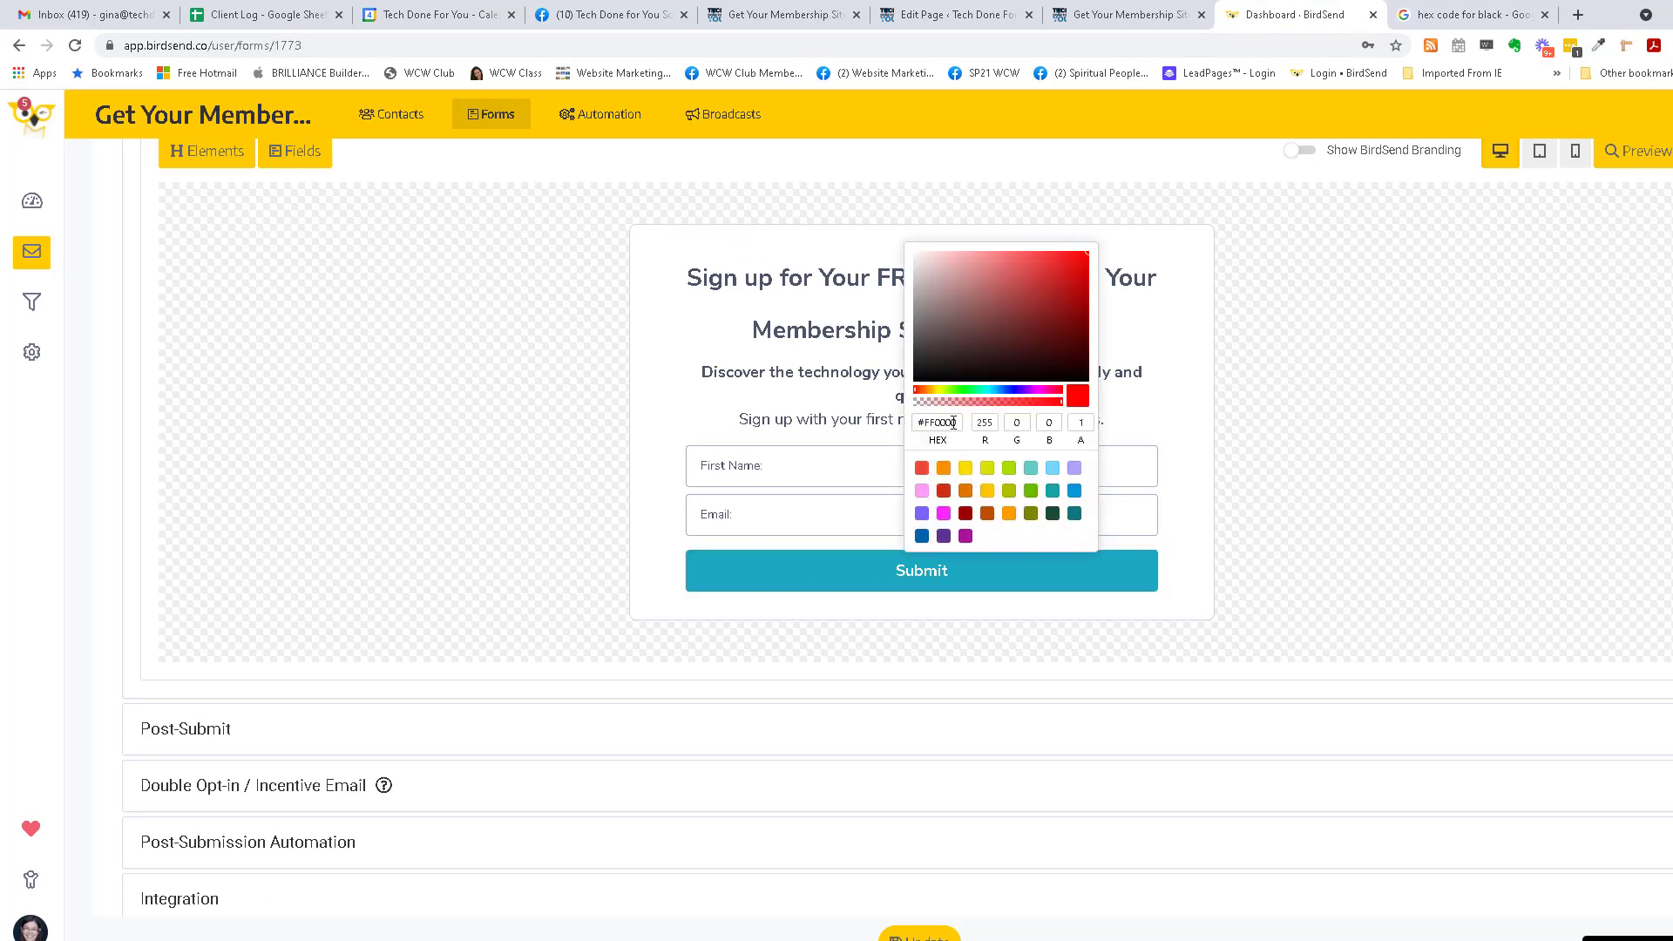
triple_click(919, 421)
key(ctrl+v)
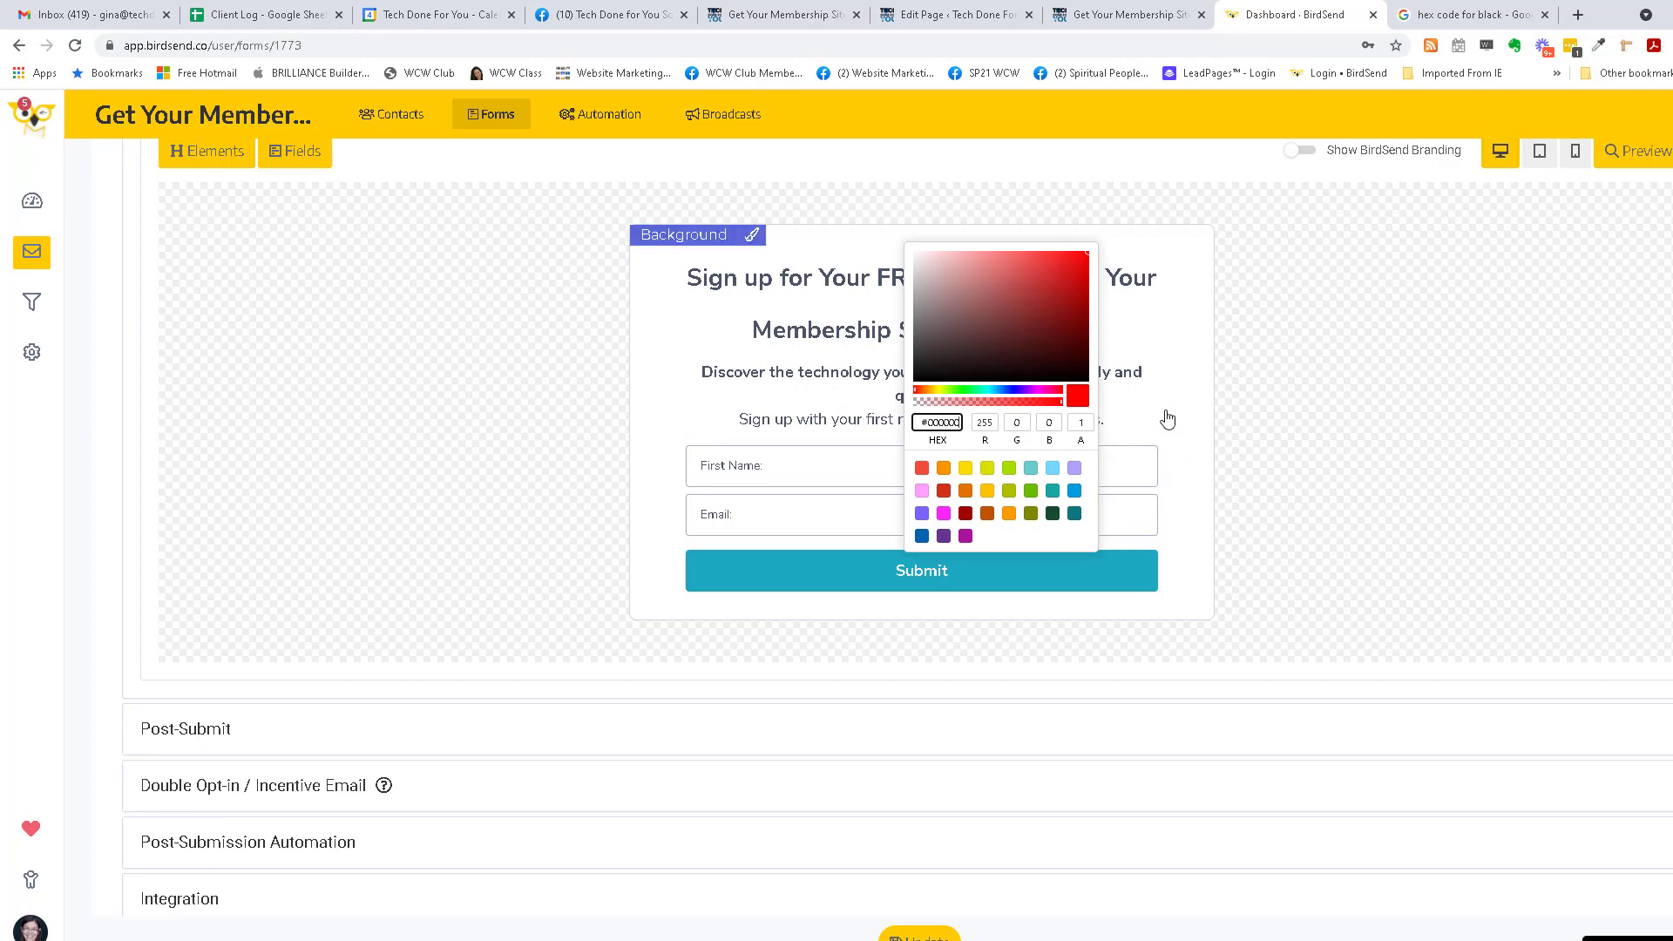
click(1187, 549)
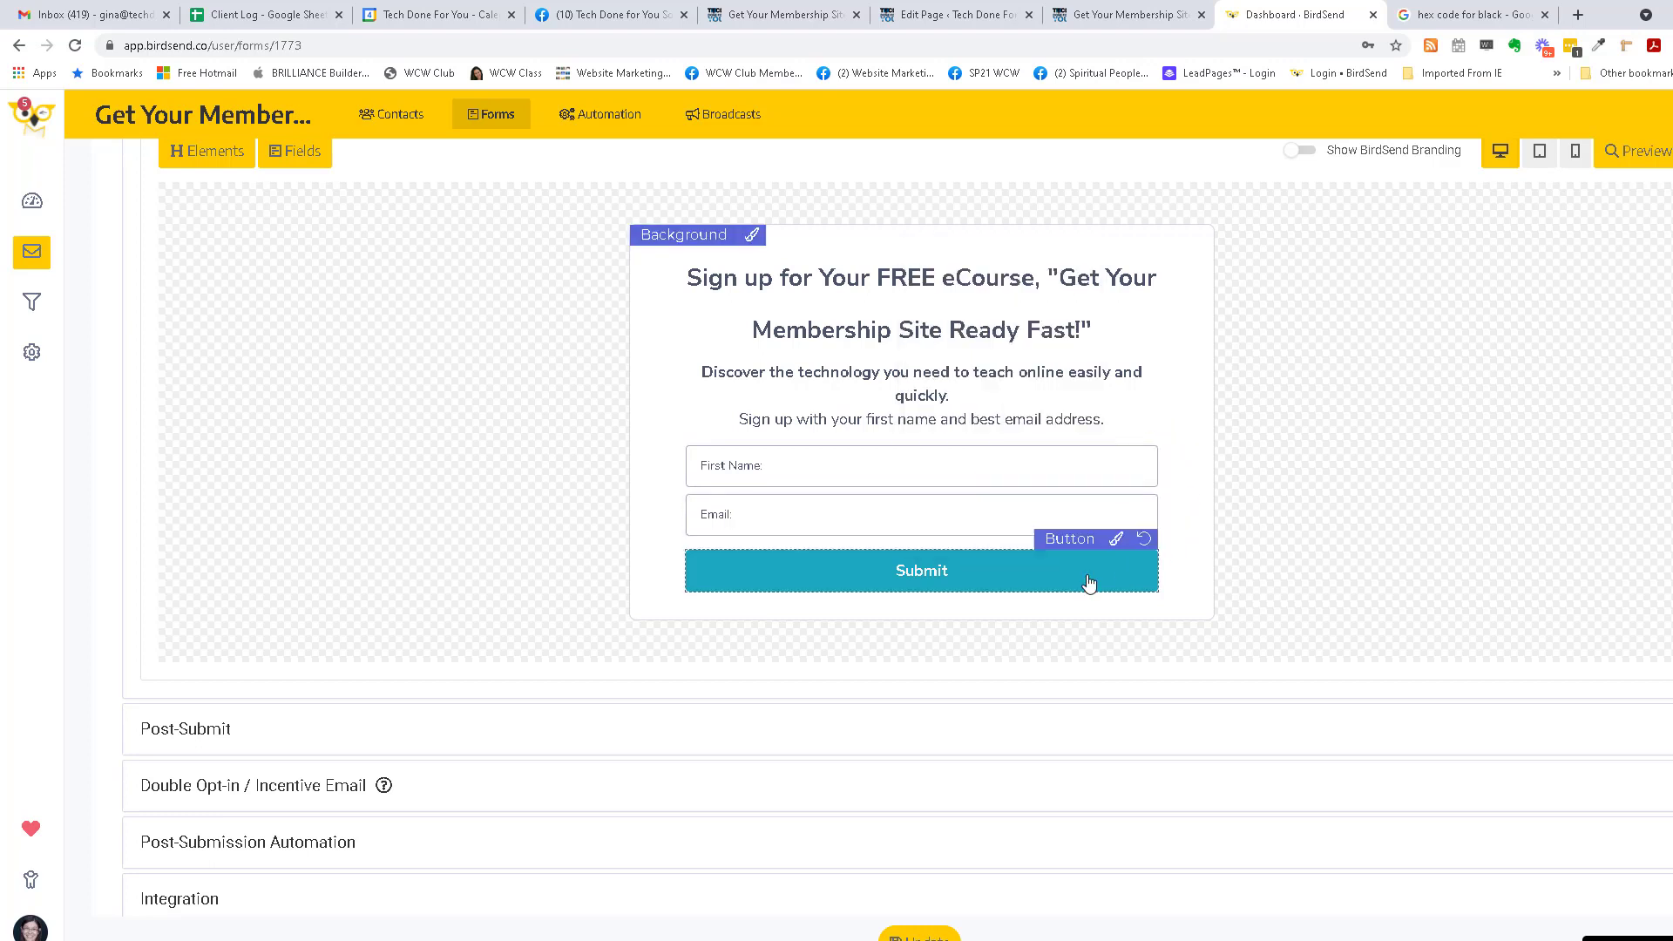
click(1117, 538)
click(934, 424)
drag(926, 421, 978, 429)
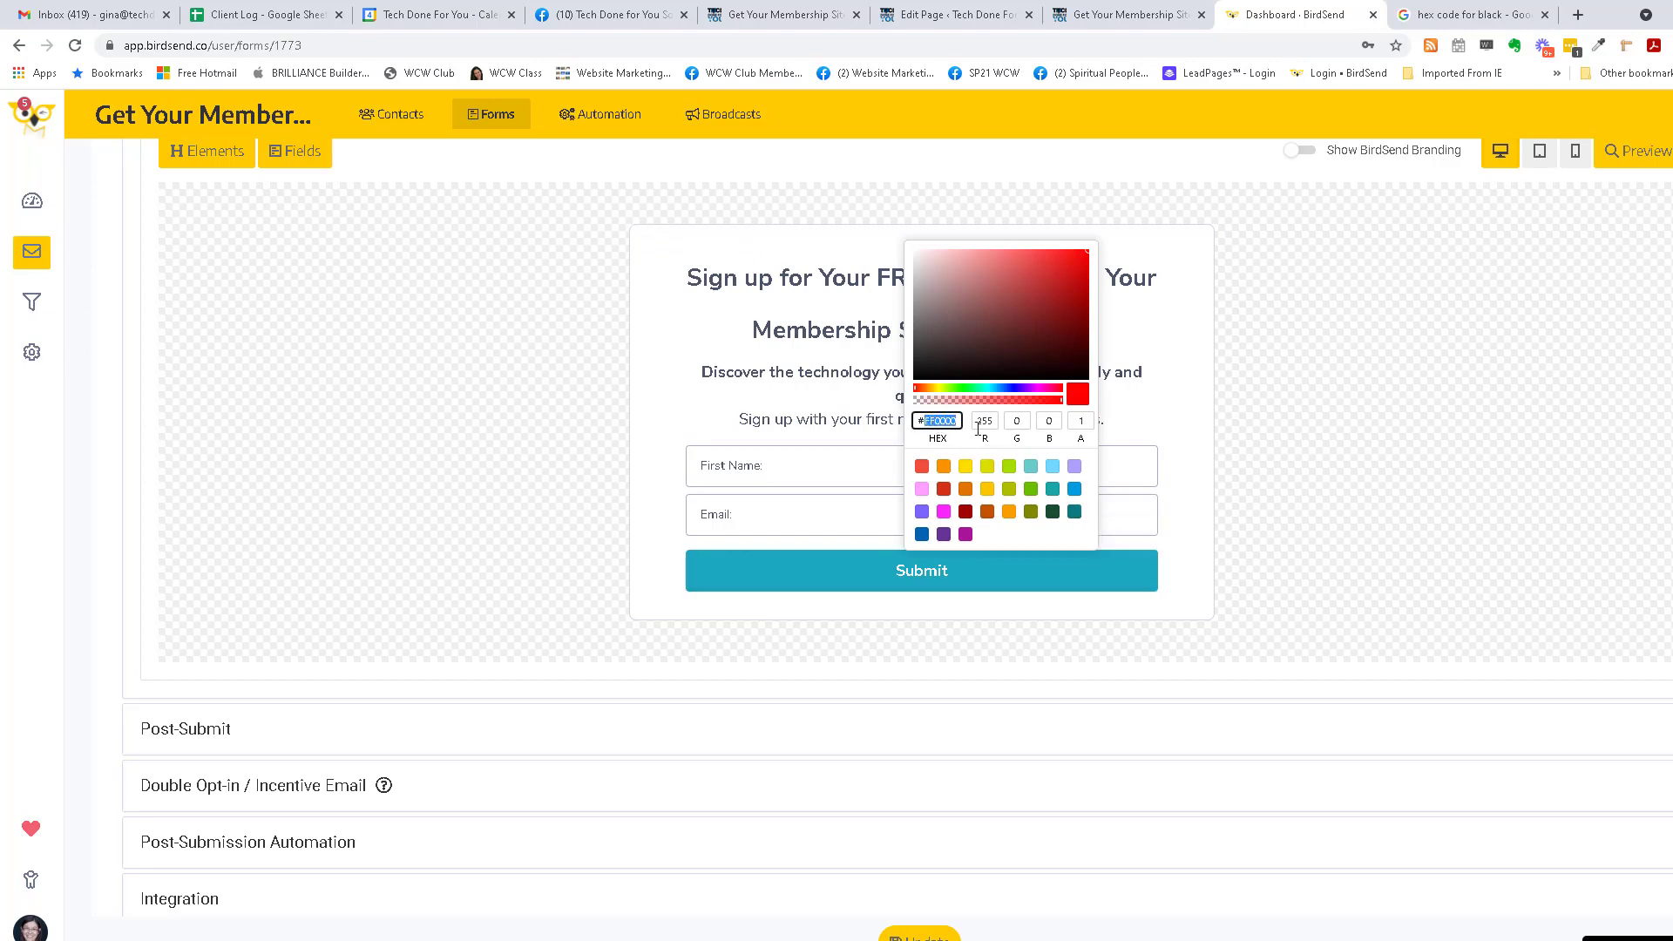
text(000000)
click(871, 420)
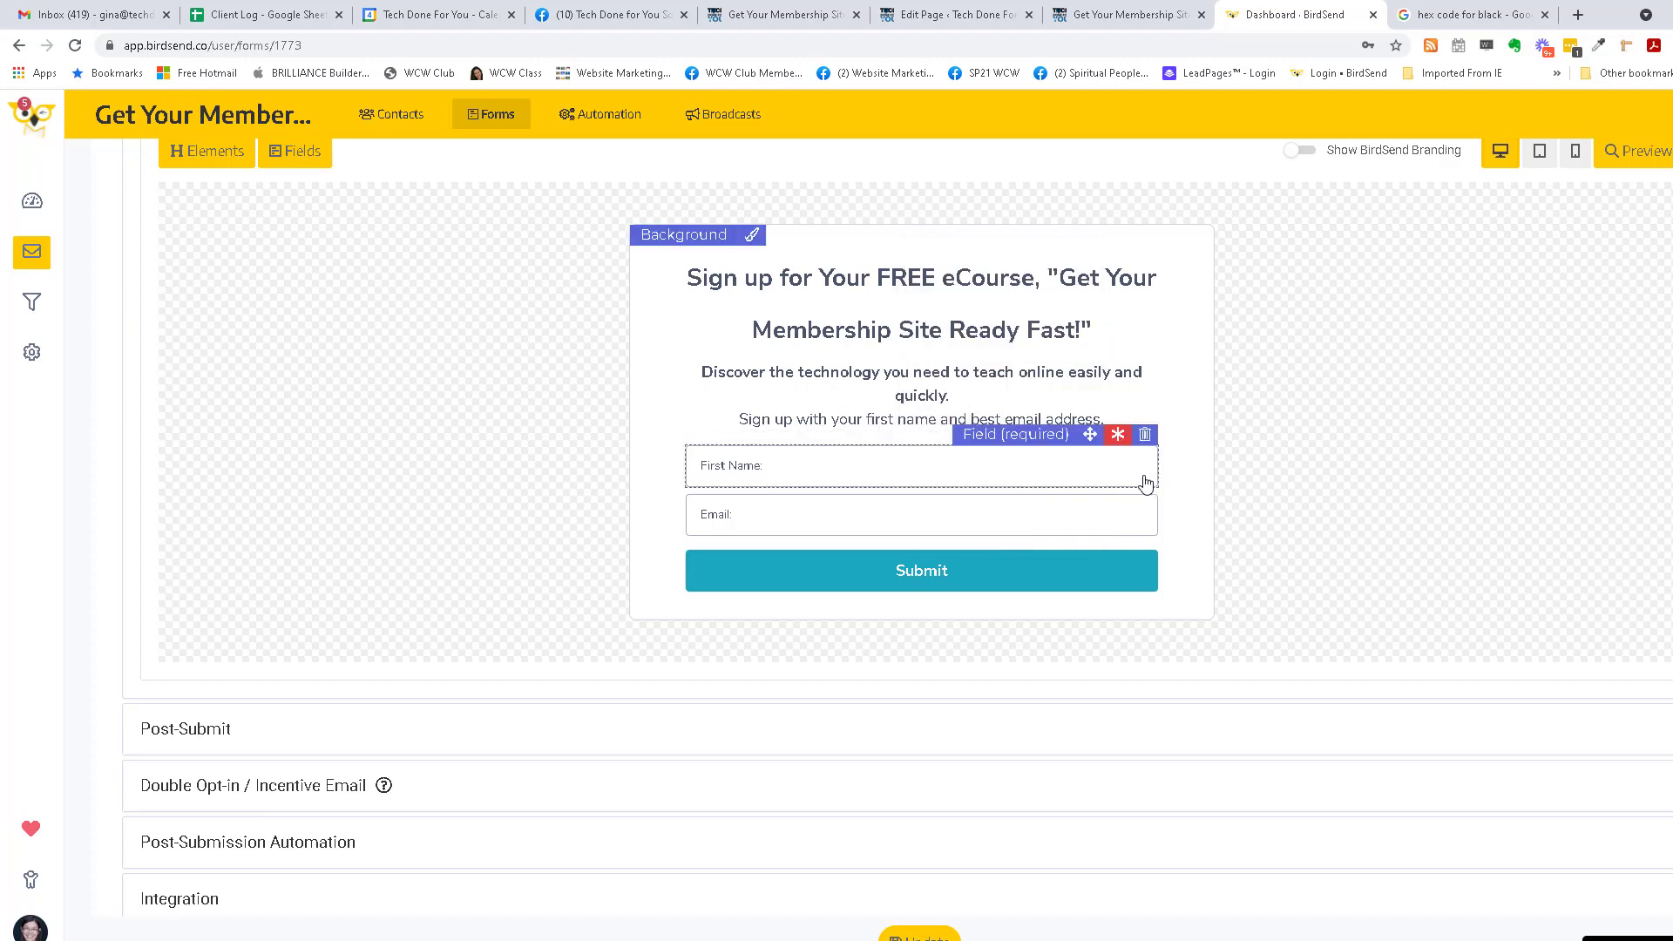
- Try the dark green preset, then paste #000000 as plain text into the hex field
click(1117, 540)
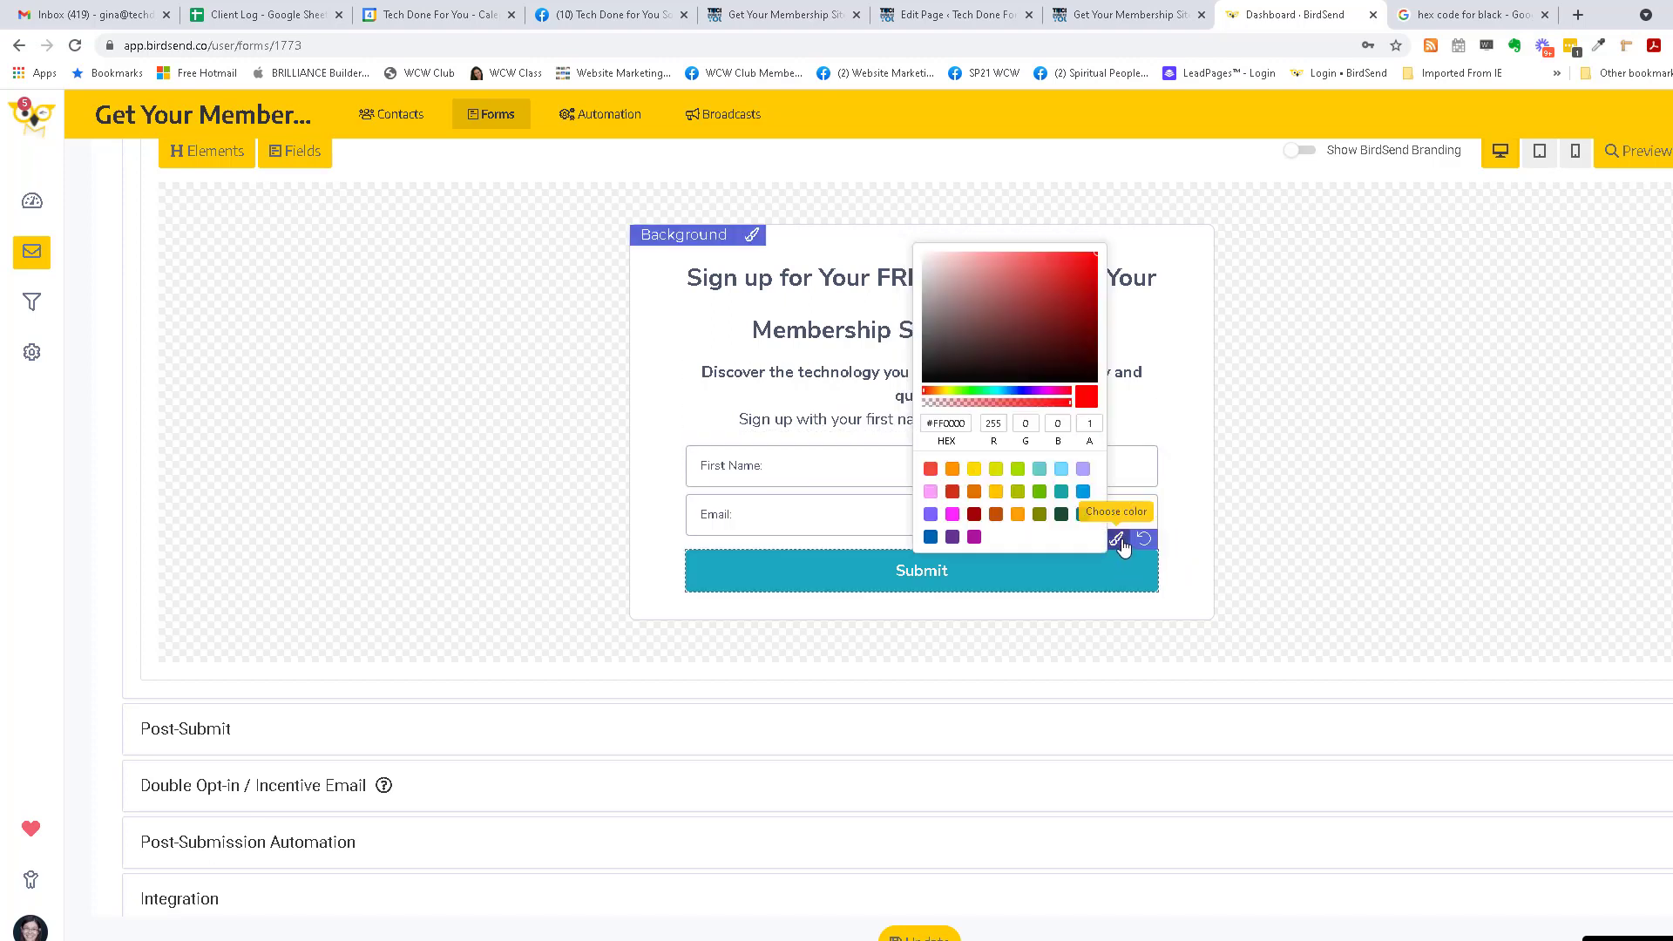
click(1061, 515)
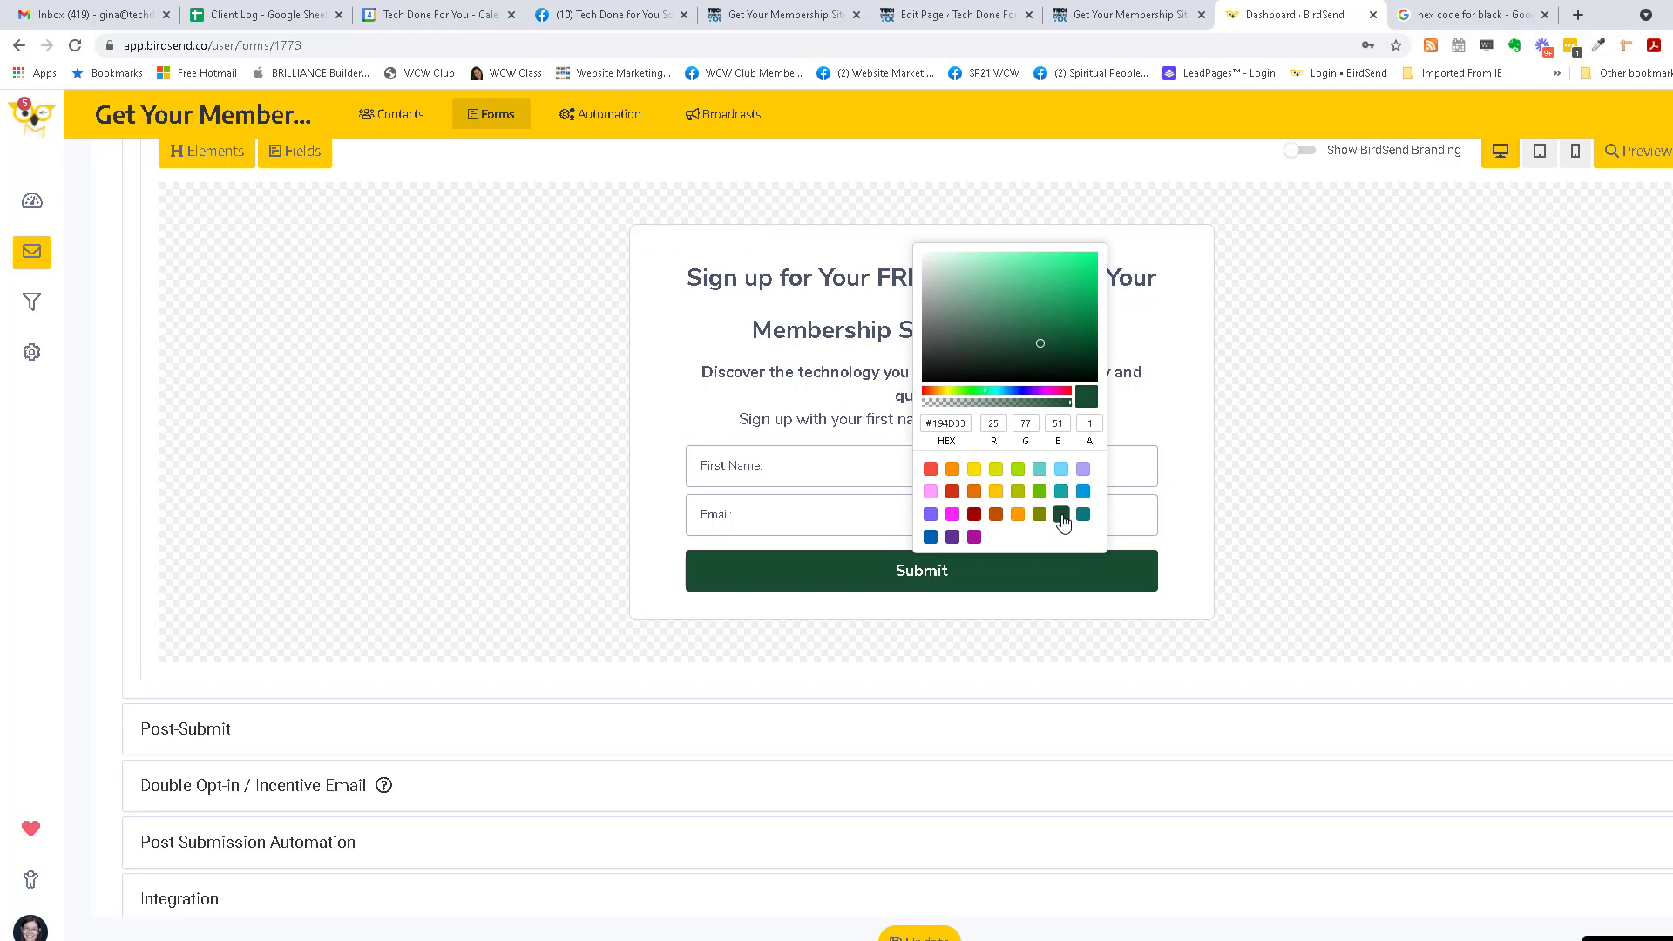
click(965, 422)
drag(967, 422, 935, 423)
right_click(953, 423)
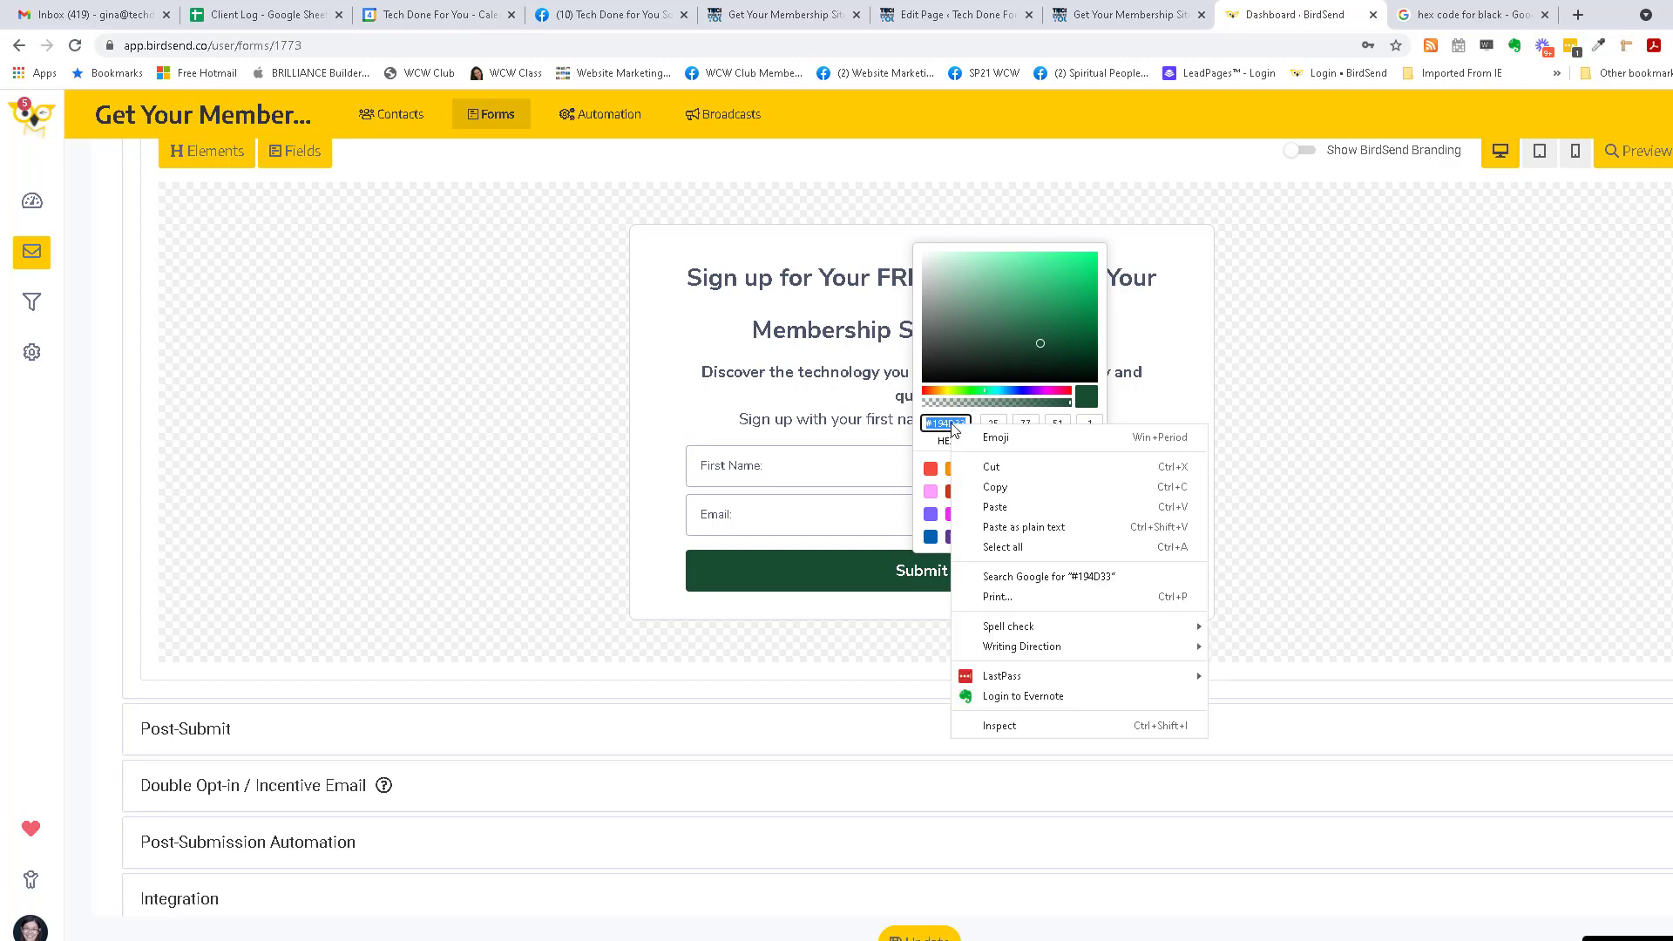
click(1039, 530)
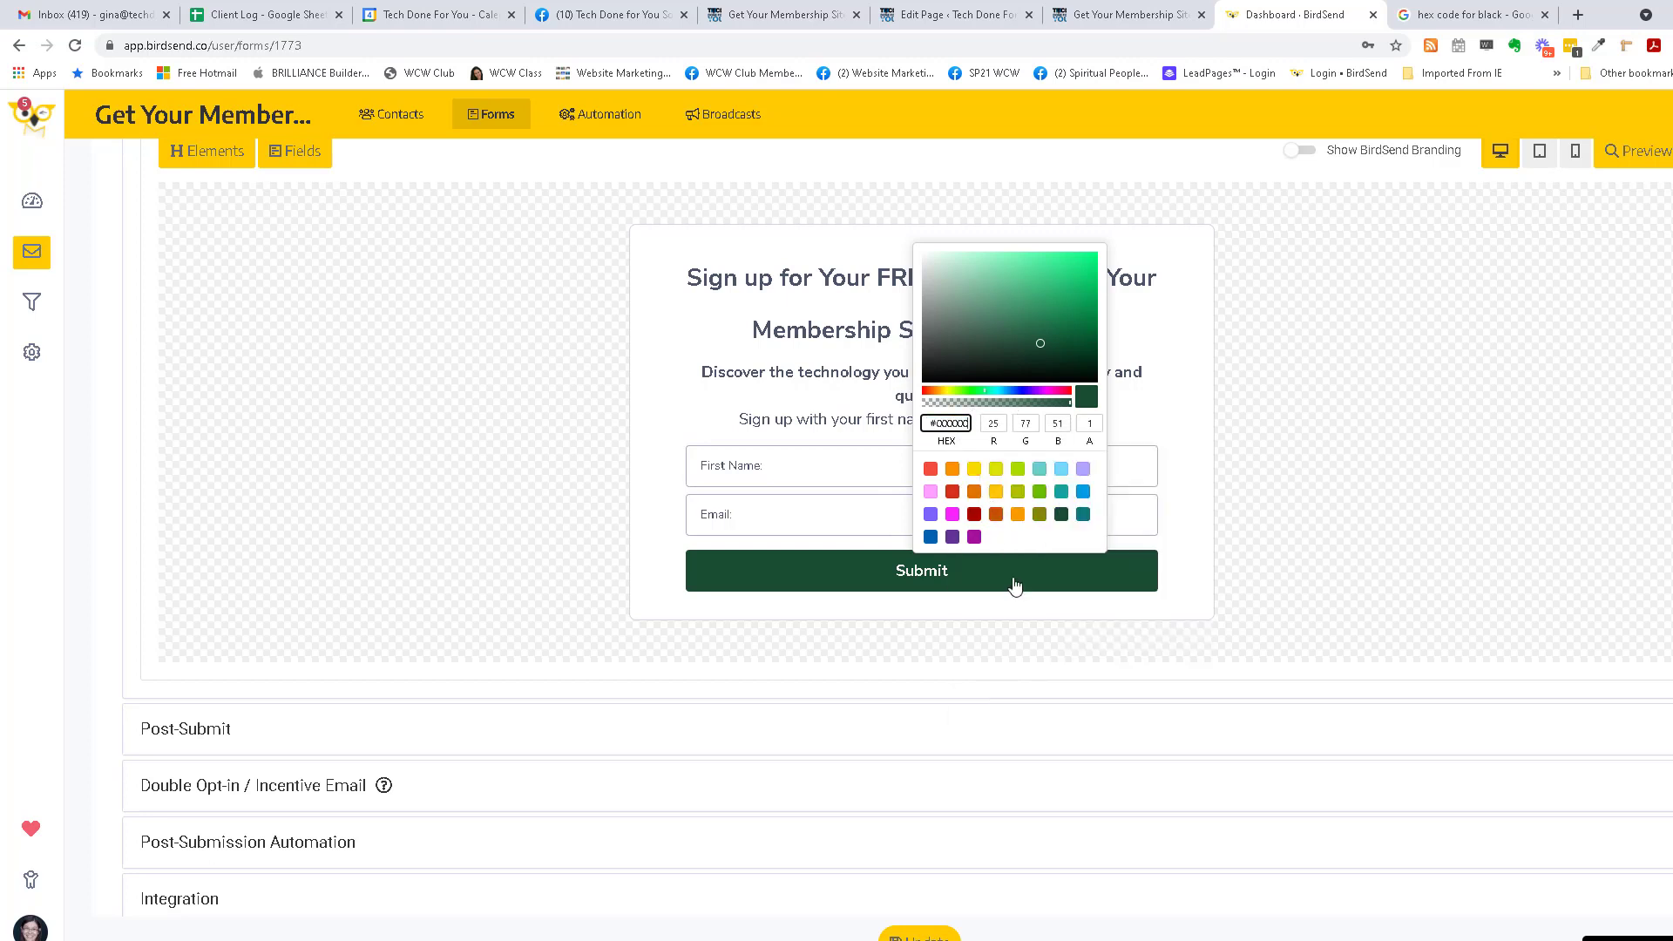
- Preview purple, magenta, blue and dark green presets, then drag the shade to black and close the picker
click(952, 537)
click(974, 538)
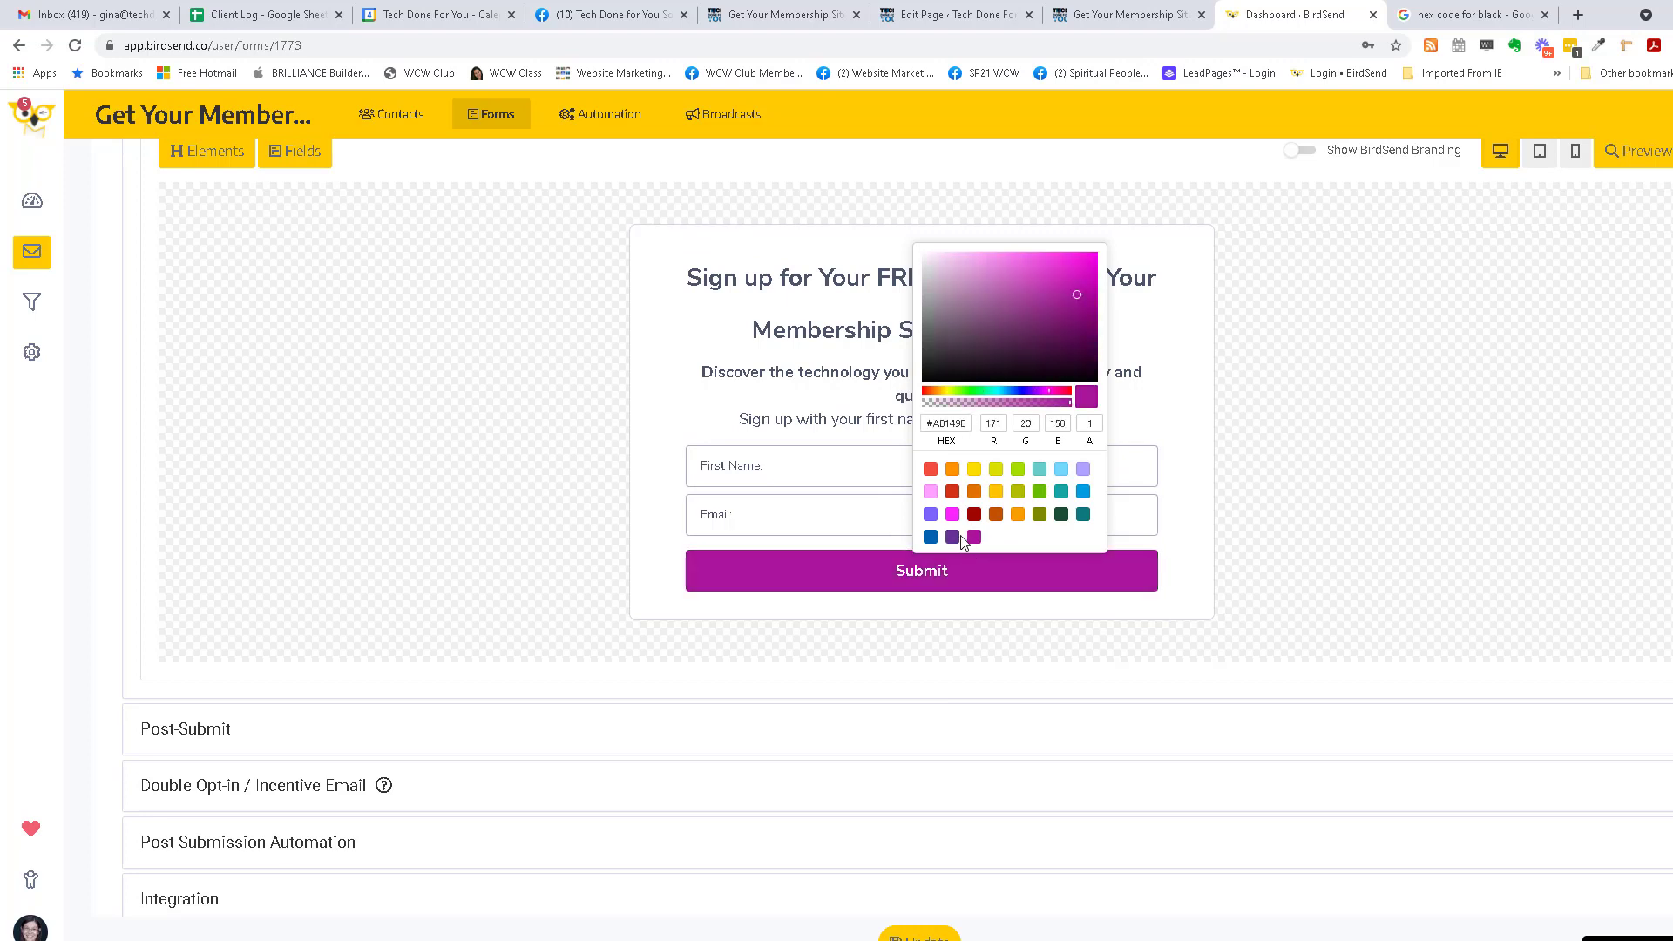
click(1083, 495)
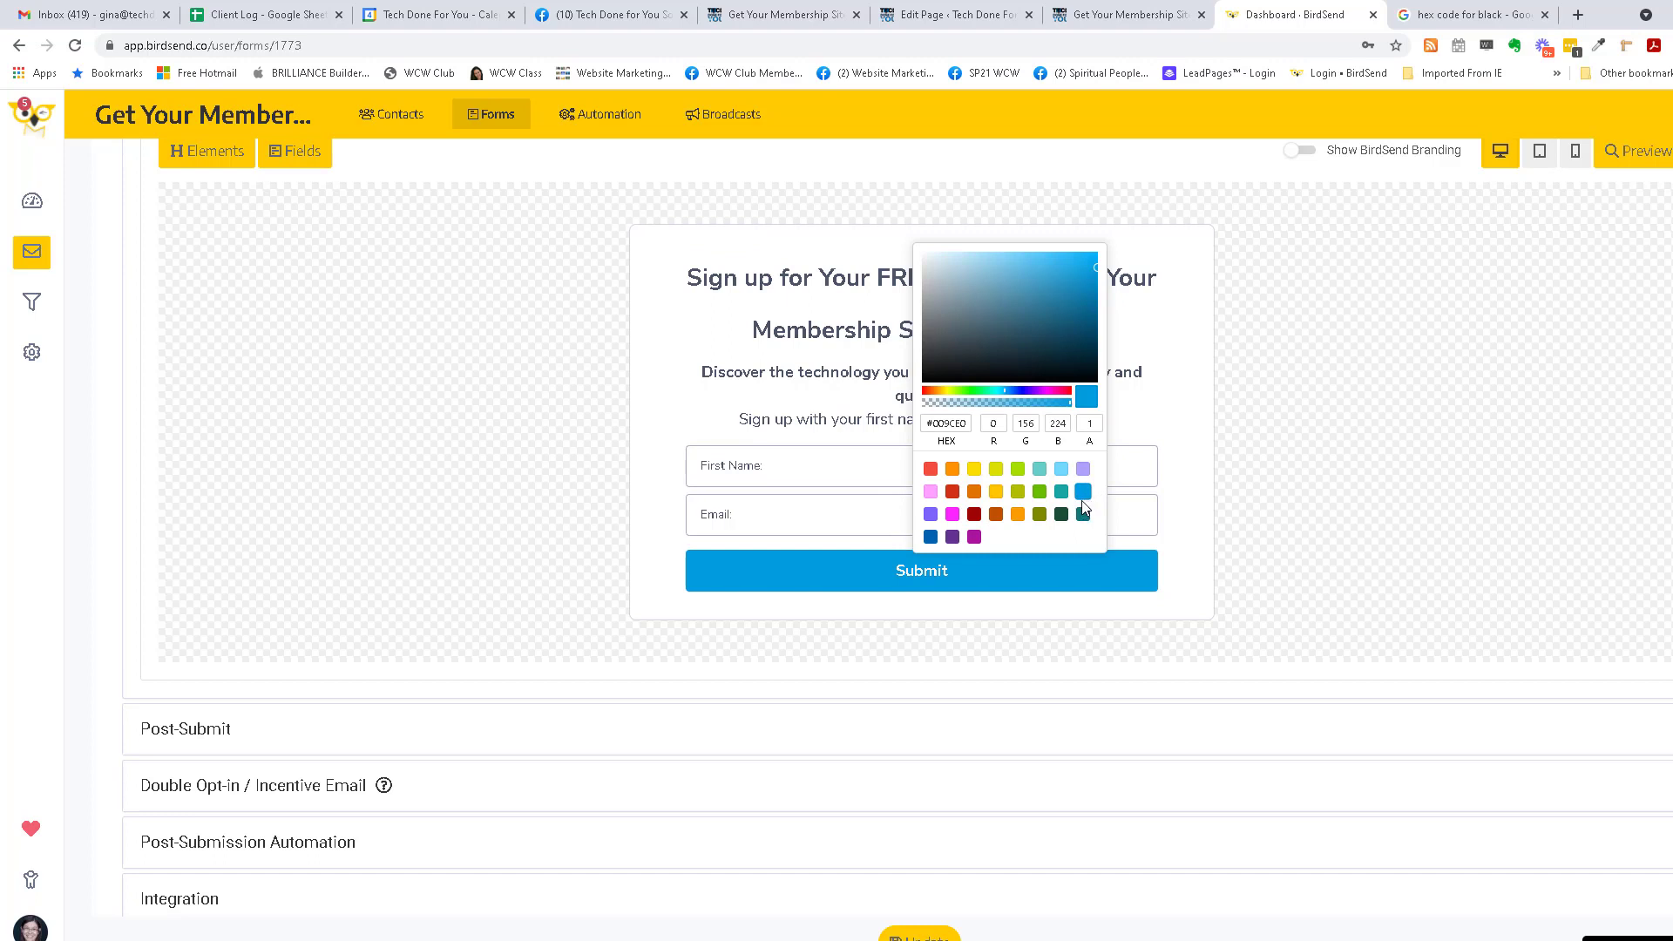
click(1061, 516)
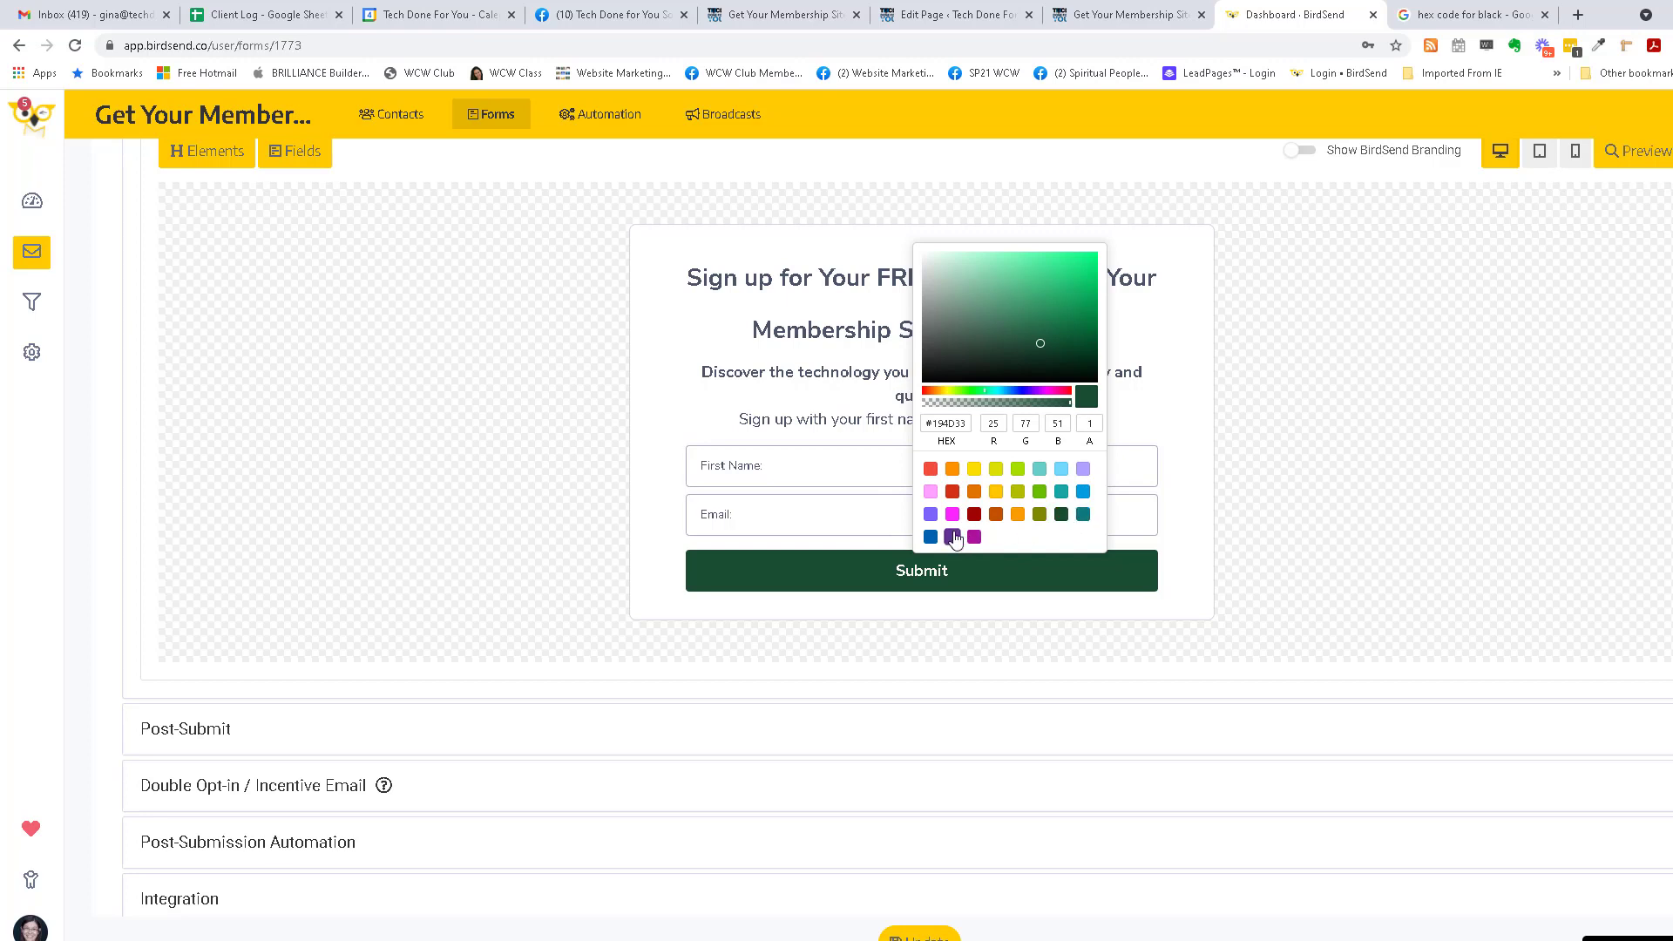
click(954, 537)
click(1060, 516)
drag(1040, 345, 927, 389)
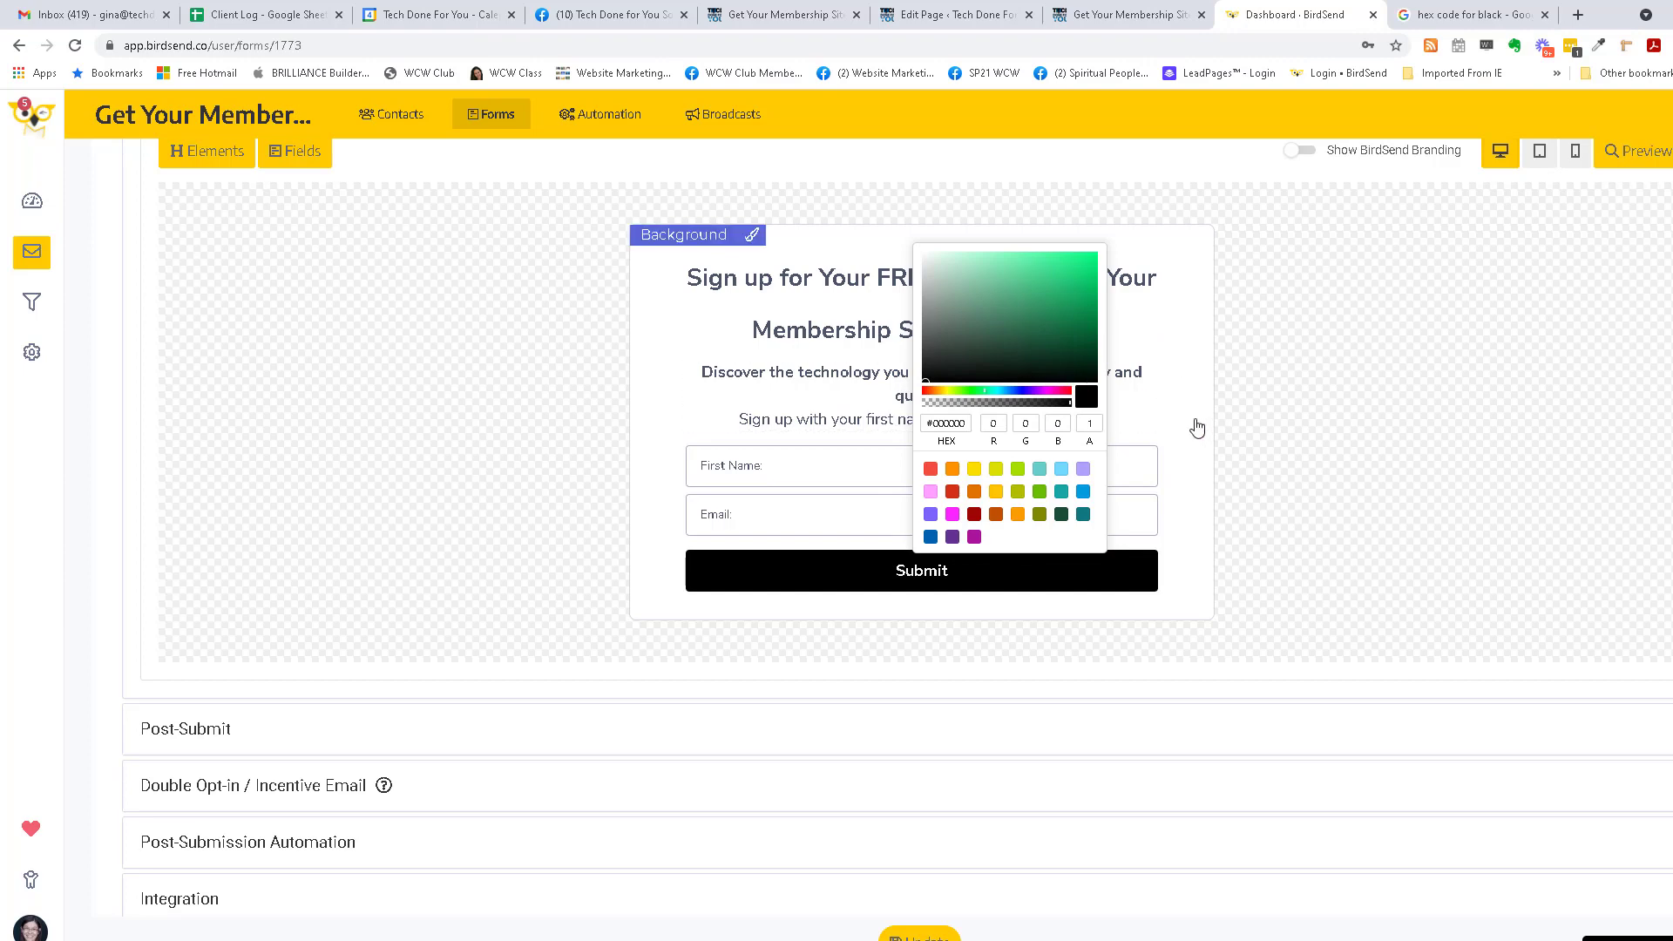
click(919, 935)
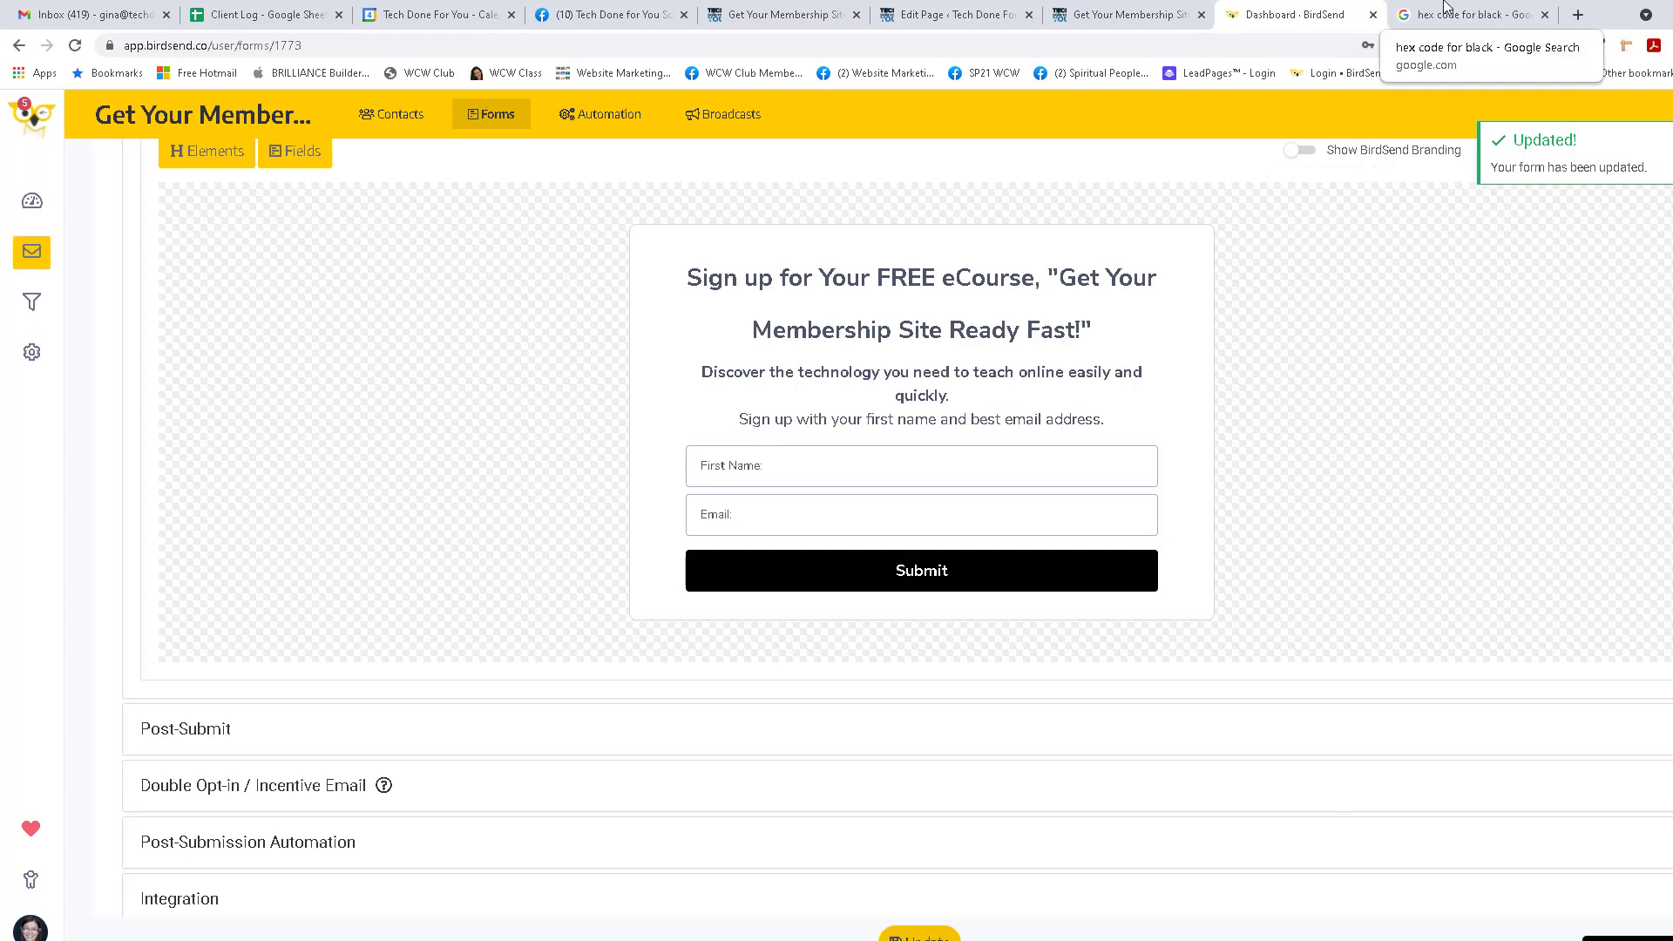
- Reload the live membership page and scroll to confirm the signup form's black Submit button
click(1112, 14)
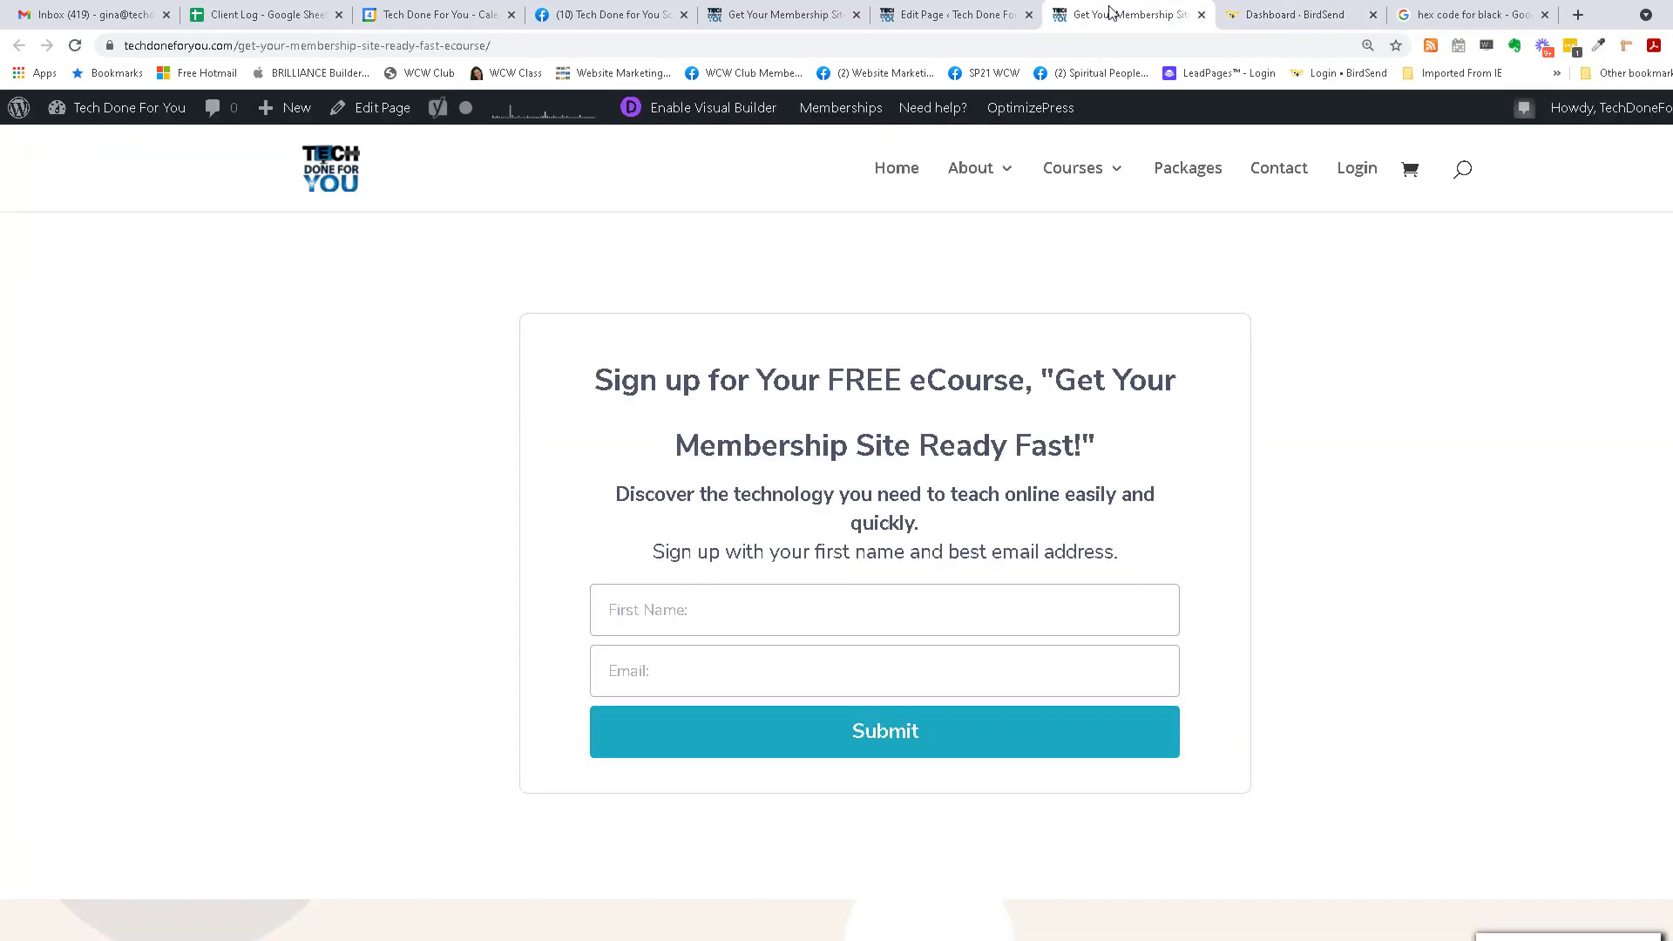
click(75, 45)
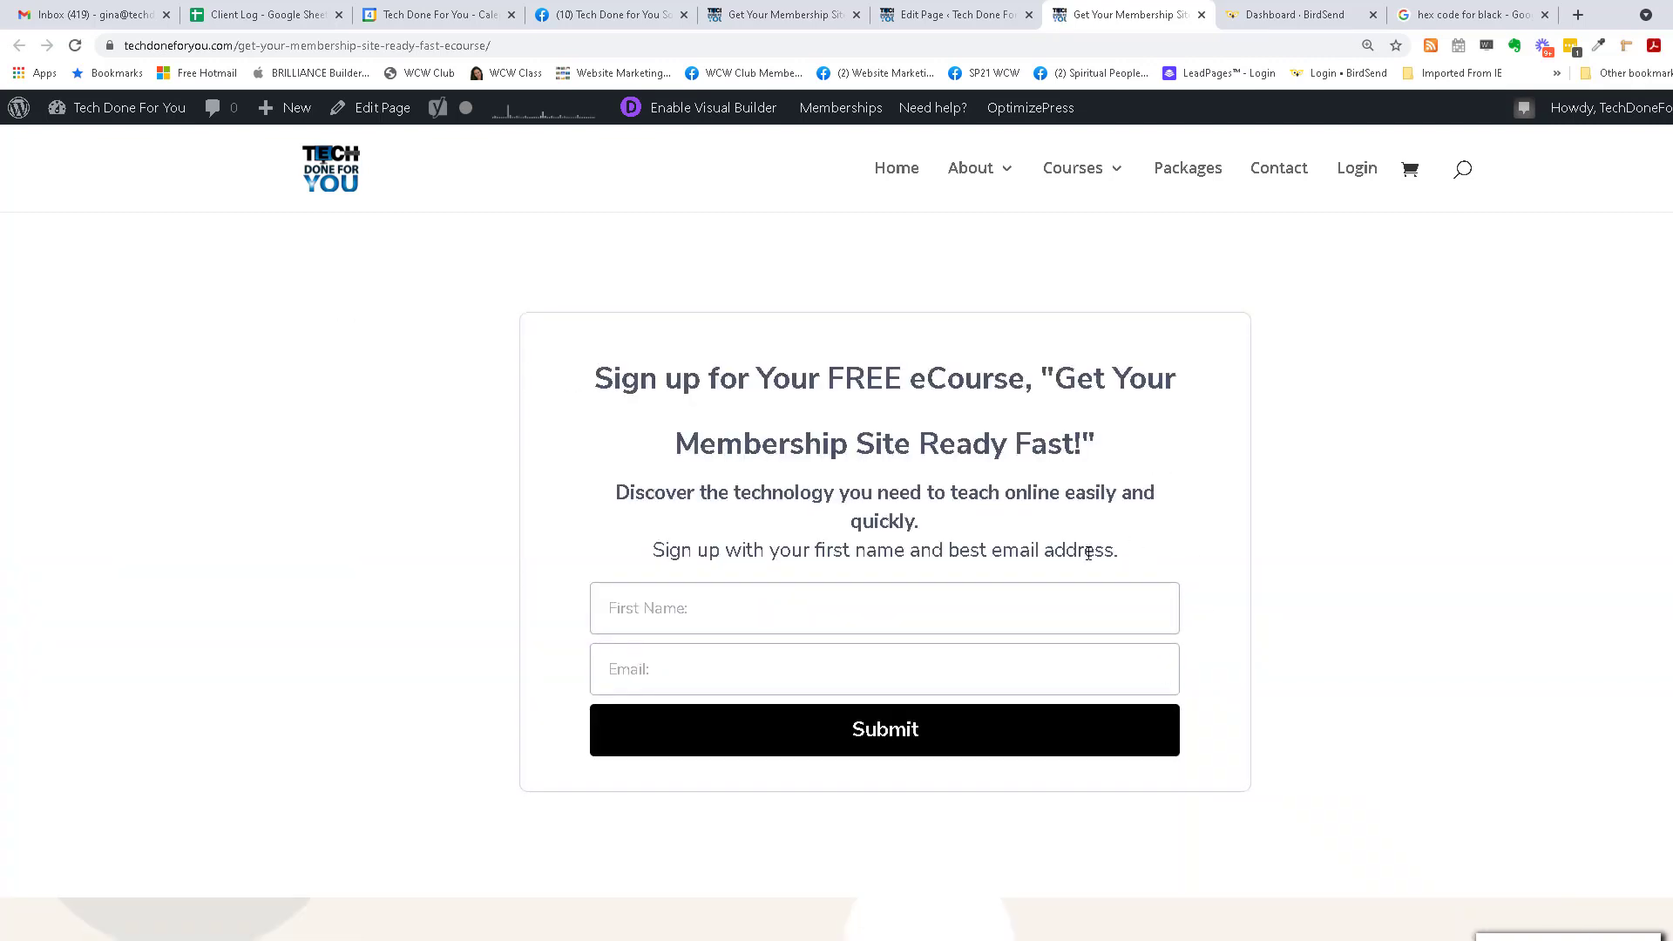
scroll(1258, 609, down, 6)
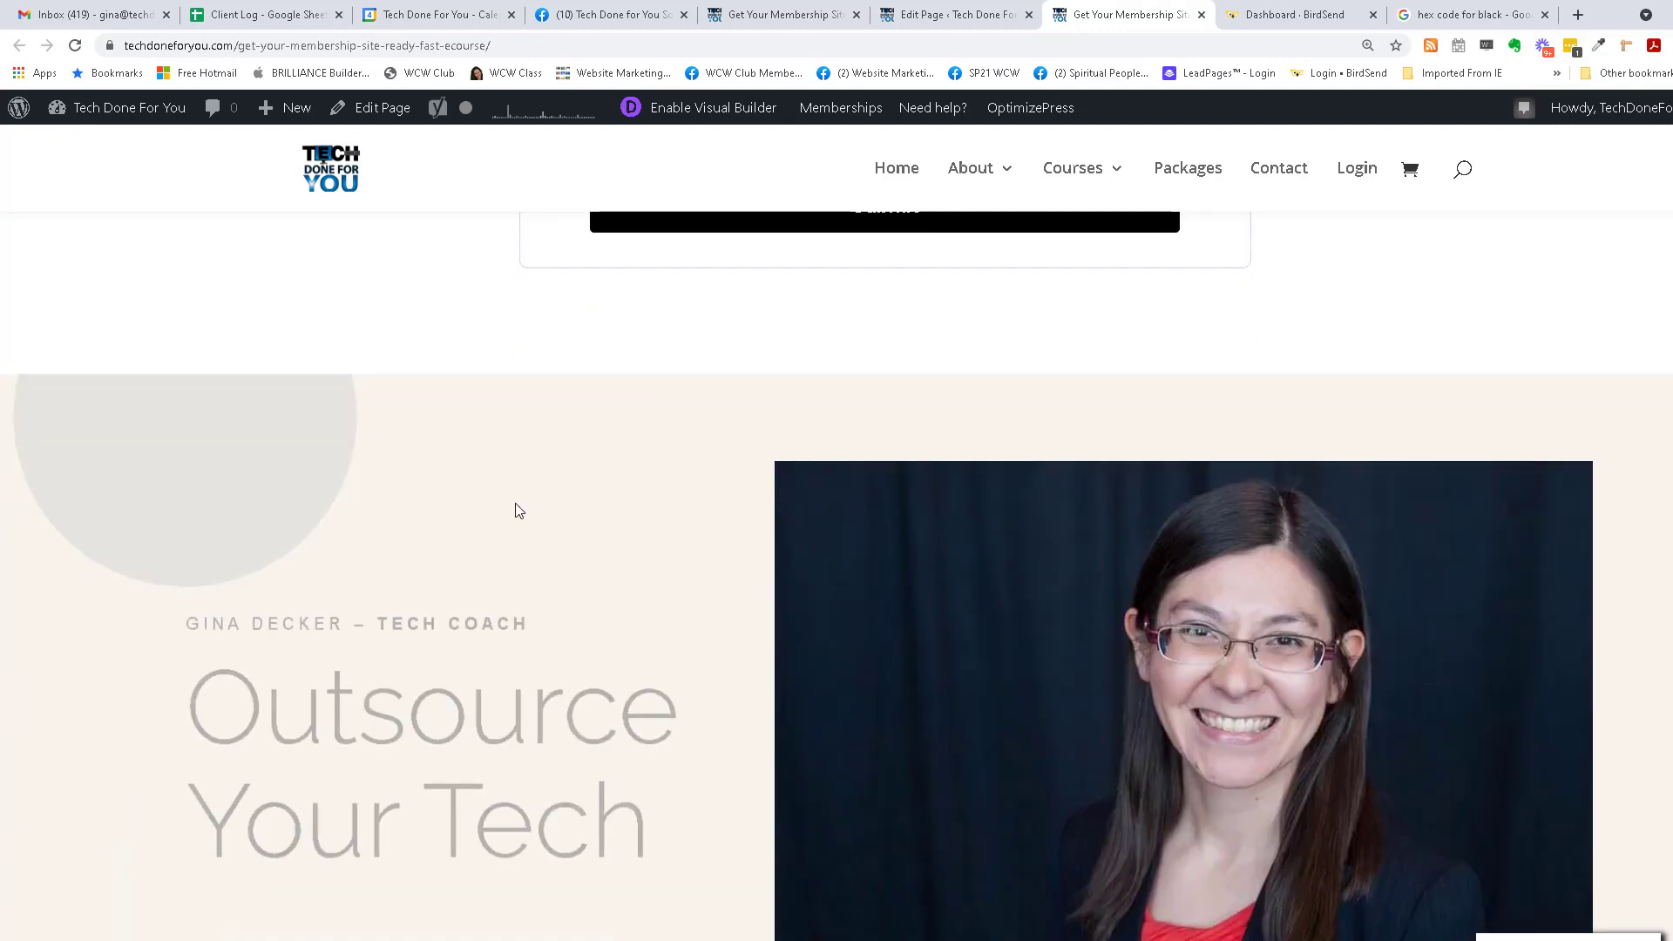
scroll(1207, 565, up, 6)
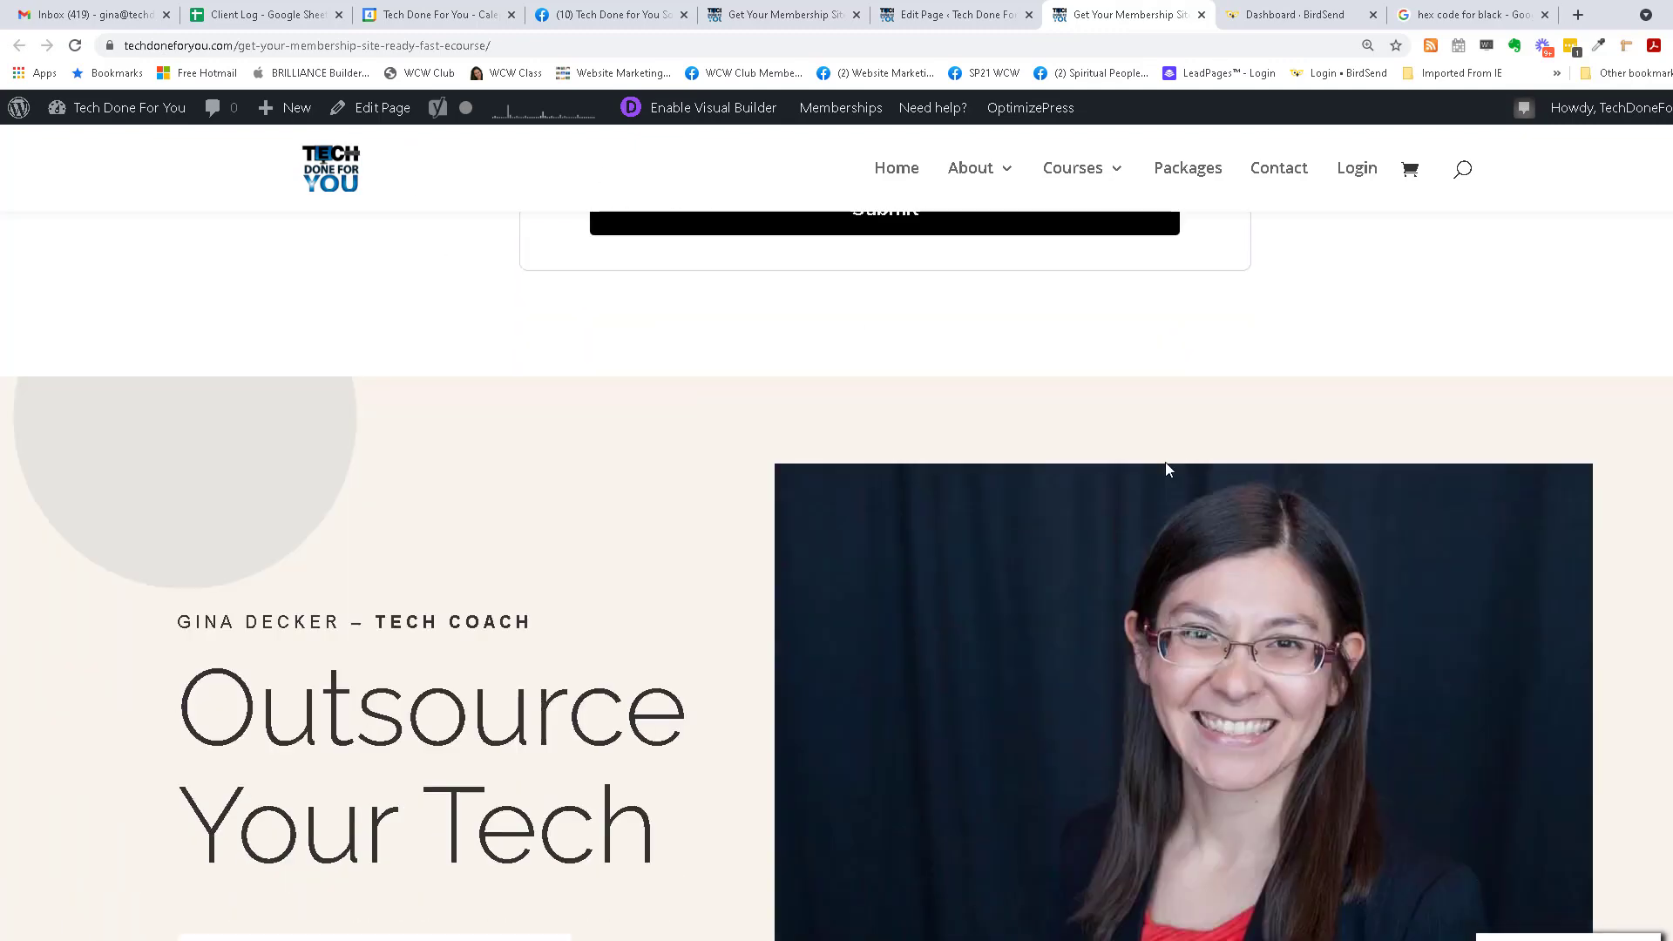
scroll(1166, 469, up, 6)
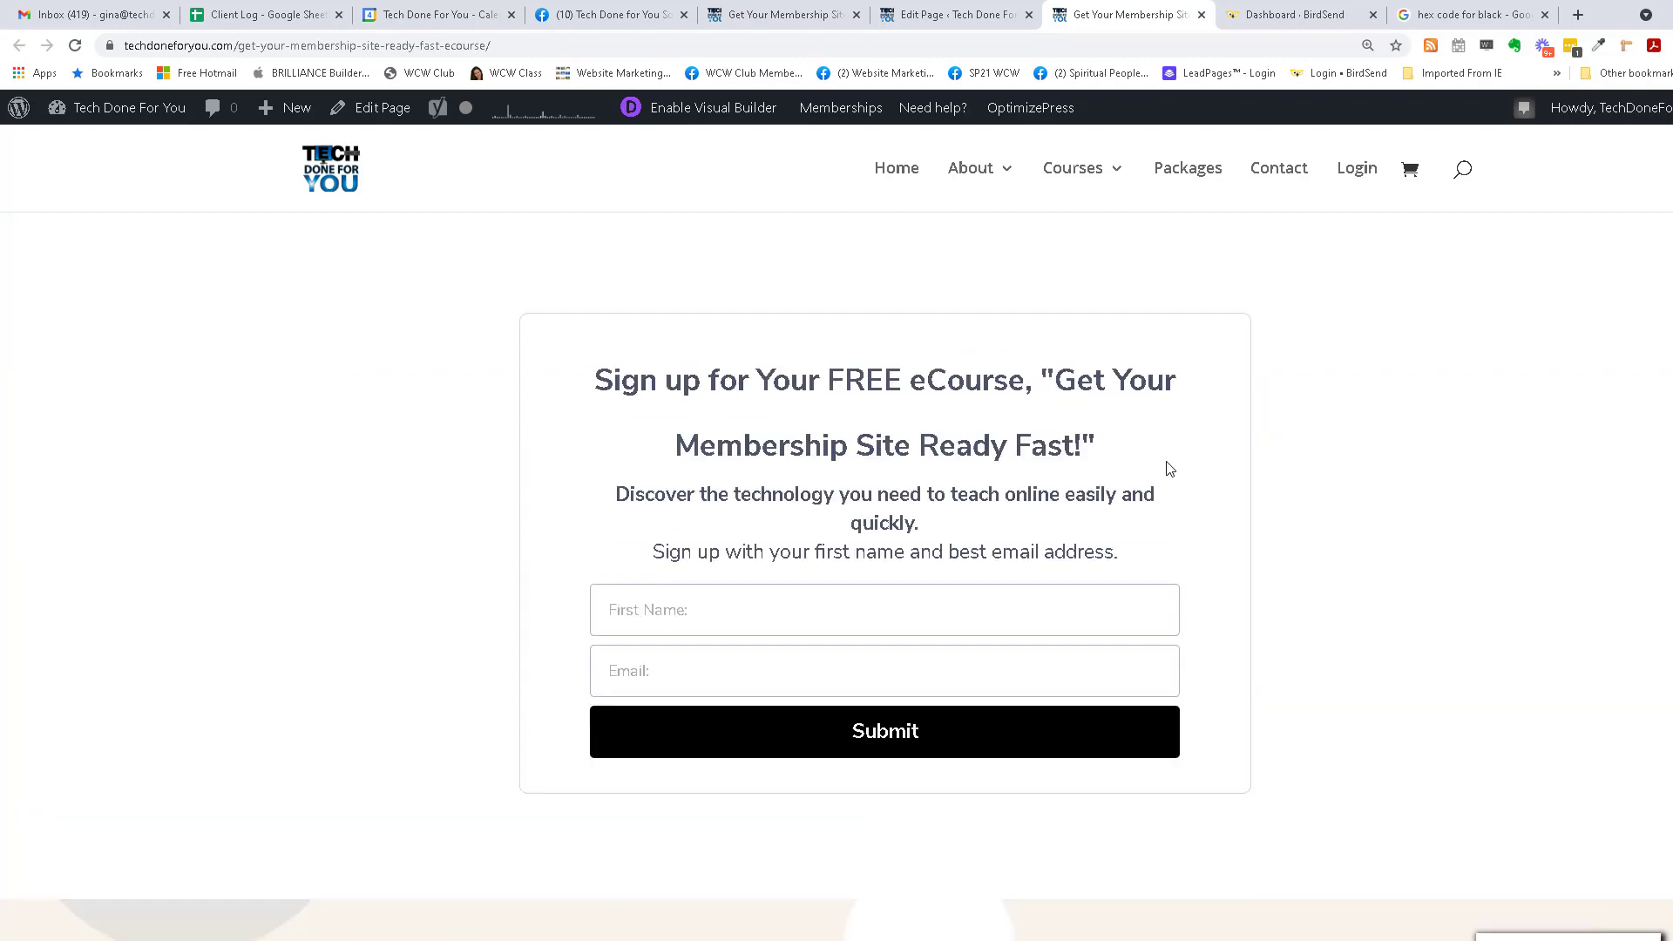
scroll(833, 463, down, 12)
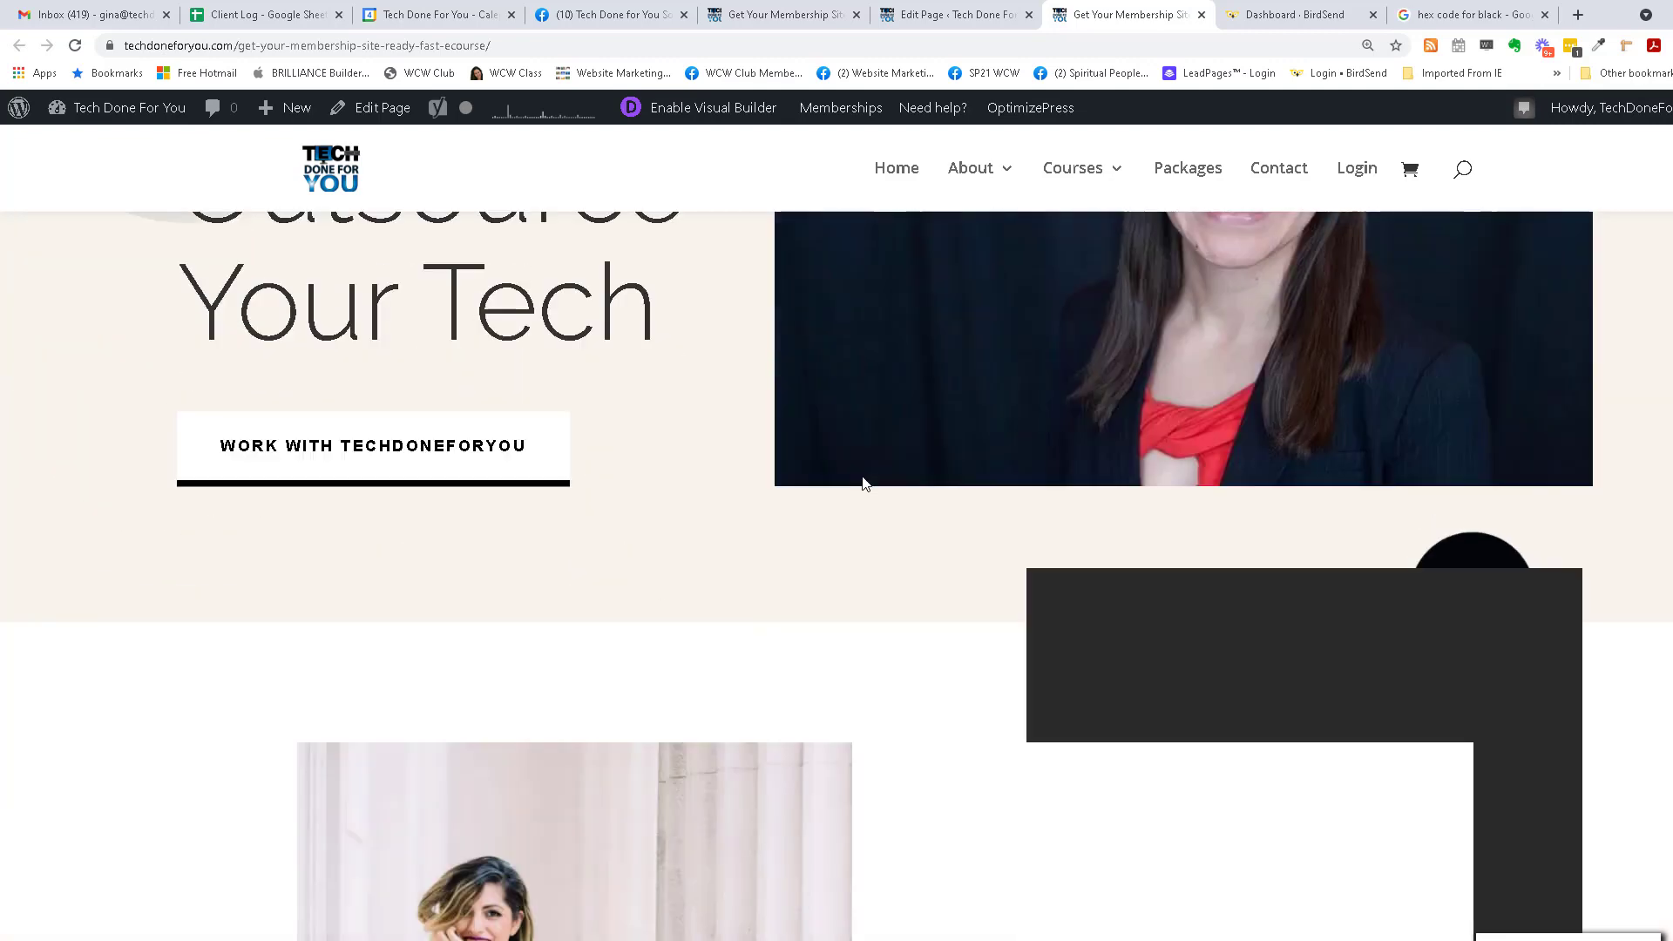
scroll(862, 485, down, 15)
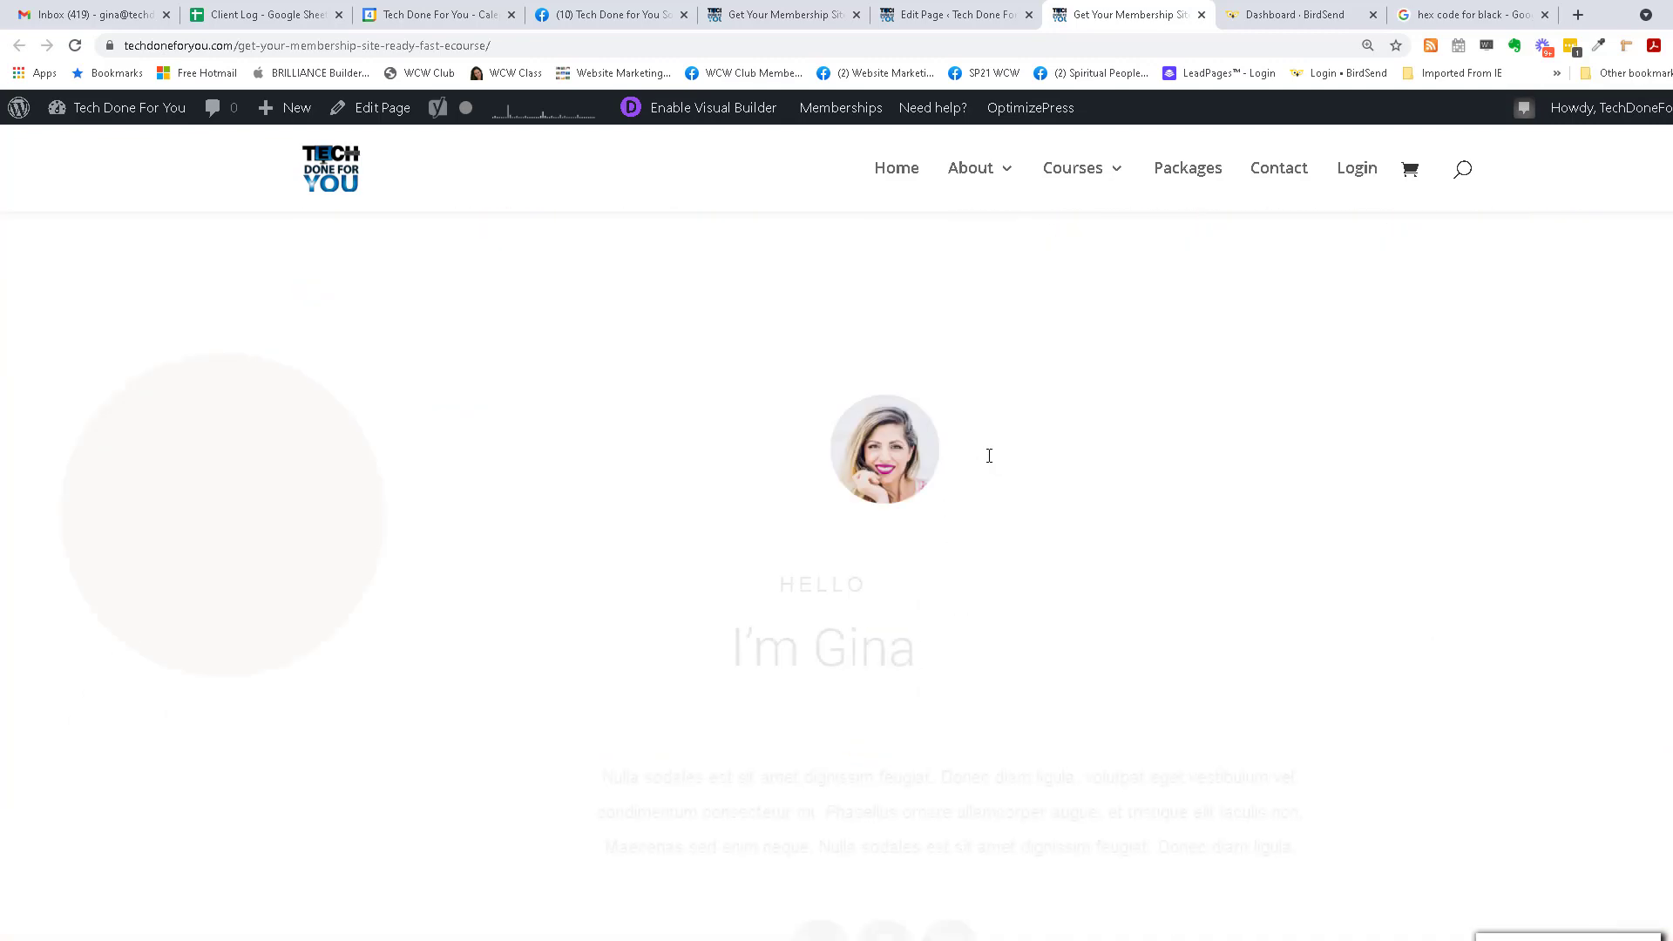
scroll(989, 456, down, 7)
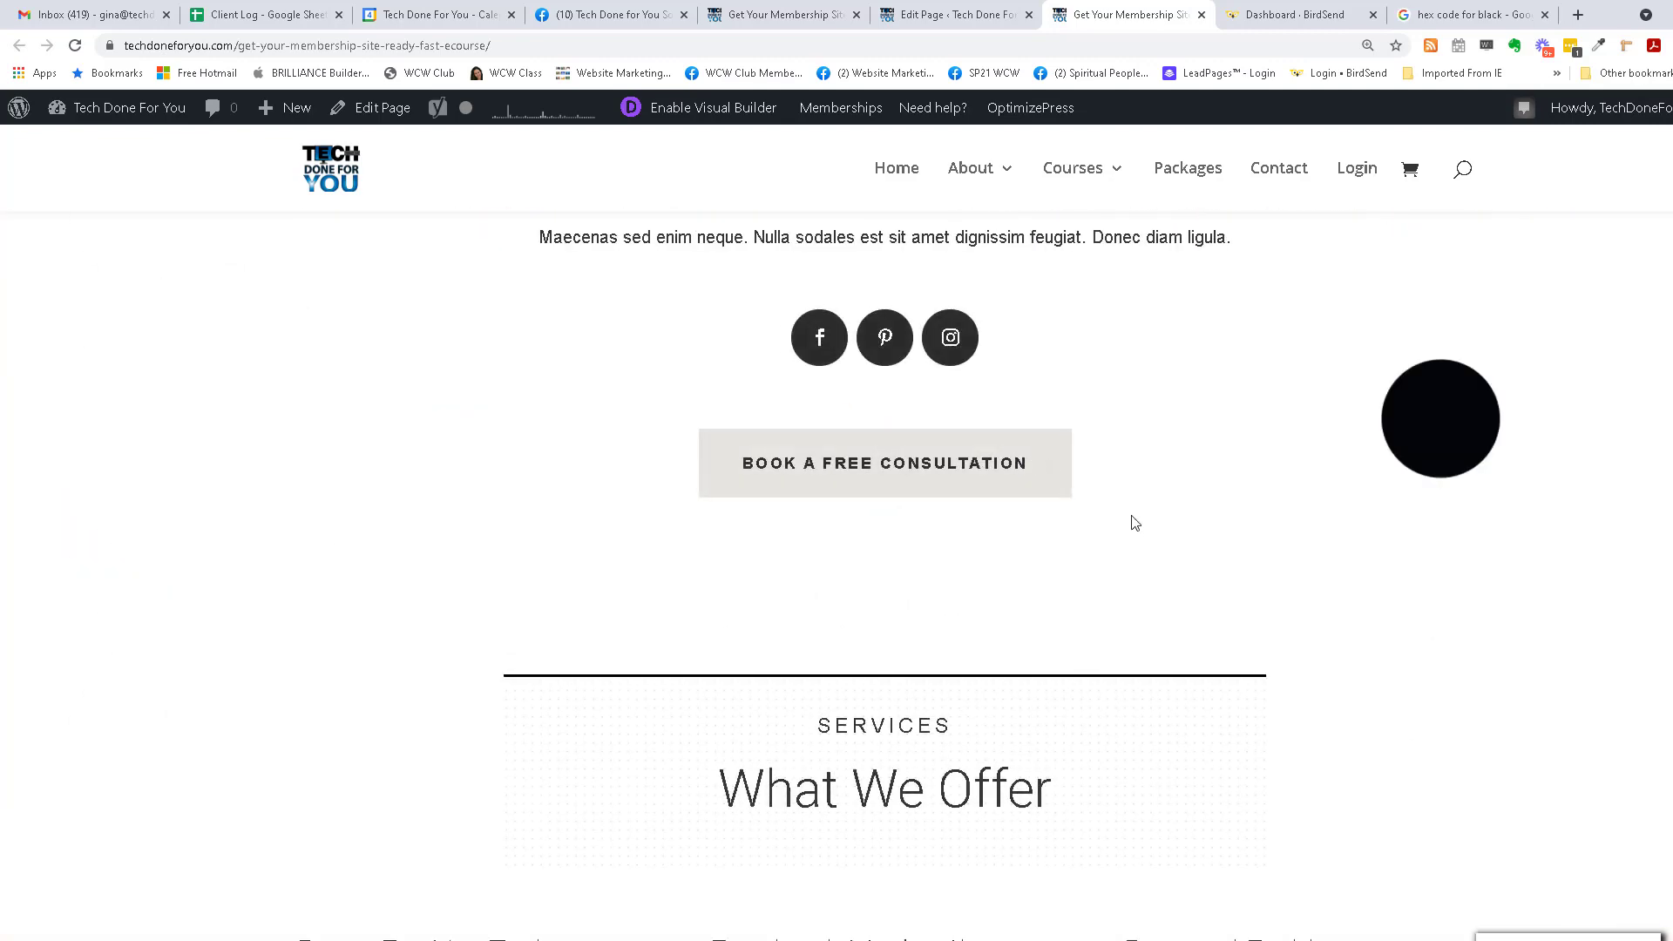
scroll(1135, 523, up, 20)
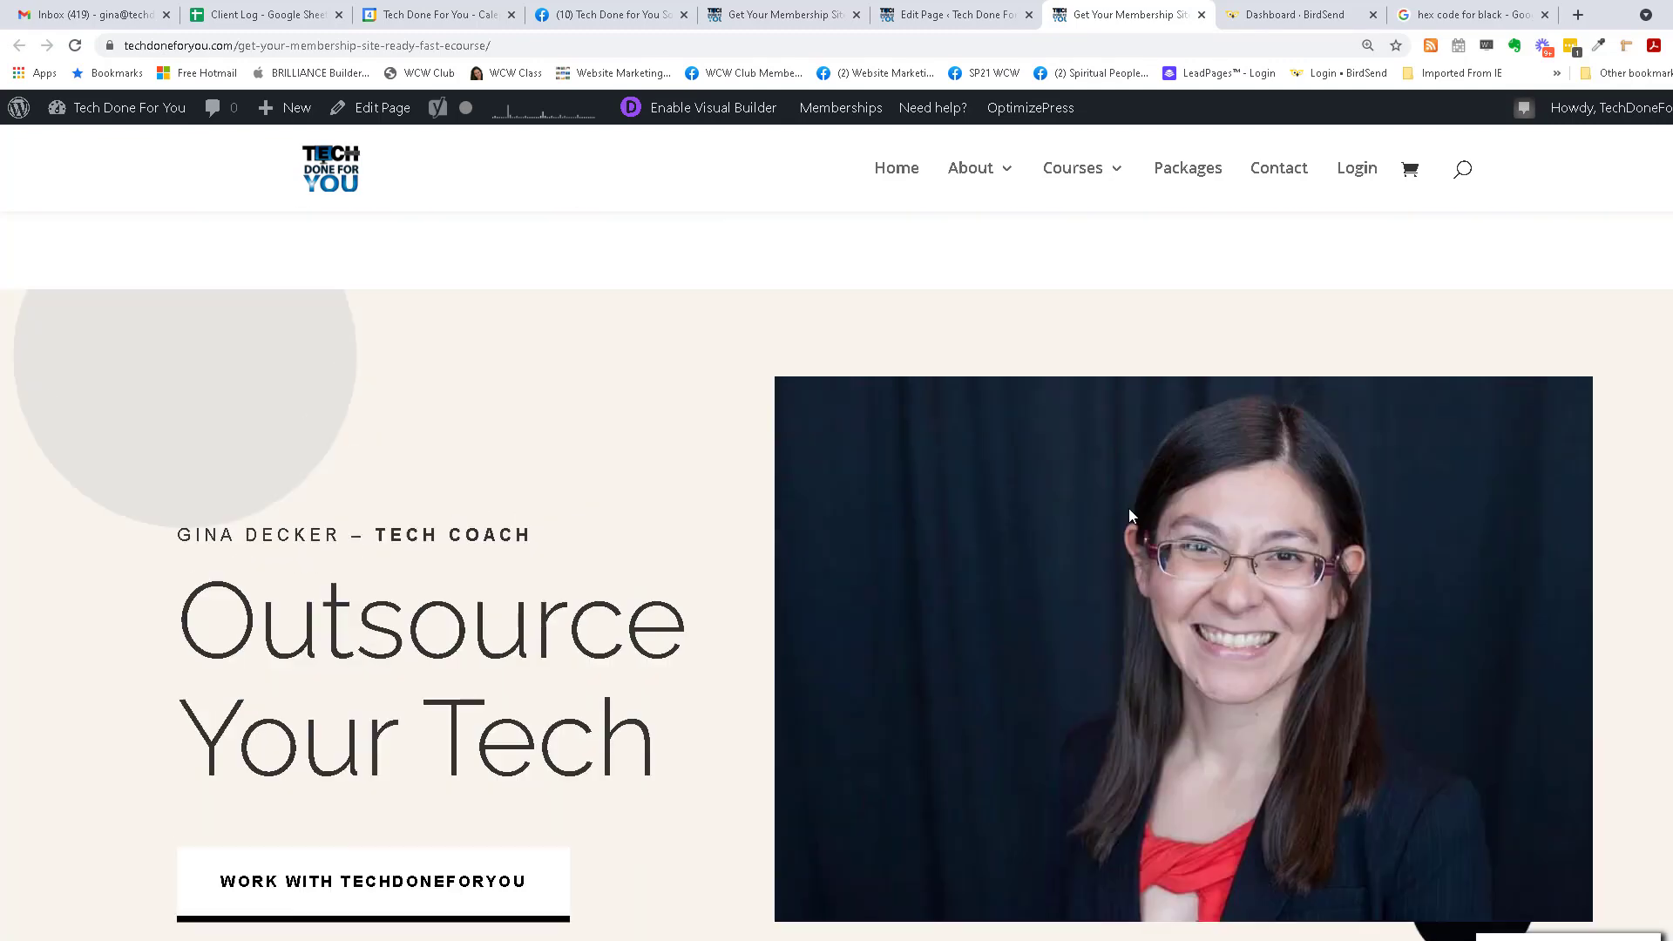